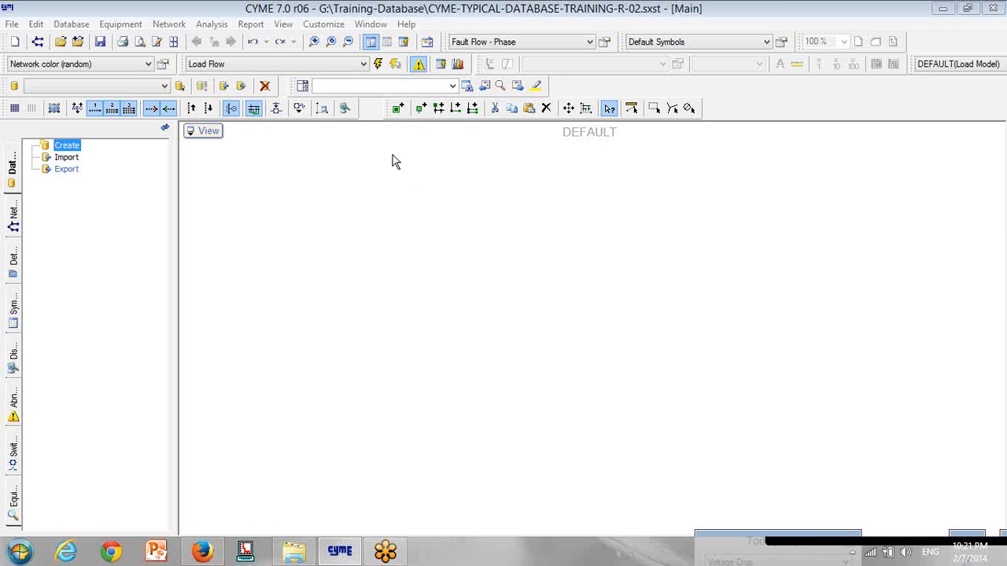
- Hide the Contour Plot and Zoom toolbars from the main window
left_click(283, 25)
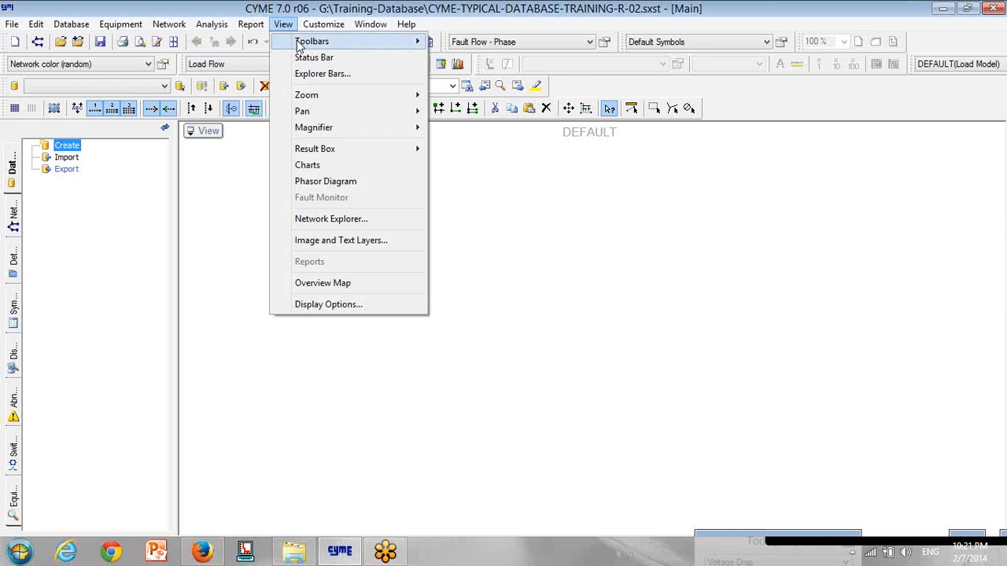
mouse_move(300, 45)
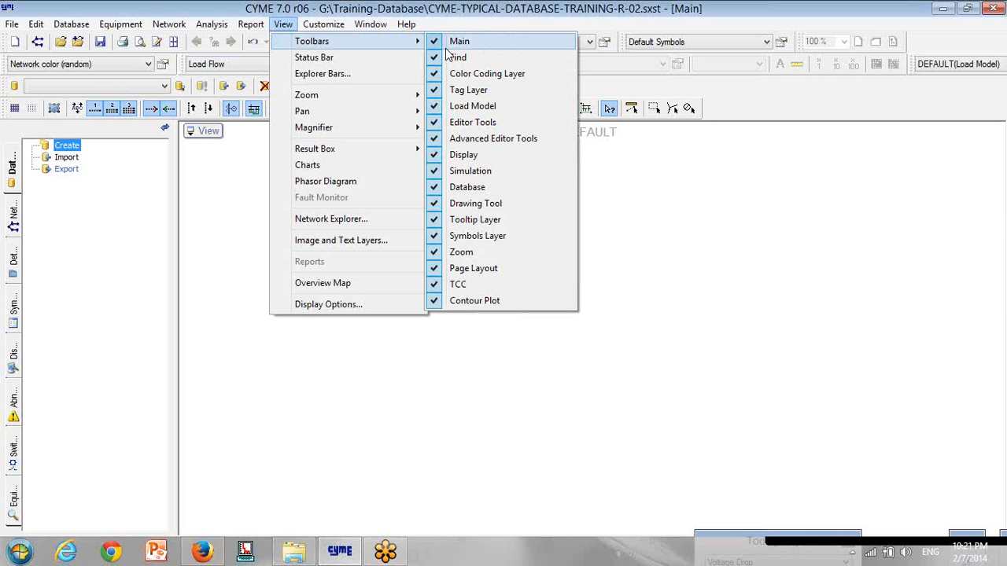
left_click(462, 306)
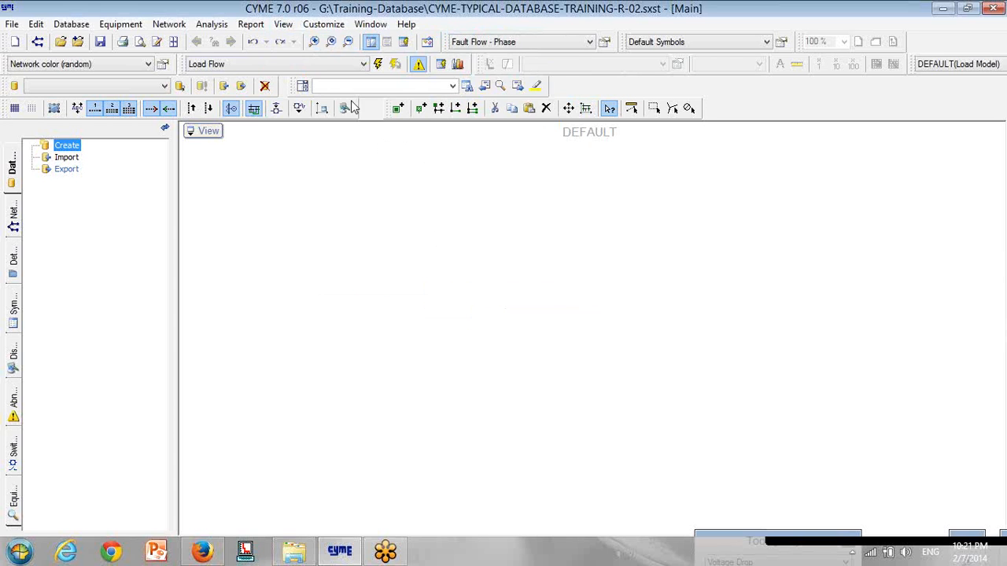
left_click(287, 30)
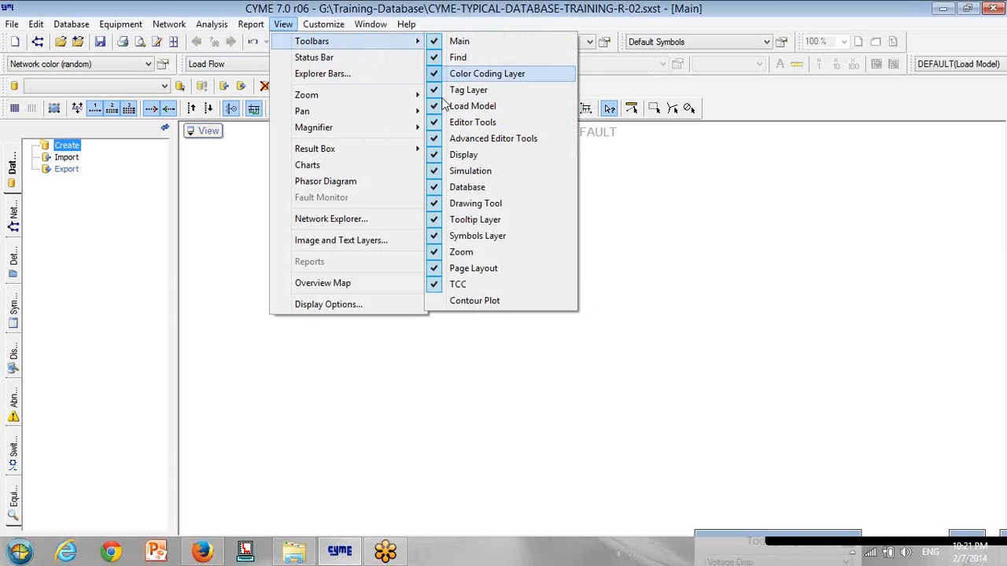
left_click(462, 252)
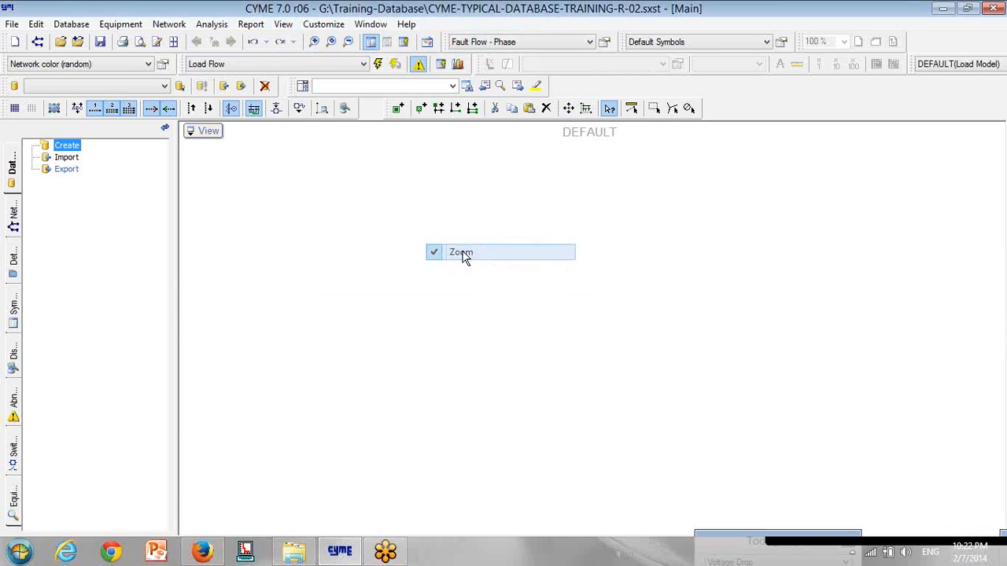
- Hide the Tooltip Layer and Drawing Tool toolbars
left_click(290, 27)
mouse_move(306, 41)
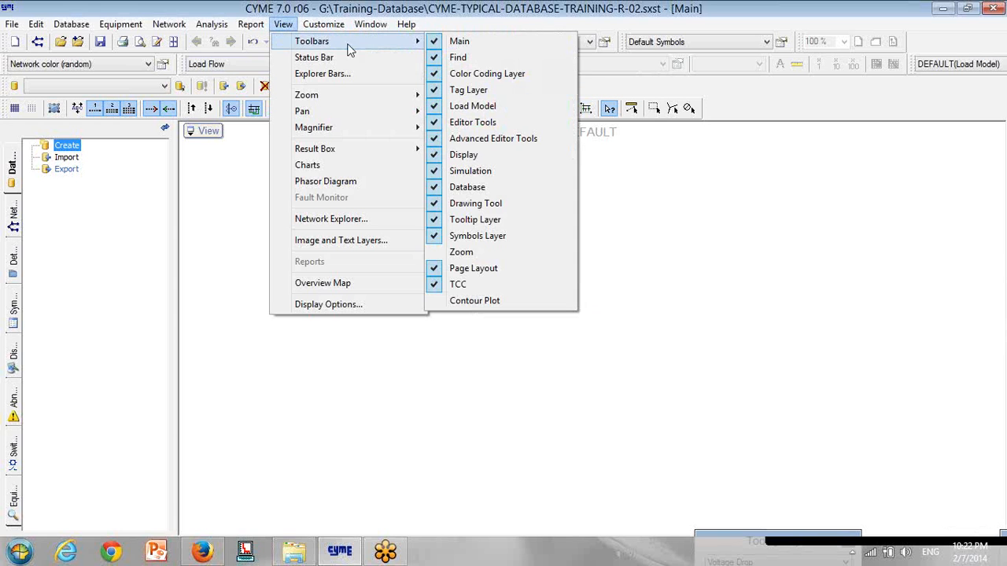
left_click(474, 225)
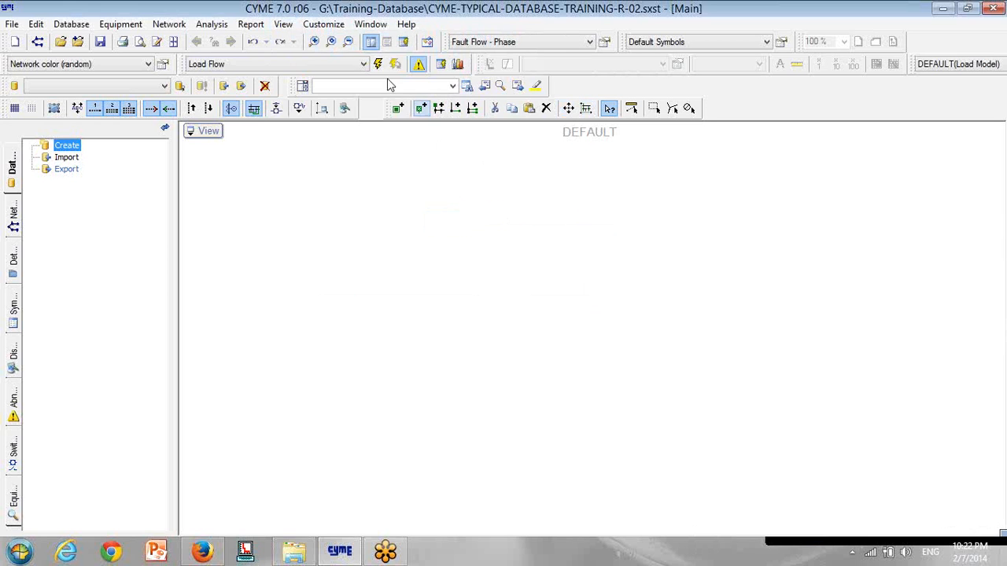
left_click(285, 26)
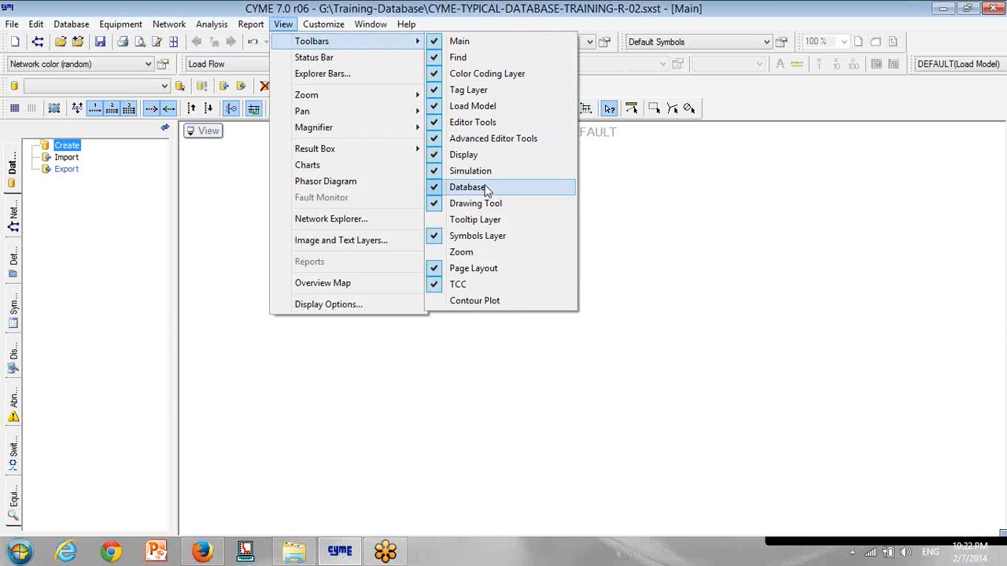
left_click(496, 206)
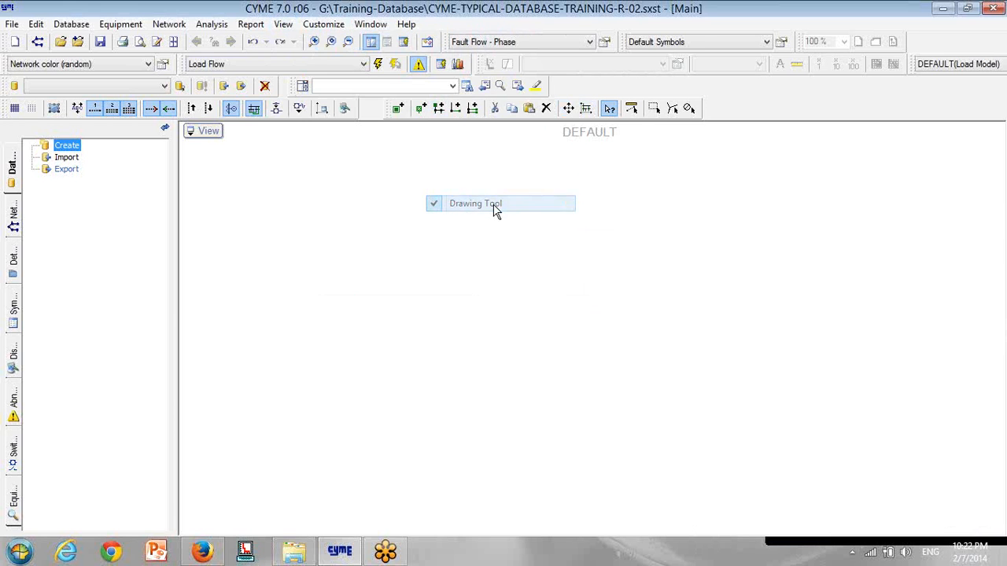
- Hide the Database and Advanced Editor Tools toolbars
left_click(283, 24)
mouse_move(300, 45)
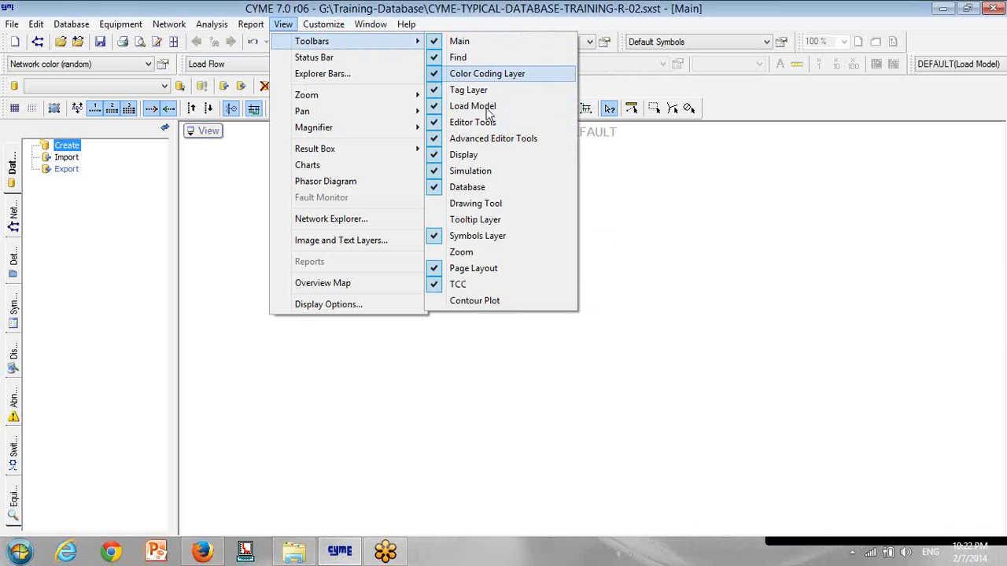
left_click(476, 189)
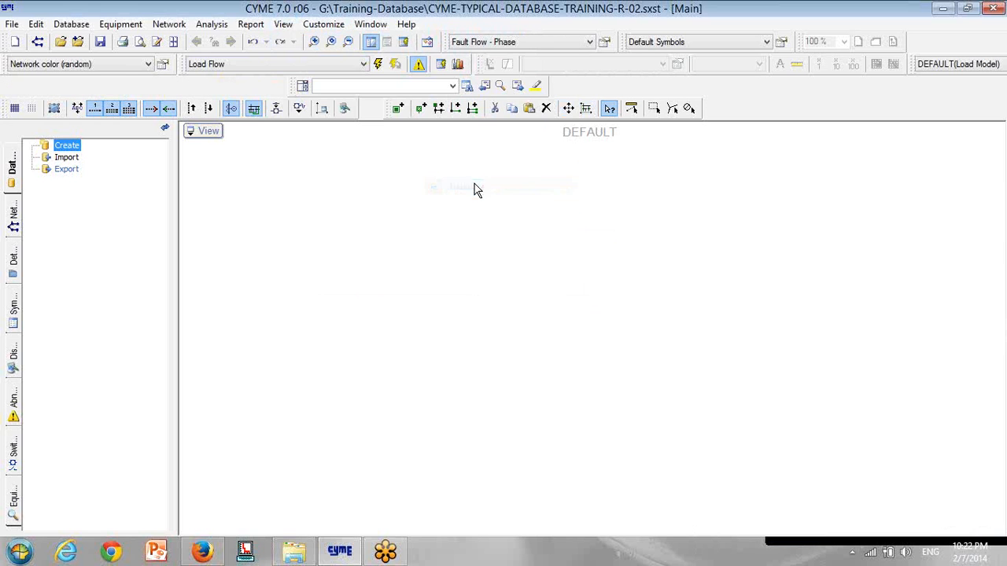
left_click(284, 25)
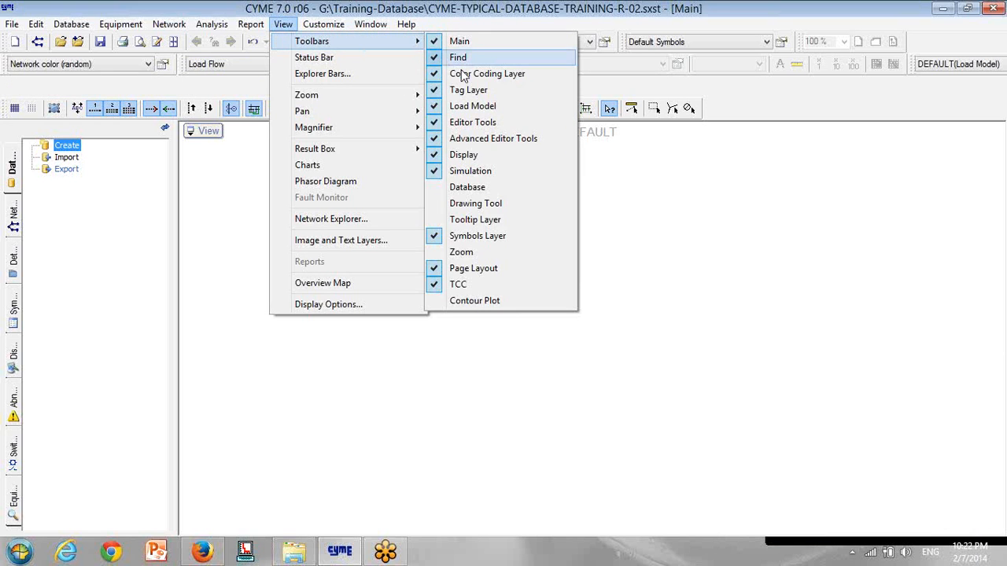
left_click(517, 139)
- Hide the Editor Tools and Load Model toolbars
left_click(283, 24)
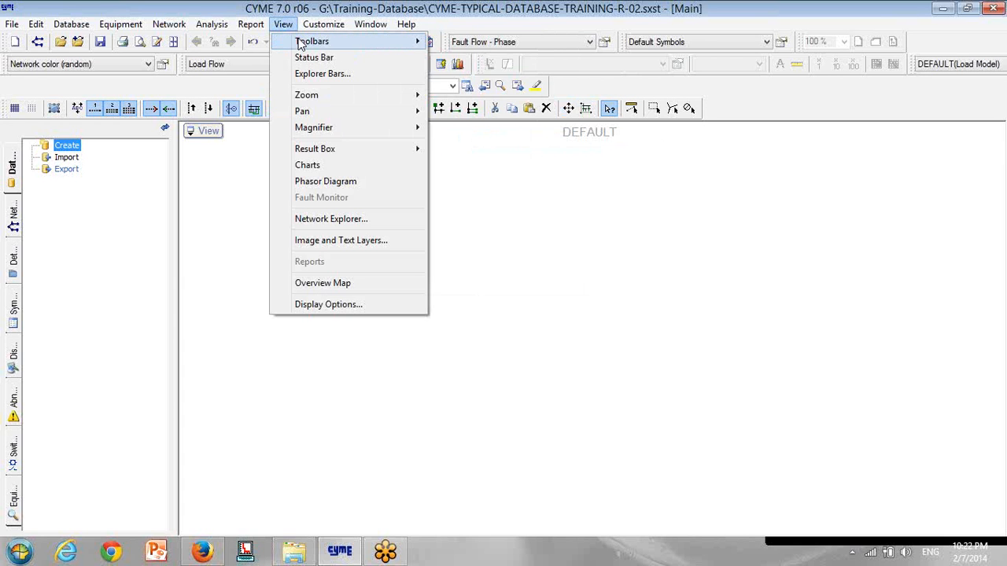
mouse_move(301, 45)
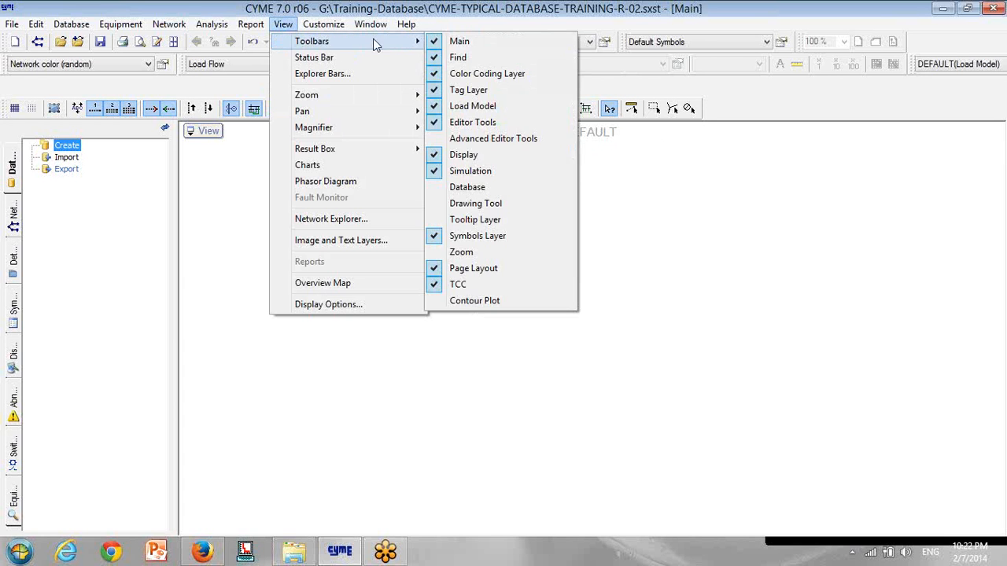
left_click(473, 123)
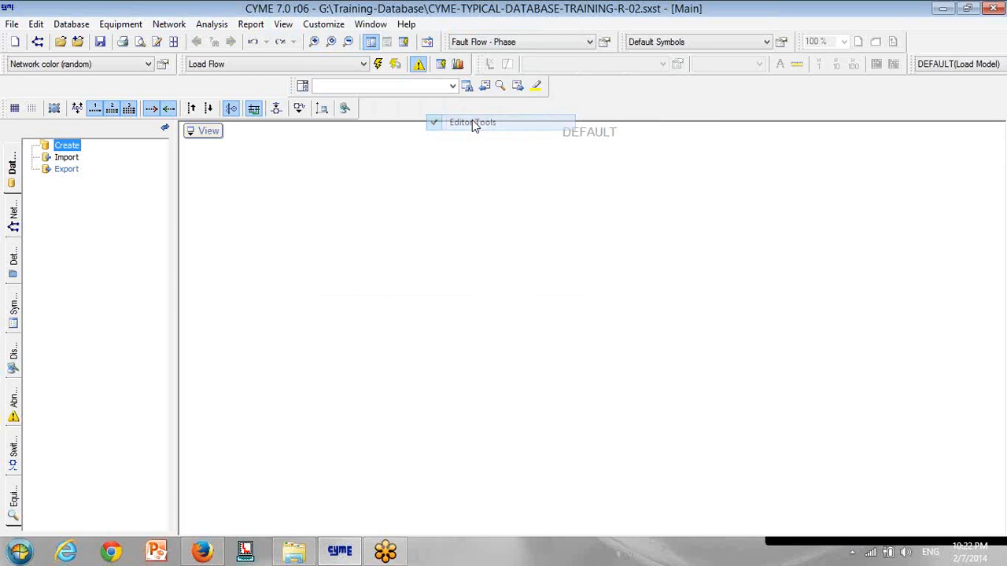
left_click(284, 24)
mouse_move(307, 41)
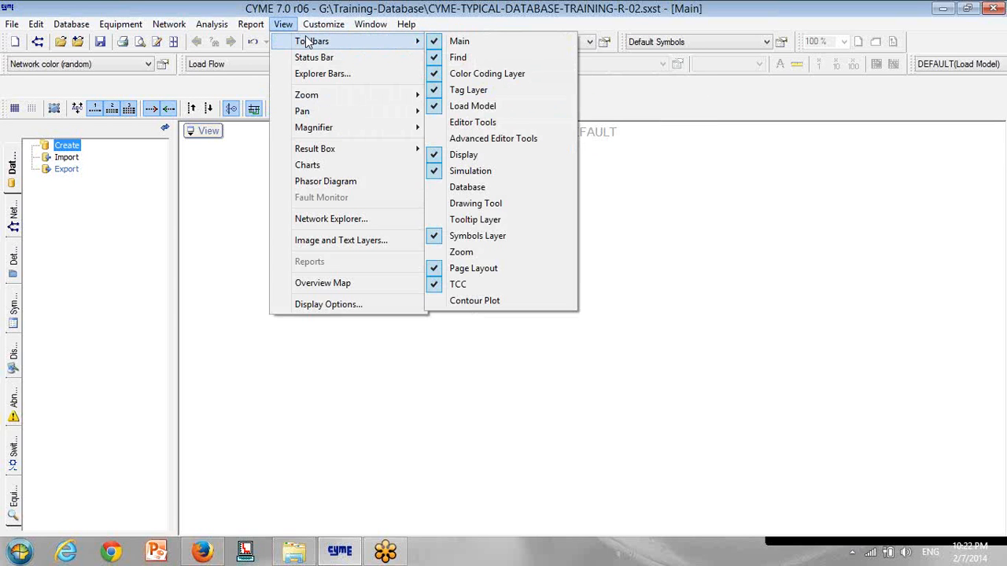
left_click(473, 106)
- Hide the Find toolbar, keeping the other displayed toolbars such as Main, Tag Layer and Simulation
left_click(283, 25)
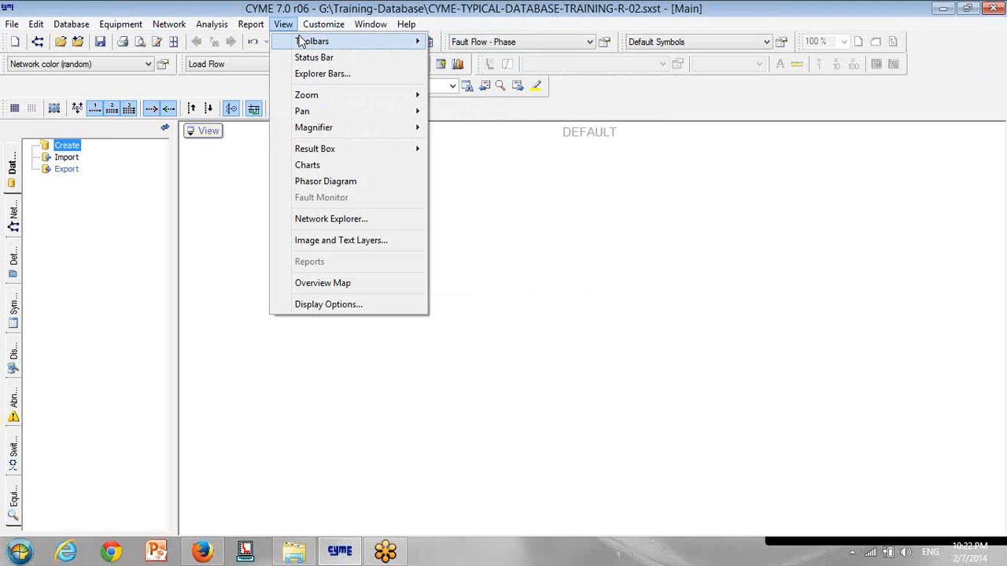
mouse_move(303, 41)
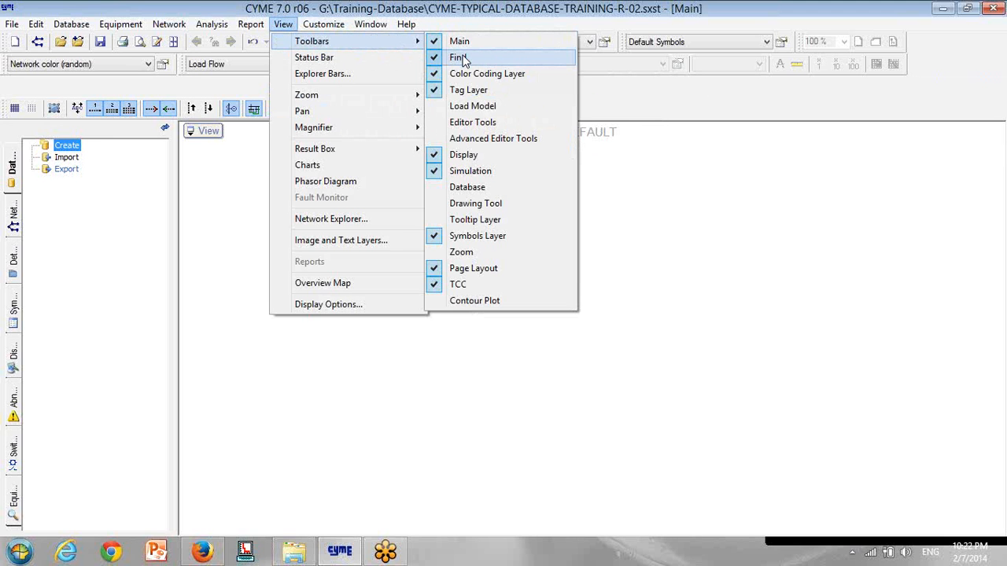
left_click(463, 59)
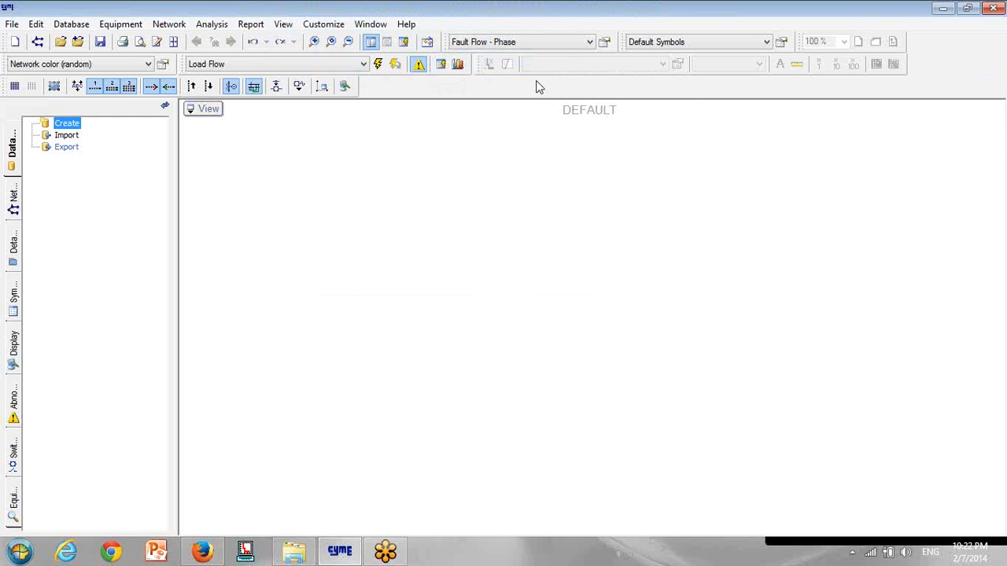
left_click(283, 24)
mouse_move(419, 44)
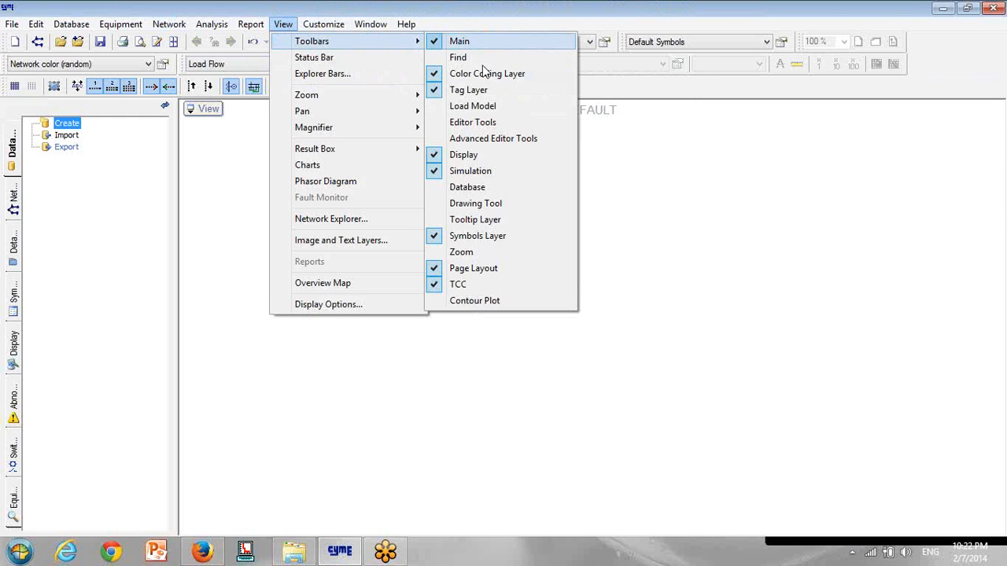
left_click(614, 84)
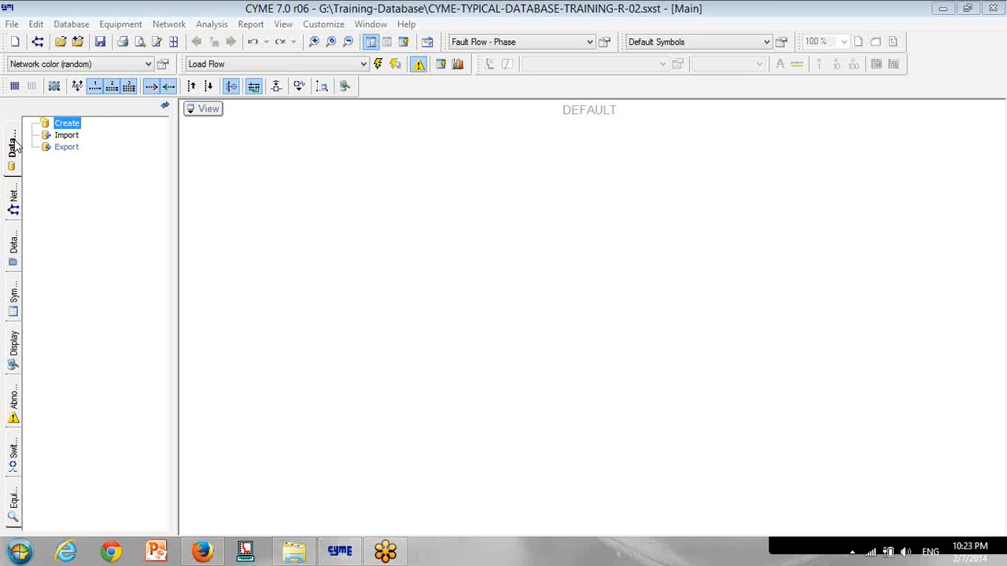
- Look through each explorer of the explorer bar from Network to Equipment Search, ending back on Databases
left_click(14, 198)
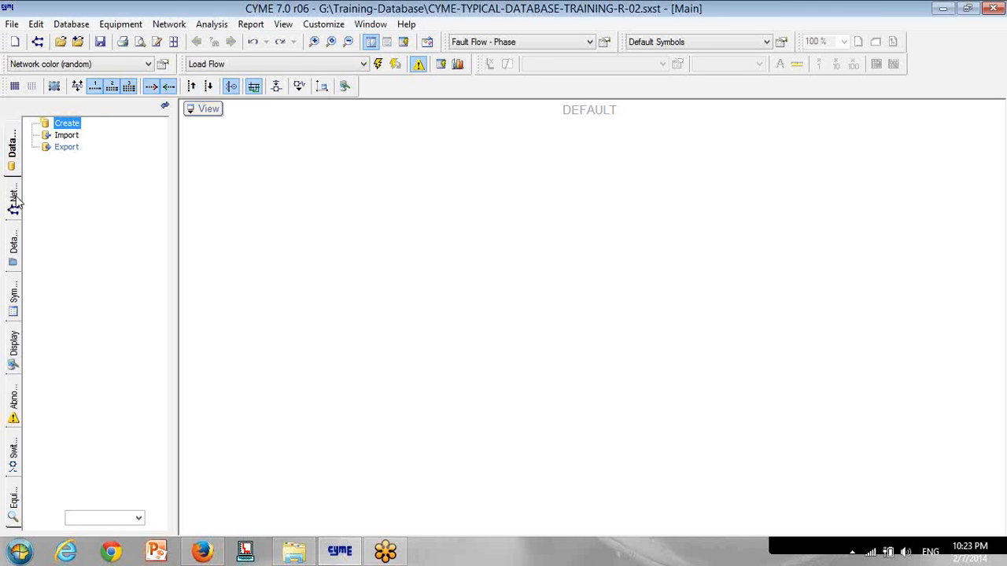
left_click(13, 246)
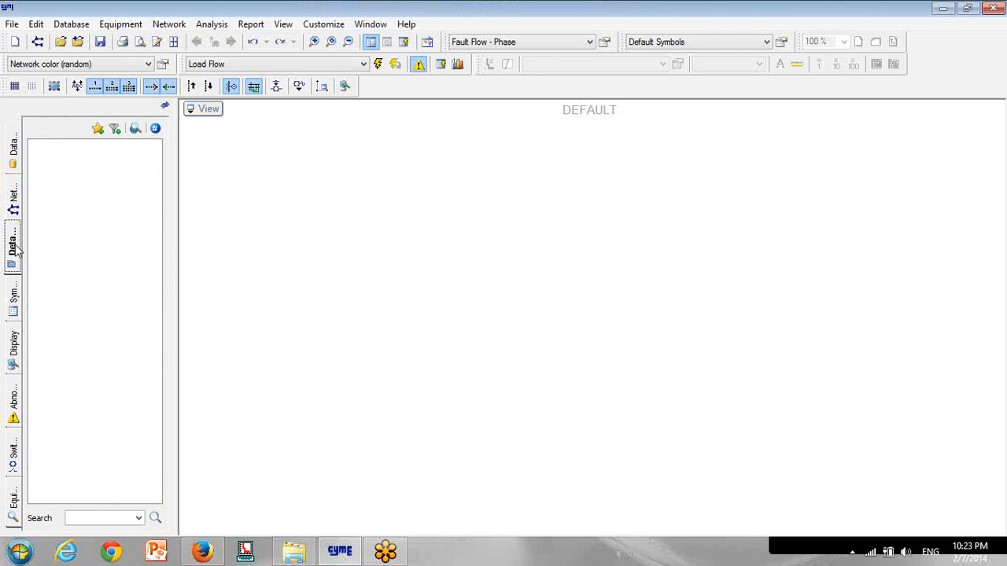
left_click(14, 299)
left_click(13, 350)
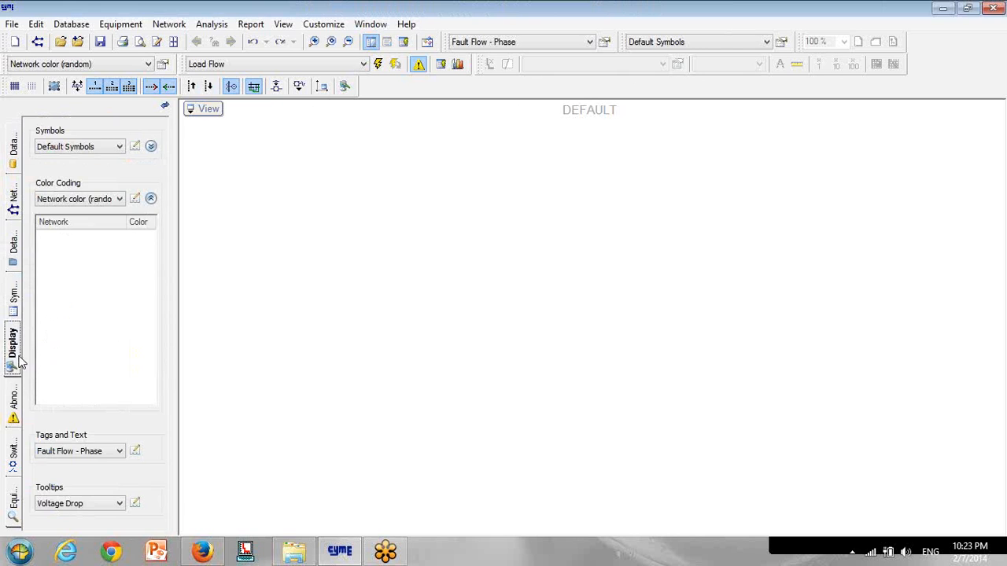
left_click(13, 406)
left_click(13, 447)
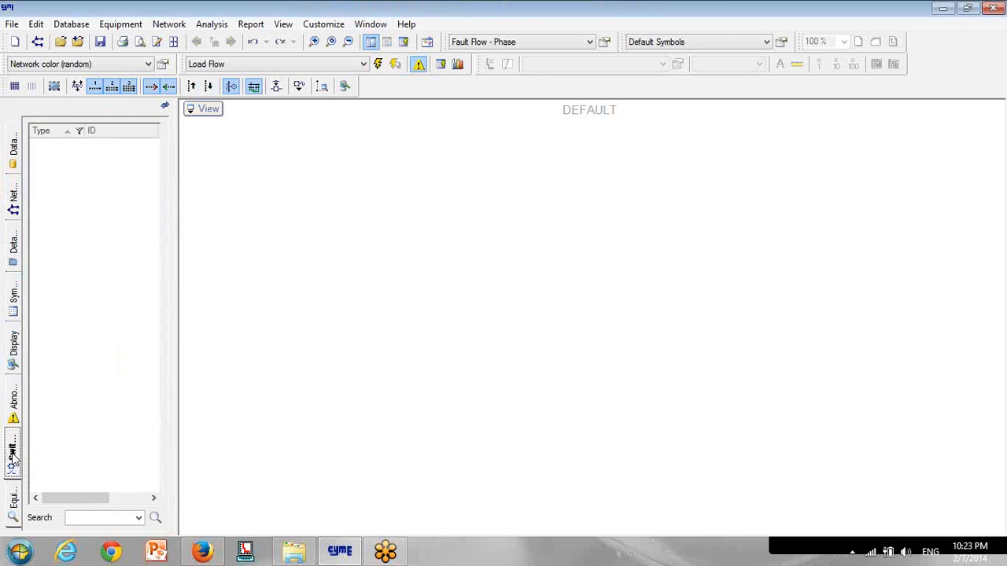
left_click(13, 501)
left_click(13, 151)
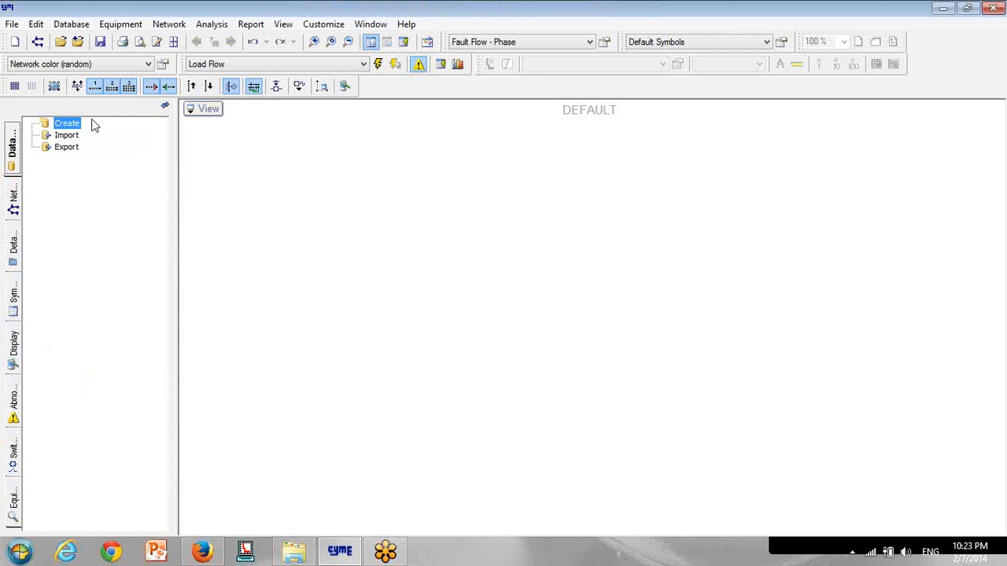
- Remove the Databases, Equipment Search and Switch Monitoring explorers from My Explorer Bar and apply the change
left_click(283, 25)
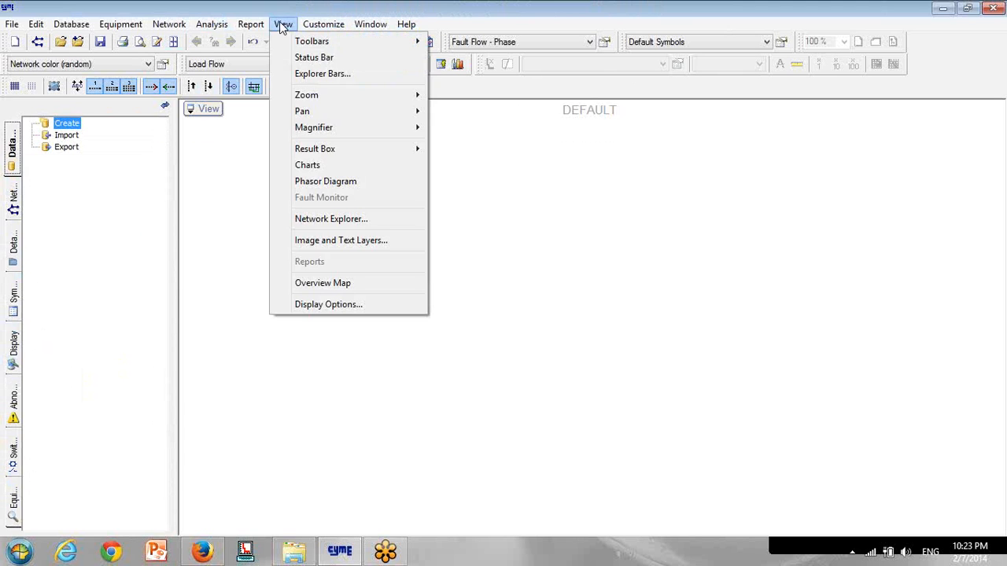
left_click(314, 74)
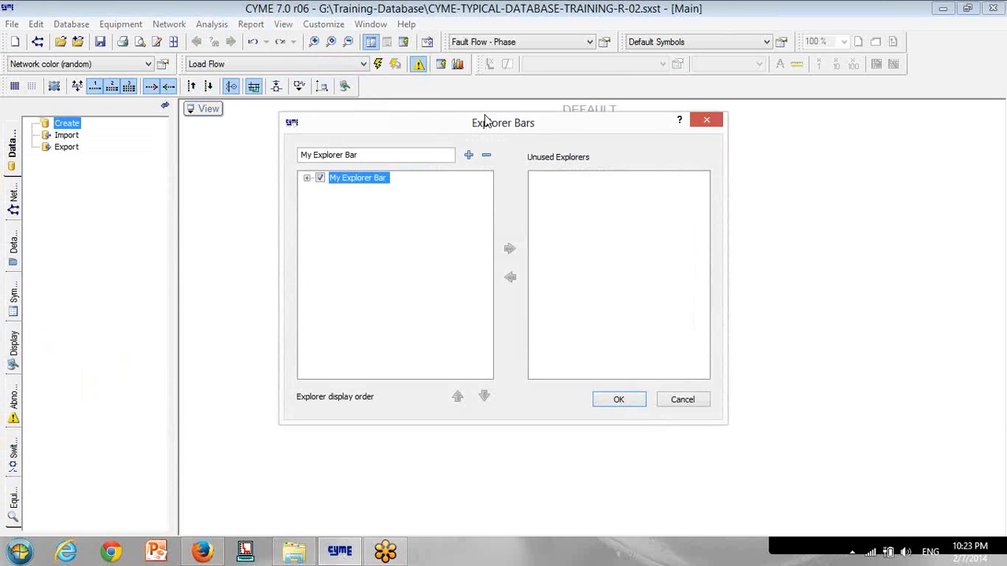
left_click(306, 178)
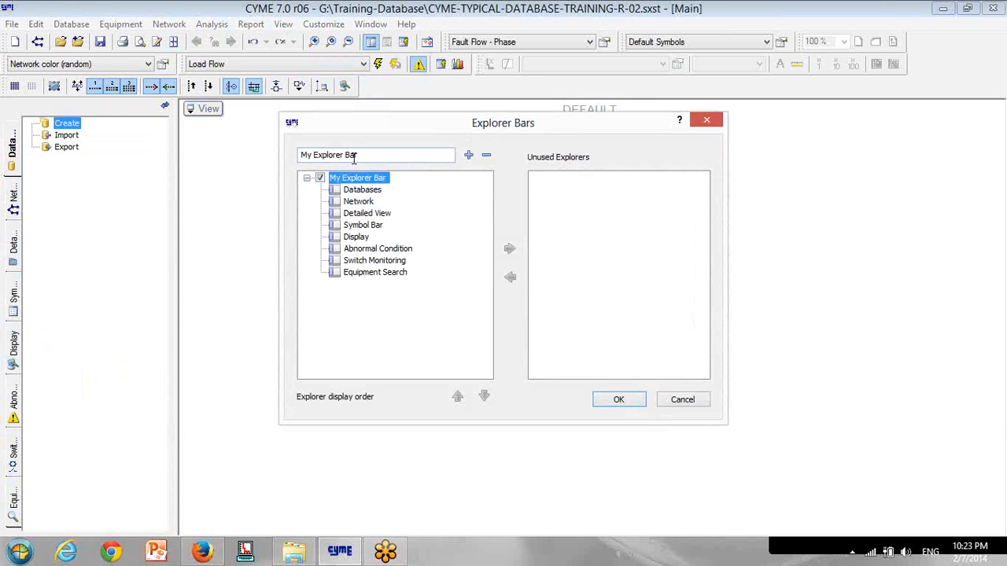
left_click(364, 189)
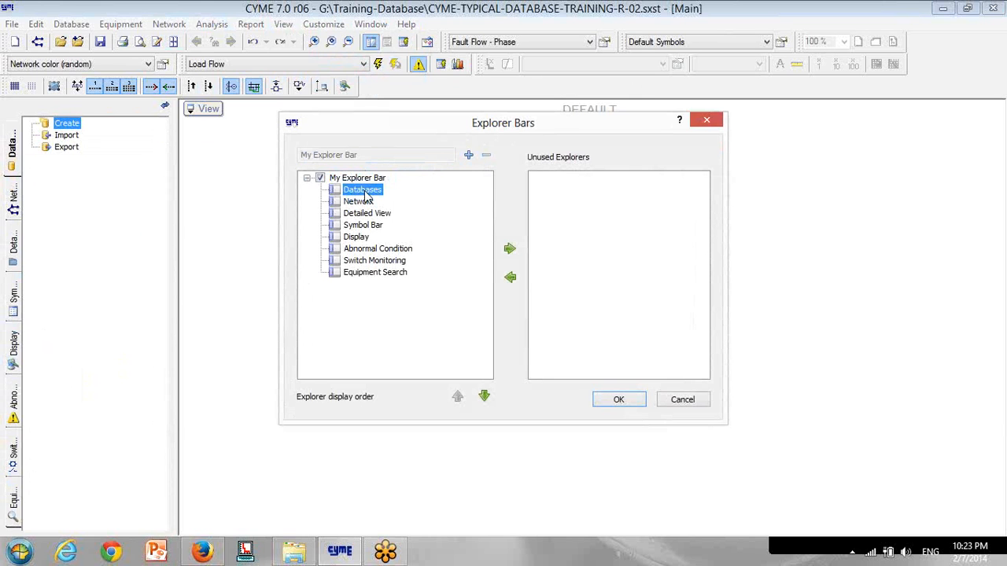
left_click(510, 249)
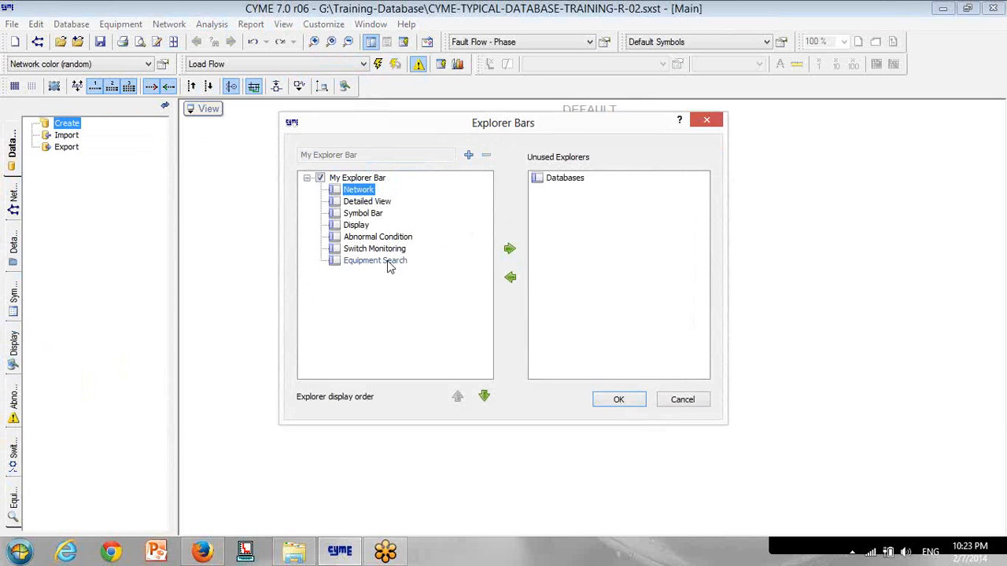
left_click(376, 261)
left_click(509, 250)
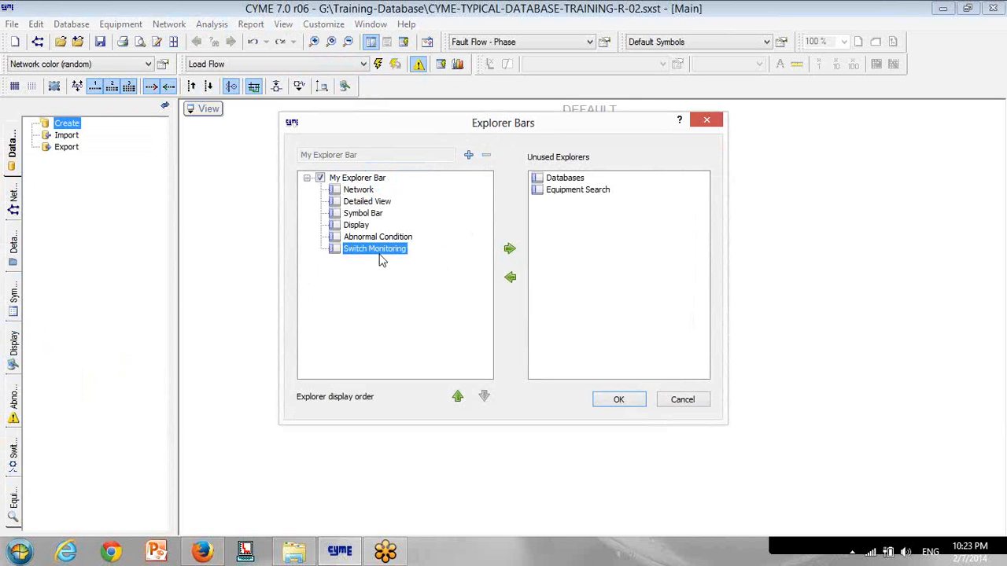
left_click(510, 249)
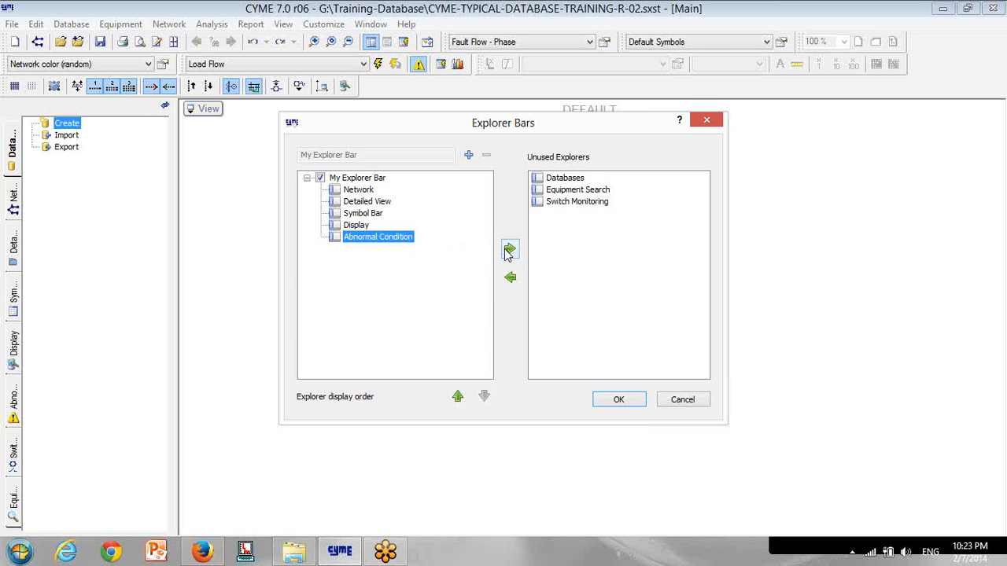
left_click(366, 202)
left_click(620, 401)
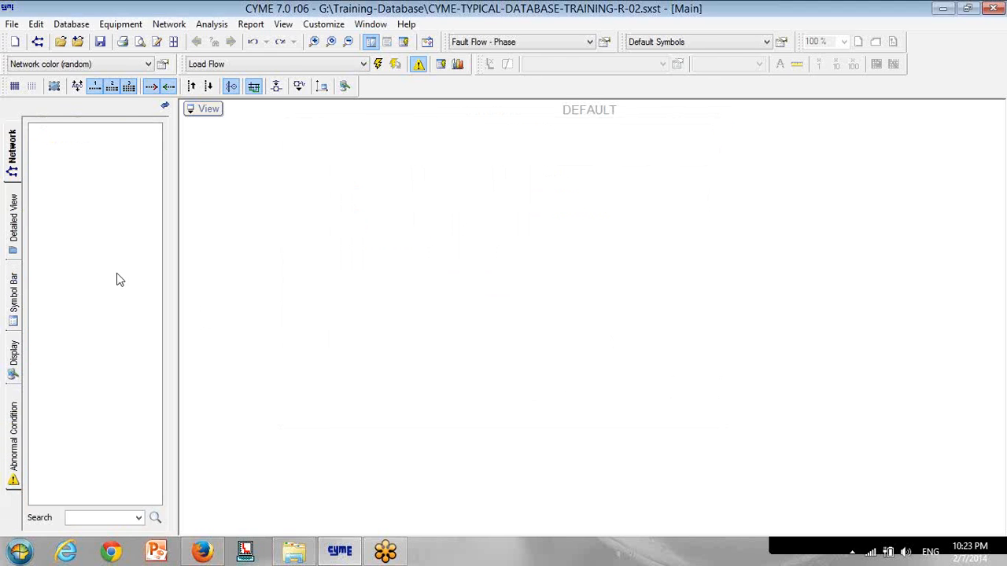
- Look through the Detailed View, Symbol Bar, Display and Abnormal Condition explorers, ending back on Network
left_click(13, 224)
left_click(15, 296)
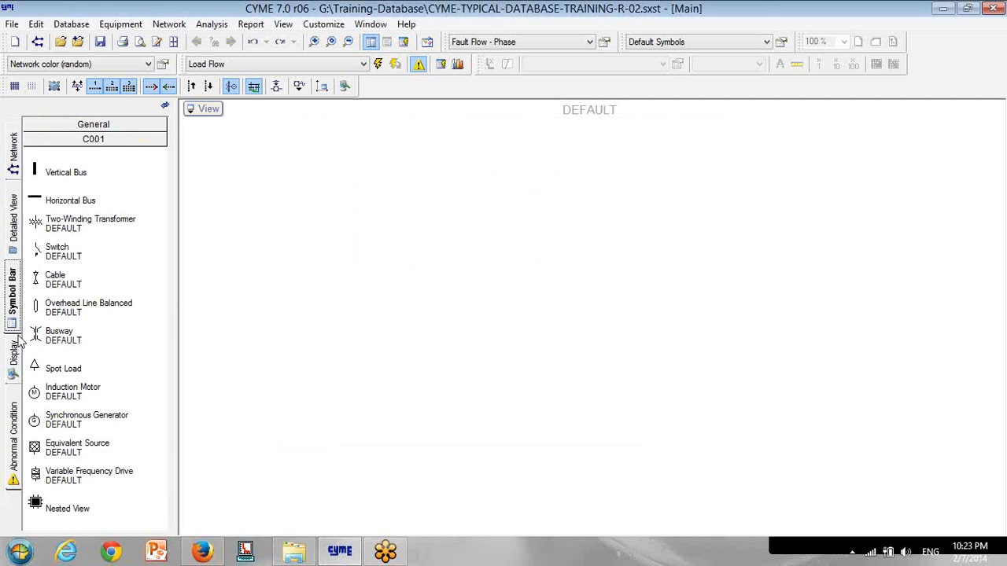
left_click(14, 358)
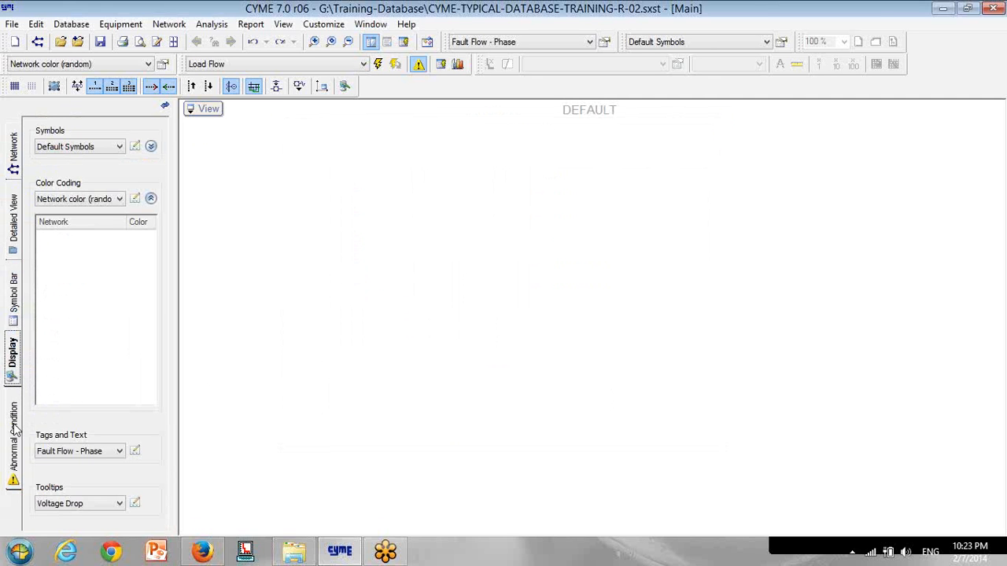
left_click(15, 429)
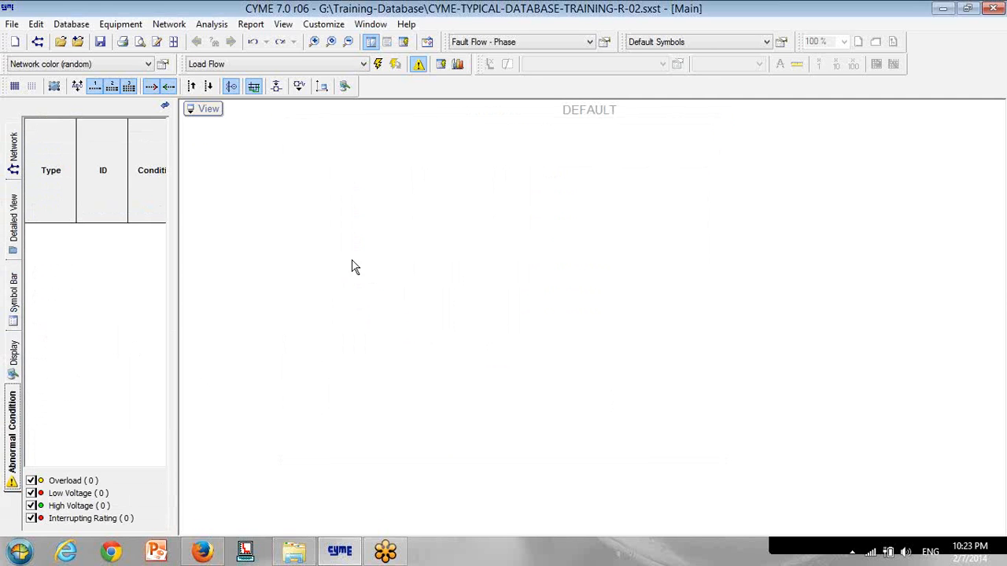
left_click(13, 151)
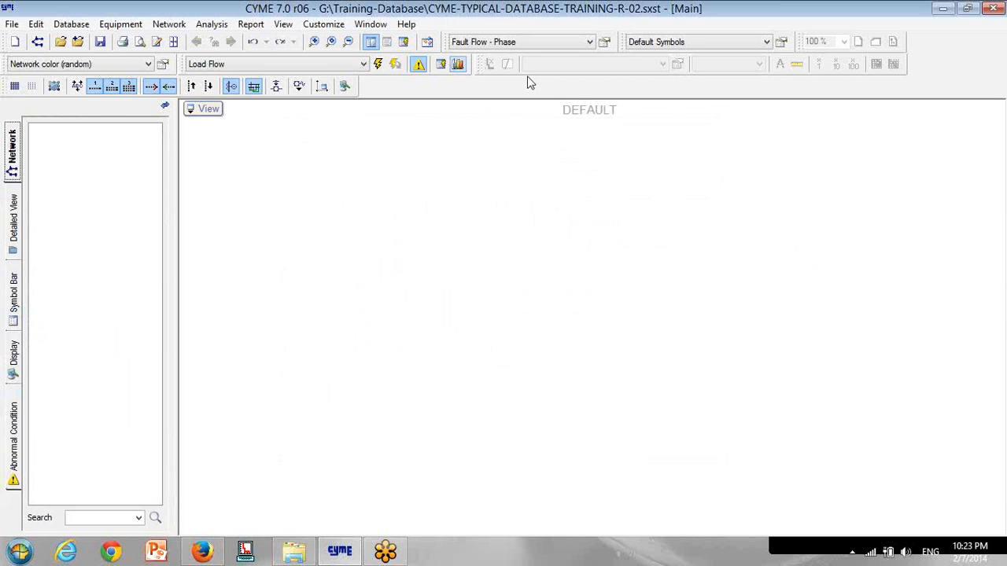
- Review the Editor preferences, including the option to display the Section Properties dialog when adding a section or device
left_click(12, 23)
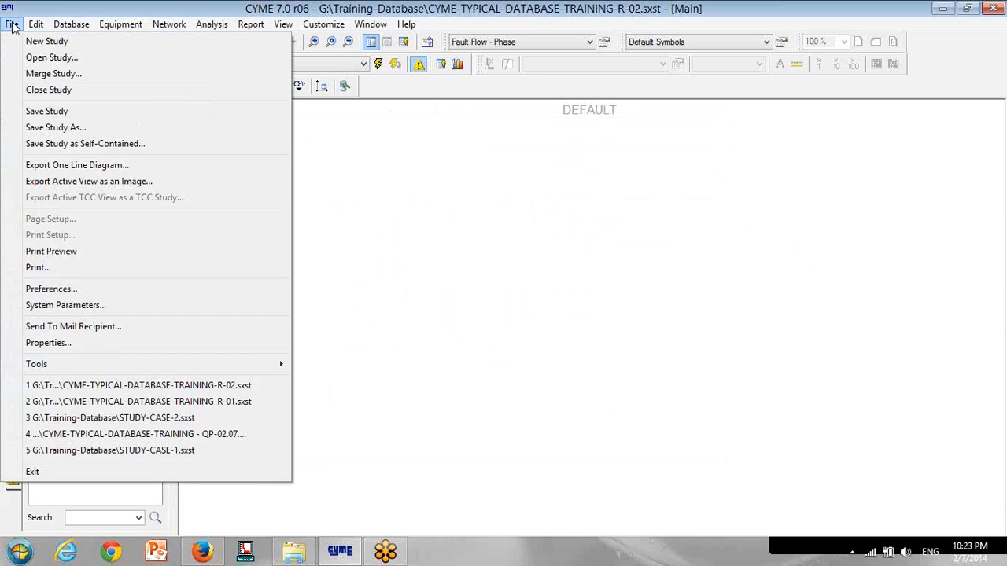
left_click(85, 288)
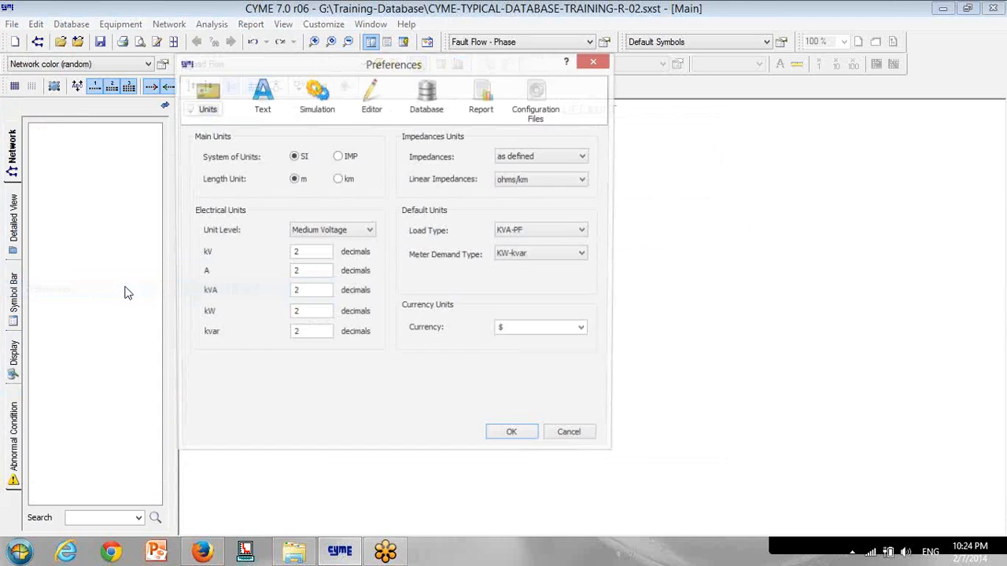
left_click(371, 105)
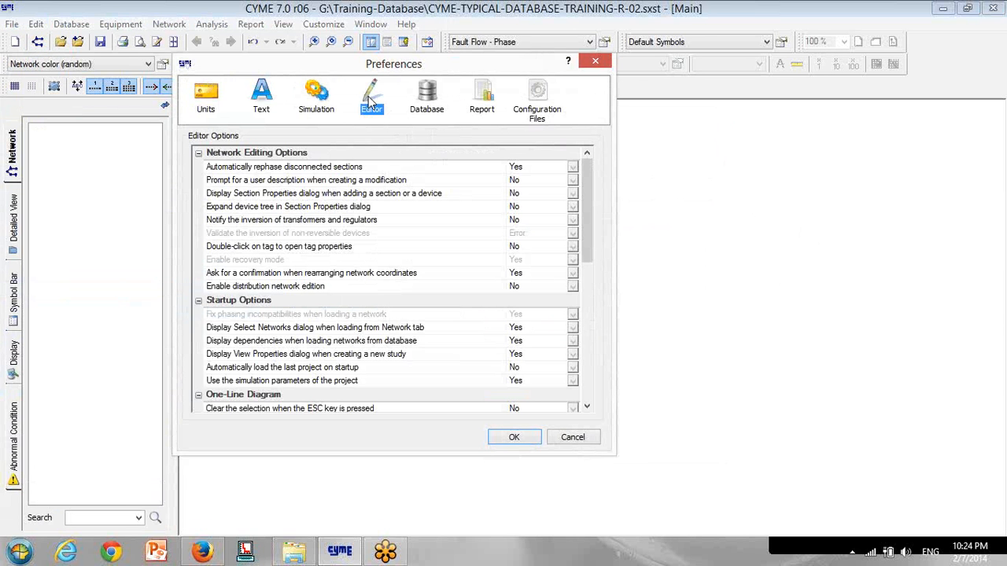
left_click(231, 194)
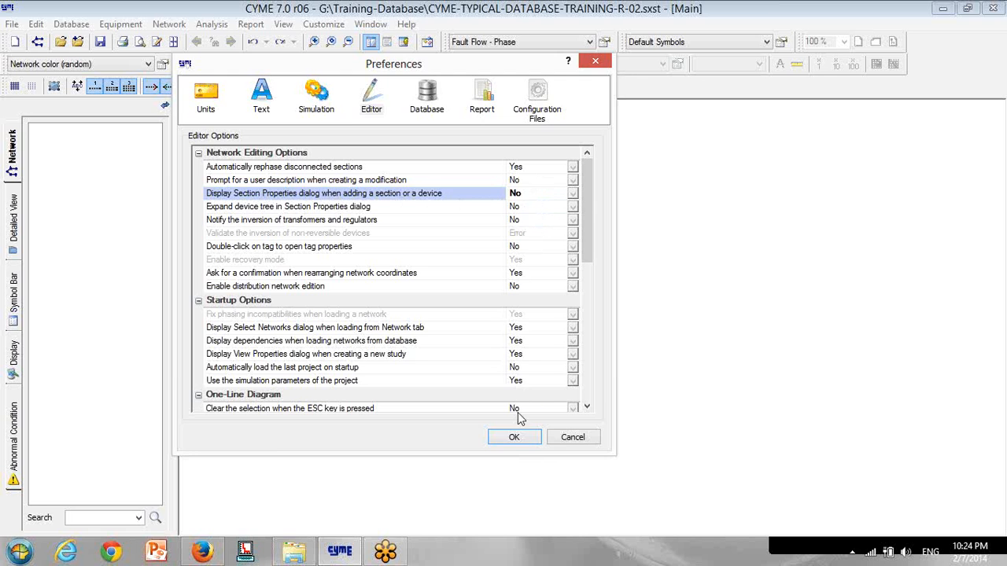
left_click(516, 437)
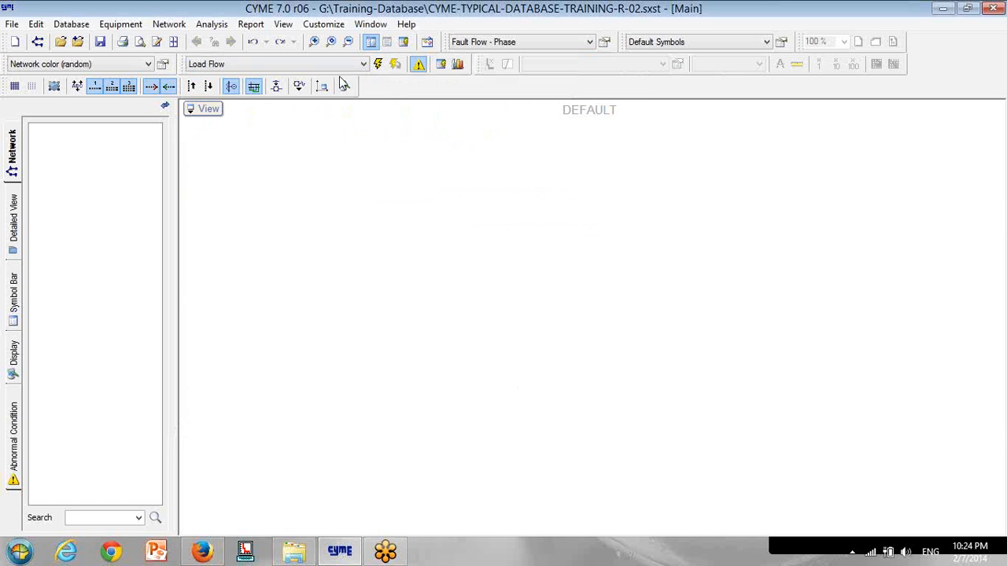
- Create a new study with a Schematic view named NEW
left_click(17, 42)
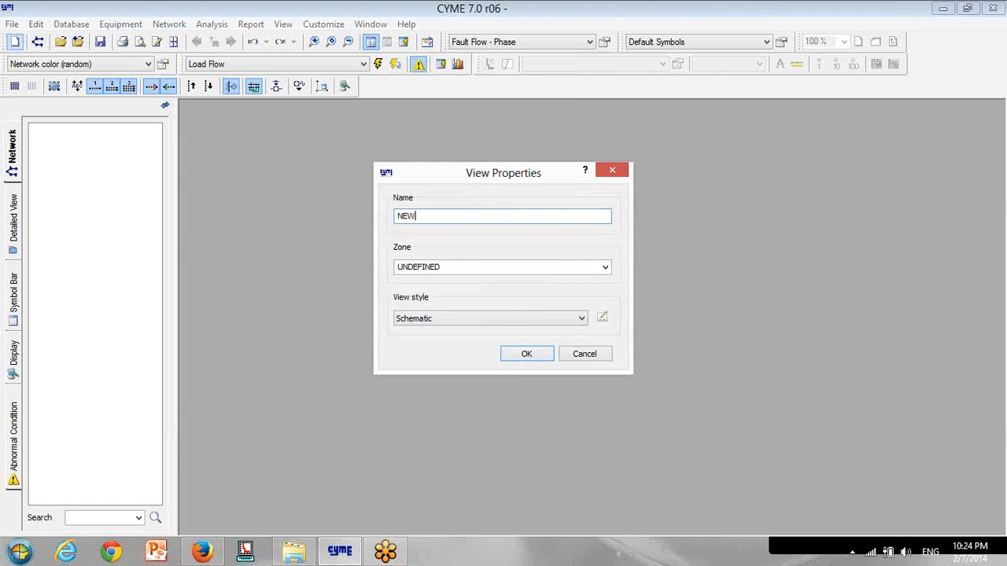
left_click(548, 354)
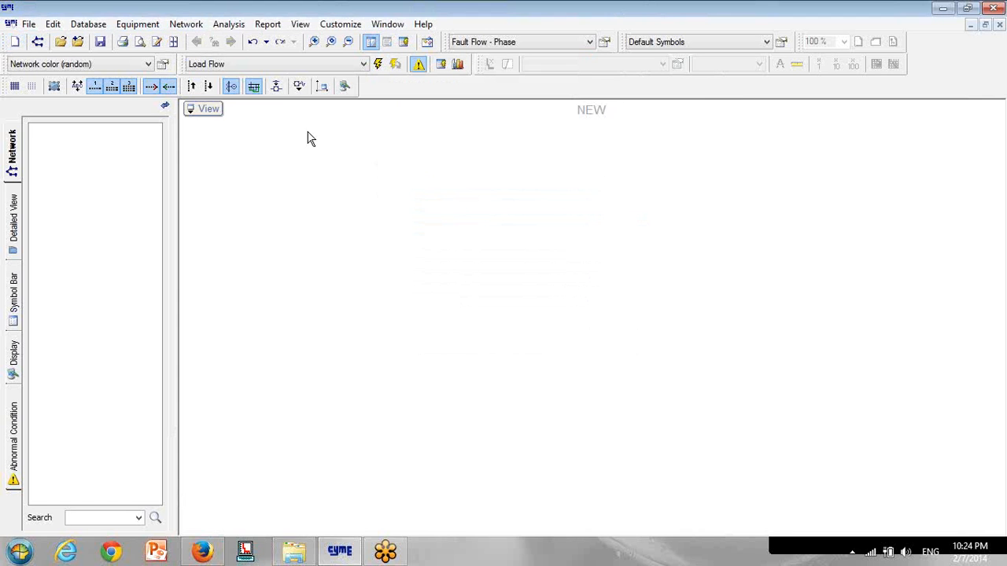
- View the equipment data of the default two-winding transformer and close it without changes
left_click(143, 25)
mouse_move(173, 79)
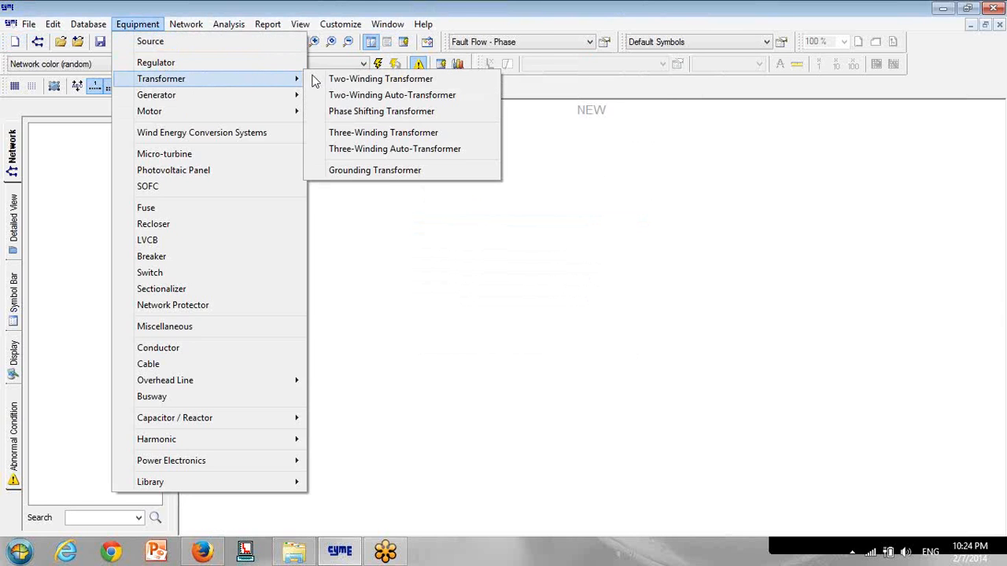
left_click(346, 79)
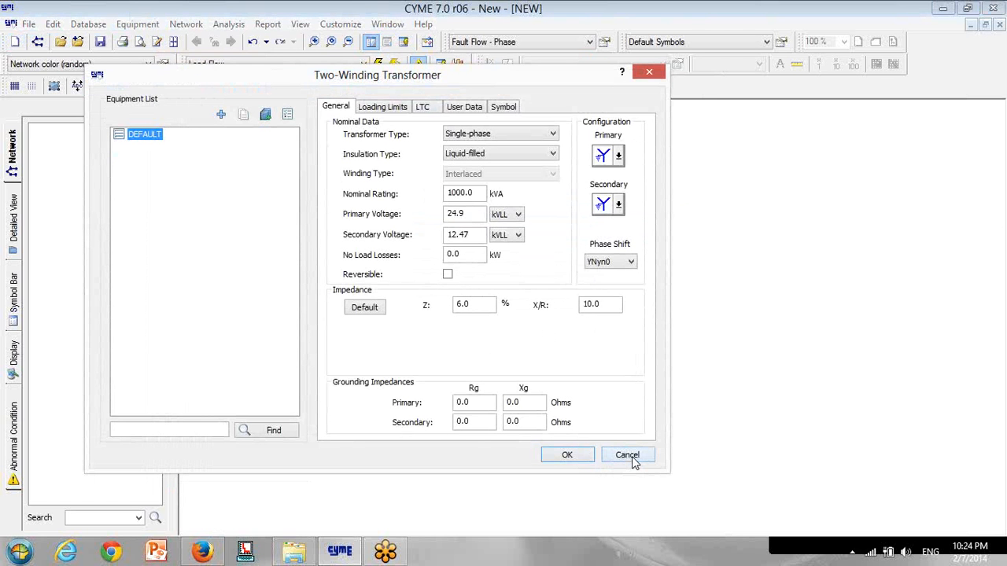
left_click(631, 457)
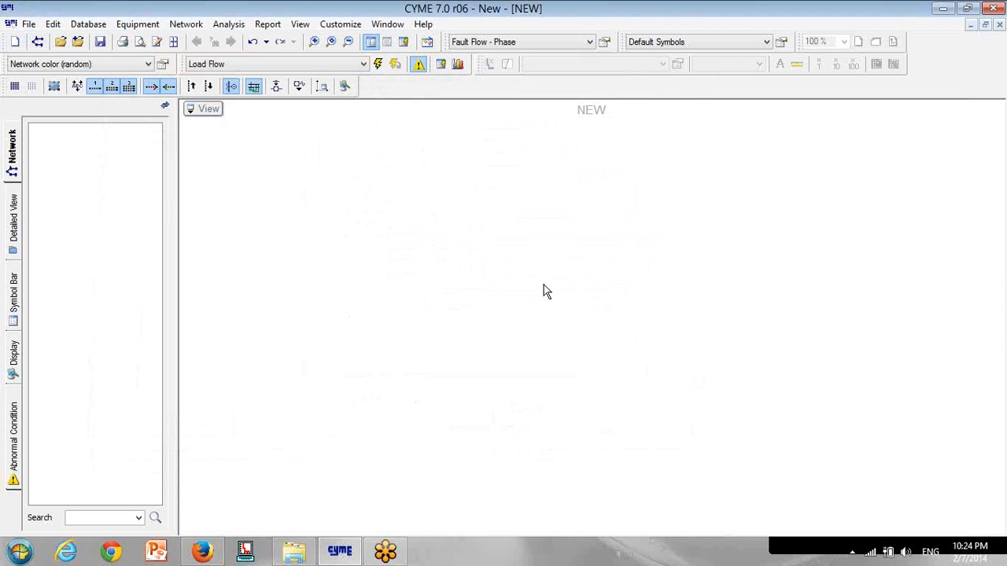
- Browse the CYME Library list of induction motors from the Induction Motor equipment data, adding nothing
left_click(146, 25)
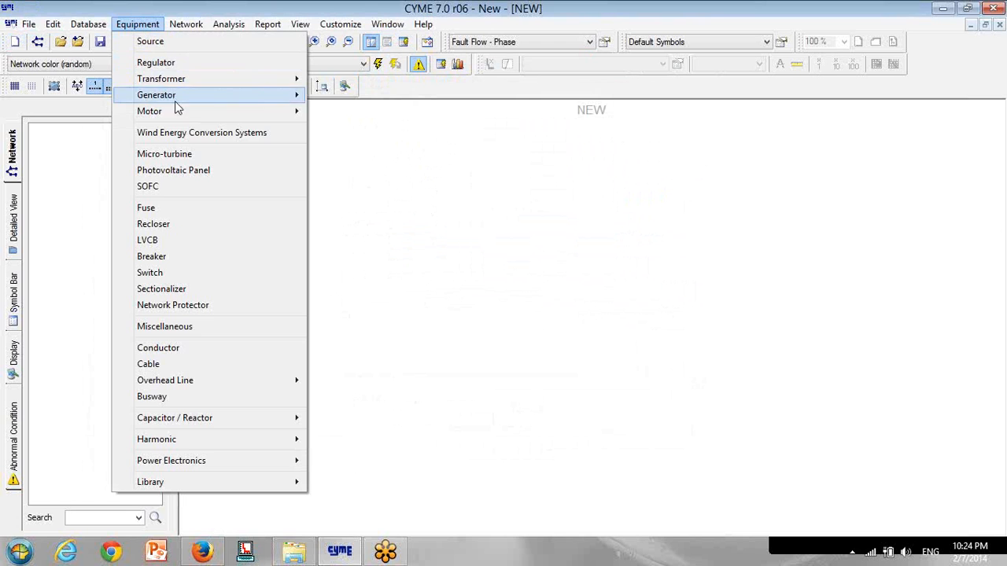
mouse_move(285, 115)
left_click(354, 112)
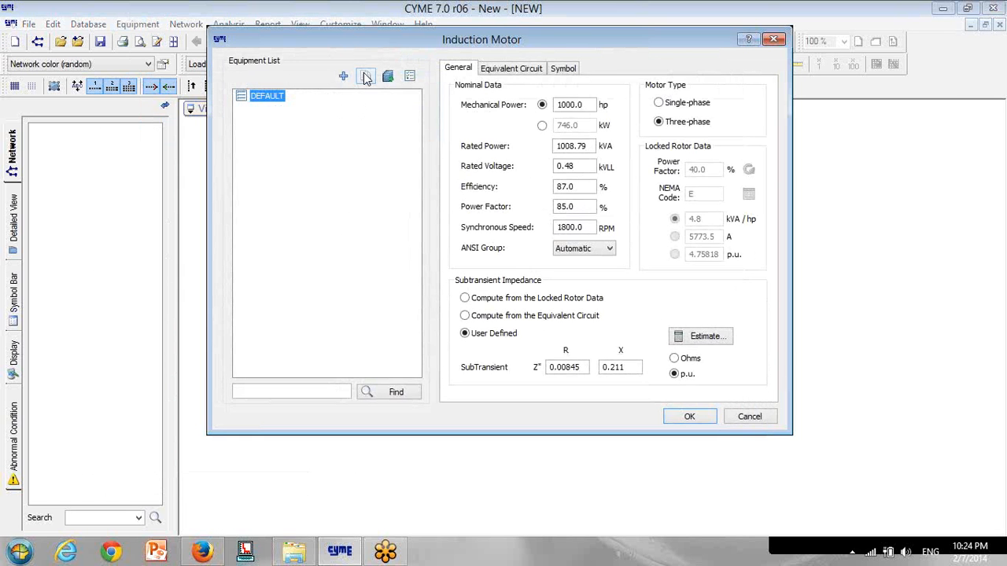
left_click(387, 75)
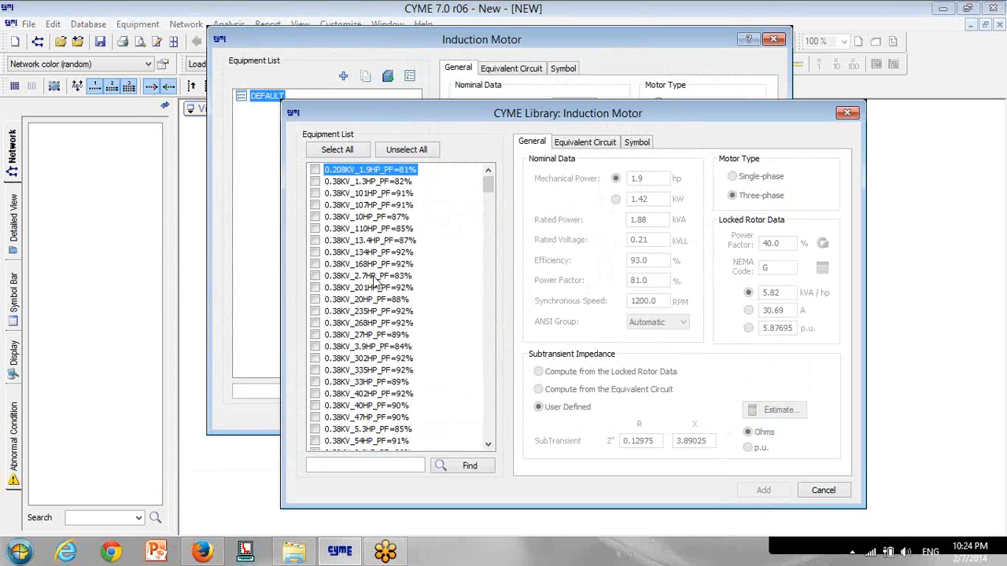
left_click_drag(712, 107, 645, 84)
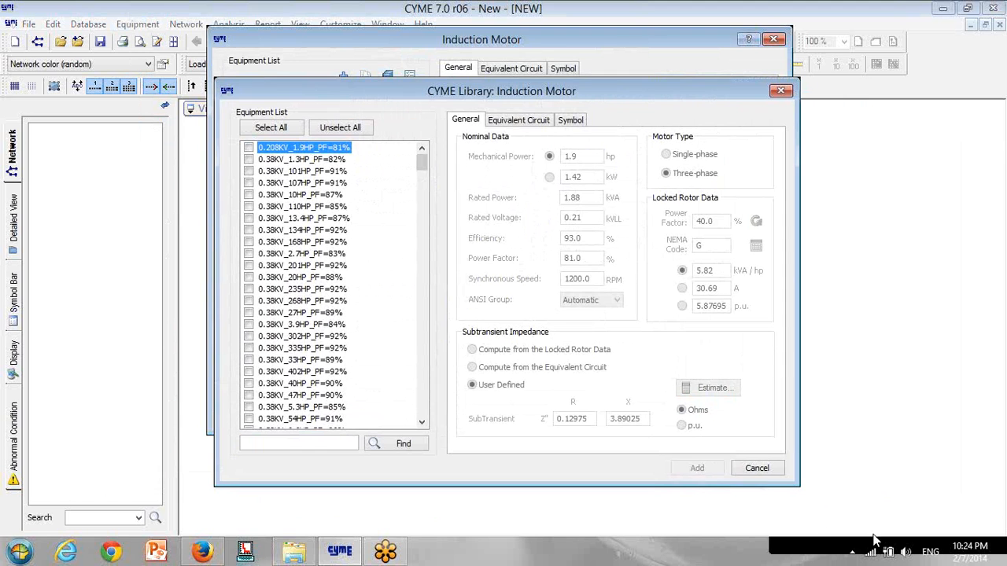
left_click(756, 469)
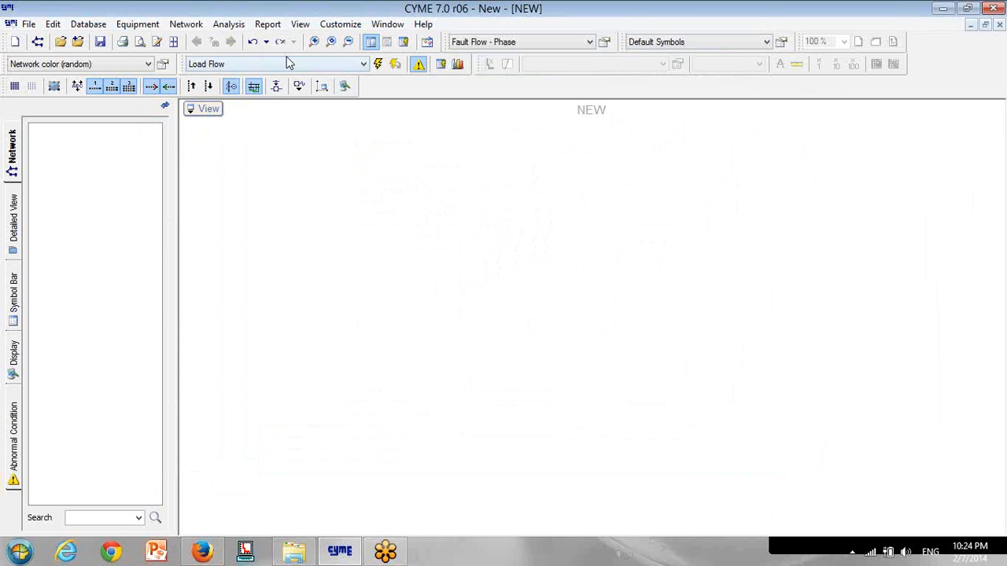
- Close the NEW view and open the study CYME-TYPICAL-DATABASE-TRAINING-R-02.sxst from the Training-Database folder on Local Disk (G:)
left_click(1000, 25)
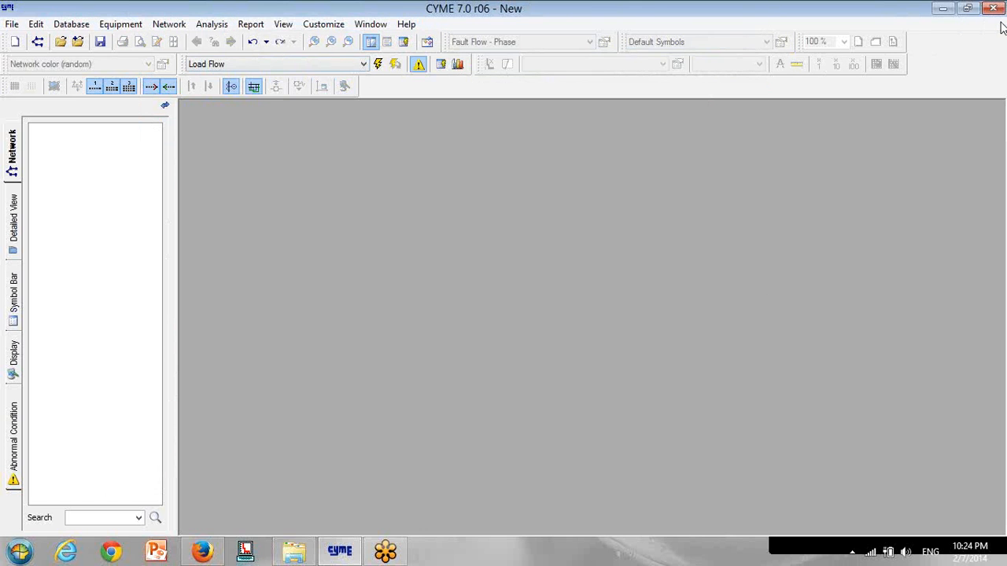
left_click(62, 42)
left_click(343, 379)
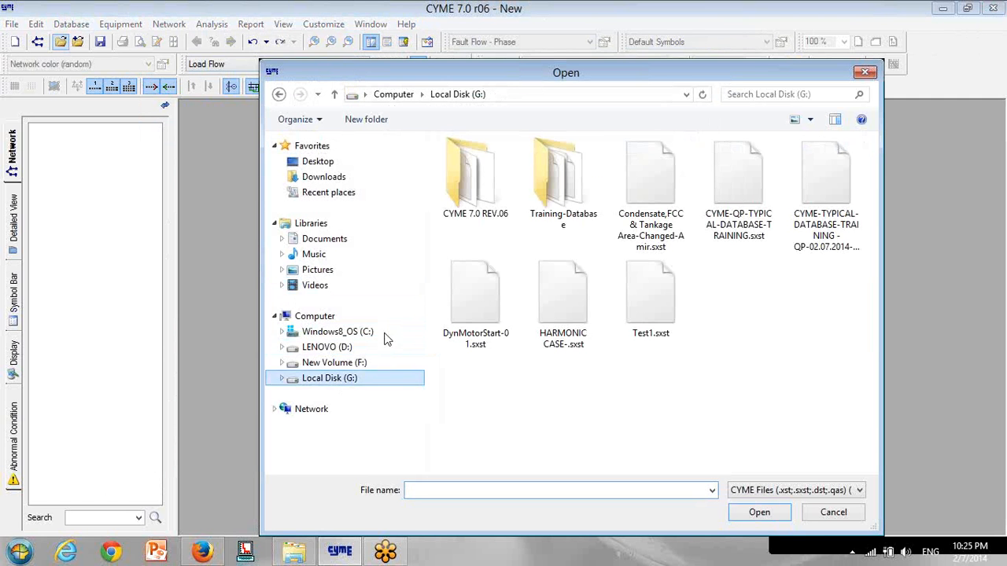
double_click(561, 174)
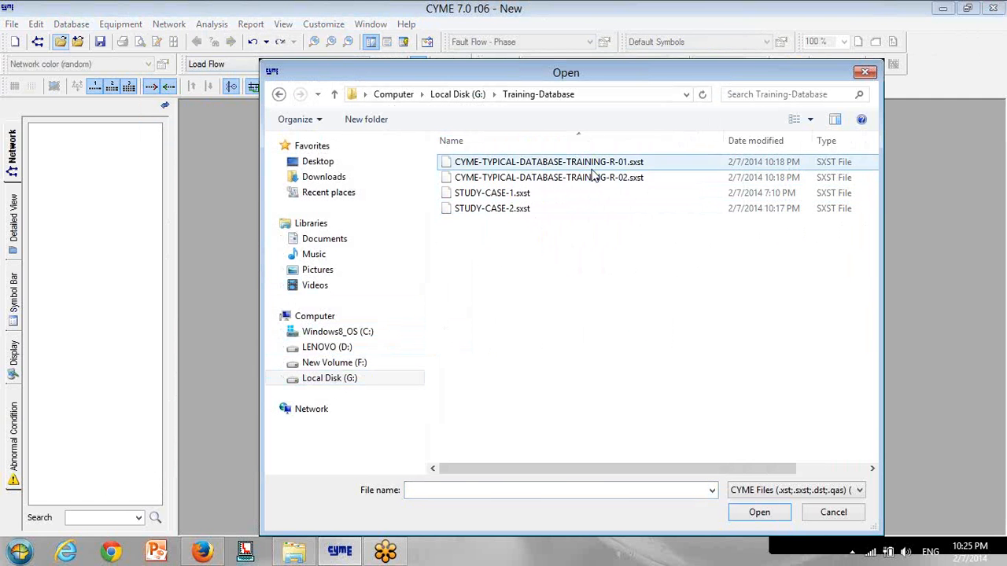
left_click(530, 178)
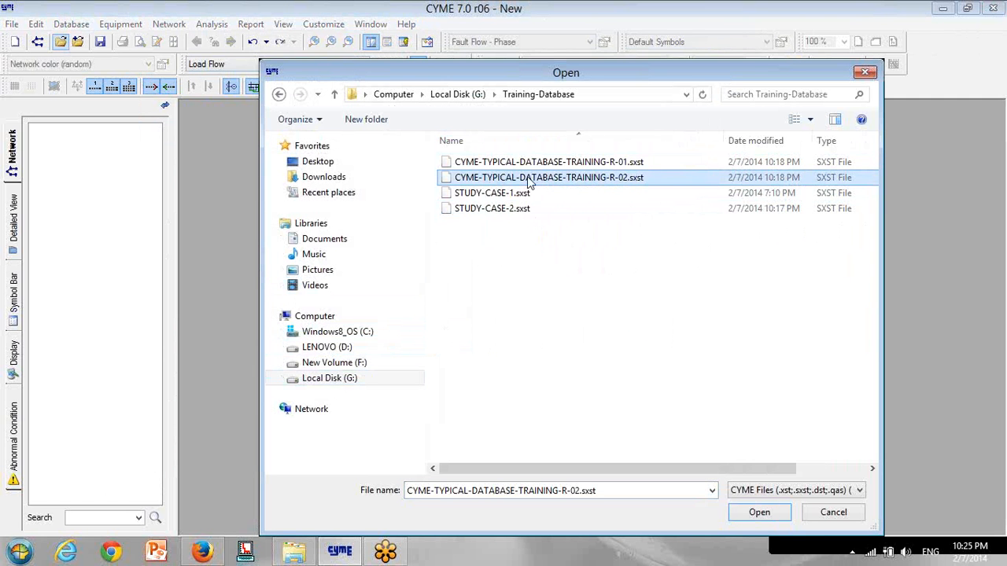
left_click(789, 96)
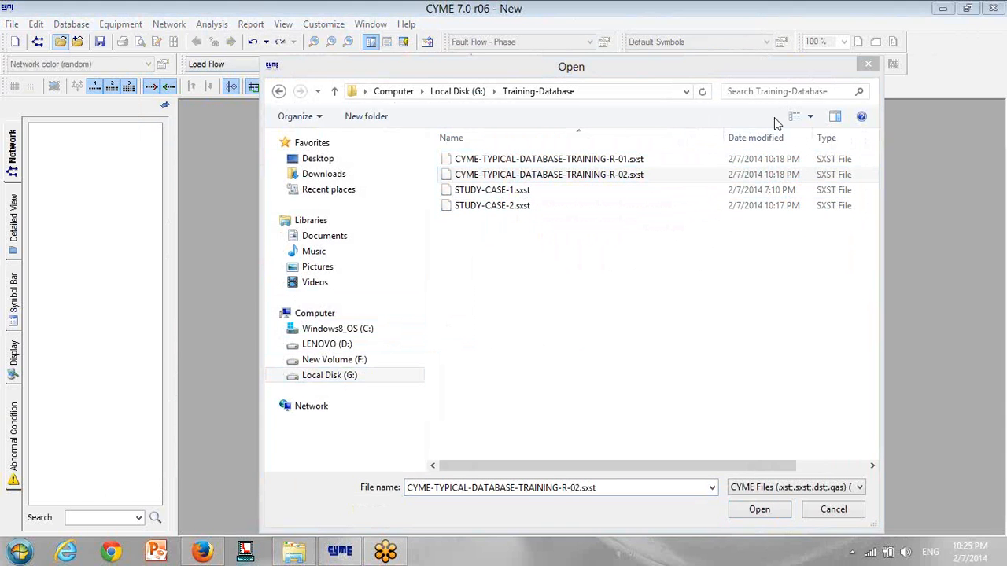
left_click(622, 177)
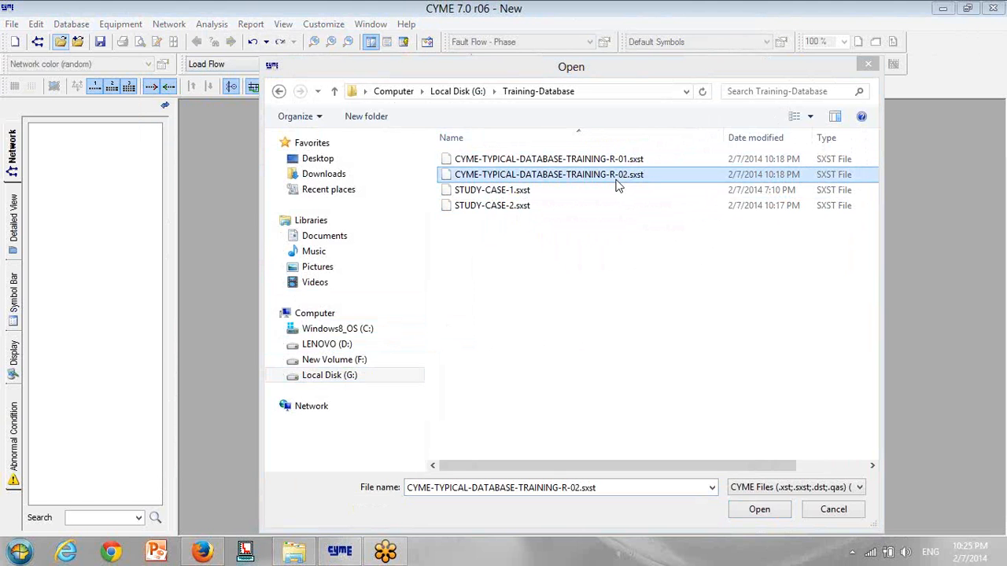
left_click(767, 510)
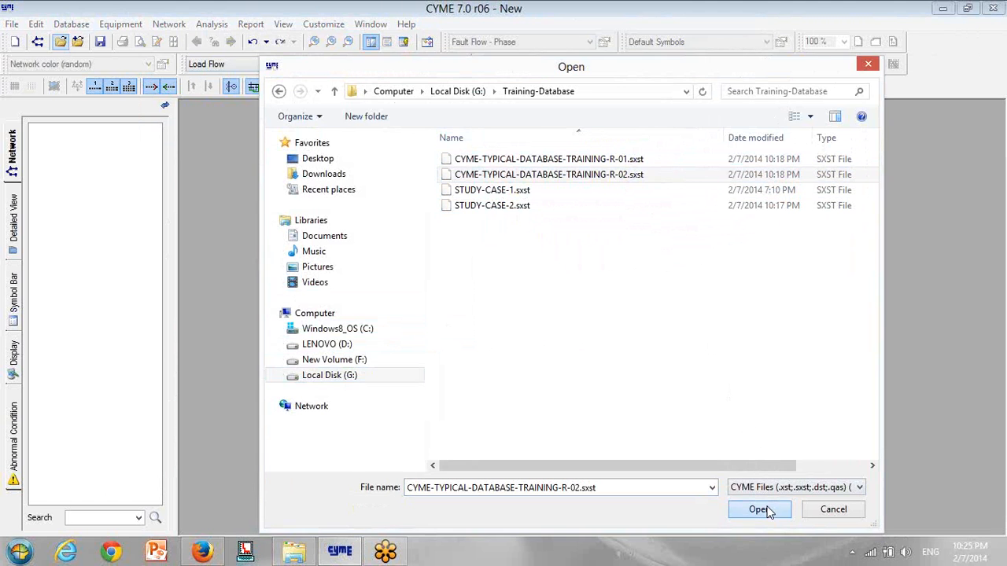
left_click(547, 308)
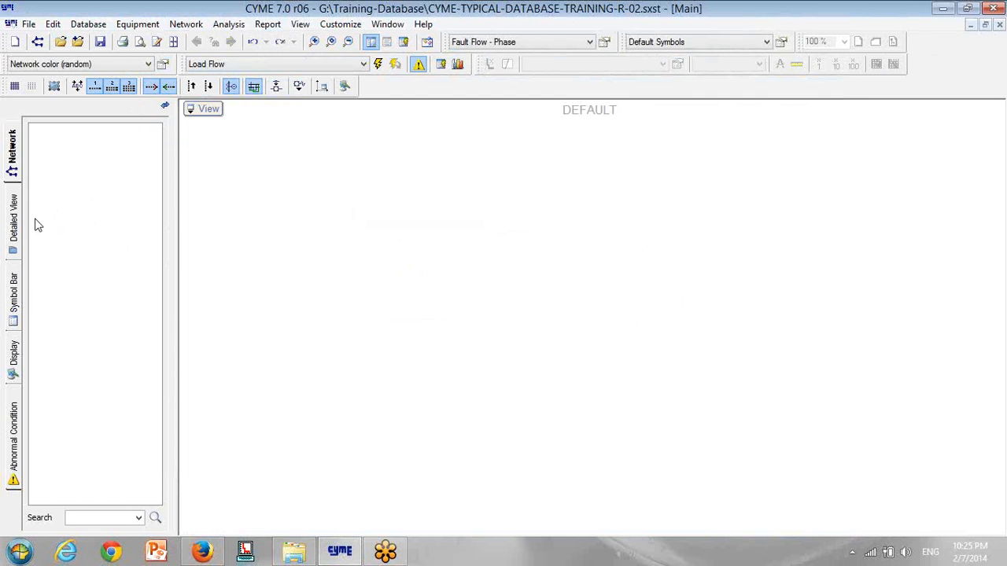
- Reset the Symbol Bar to its default symbol groups, replacing the custom C001 group
left_click(14, 303)
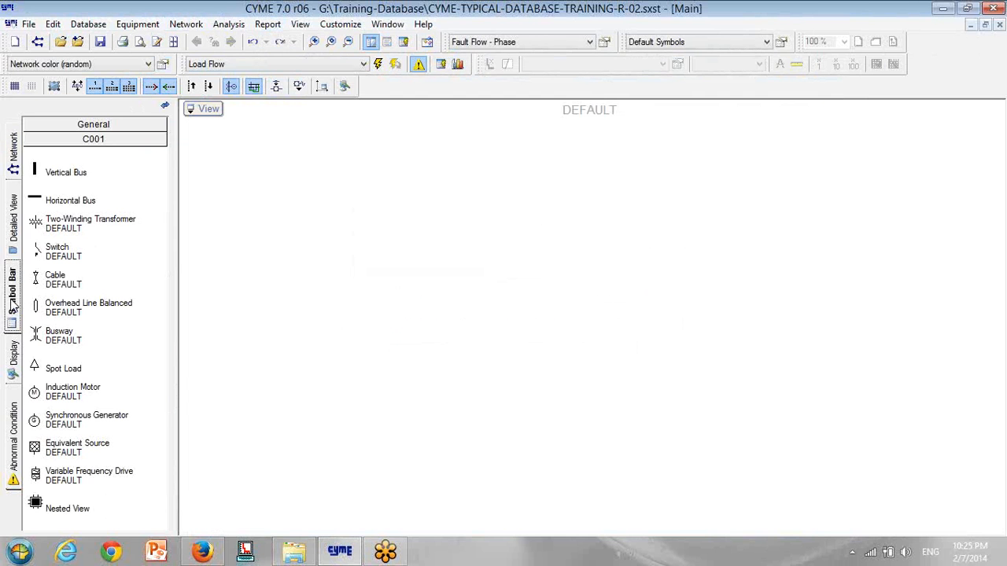
right_click(117, 154)
left_click(175, 220)
left_click(547, 315)
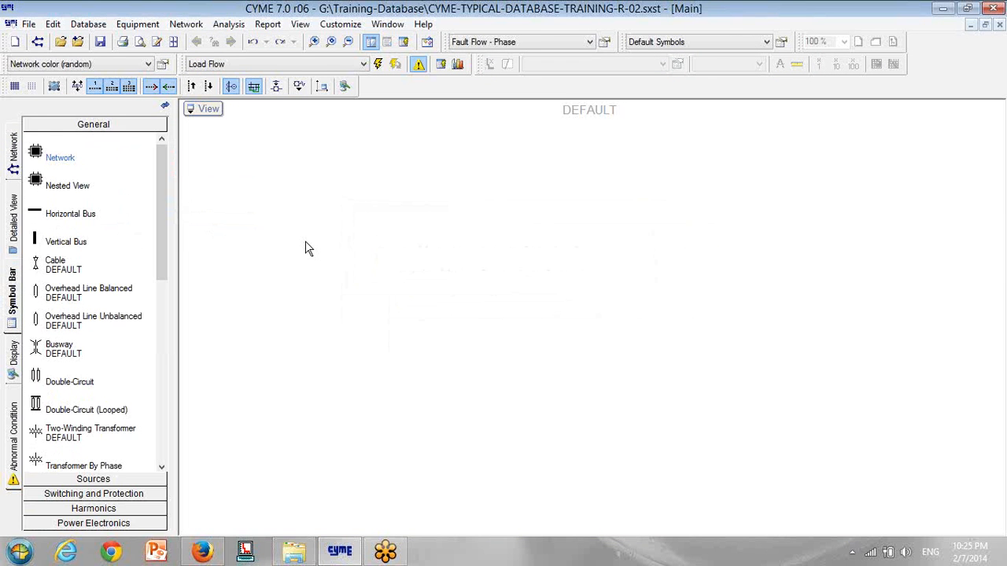
- Look through the General, Sources, Switching and Protection, Harmonics and Power Electronics symbol groups, ending back on General
left_click_drag(161, 162, 168, 399)
left_click_drag(171, 343, 168, 150)
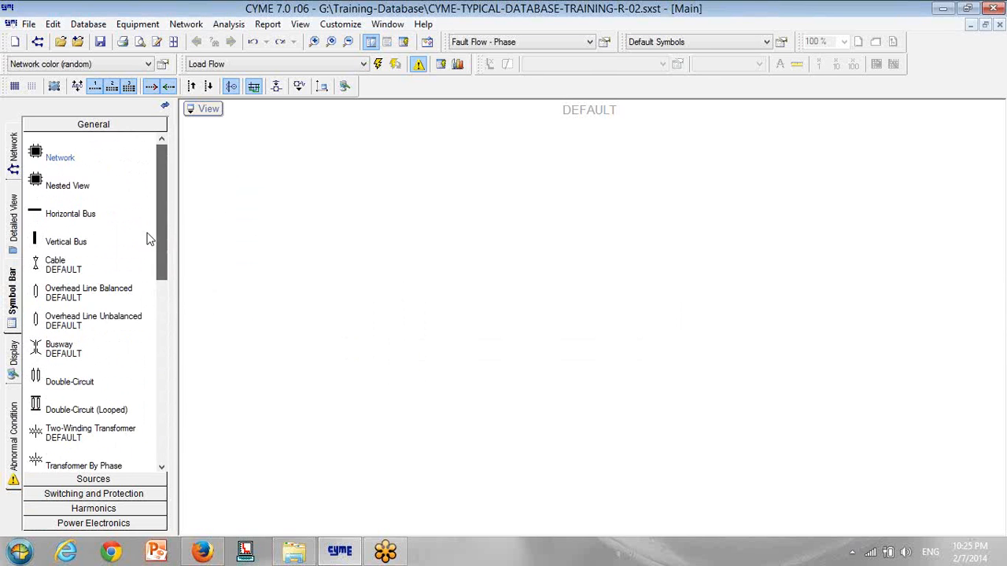
left_click(122, 478)
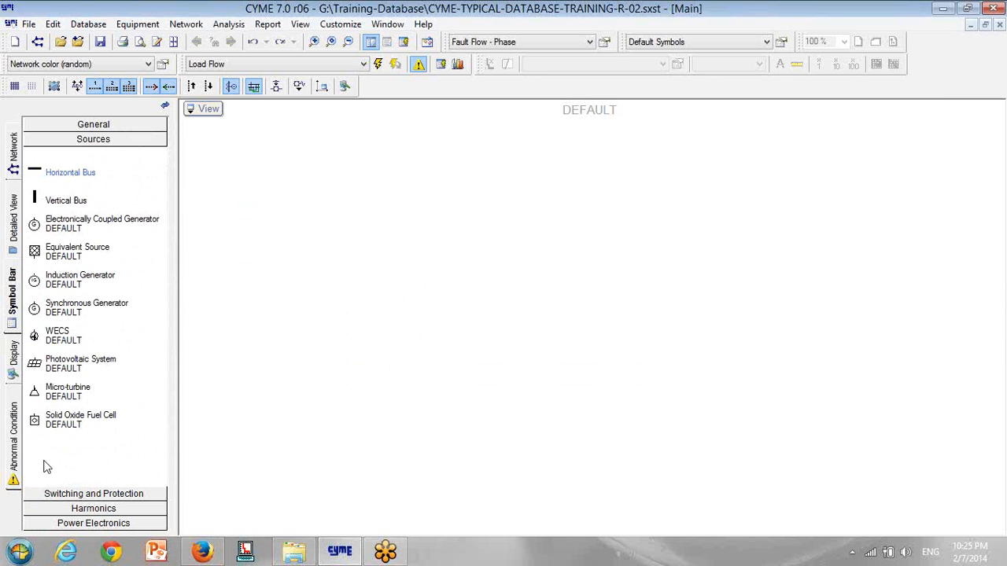
left_click(99, 494)
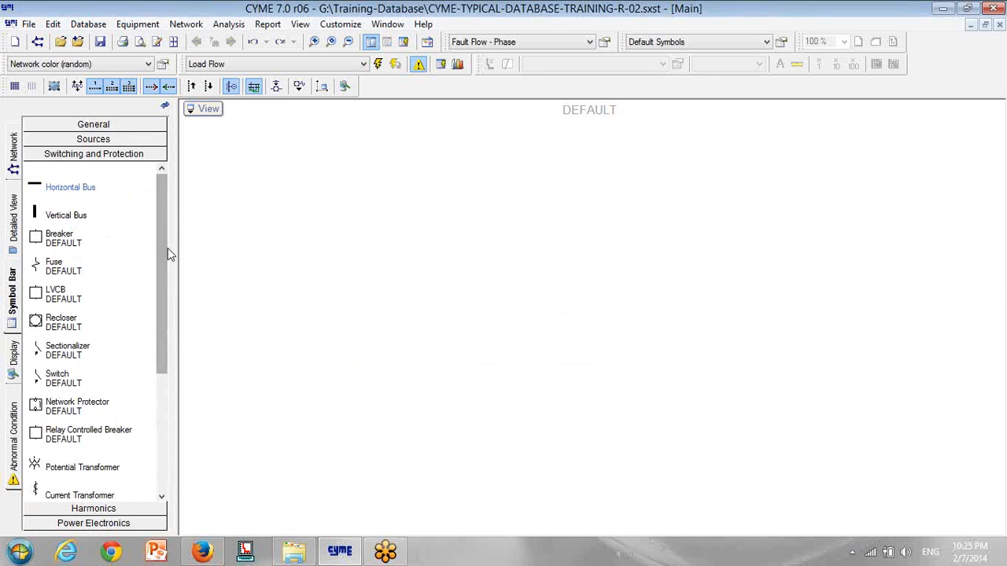
left_click_drag(166, 252, 157, 280)
scroll(152, 250, "up", 2)
left_click(114, 508)
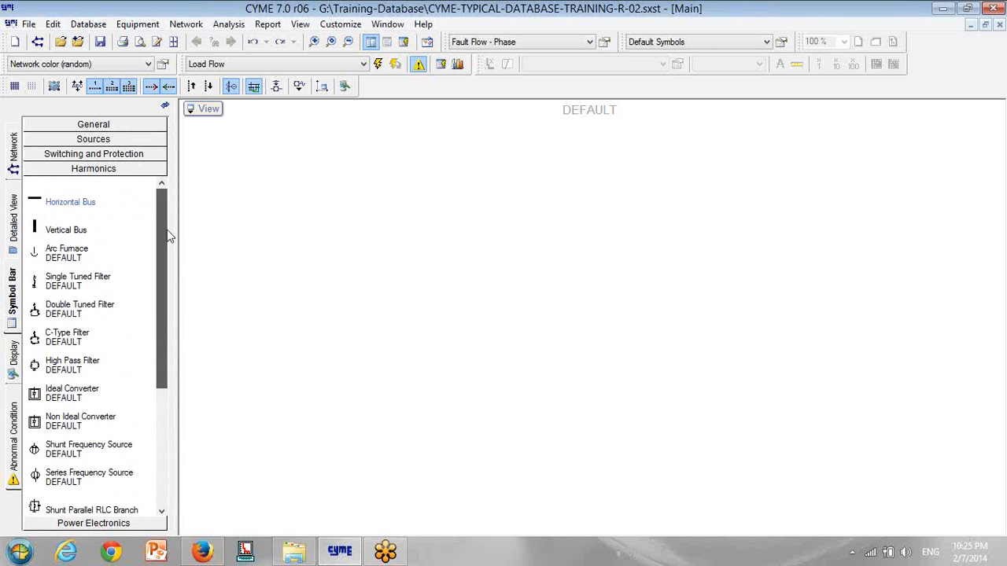
left_click(119, 522)
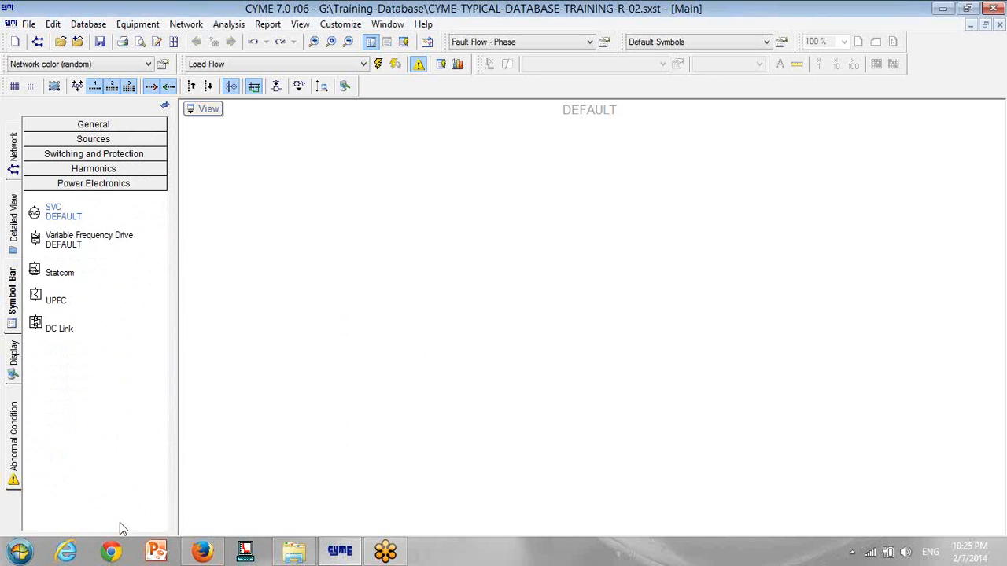
left_click(145, 124)
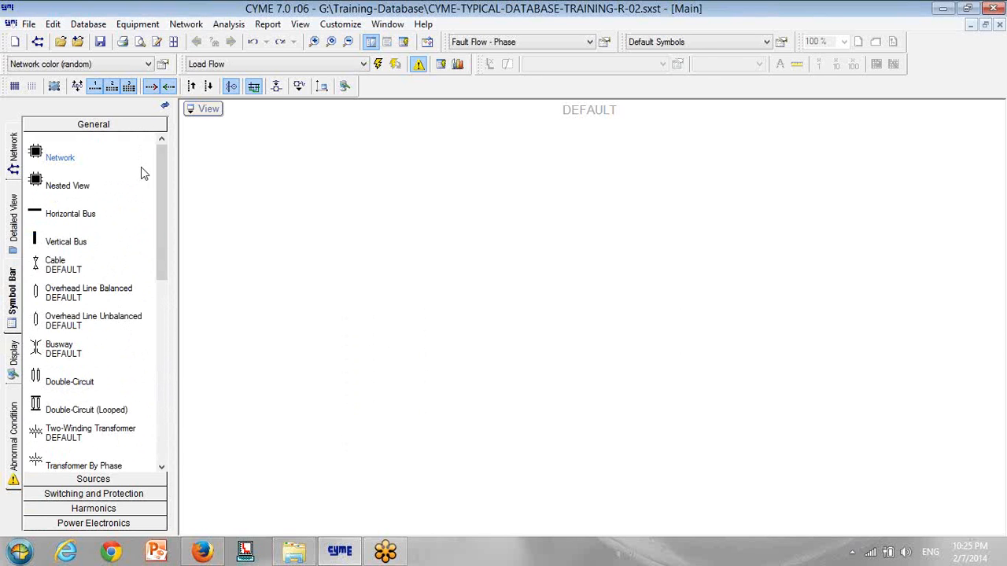
- Start a new Symbol Bar group named "customized group"
right_click(164, 157)
right_click(130, 157)
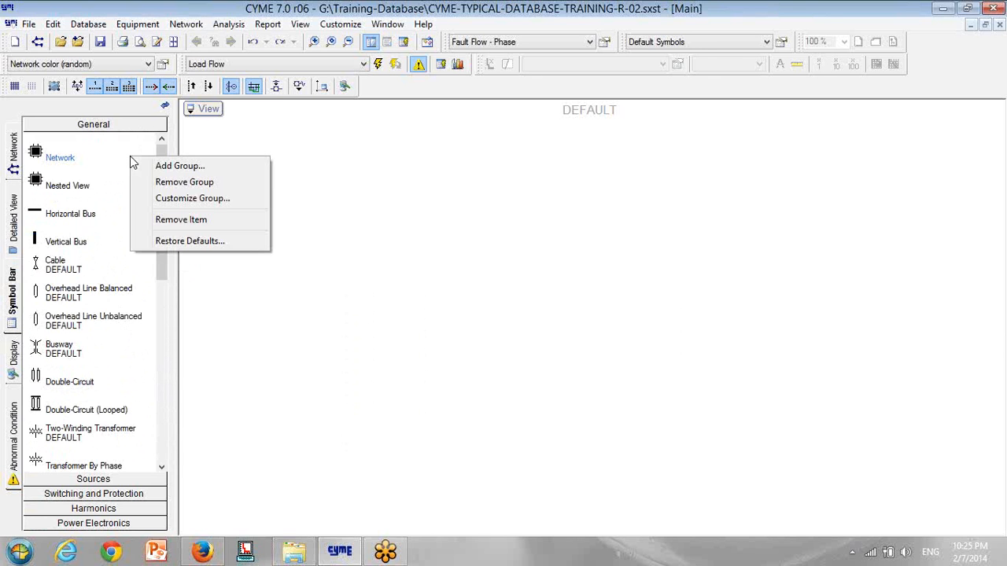
left_click(187, 166)
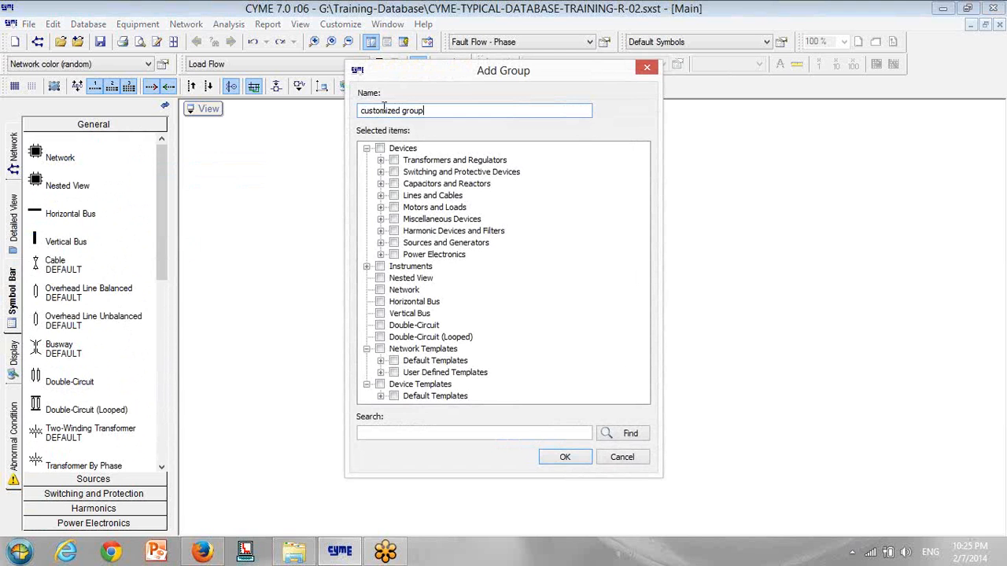
- Include the DEFAULT two-winding transformer from Transformers and Regulators in the new group
left_click(380, 160)
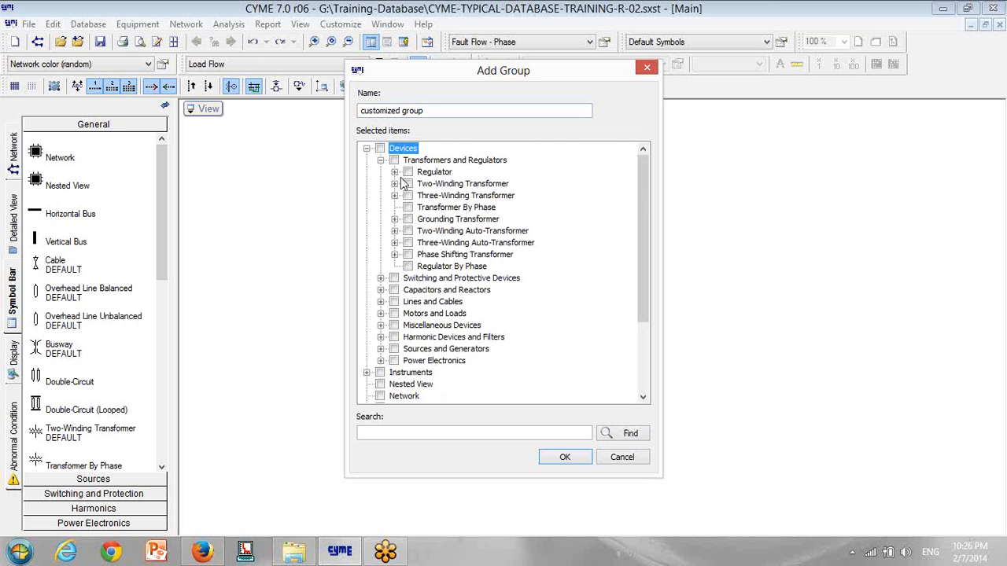
left_click(394, 184)
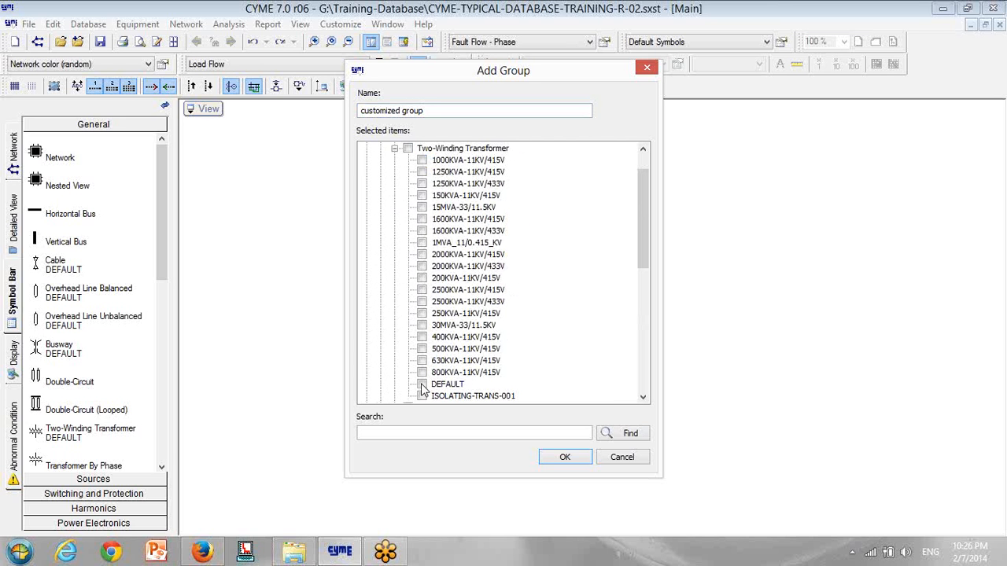
left_click(421, 384)
left_click(395, 150)
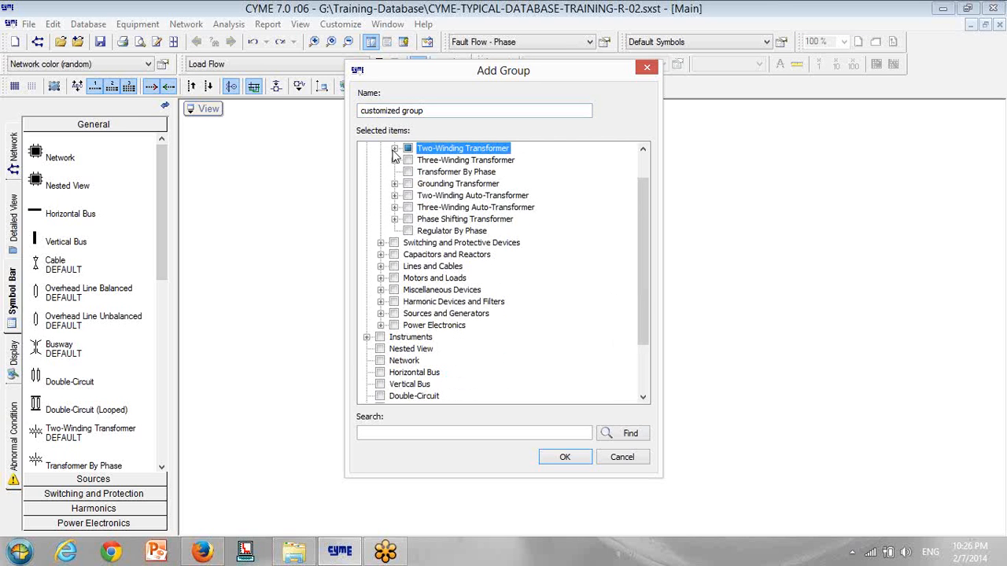
- Include a breaker type from Switching and Protective Devices in the new group
left_click(381, 243)
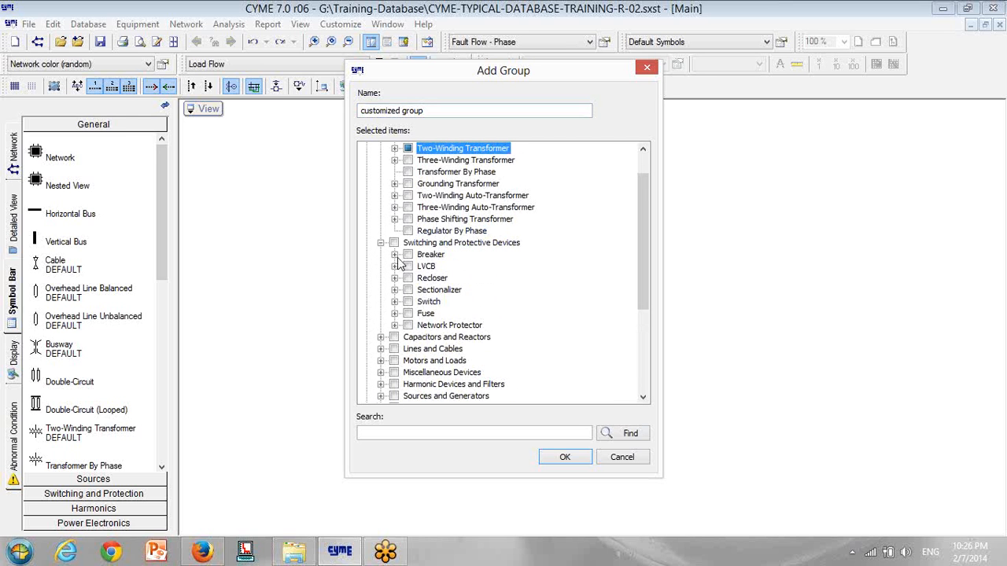
left_click(395, 255)
scroll(397, 260, "down", 10)
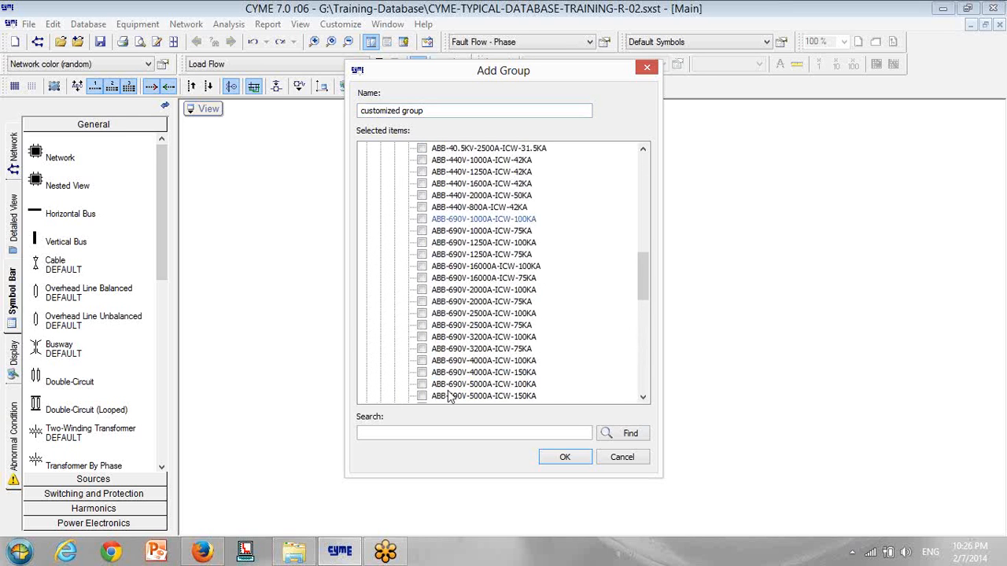
scroll(448, 398, "down", 7)
scroll(462, 254, "up", 7)
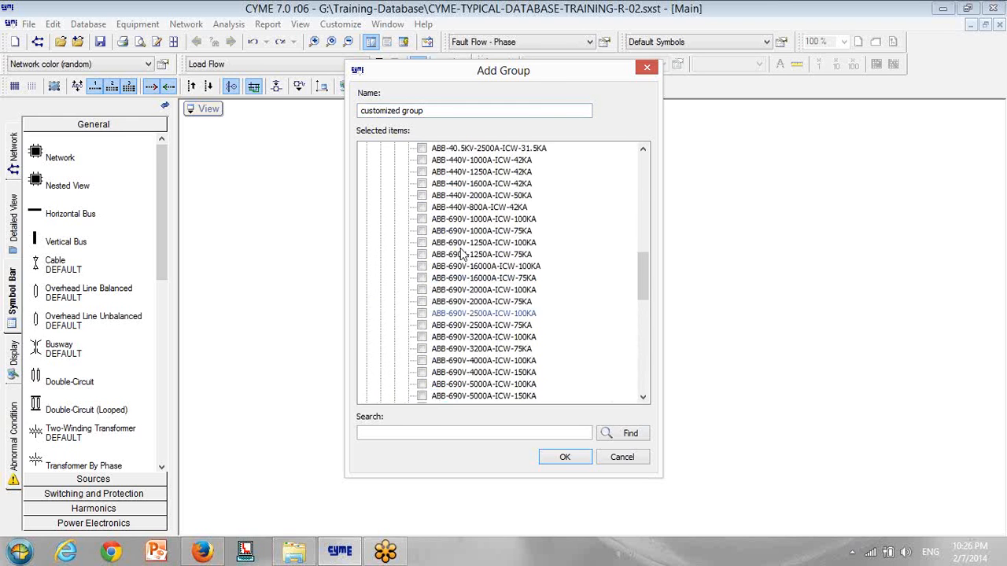
scroll(463, 254, "up", 8)
left_click(395, 183)
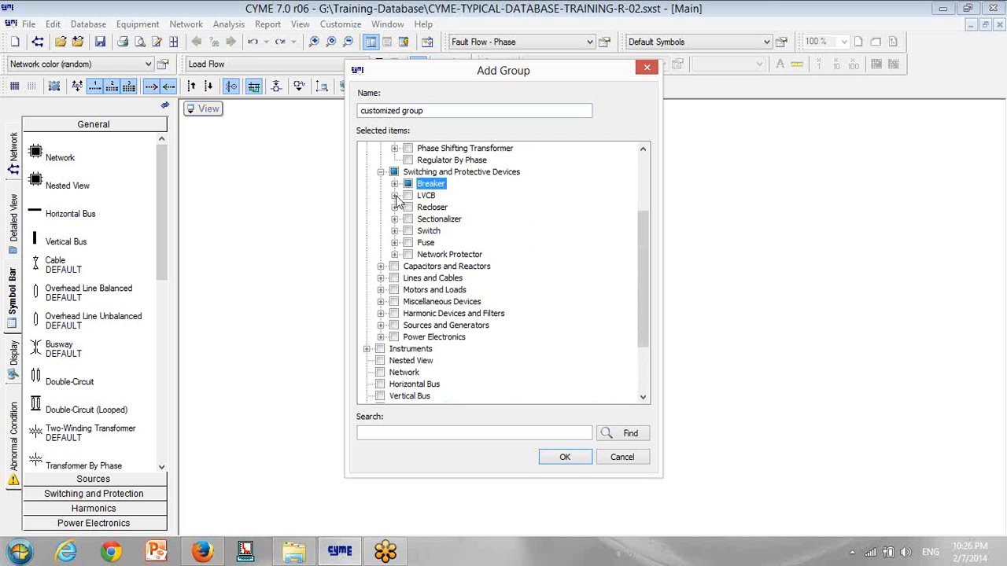
- Include the first LVCB type and the DEFAULT switch in the new group
left_click(395, 195)
left_click(423, 208)
left_click(395, 196)
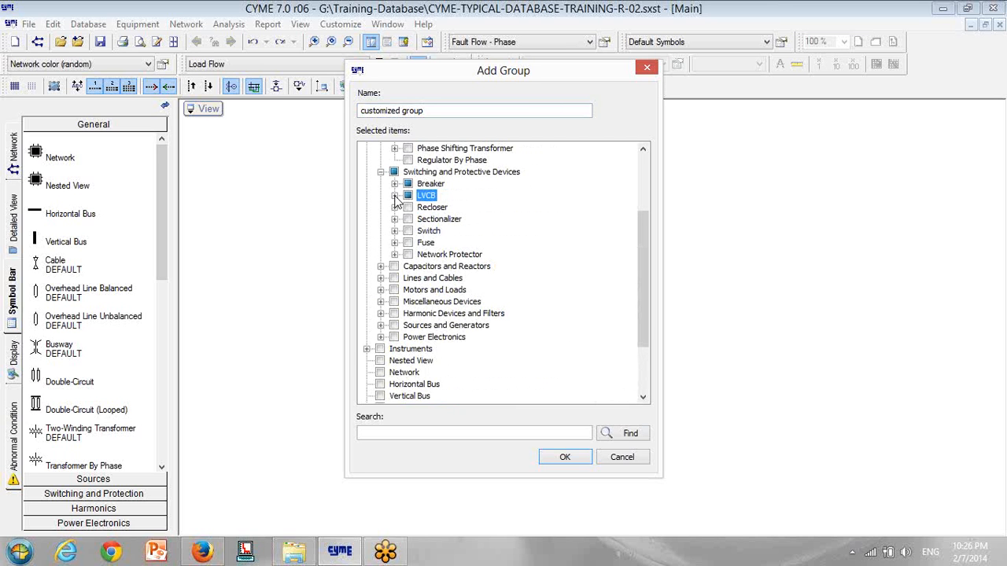
left_click(395, 231)
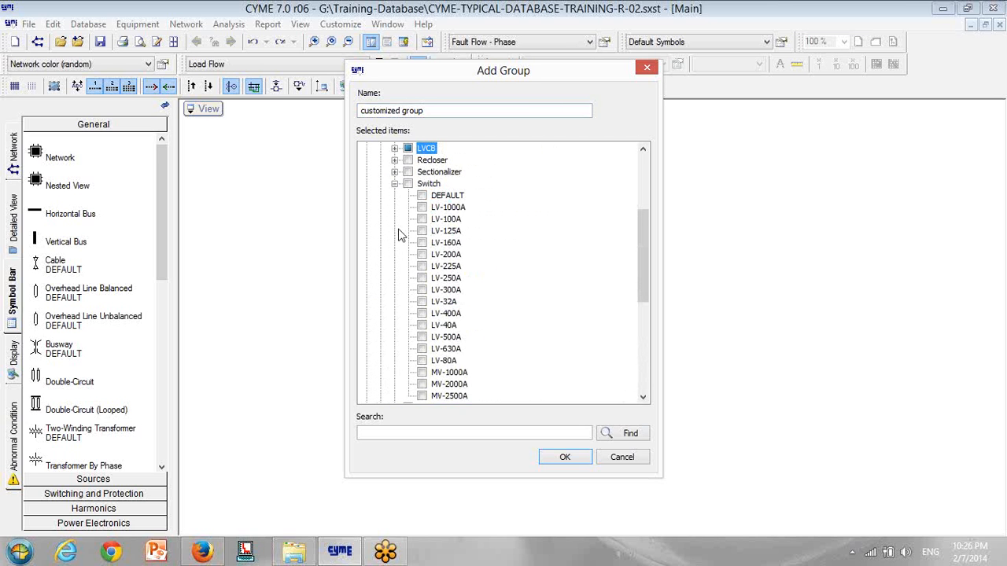
left_click(422, 196)
left_click(395, 184)
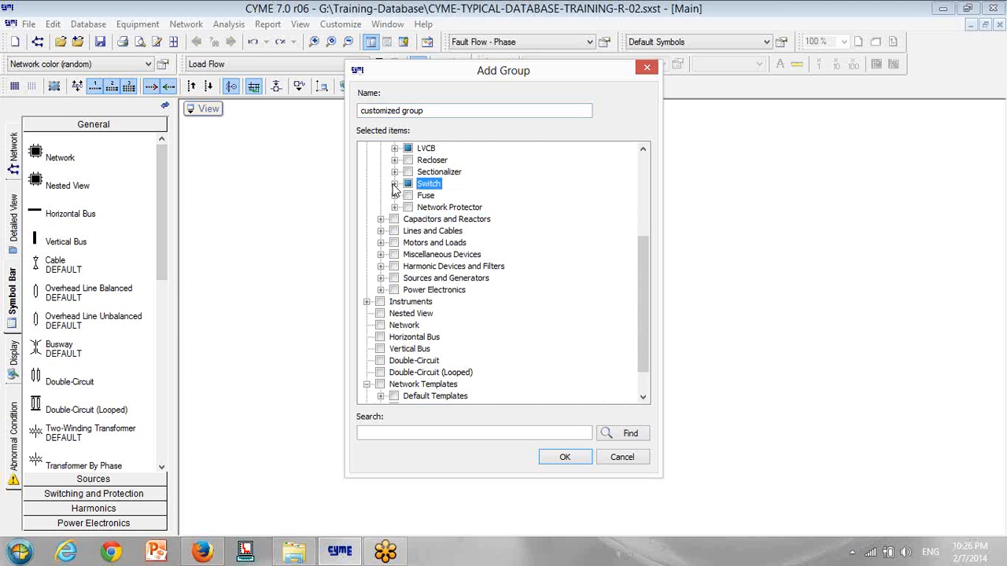
- Include a cable type and the DEFAULT balanced overhead line from Lines and Cables in the group
left_click(381, 231)
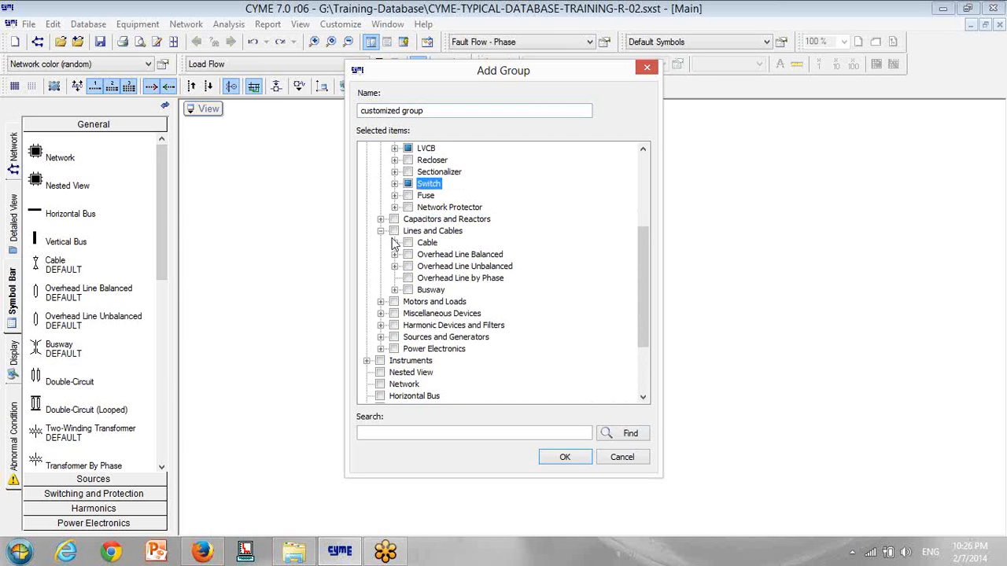
left_click(396, 247)
scroll(454, 256, "down", 6)
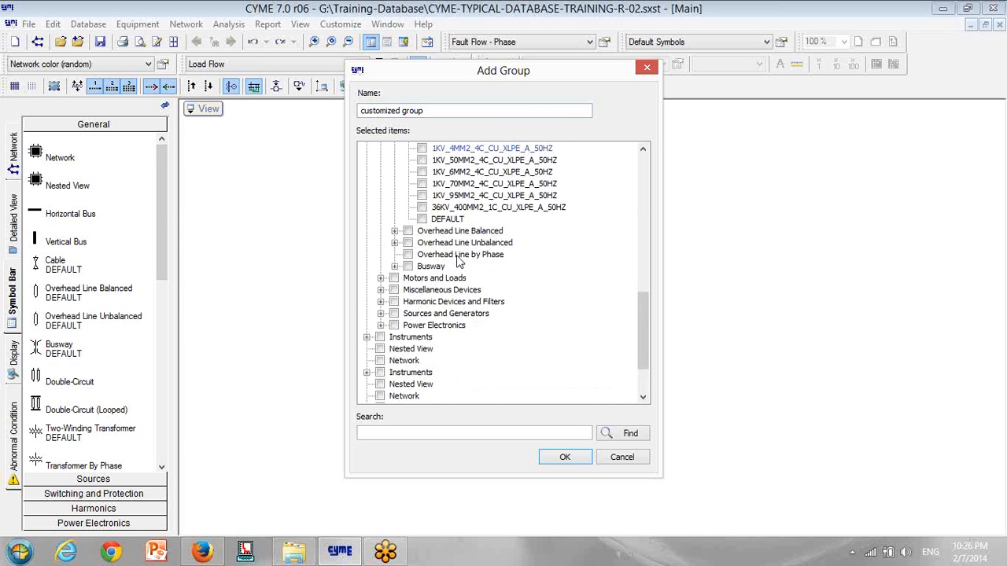
scroll(418, 234, "up", 8)
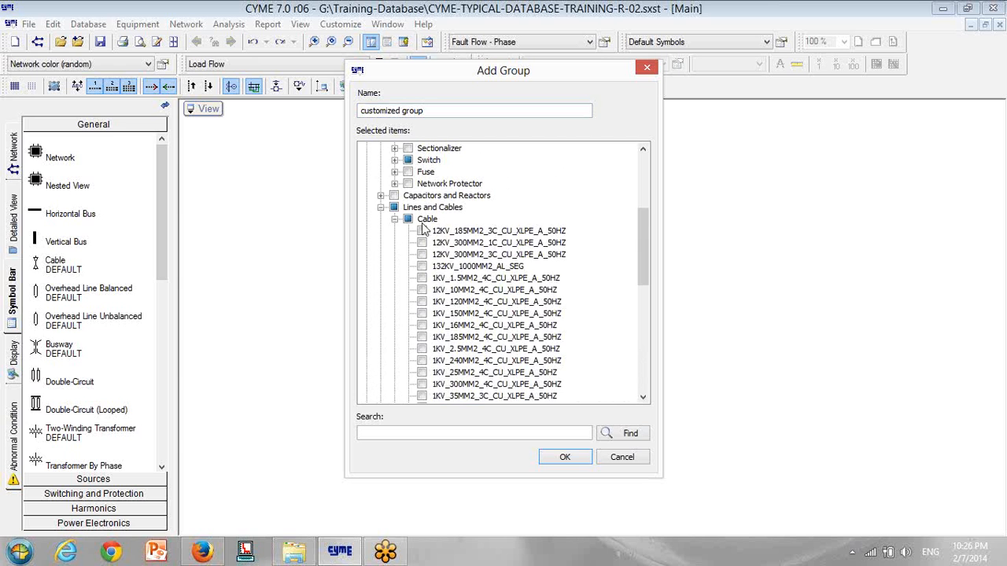
left_click(395, 219)
left_click(395, 231)
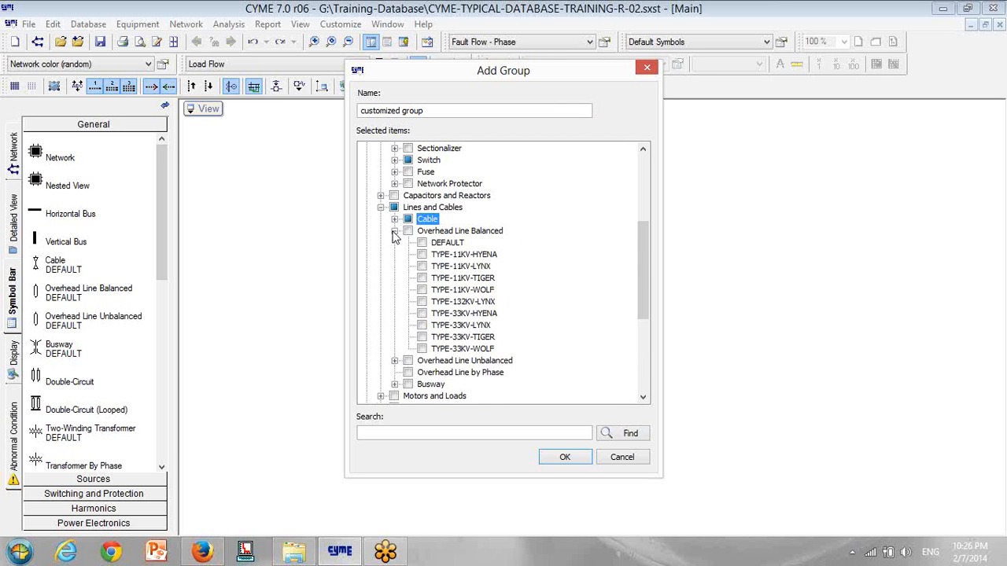
left_click(422, 242)
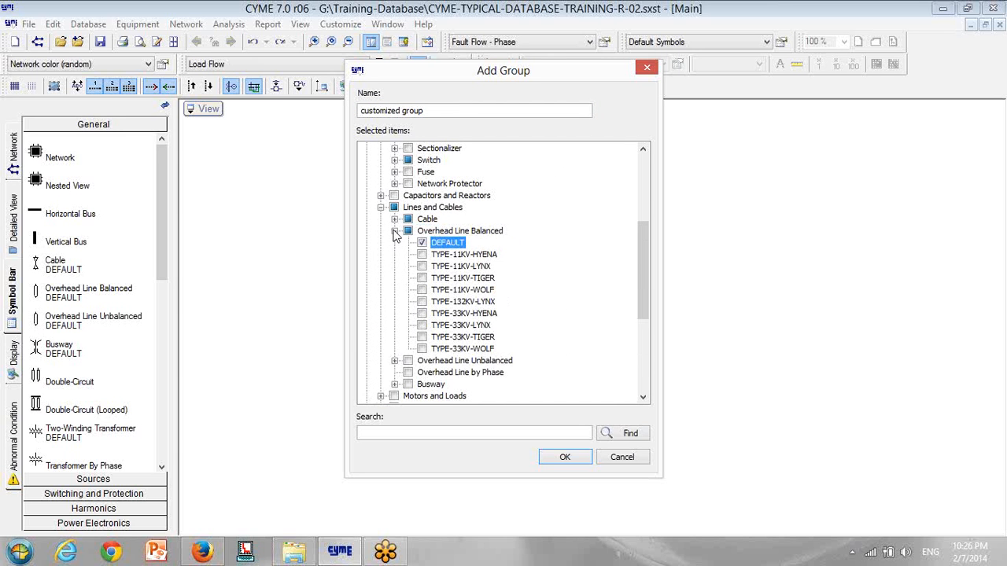
left_click(395, 232)
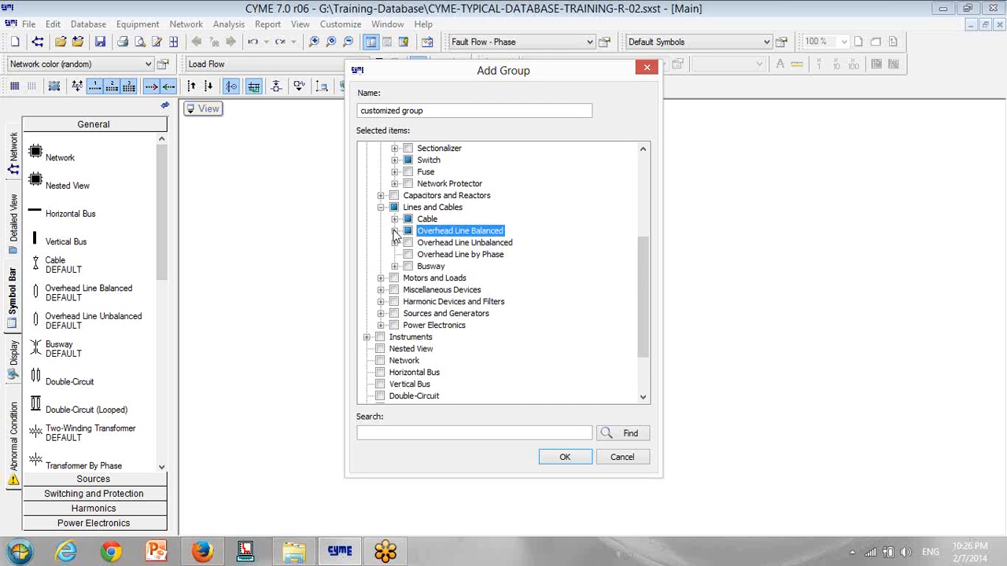
- Include the Spot Load and the DEFAULT induction motor from Motors and Loads in the group
left_click(381, 278)
left_click(408, 291)
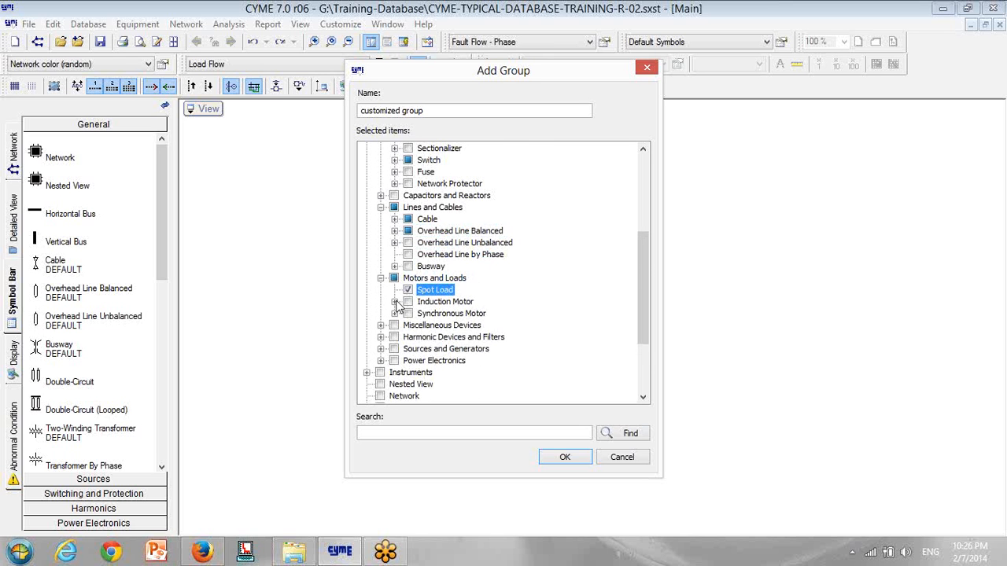
left_click(395, 302)
scroll(402, 303, "down", 1)
left_click(423, 360)
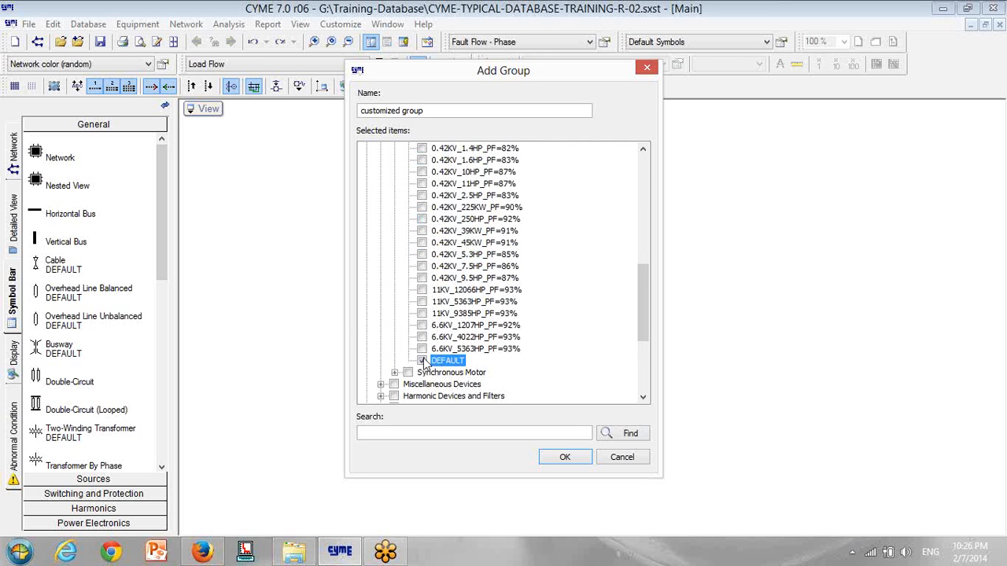
scroll(415, 288, "up", 2)
left_click(395, 184)
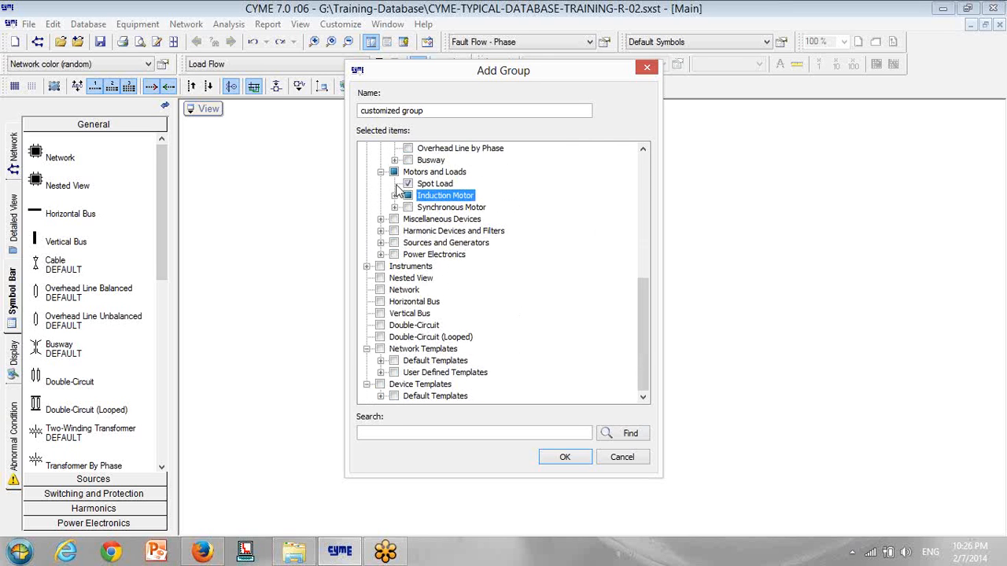
- Include the Nested View, Horizontal Bus and Vertical Bus items in the group
left_click(381, 278)
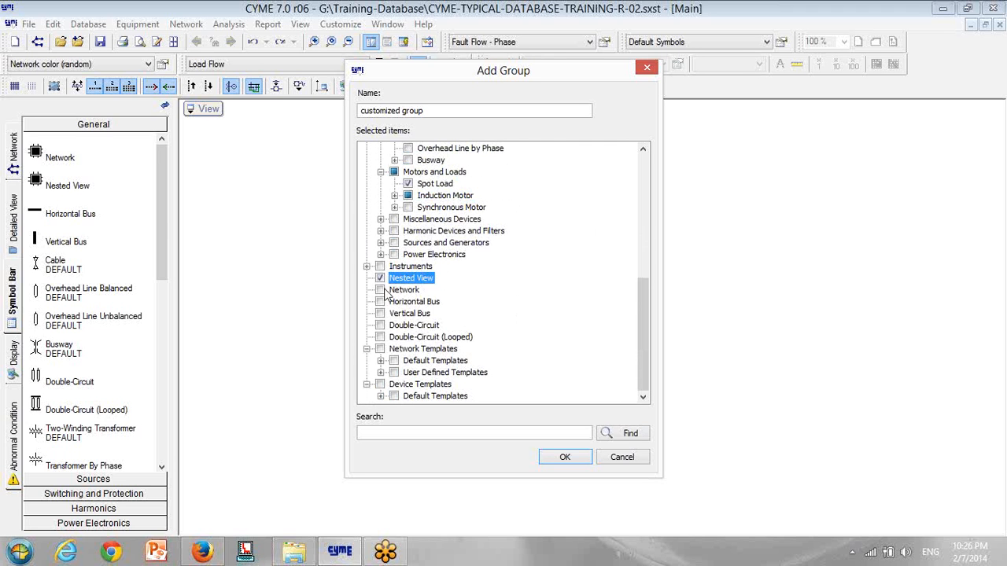
left_click(381, 302)
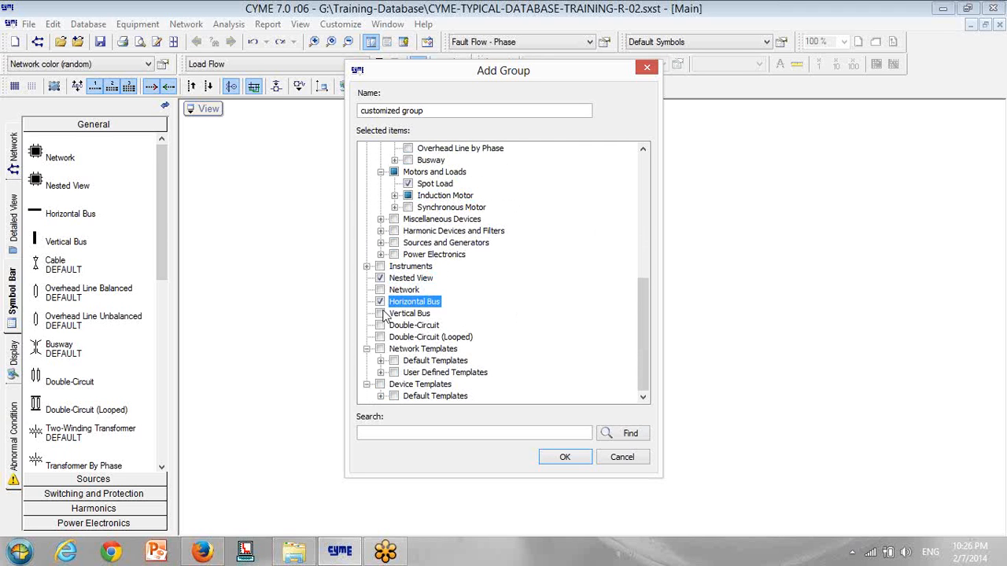
left_click(380, 313)
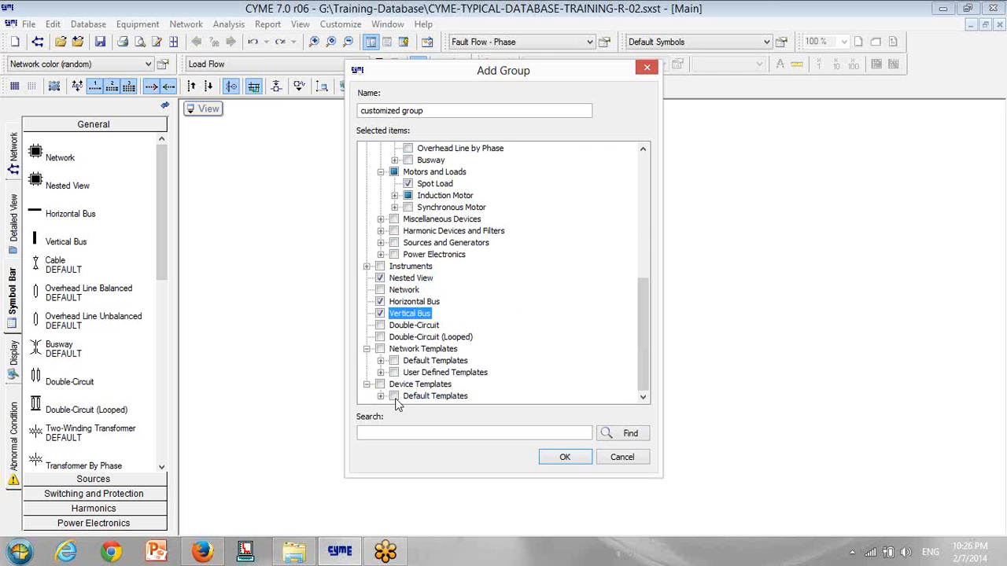
- Include the DEFAULT synchronous generator and the DEFAULT equivalent source from Sources and Generators in the group
left_click(381, 242)
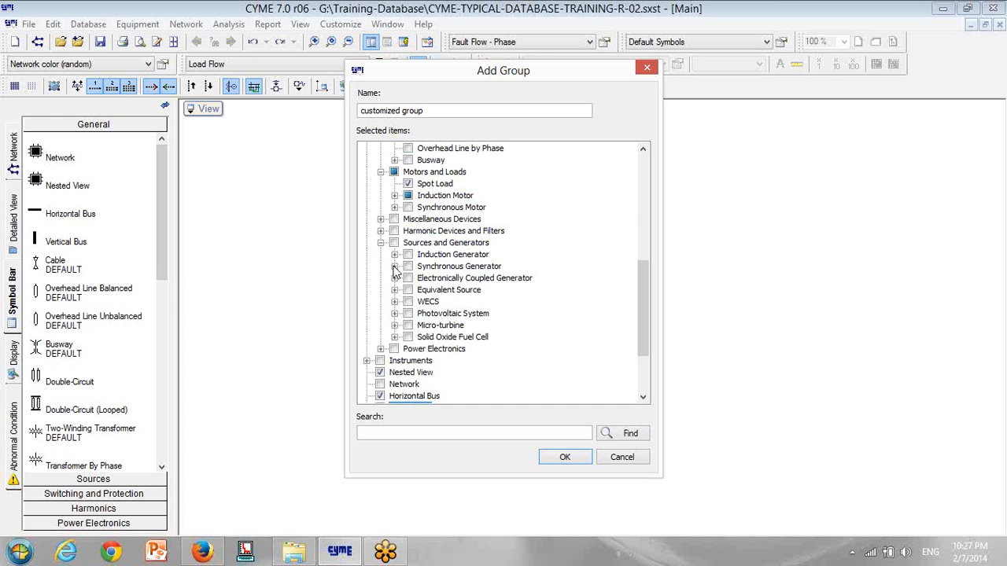
left_click(395, 267)
left_click(421, 278)
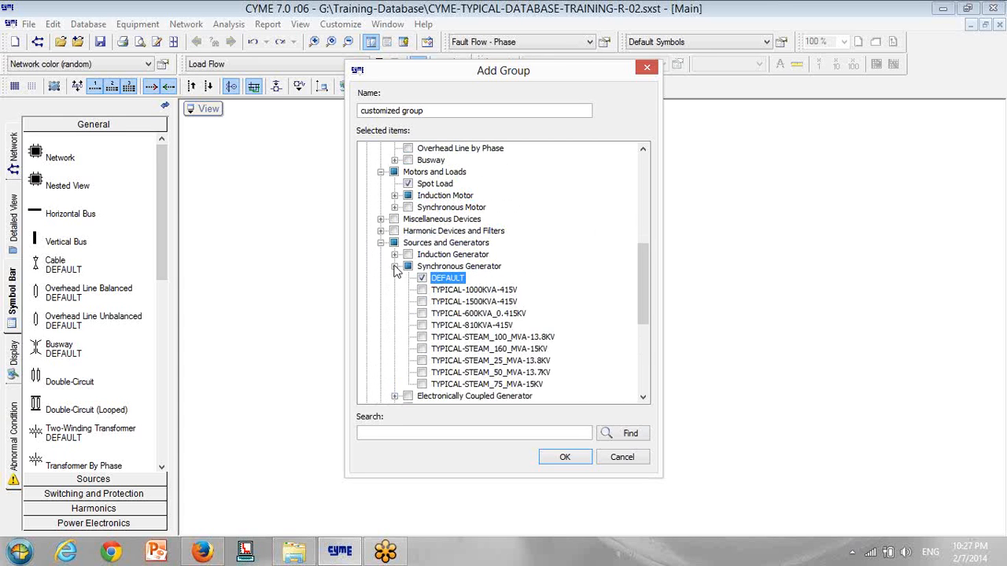
left_click(395, 267)
left_click(395, 290)
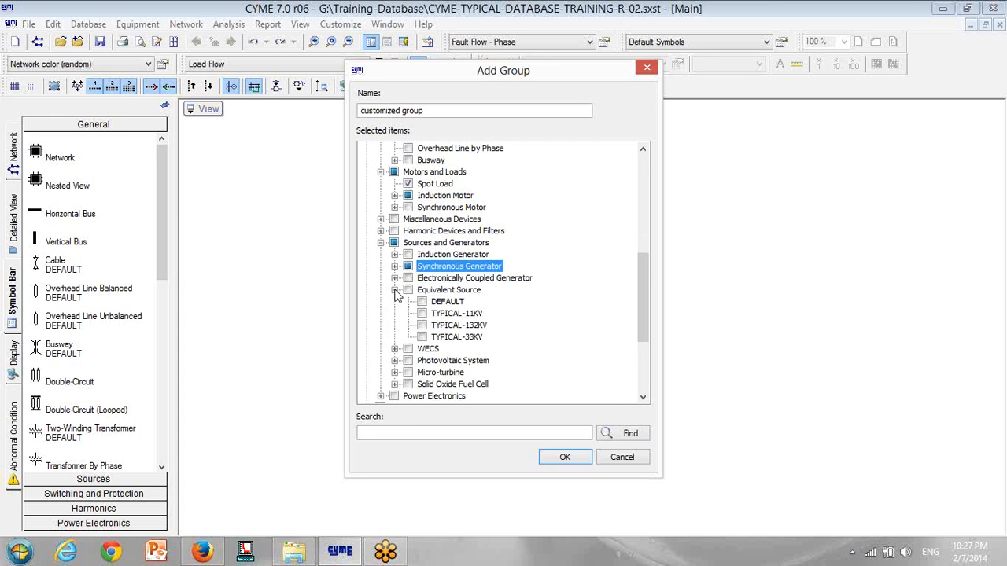
left_click(422, 302)
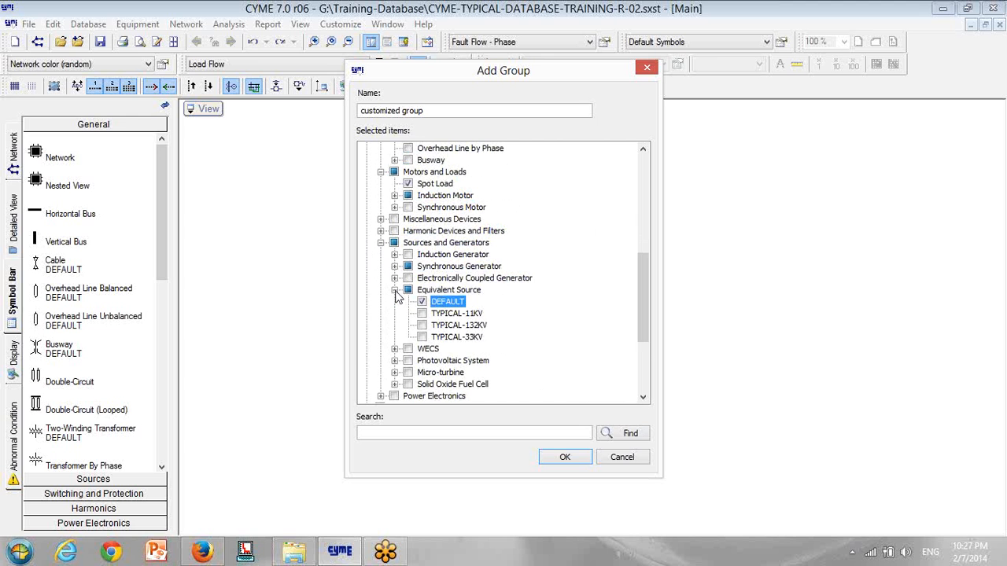
left_click(395, 290)
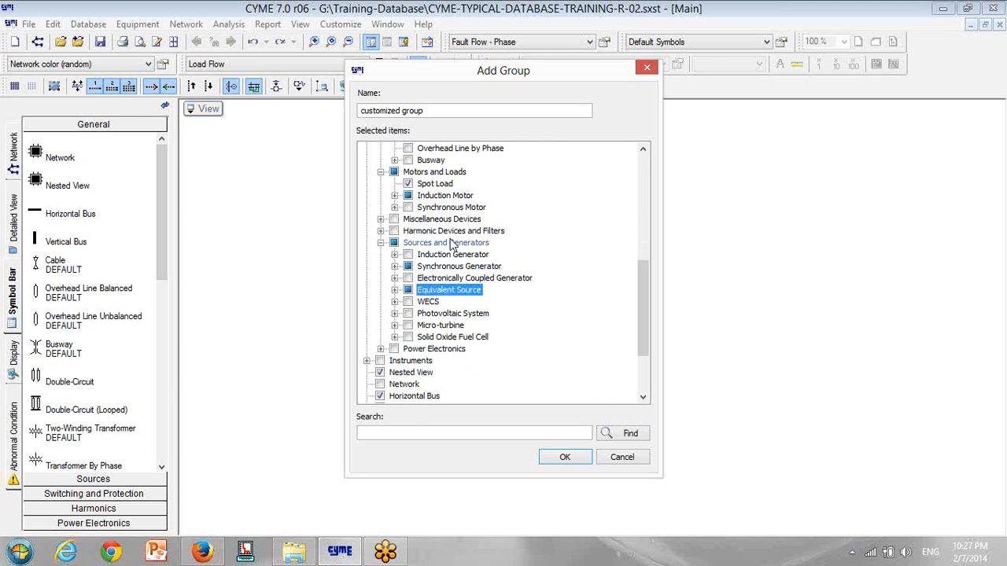
- Collapse the finished device categories and include the DEFAULT shunt capacitor from Capacitors and Reactors in the group
scroll(450, 247, "up", 3)
left_click(382, 208)
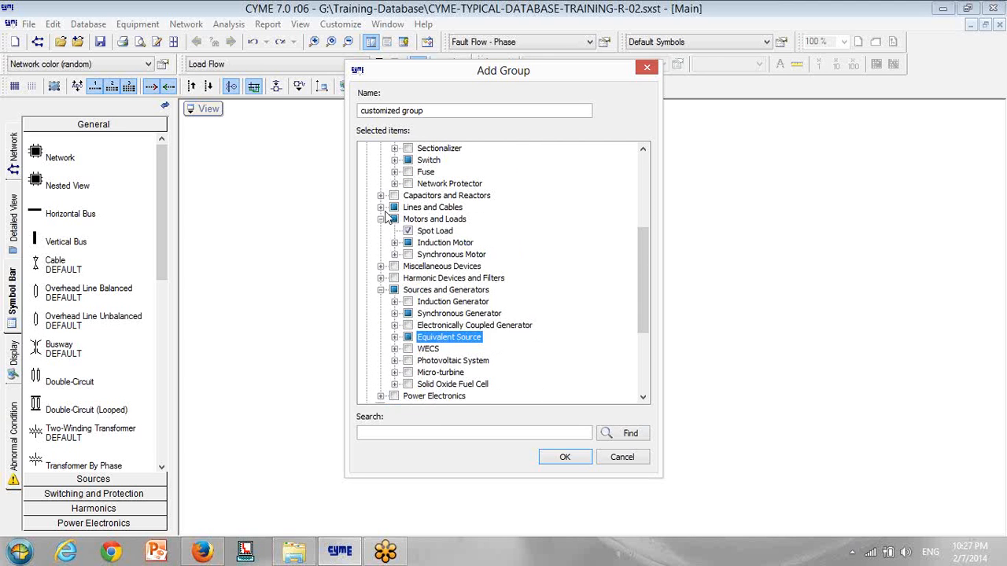
scroll(386, 218, "up", 4)
left_click(380, 242)
scroll(382, 247, "up", 1)
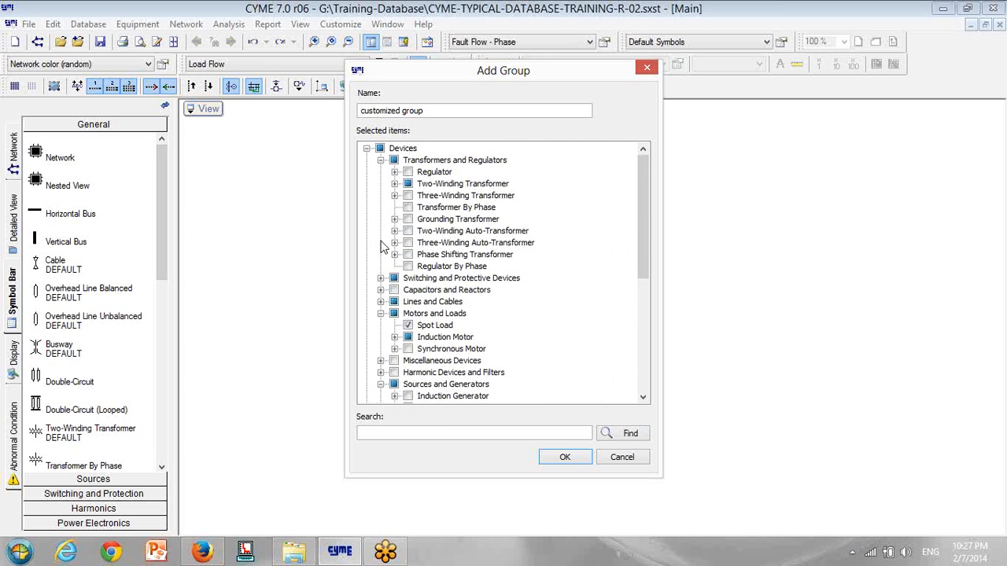
left_click(381, 160)
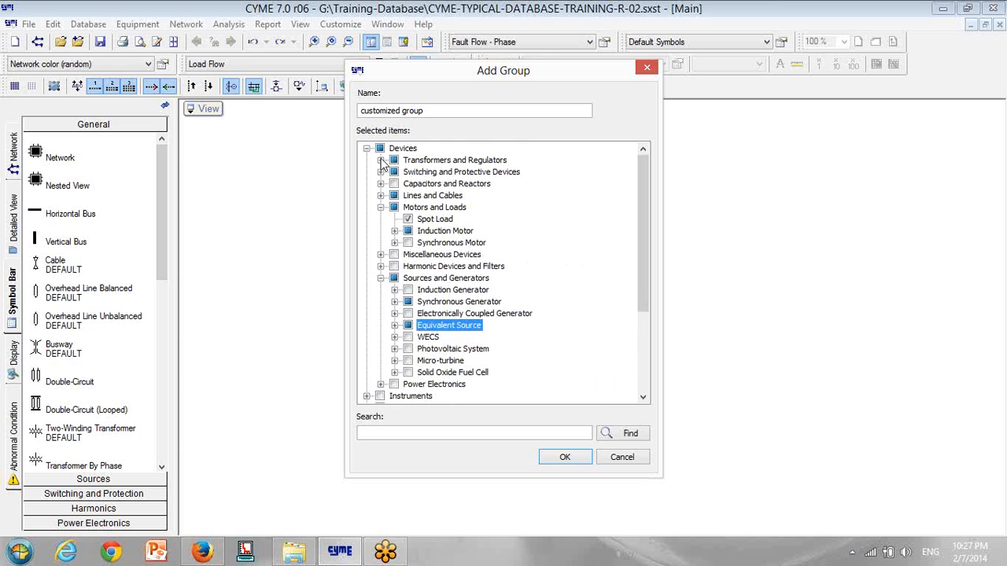
left_click(381, 208)
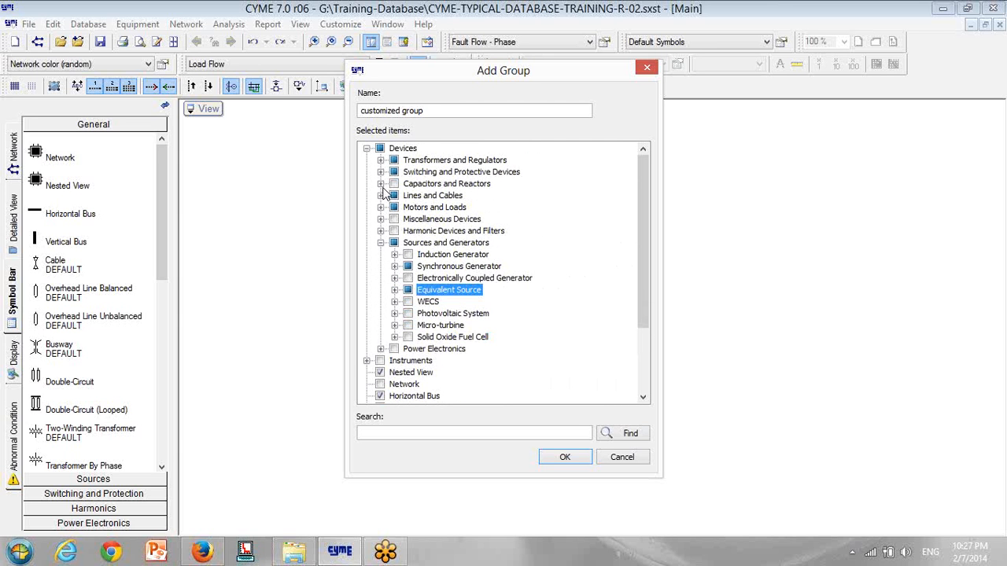
left_click(380, 183)
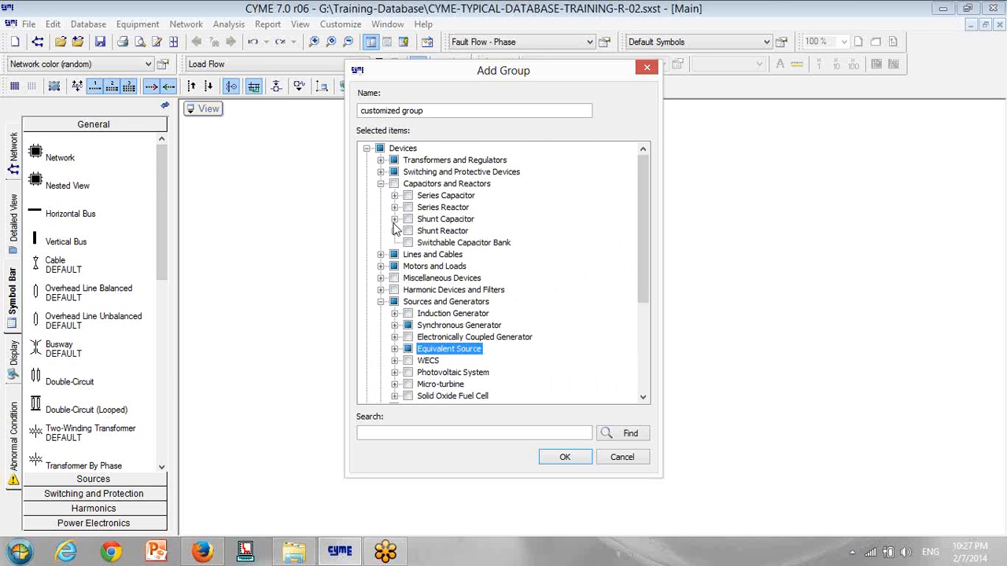
left_click(395, 220)
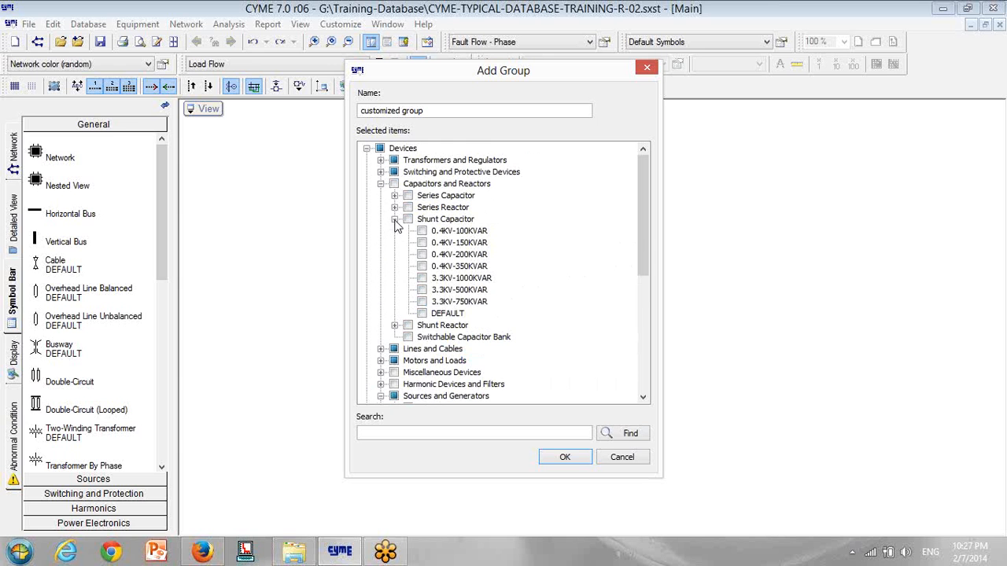
left_click(422, 313)
left_click(395, 219)
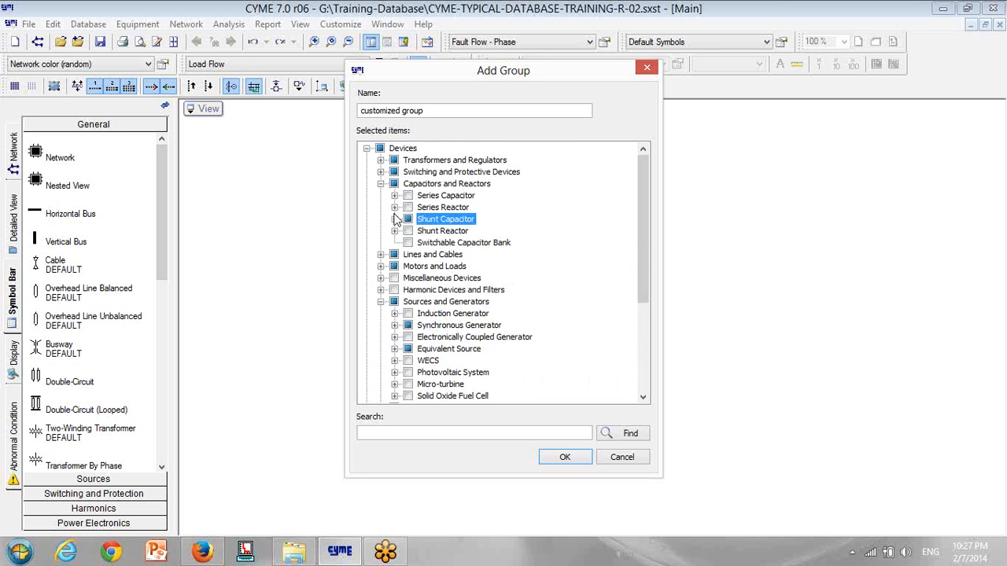
left_click(381, 184)
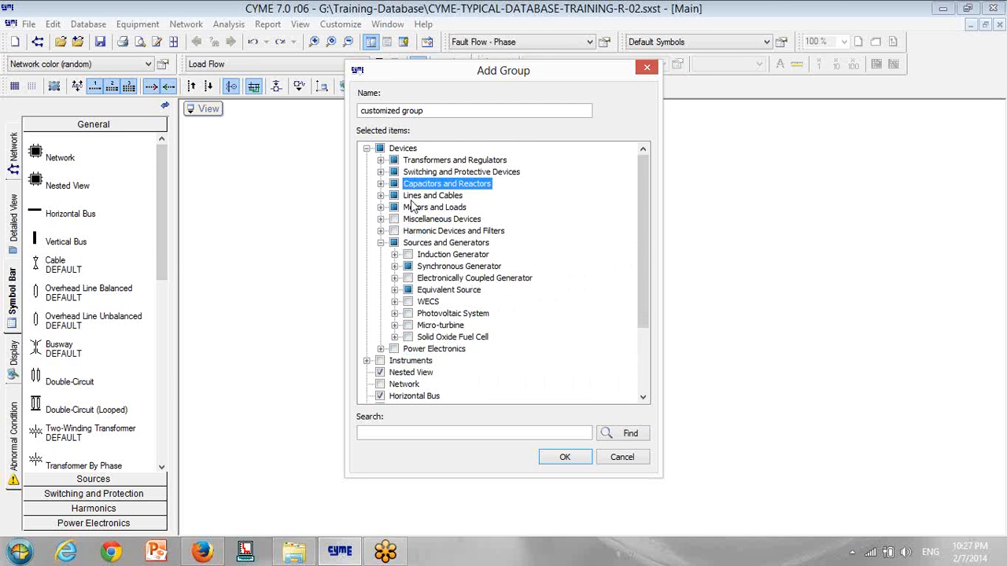
- Include the DEFAULT Variable Frequency Drive from Power Electronics and confirm creation of the customized group
left_click(381, 348)
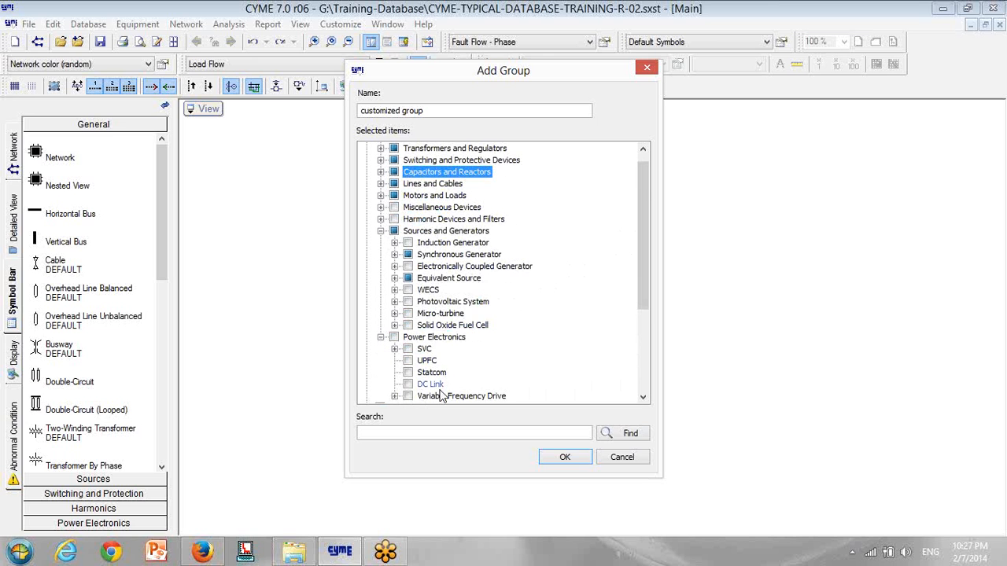
left_click(395, 396)
left_click(422, 349)
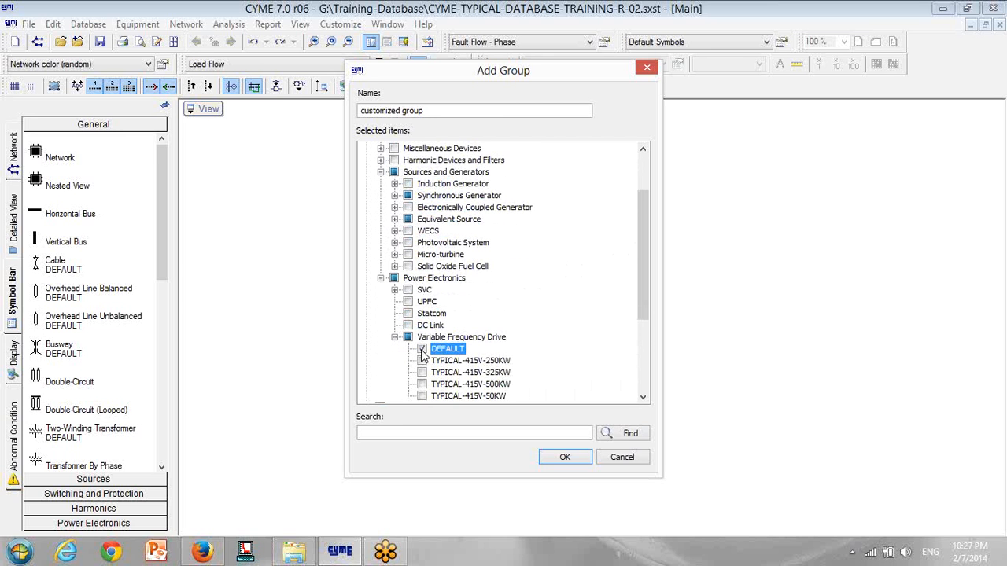
left_click(395, 337)
left_click(380, 278)
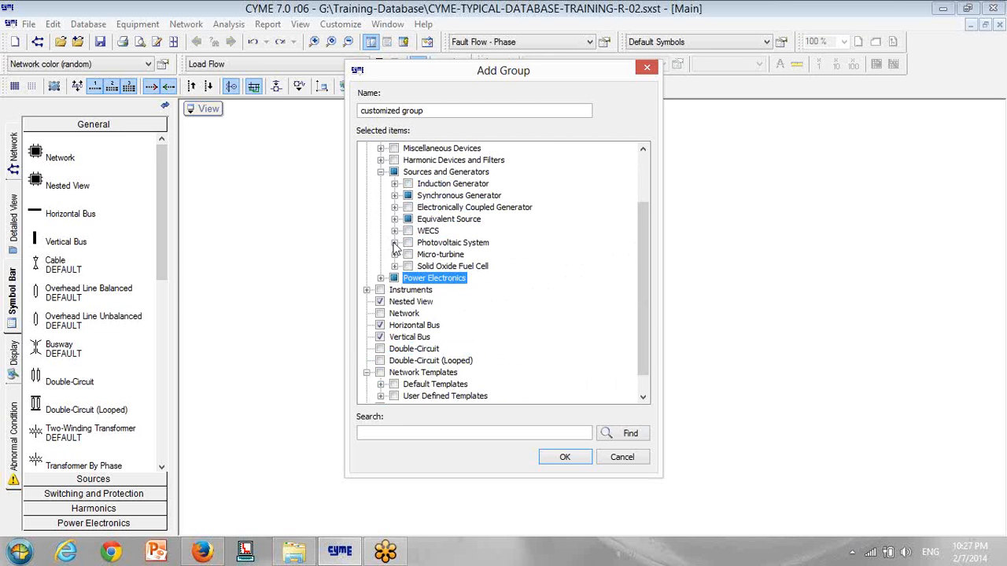
scroll(390, 232, "up", 1)
left_click(381, 207)
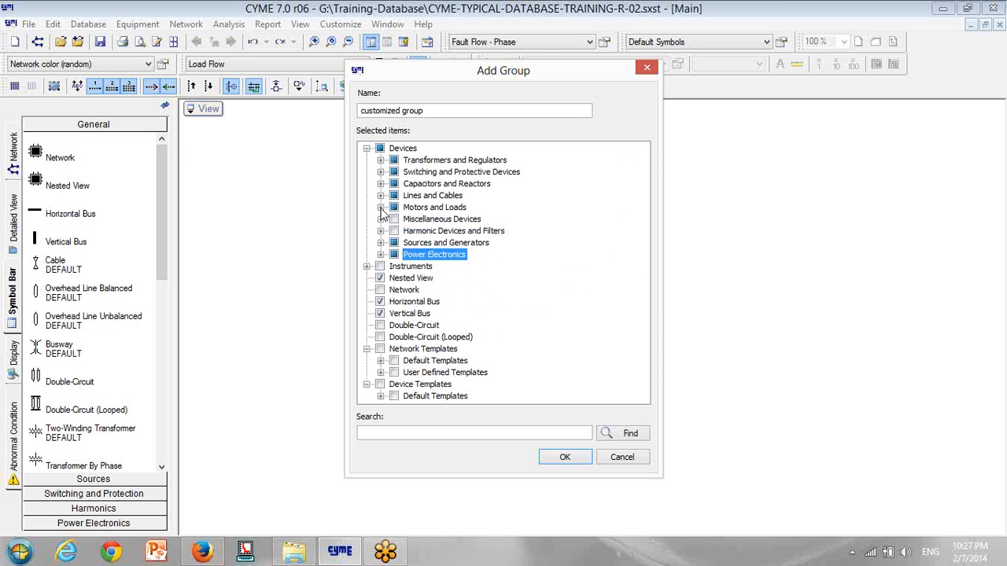
left_click(562, 457)
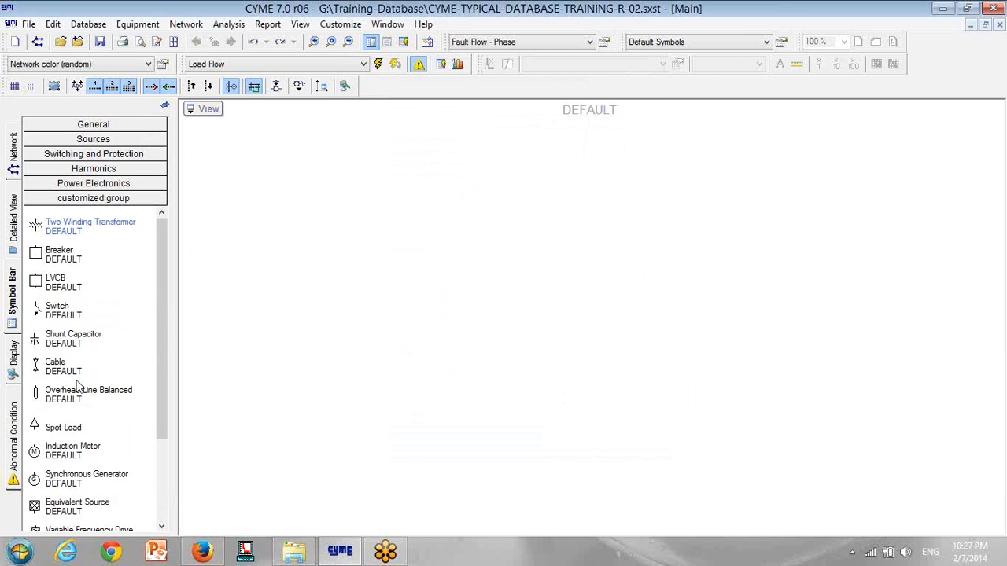
- Remove the Power Electronics and Harmonics groups from the Symbol Bar
left_click(110, 184)
right_click(126, 213)
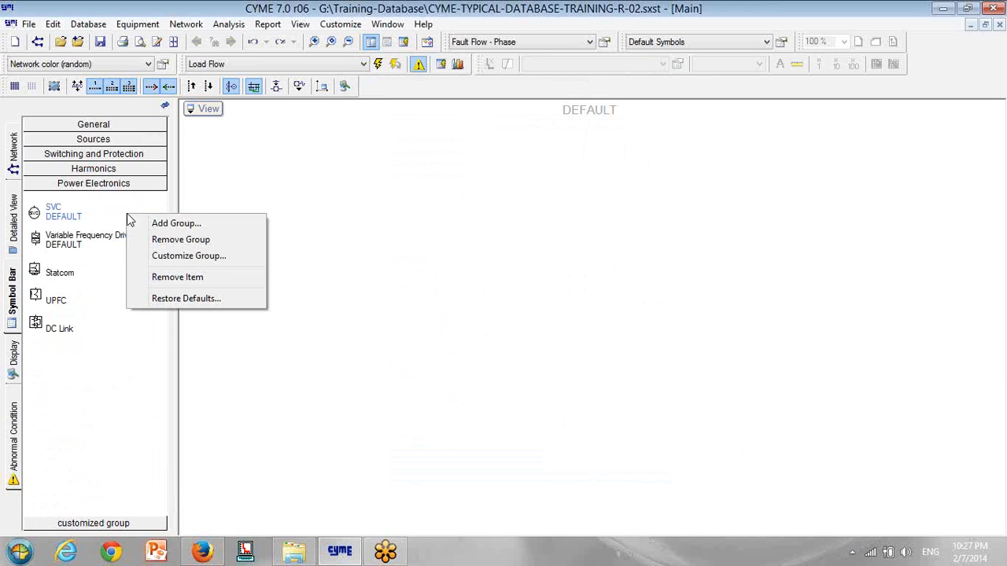
left_click(181, 239)
left_click(464, 307)
left_click(140, 169)
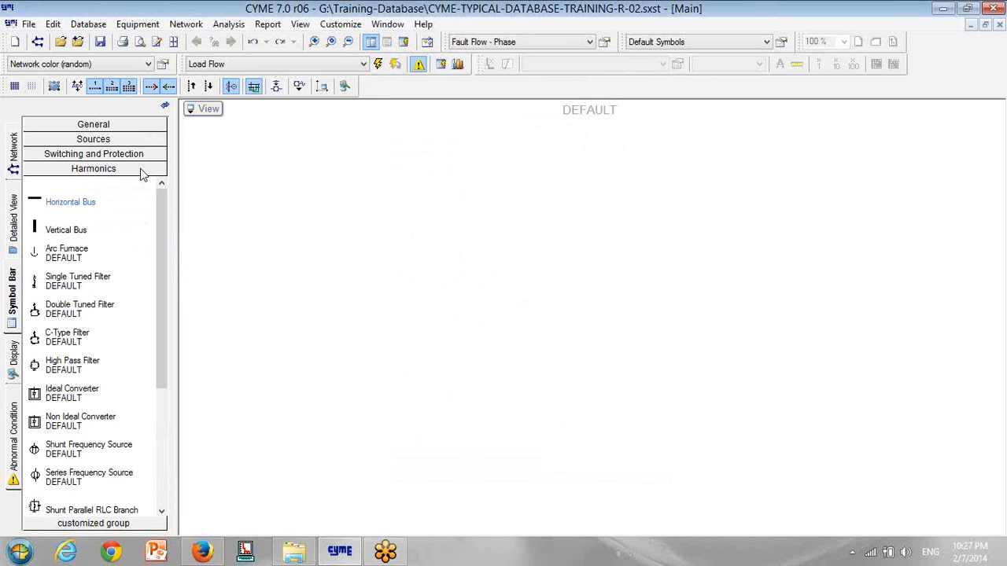
right_click(119, 209)
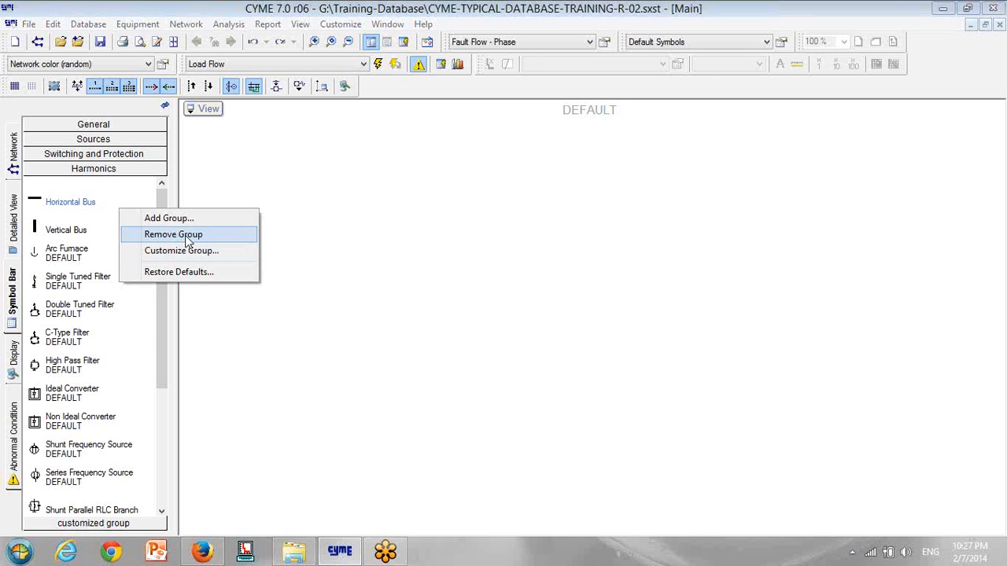
left_click(187, 238)
left_click(498, 309)
- Remove the Switching and Protection group and the Sources group from the Symbol Bar
left_click(142, 155)
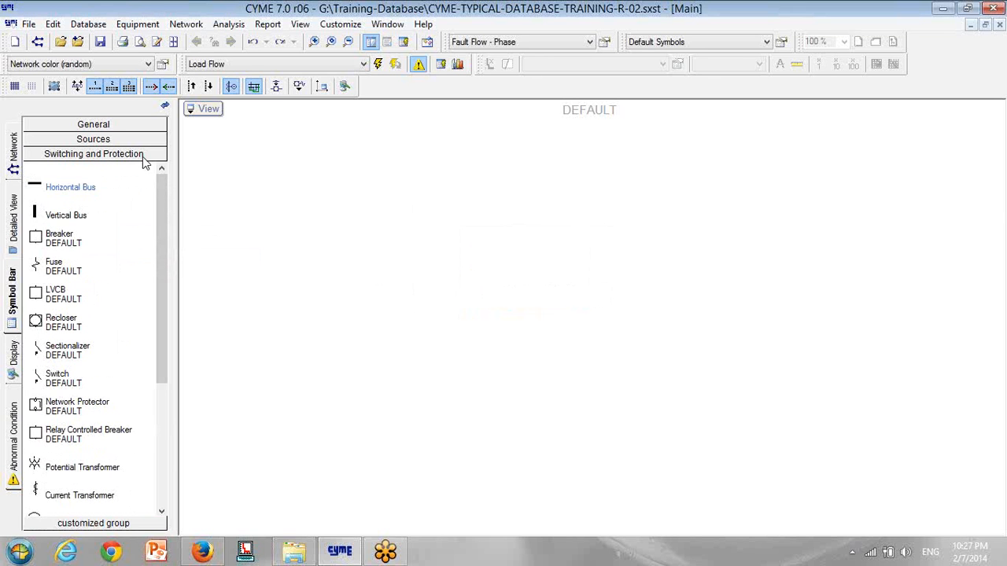
right_click(123, 190)
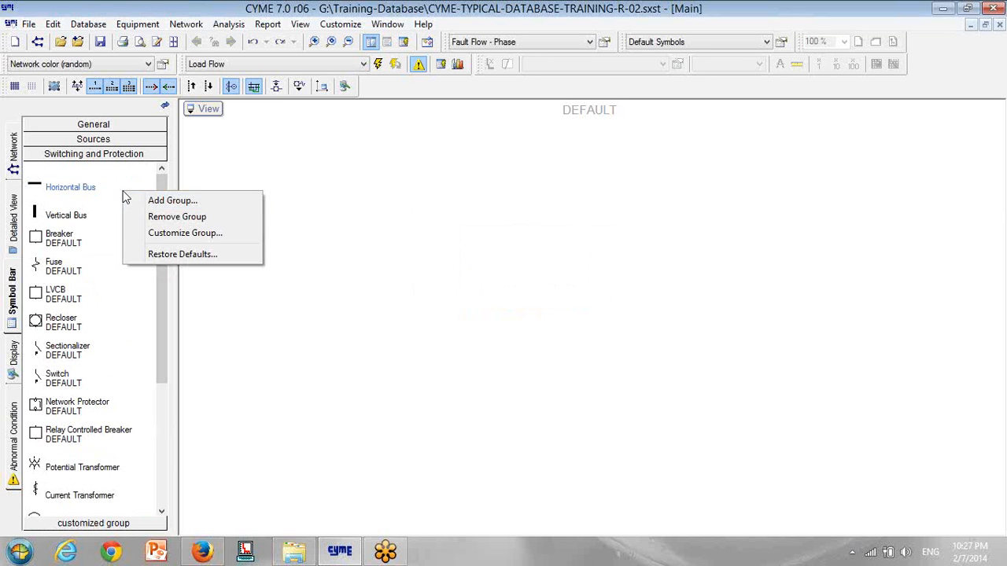
left_click(170, 217)
left_click(495, 313)
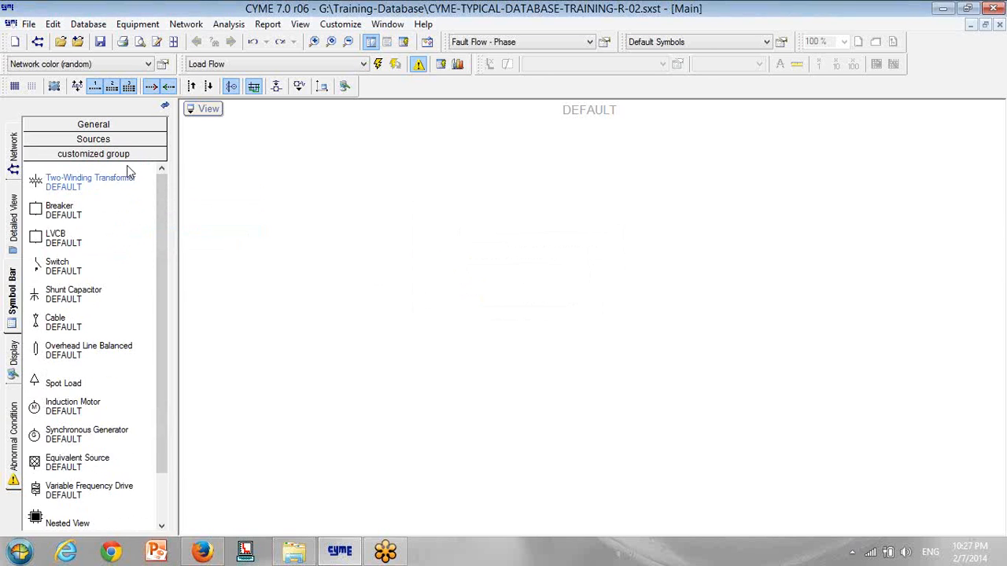
left_click(126, 141)
right_click(136, 177)
left_click(218, 209)
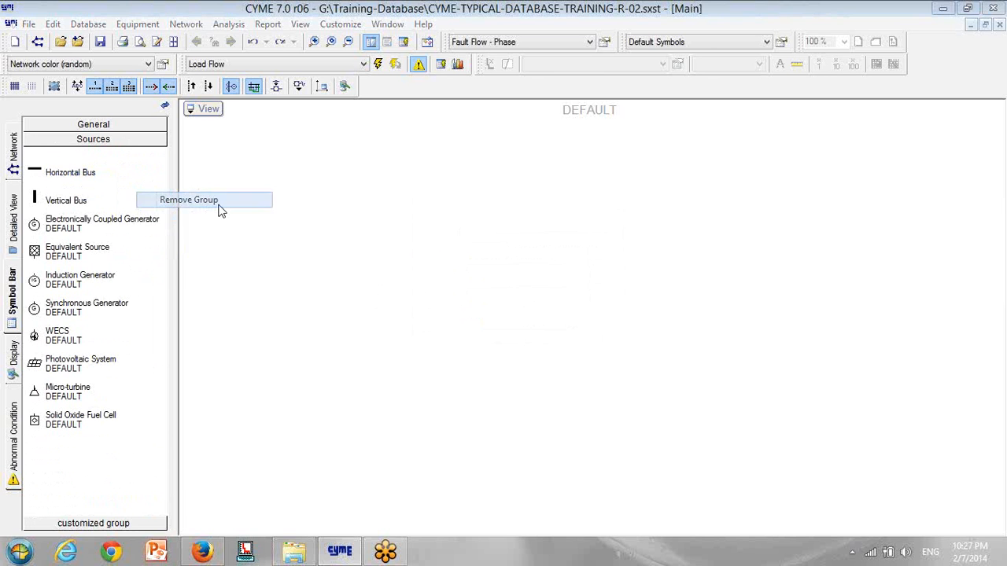
left_click(479, 309)
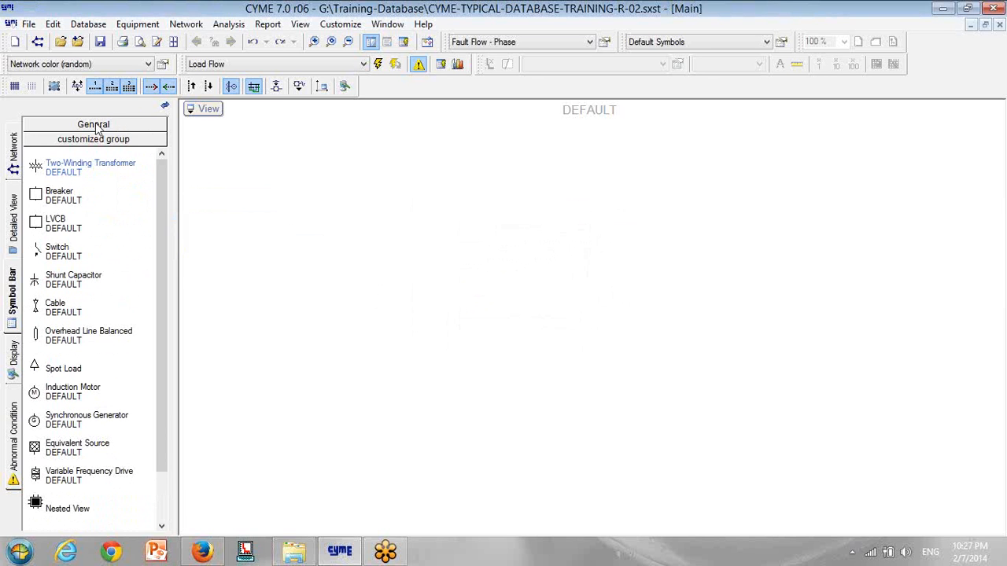
- Move the Horizontal Bus and Vertical Bus from the end of the customized group to just above LVCB
left_click(120, 126)
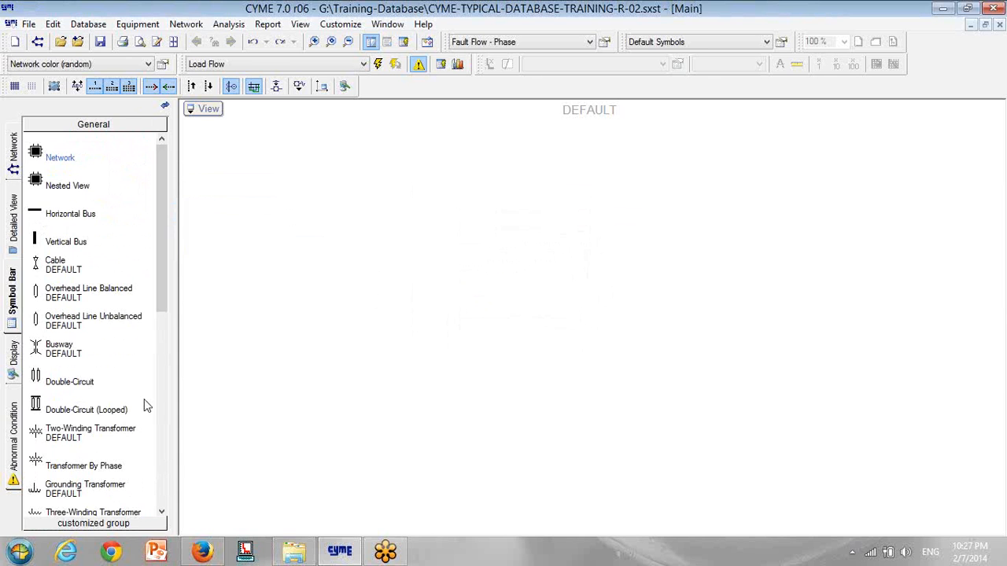
left_click(118, 524)
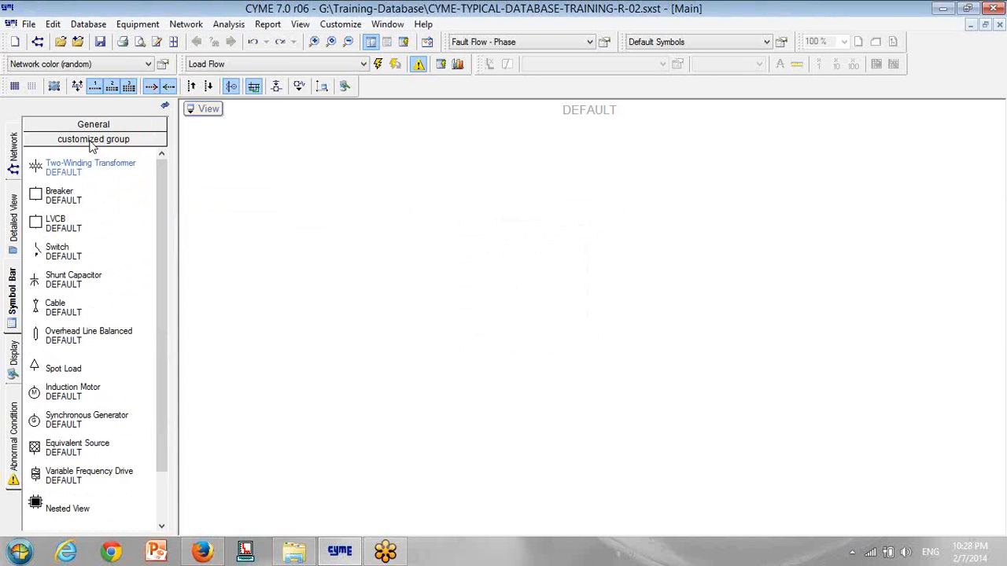
left_click_drag(159, 183, 163, 222)
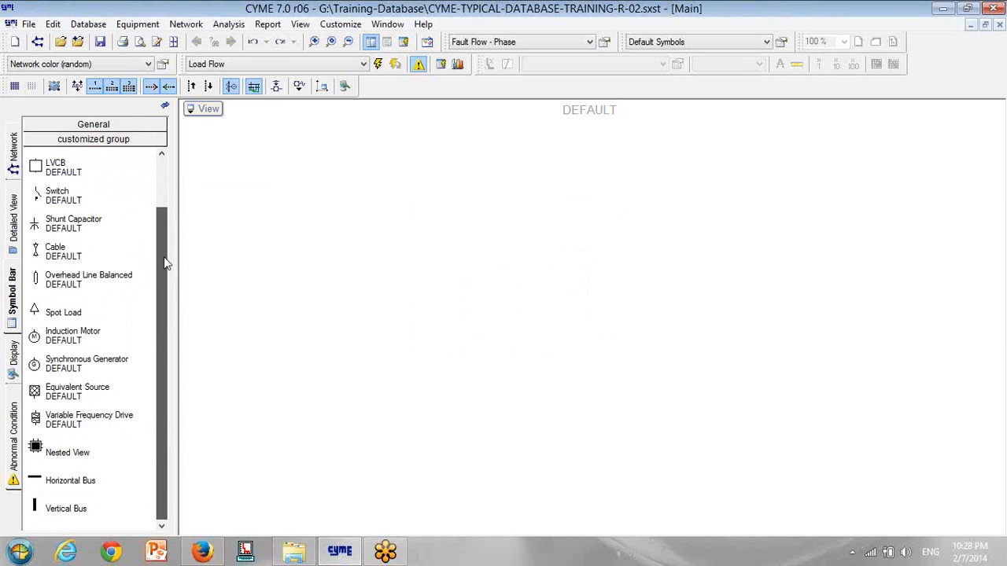
left_click_drag(44, 480, 46, 157)
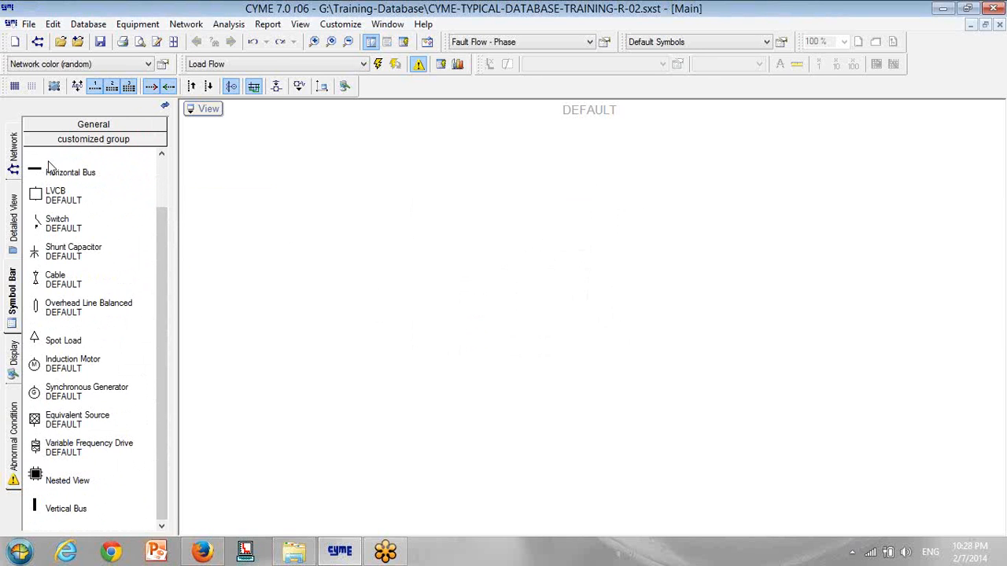
left_click_drag(36, 513, 48, 157)
left_click_drag(49, 508, 58, 187)
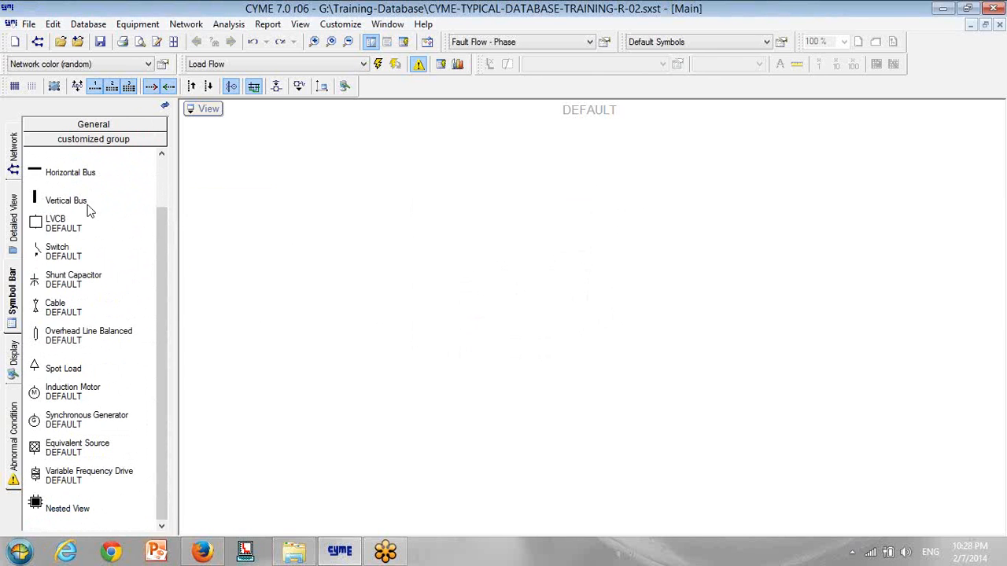
- Move both bus symbols to the start of the customized group, with Vertical Bus first and Horizontal Bus second
left_click_drag(164, 287, 158, 190)
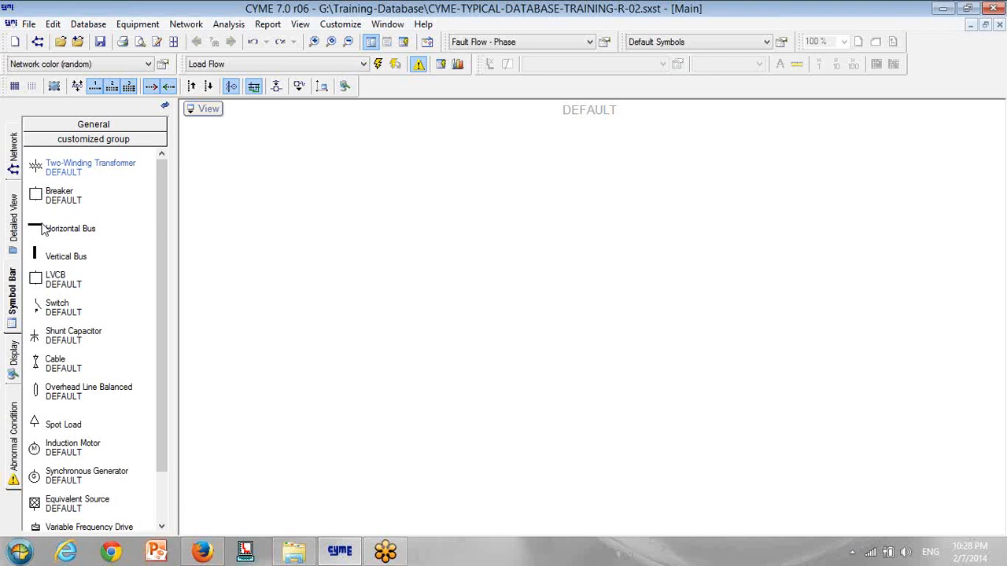
left_click_drag(38, 227, 43, 161)
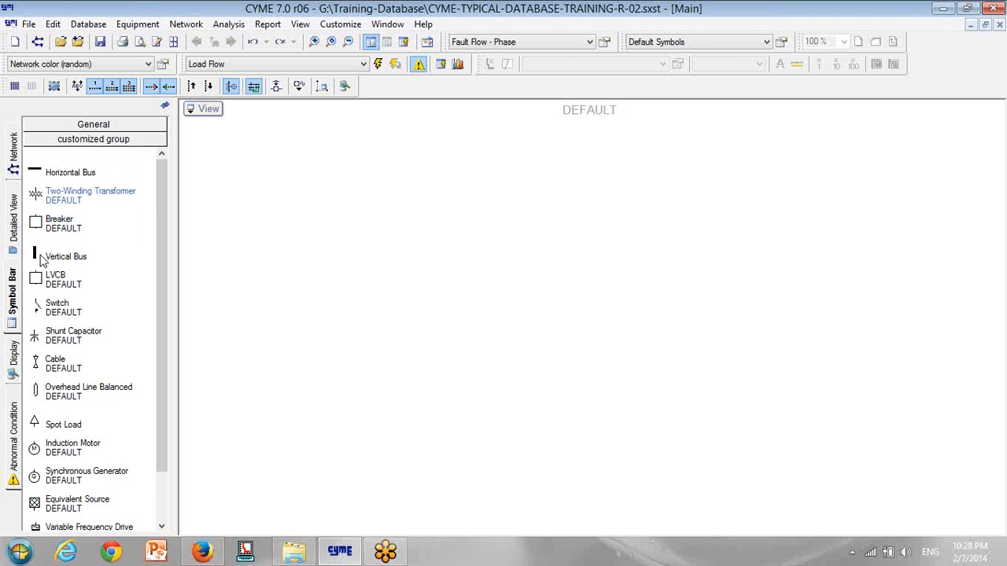
left_click_drag(43, 257, 54, 170)
left_click_drag(48, 156, 48, 161)
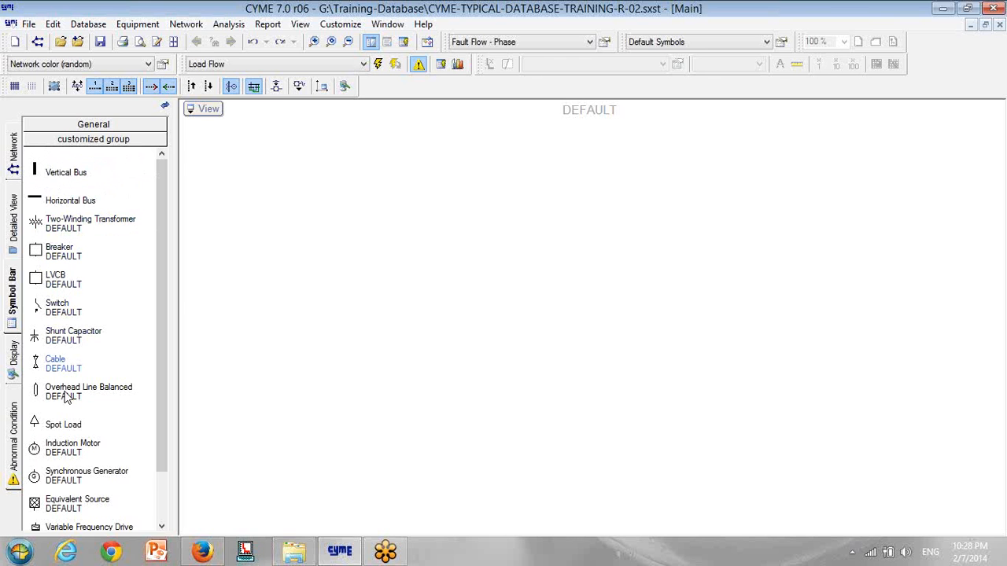
scroll(67, 435, "down", 2)
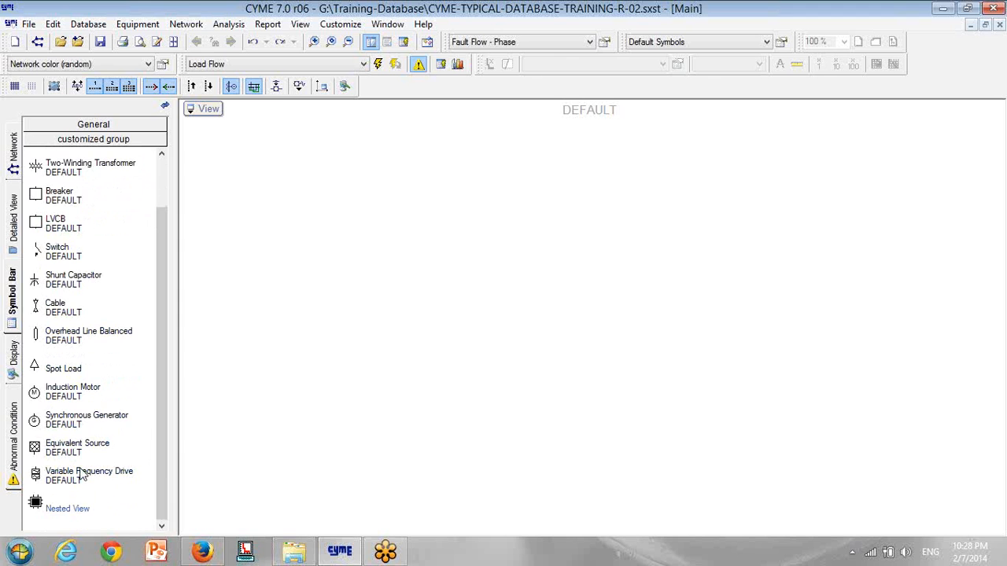
scroll(148, 362, "up", 3)
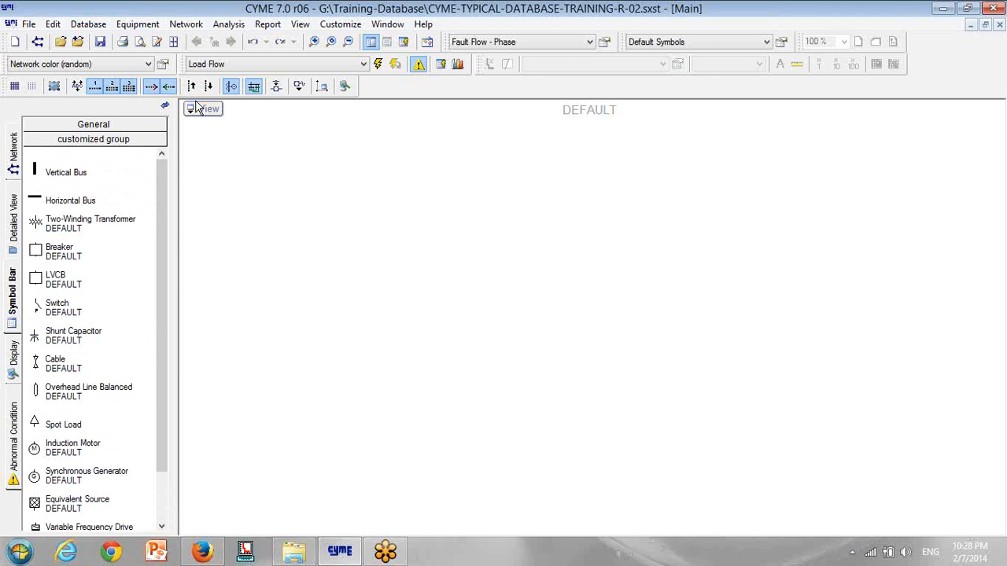
- Review the TYPICAL-132KV source equivalent and the typical source listed after it in the equipment database
left_click(151, 29)
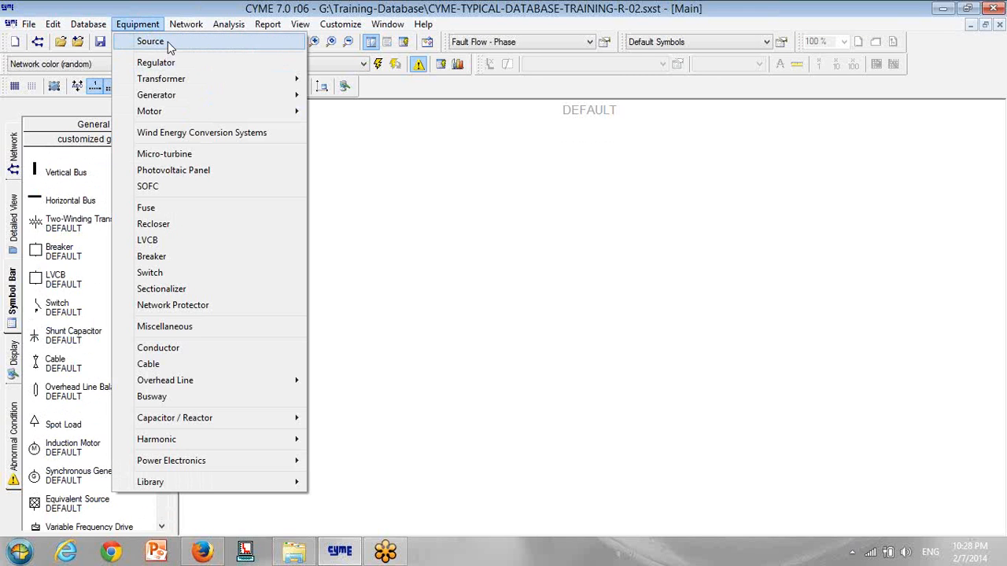
left_click(167, 42)
left_click(165, 158)
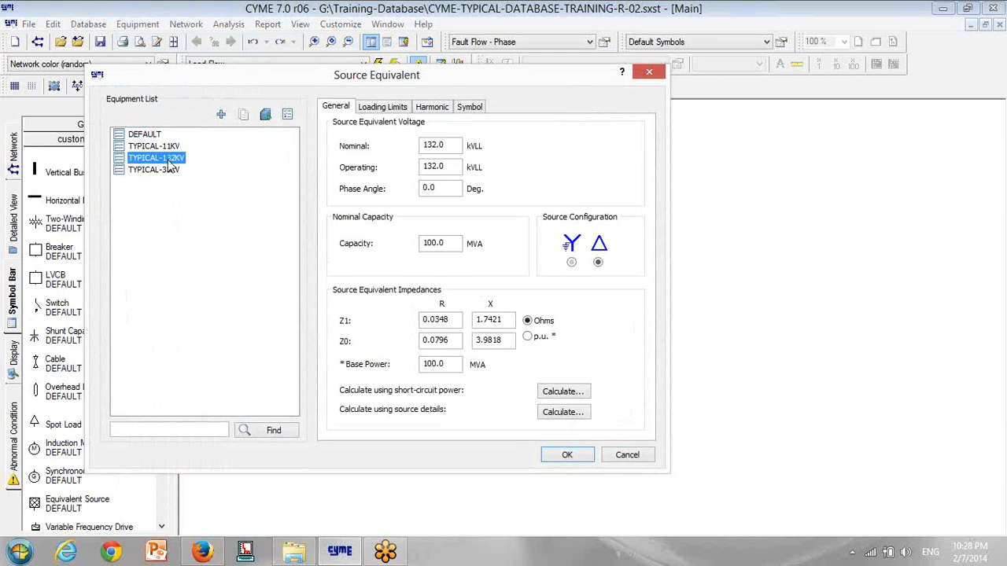
left_click(168, 172)
left_click(567, 455)
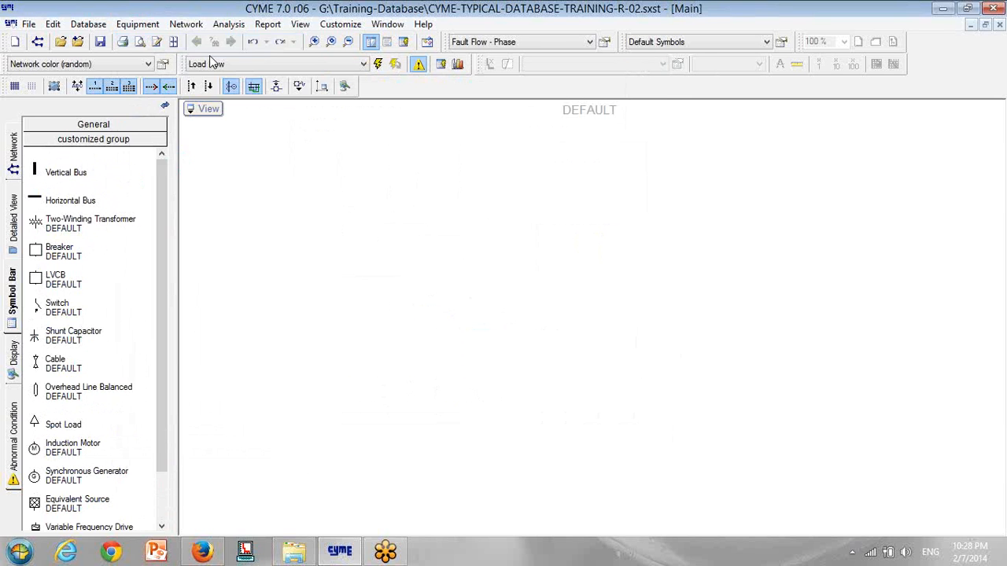
- Review the 11KV-1000KVA, 11KV-2000KVA and 20KV-10000KVA regulators in the equipment database
left_click(138, 24)
left_click(157, 63)
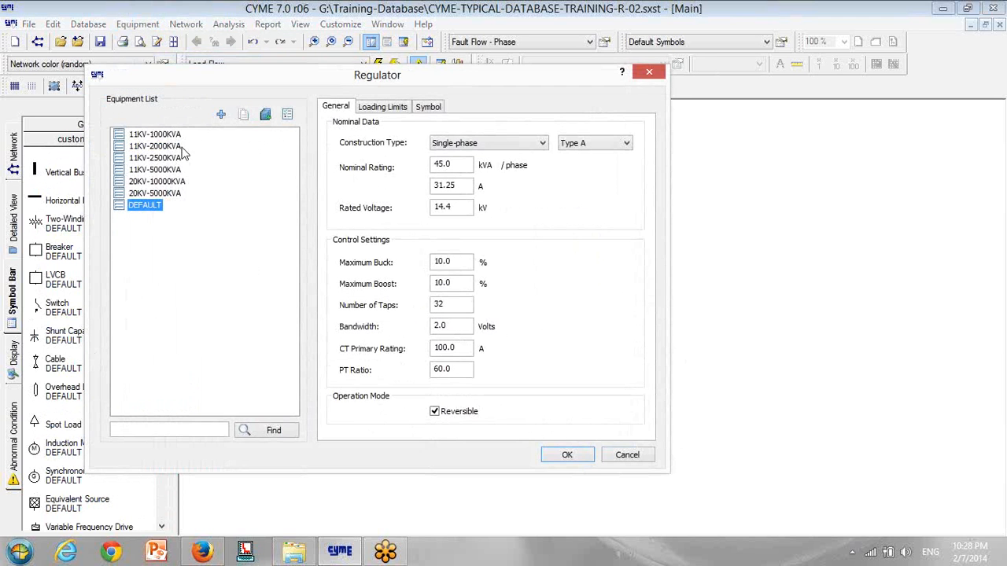
left_click(157, 134)
left_click(161, 146)
left_click(166, 182)
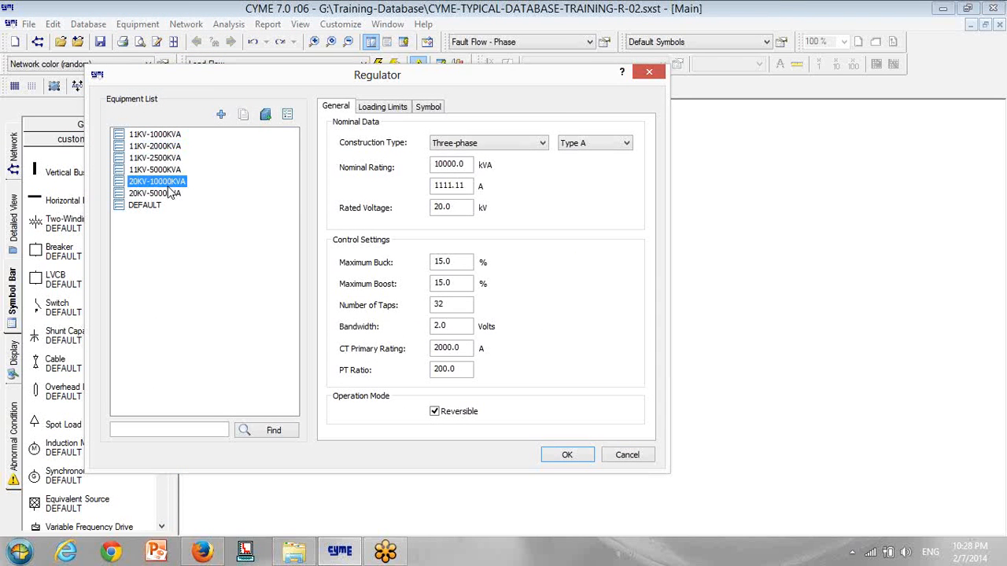
left_click(570, 455)
- Review the two-winding transformers 1000KVA-11KV/415V, 150KVA-11KV/415V and 1MVA_11/0.415_KV in the equipment database
left_click(138, 23)
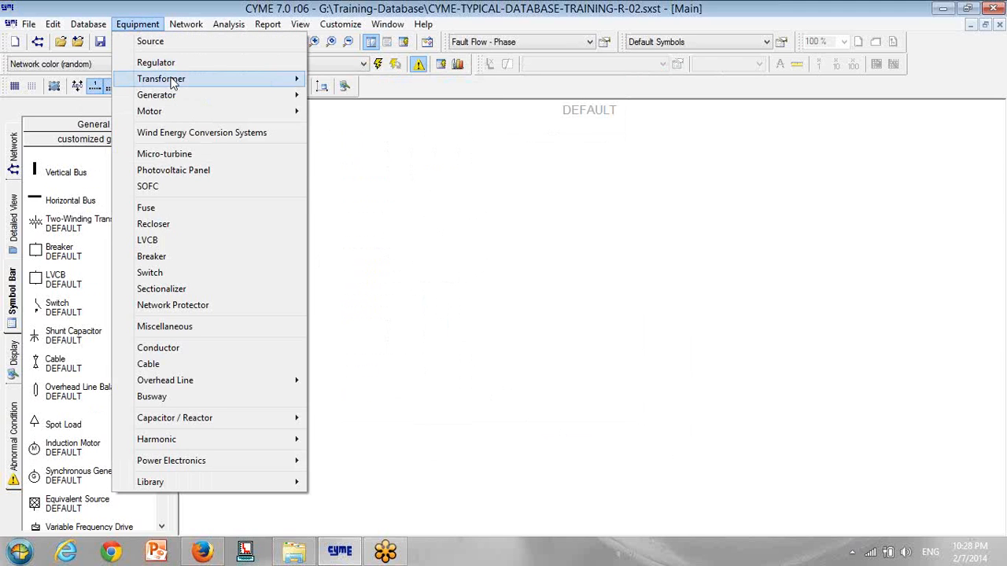
mouse_move(173, 83)
left_click(376, 82)
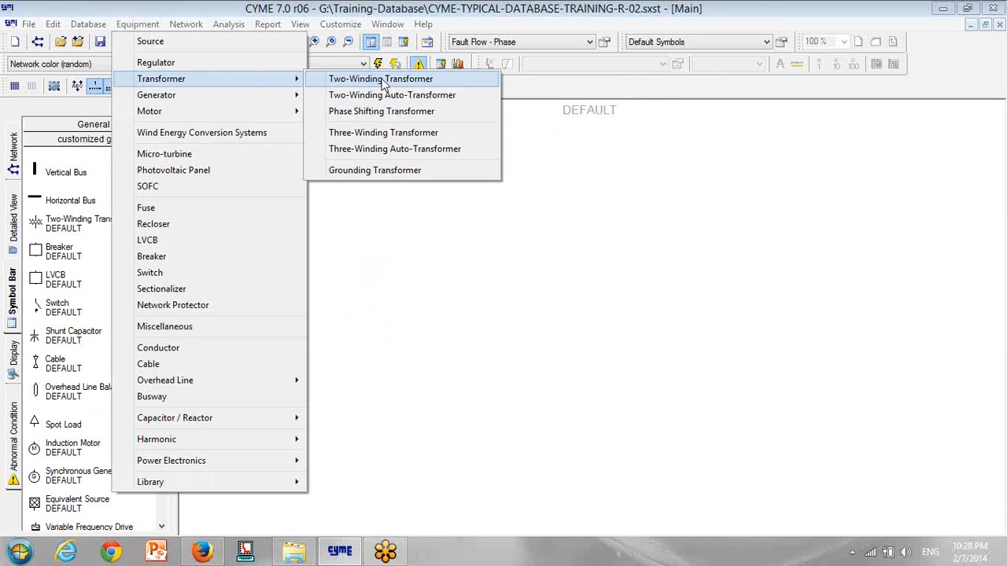
left_click(182, 136)
left_click(181, 171)
left_click(186, 218)
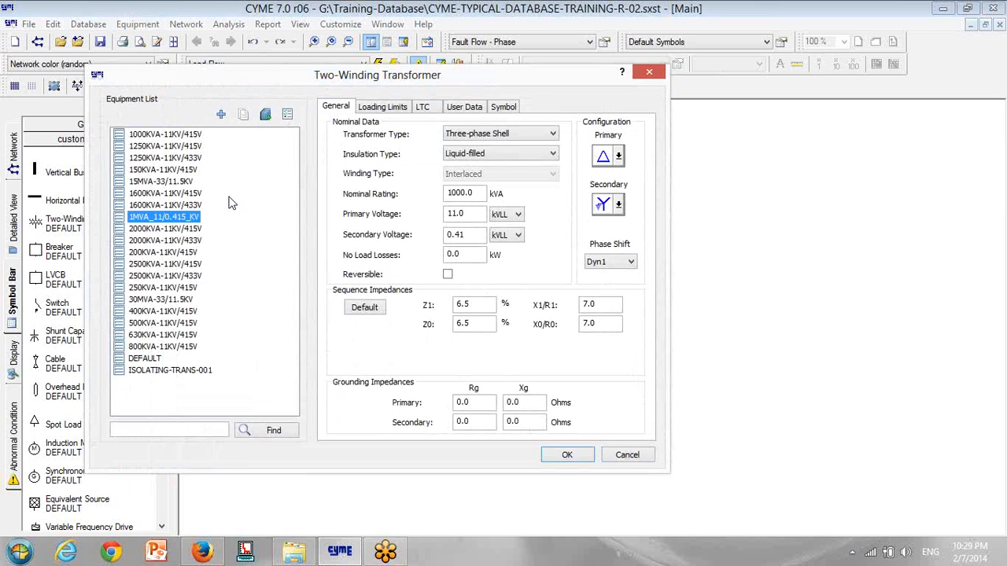
left_click(568, 455)
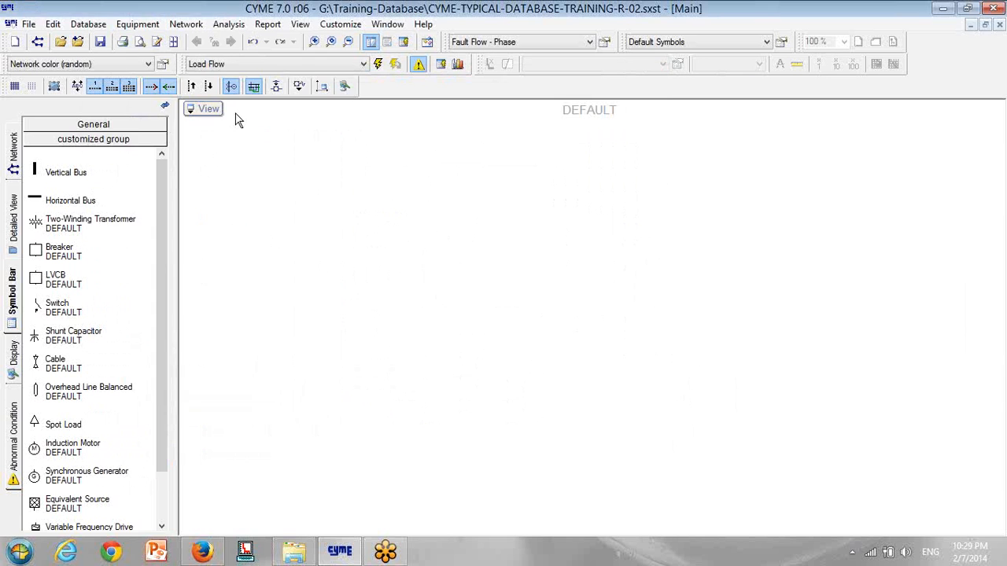
- Review the TYPICAL-810KVA-415V and TYPICAL-STEAM_25_MVA-13.8KV synchronous generators in the equipment database
left_click(140, 25)
mouse_move(292, 95)
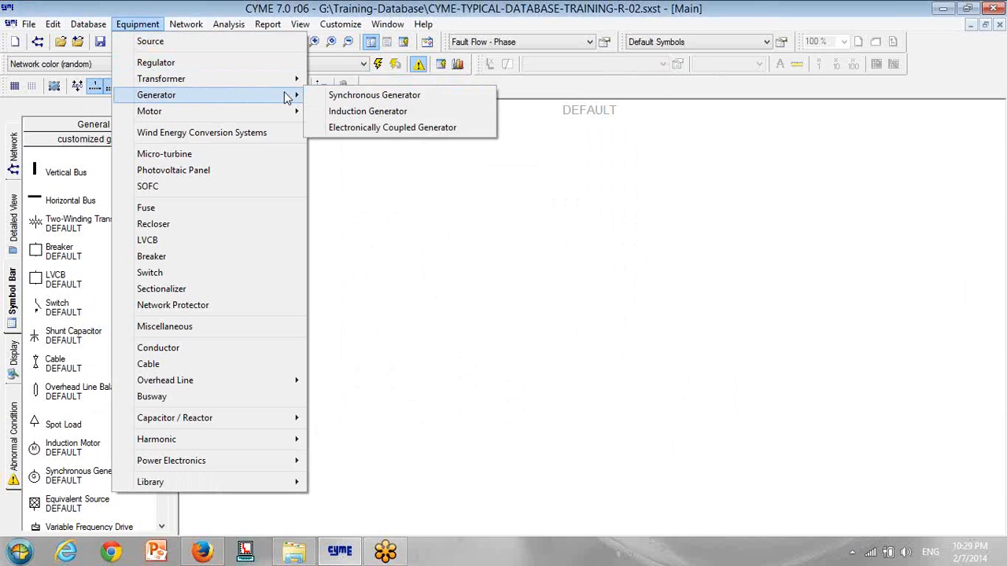
left_click(354, 95)
left_click(214, 171)
left_click(228, 206)
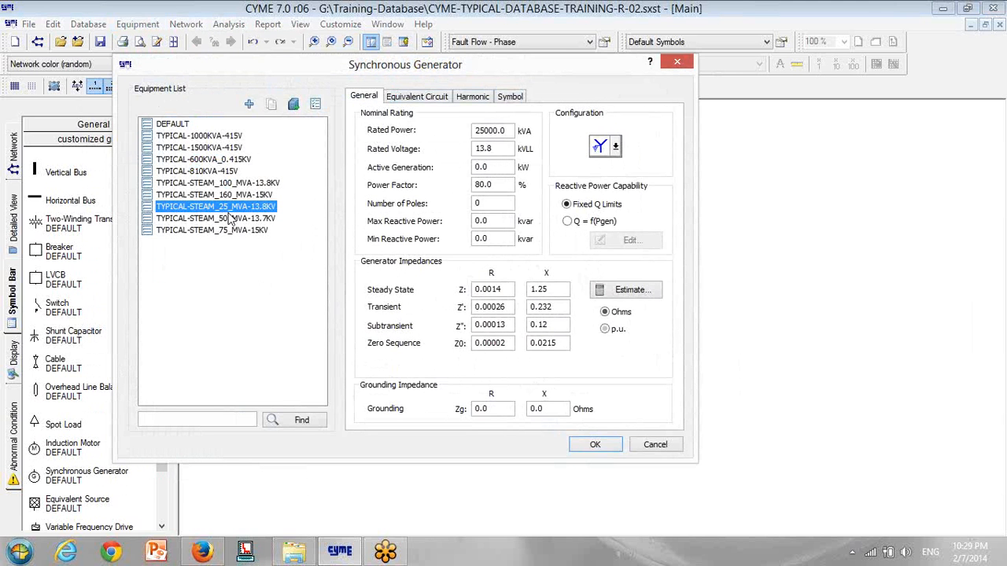
left_click(598, 446)
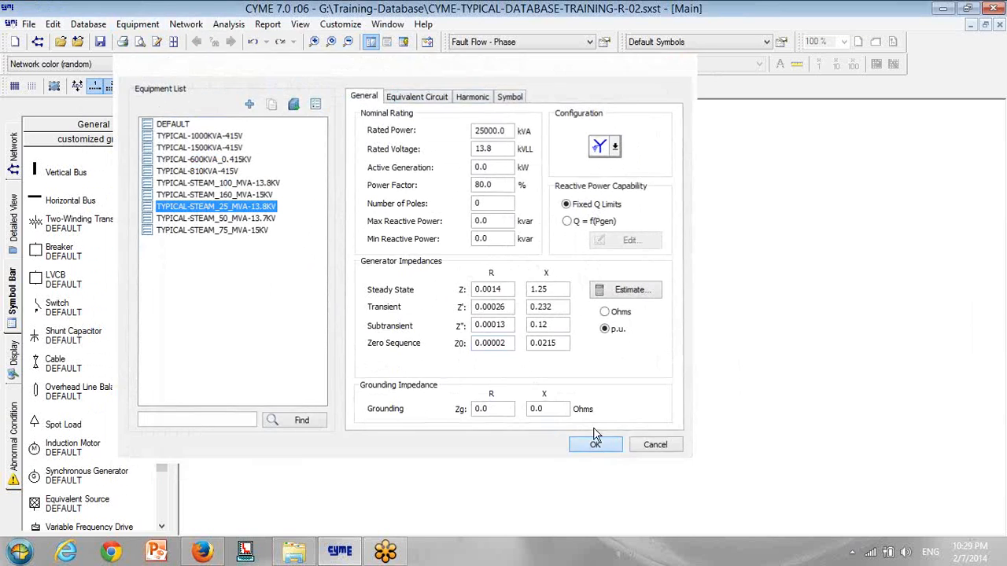
- Review the 0.42 kV induction motors rated 250HP, 1.6HP and 7.5HP in the equipment database
left_click(138, 25)
mouse_move(165, 112)
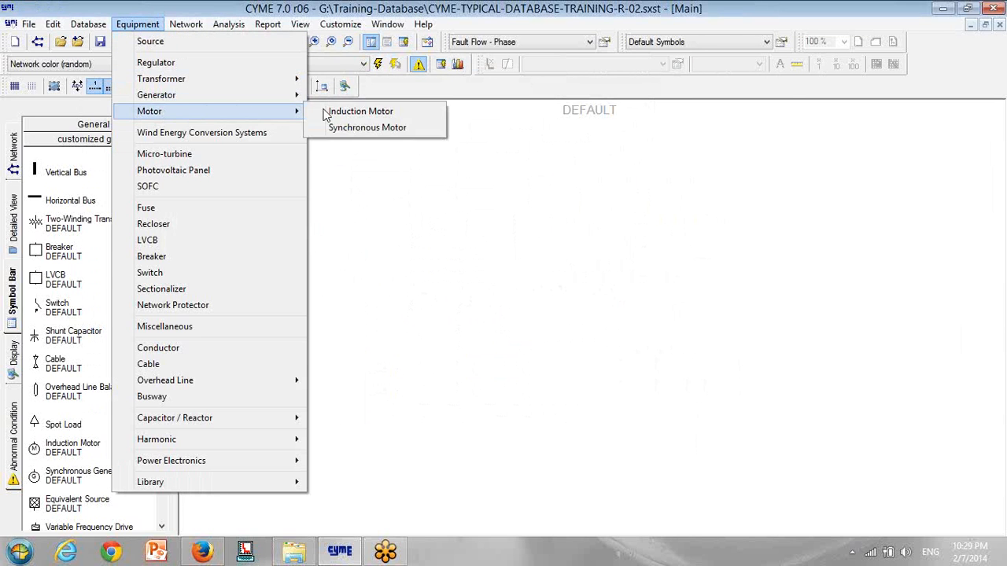
left_click(331, 111)
left_click(296, 190)
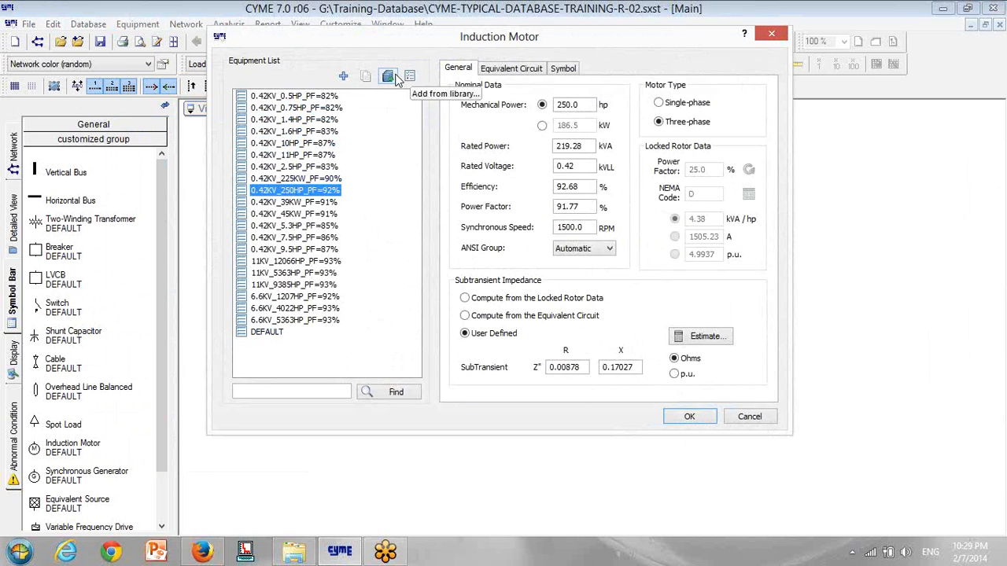
left_click(323, 131)
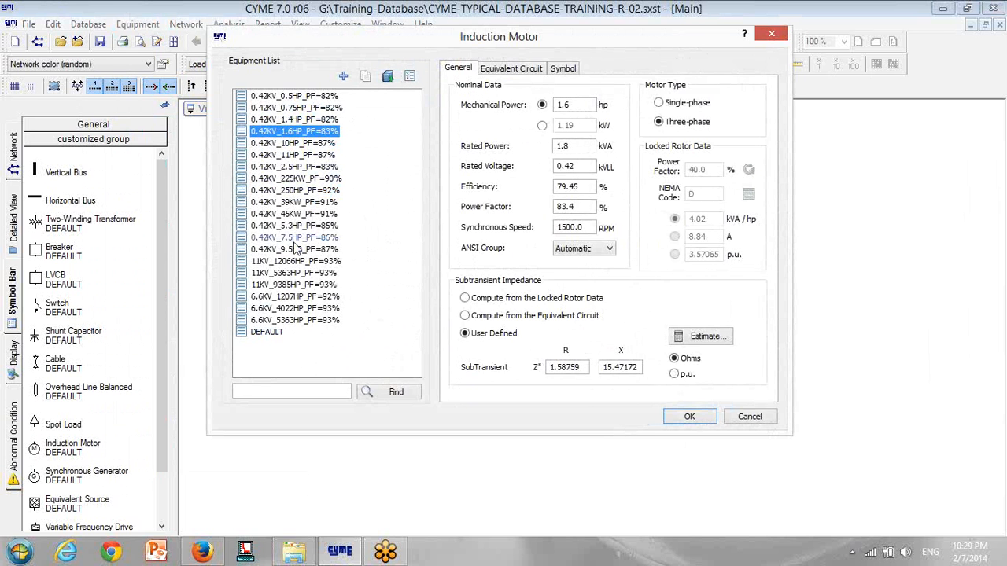
left_click(295, 237)
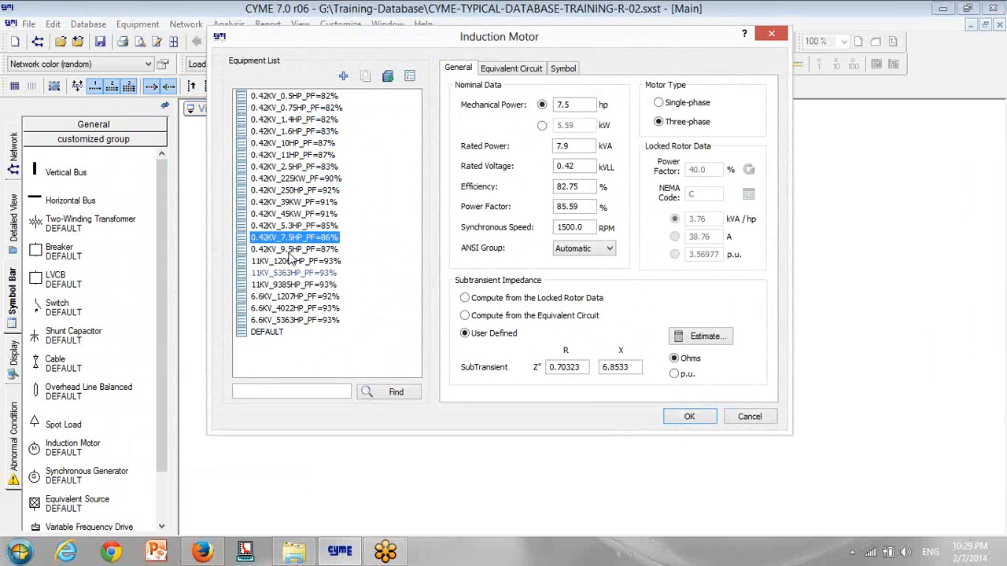
left_click(689, 417)
- Review the 1KV_2.5MM2_4C_CU_XLPE_A_50HZ cable in the equipment database
left_click(137, 24)
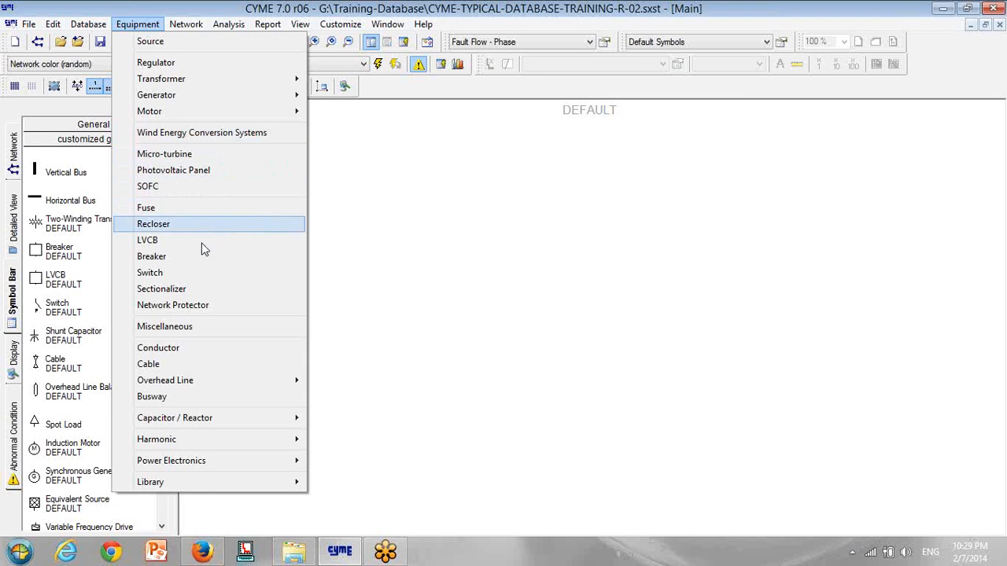
left_click(180, 364)
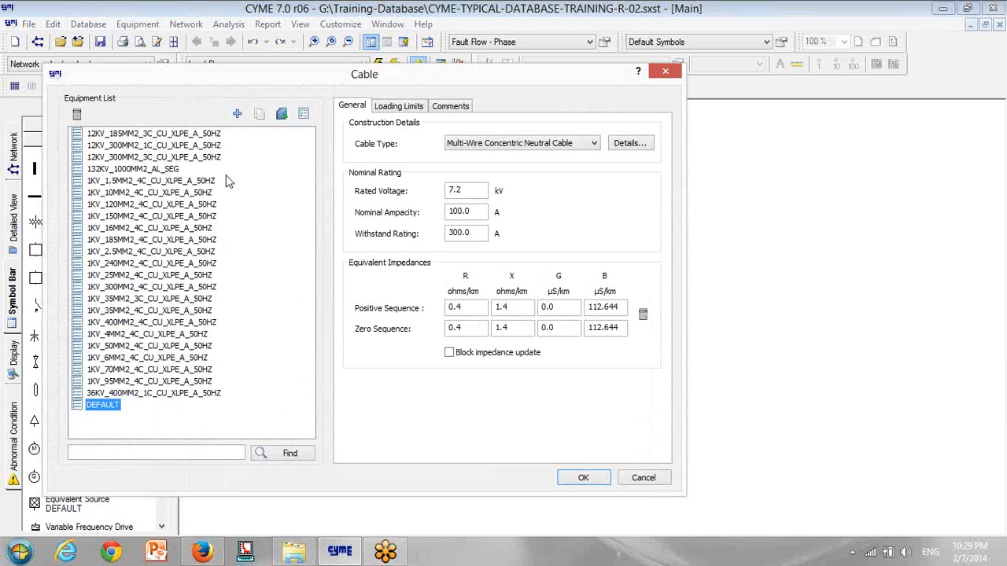
left_click(147, 251)
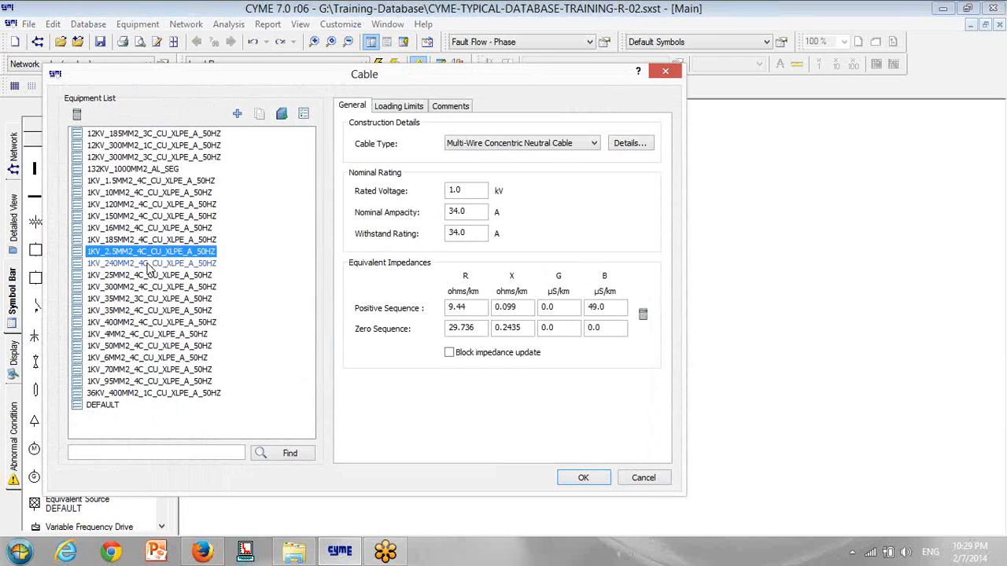
left_click(586, 479)
- Review the balanced overhead lines TYPE-11KV-WOLF and TYPE-33KV-LYNX in the equipment database
left_click(132, 23)
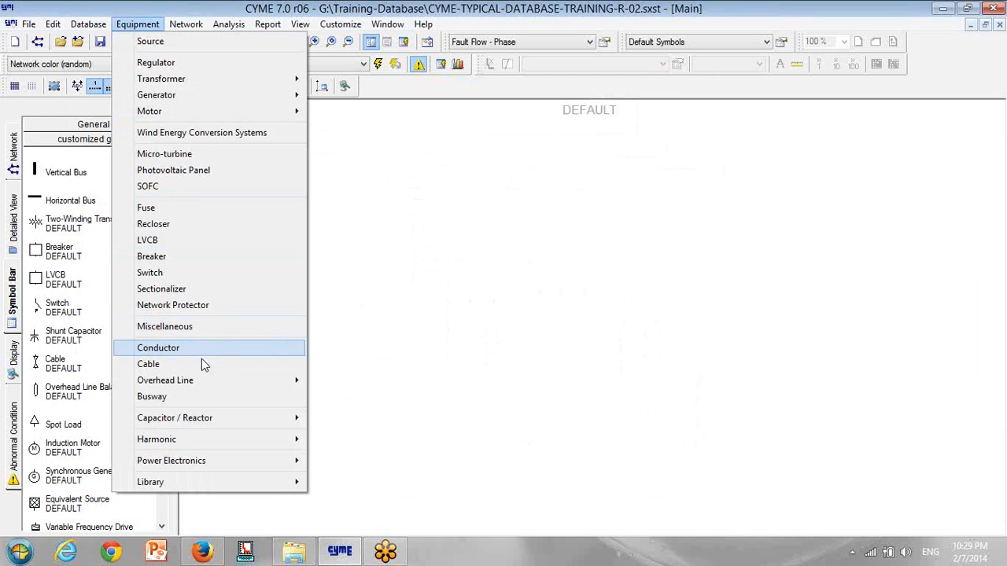
mouse_move(299, 384)
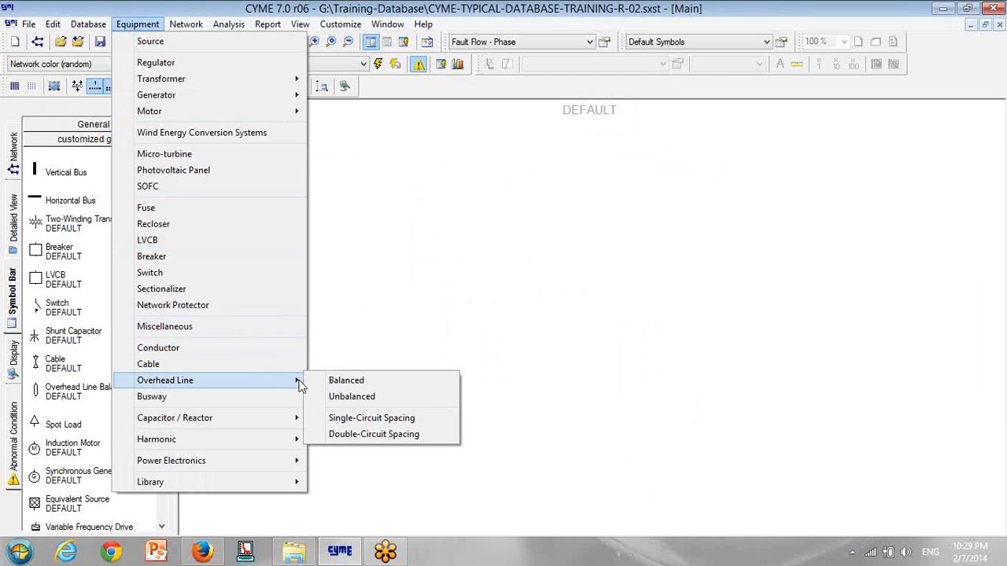
left_click(397, 382)
left_click(170, 180)
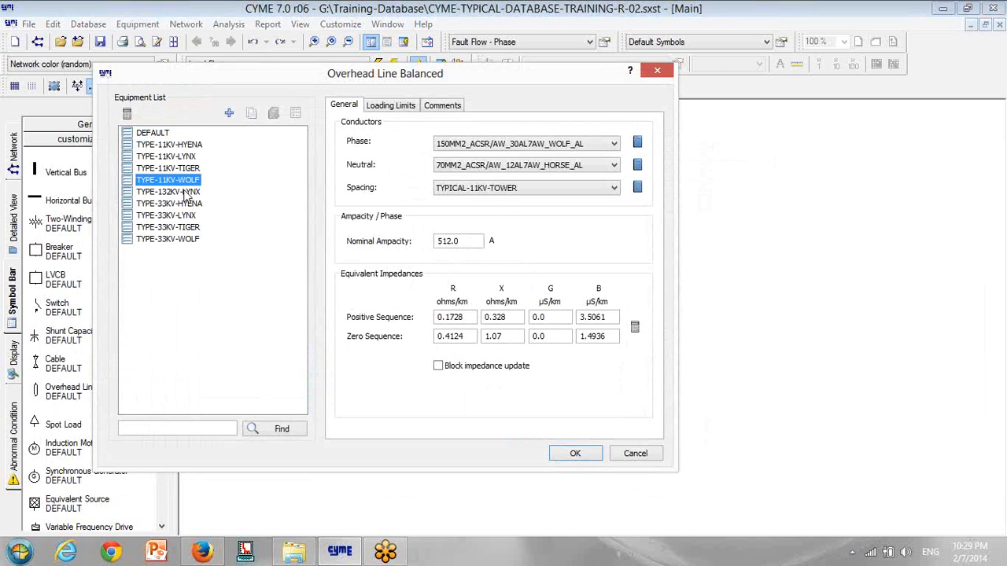
left_click(189, 215)
left_click(572, 459)
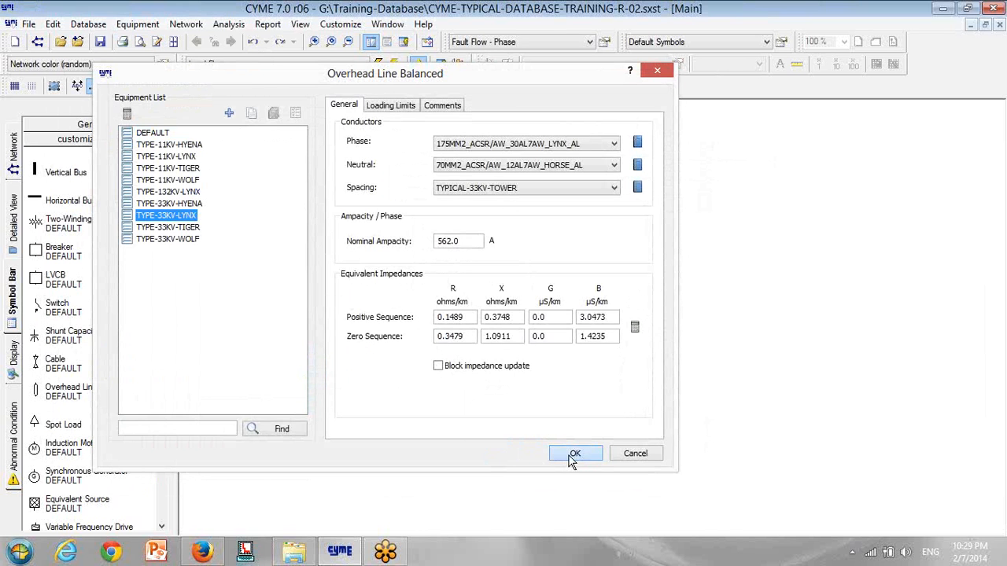
- Review the TYPICAL-415V variable frequency drives rated 250KW, 325KW and 50KW in the equipment database
left_click(138, 24)
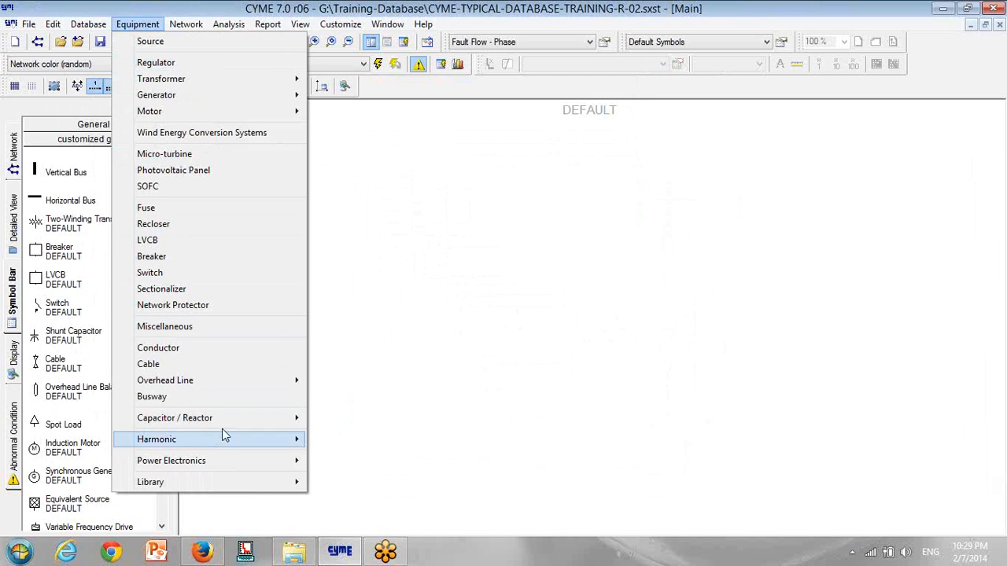
mouse_move(262, 462)
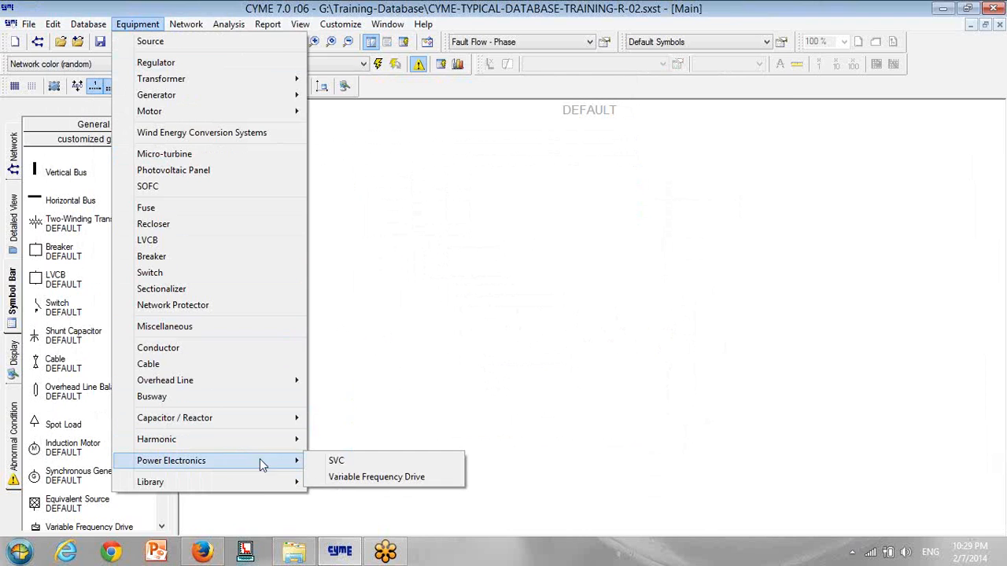
left_click(371, 477)
left_click(296, 146)
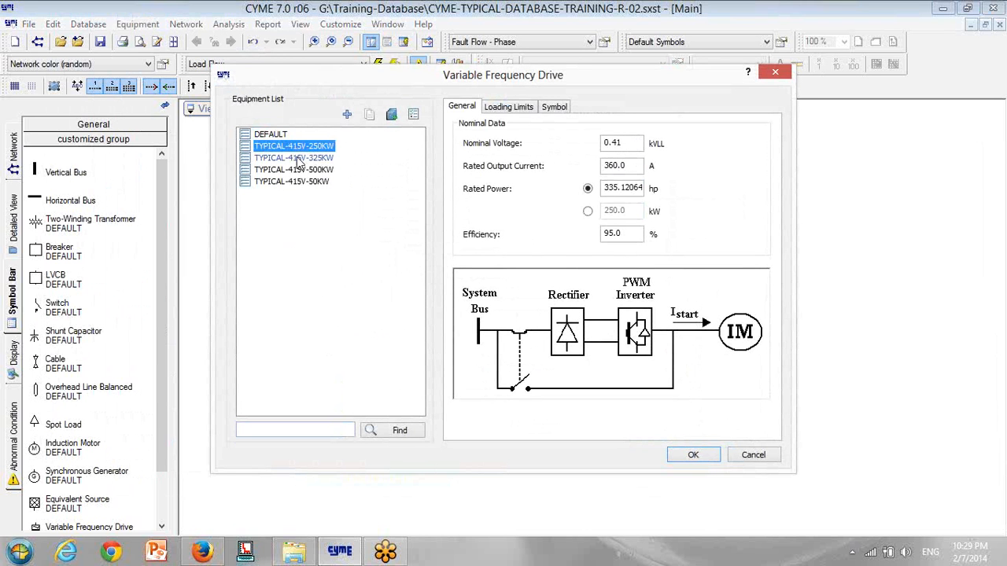
left_click(297, 158)
left_click(291, 182)
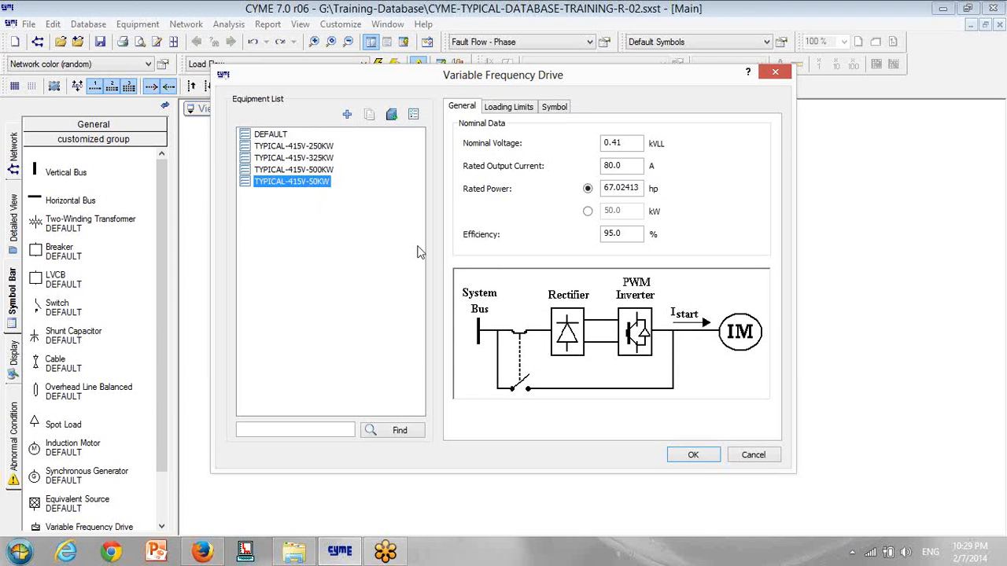
left_click(693, 456)
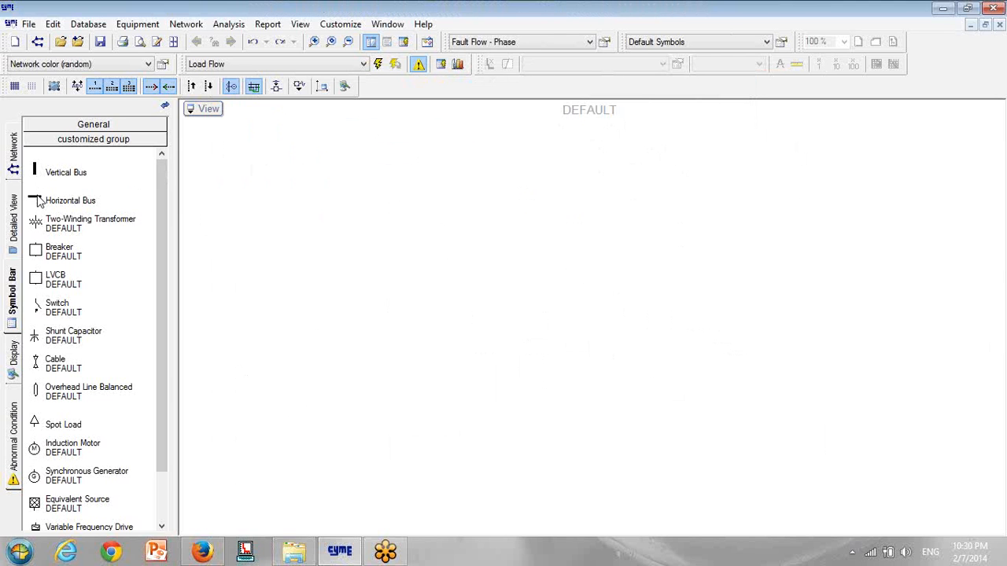
- Place a horizontal bus in the upper-left part of the one-line diagram and connect an equivalent source to it
left_click_drag(38, 201, 328, 182)
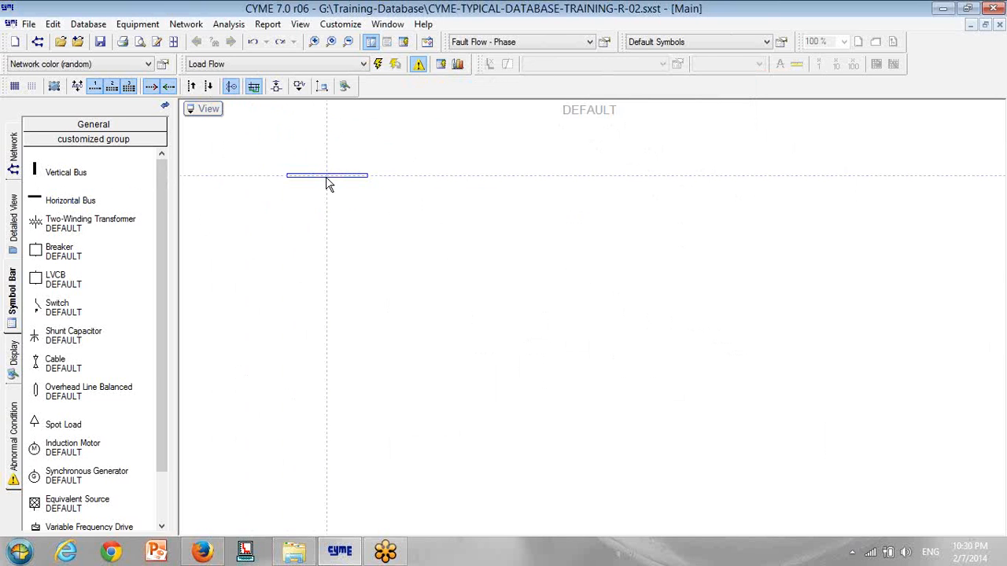
left_click_drag(329, 183, 356, 169)
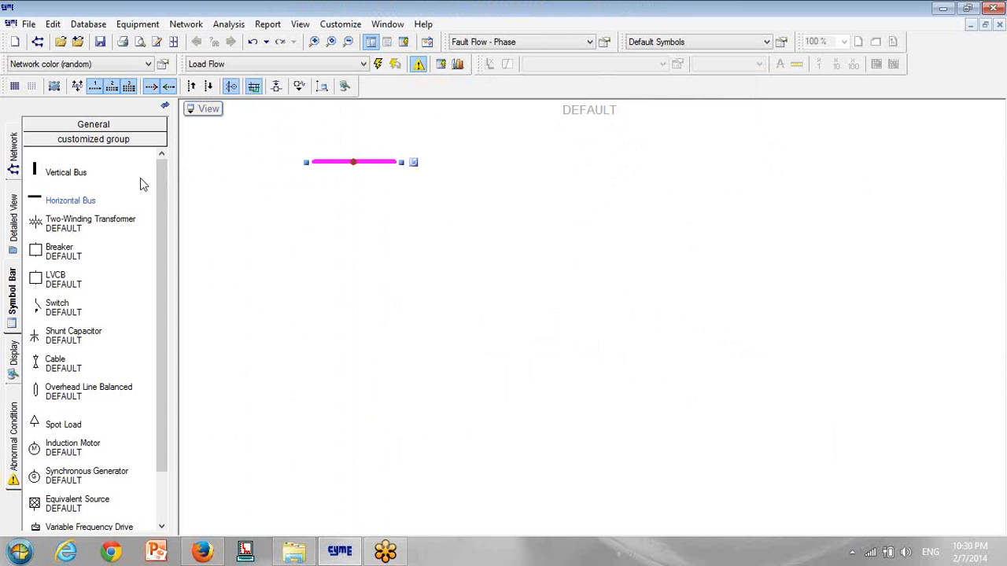
left_click_drag(39, 512, 358, 161)
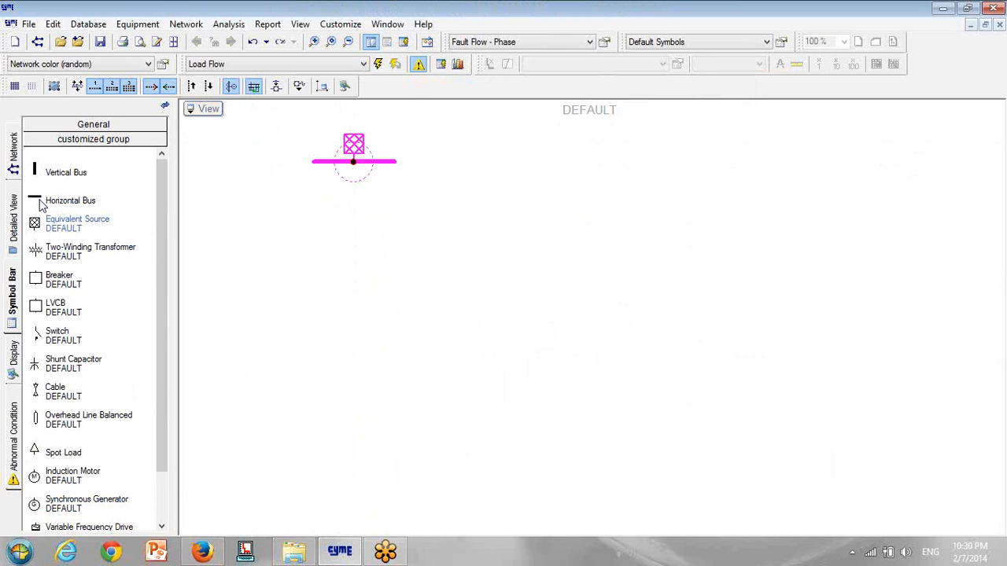
- Place a second horizontal bus level with the source bus, well to its right, and connect a synchronous generator above it
left_click_drag(41, 205, 787, 169)
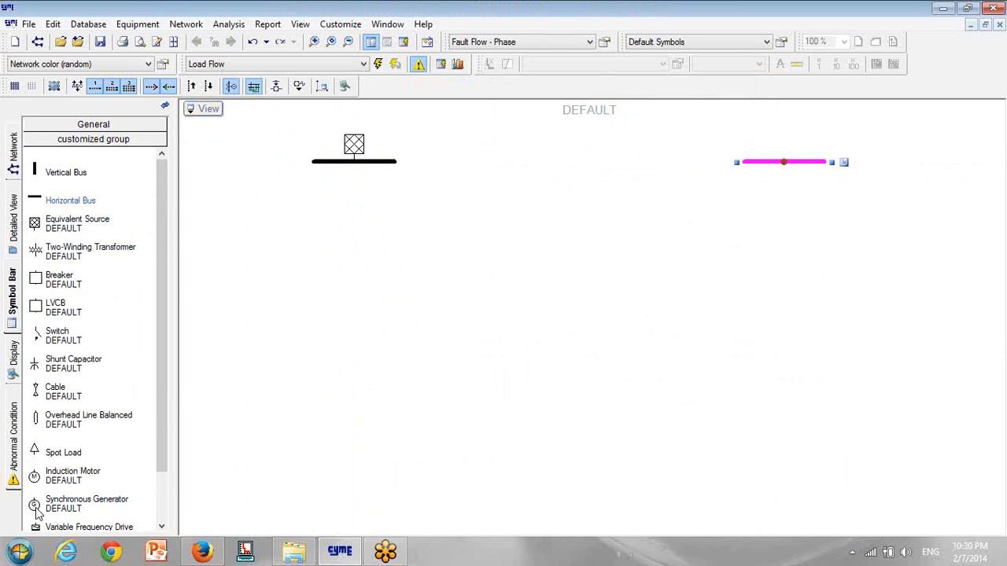
left_click_drag(38, 503, 785, 140)
left_click(784, 140)
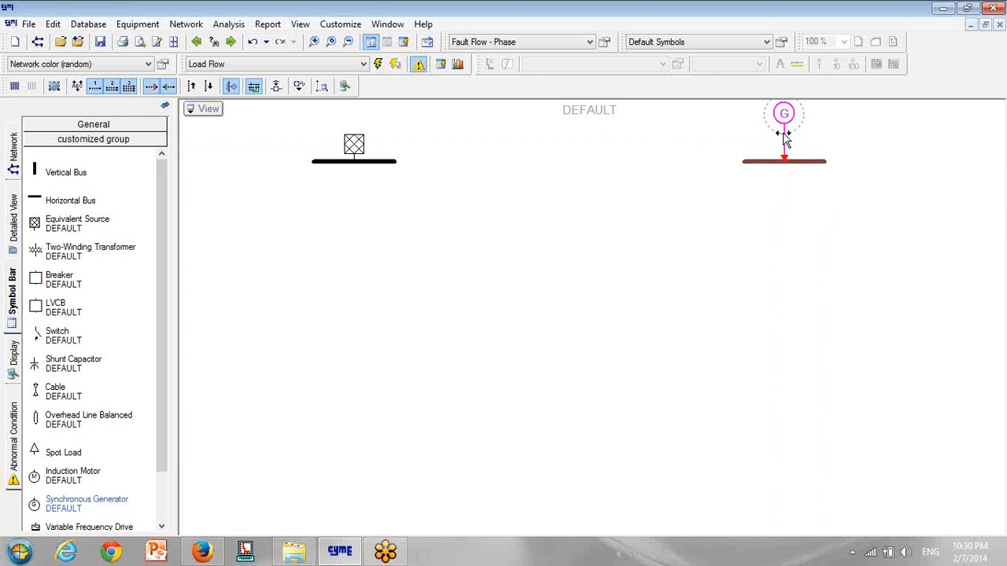
- Add two more horizontal buses, one aligned below the source bus and one aligned below the generator bus
left_click(39, 203)
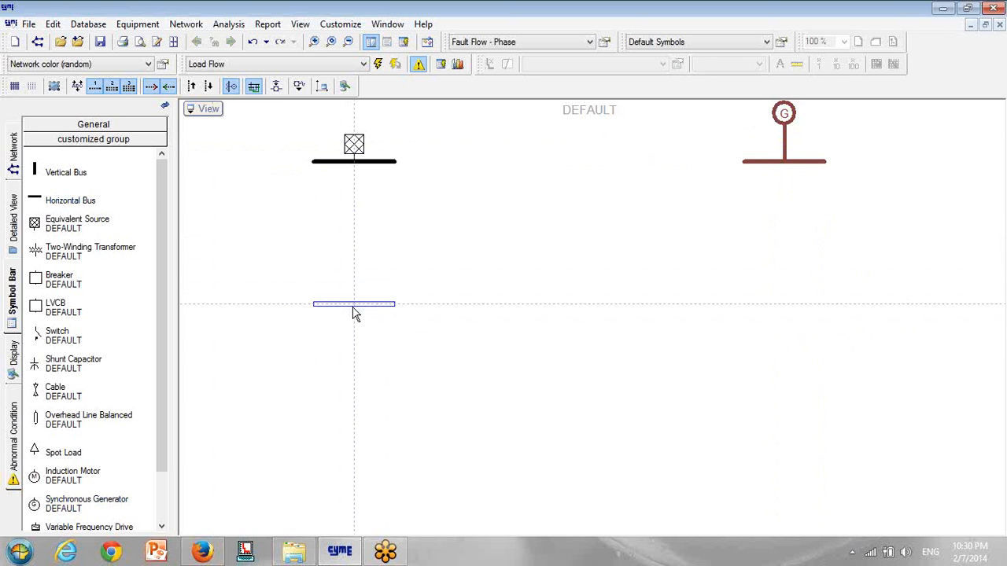
left_click(354, 311)
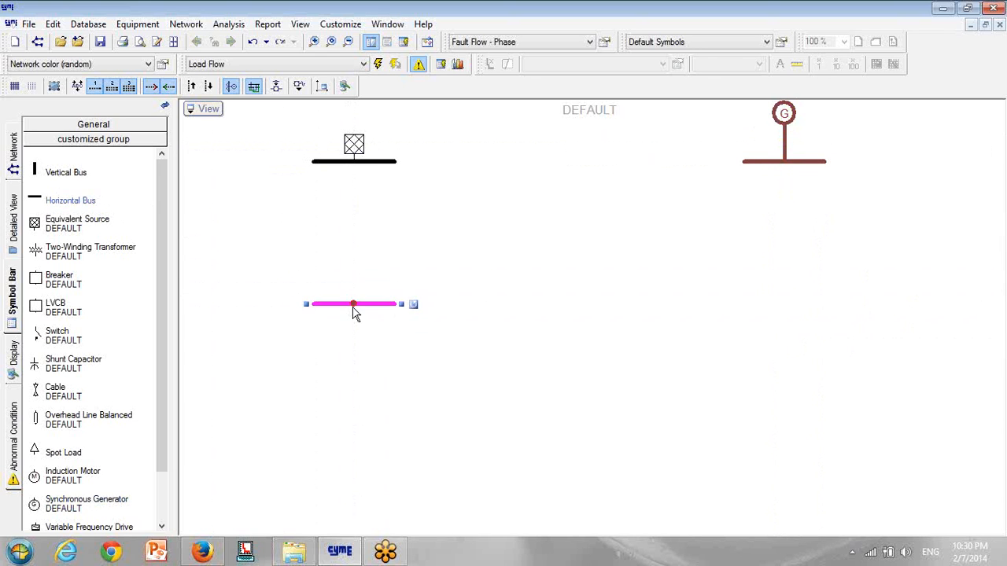
left_click(50, 201)
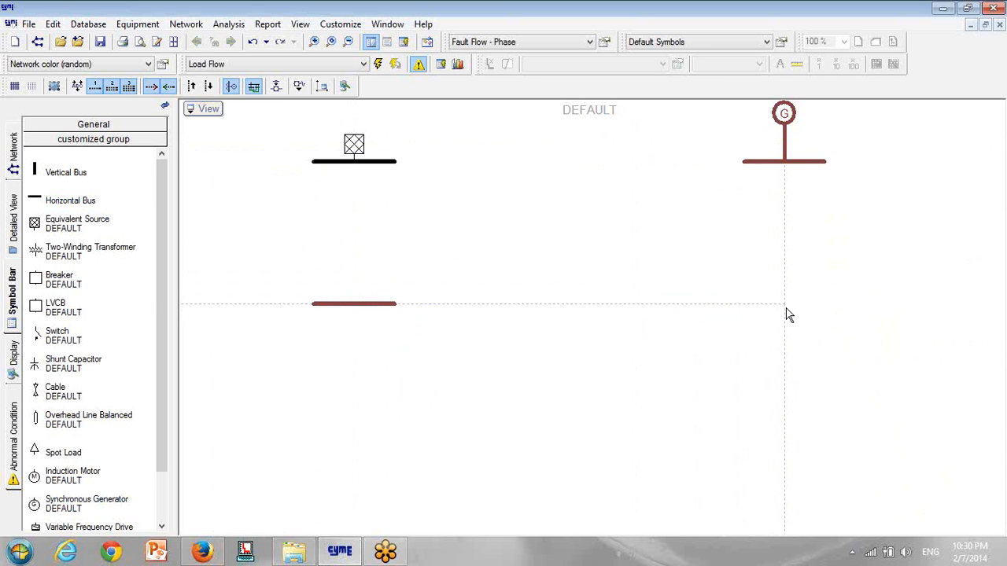
left_click(787, 309)
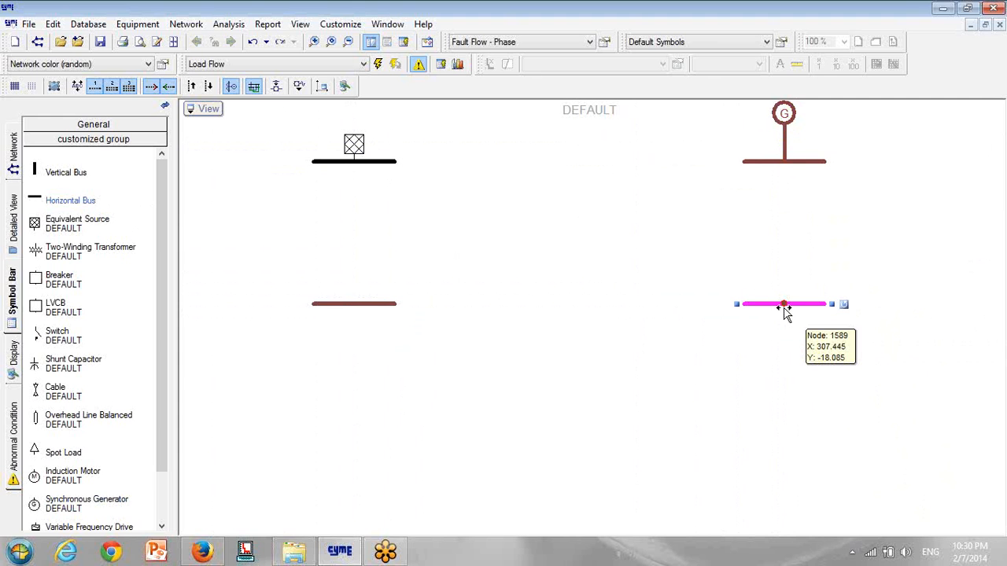
- Connect a two-winding transformer between the equivalent source bus and the horizontal bus below it
left_click(47, 252)
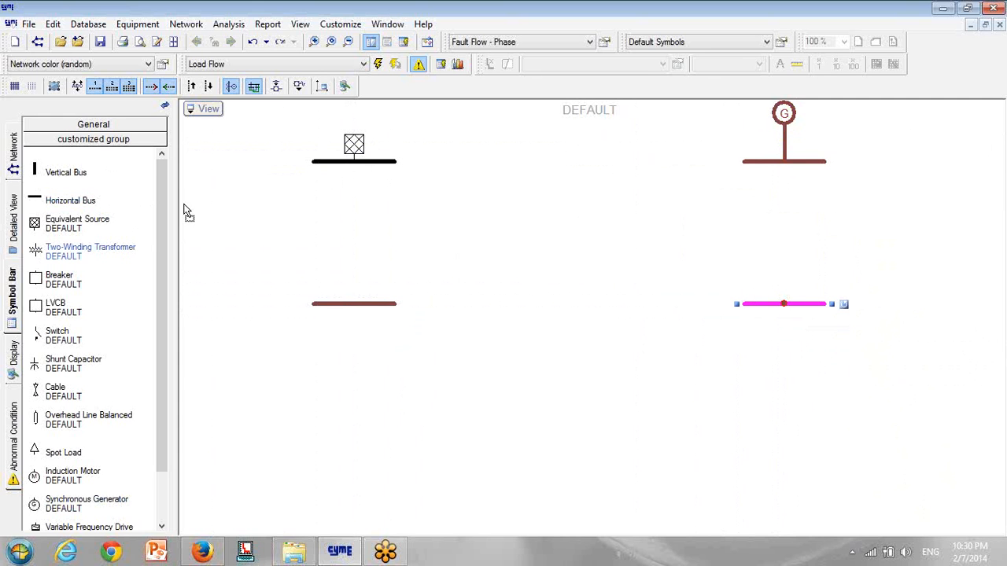
left_click(354, 172)
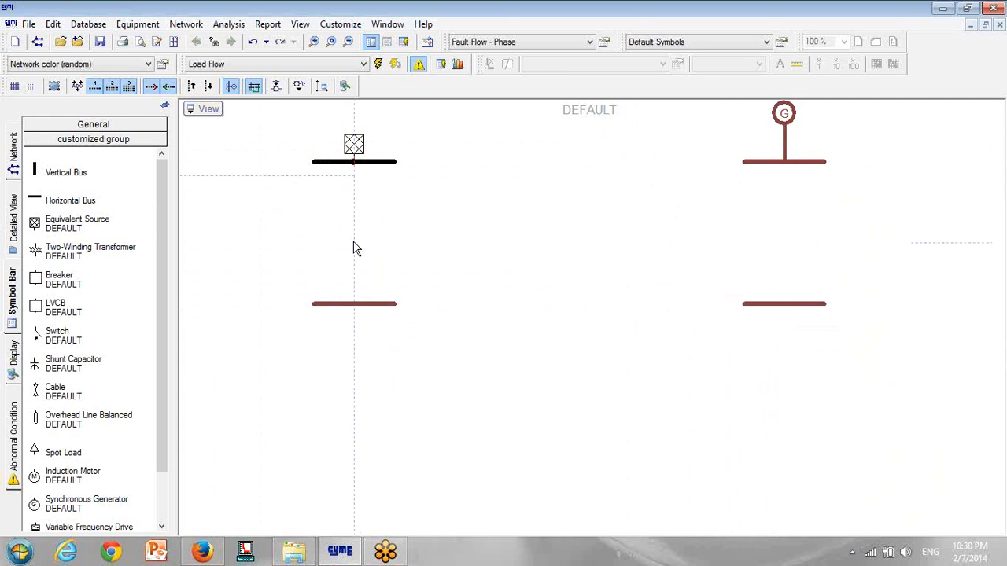
left_click(355, 306)
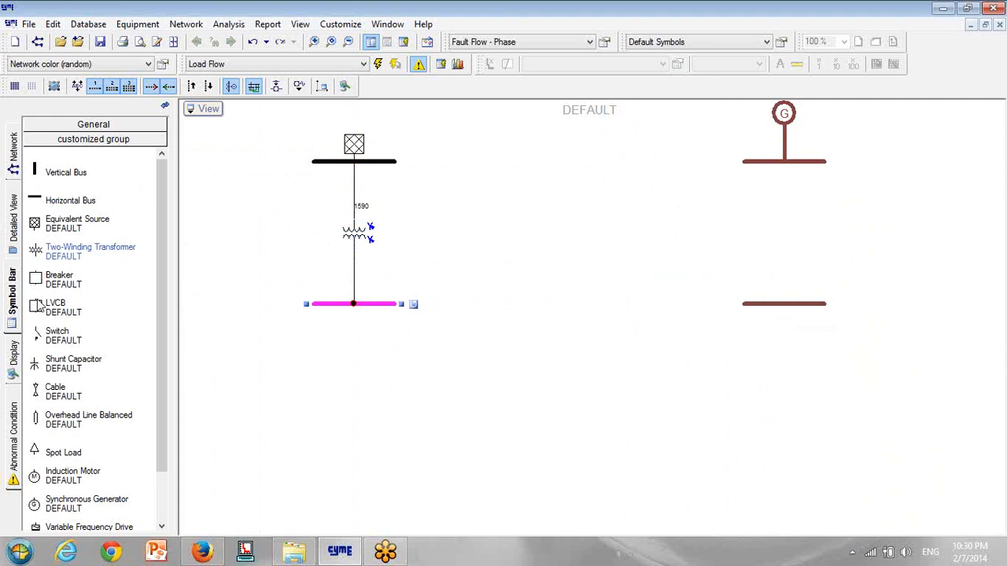
- Add a cable below the generator bus and attach its ends to that bus and the horizontal bus beneath it
left_click(54, 391)
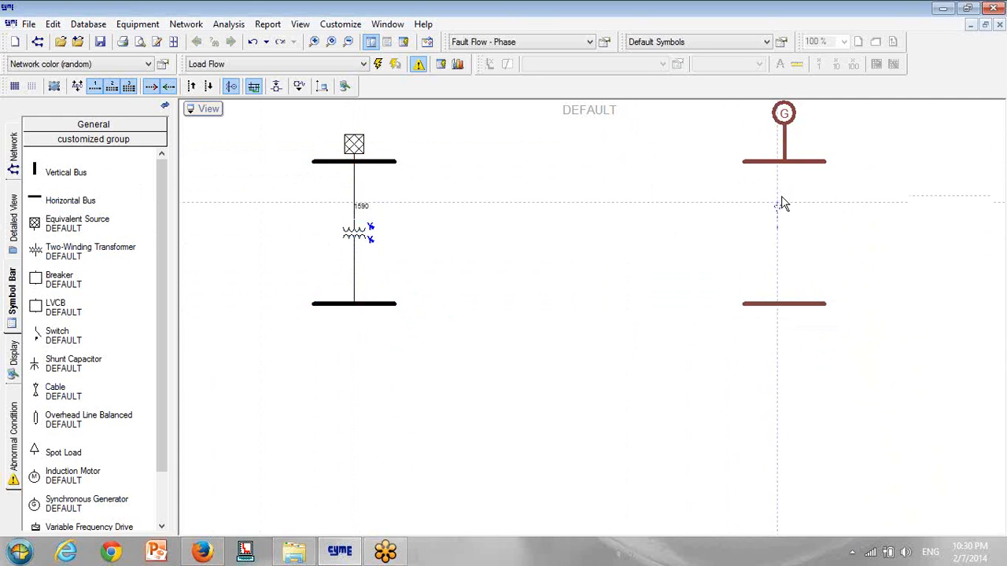
left_click(786, 218)
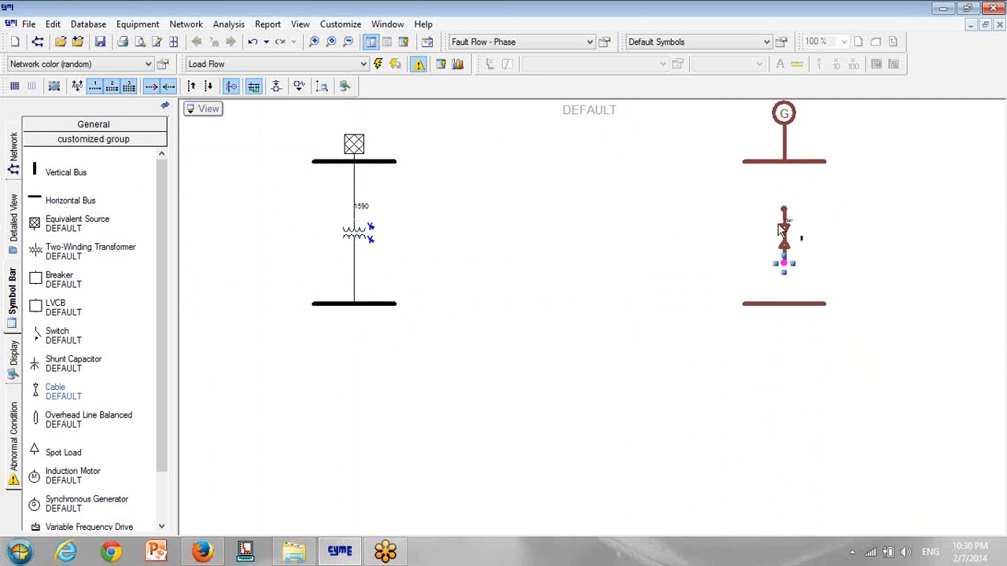
left_click_drag(784, 210, 785, 163)
left_click_drag(786, 260, 785, 305)
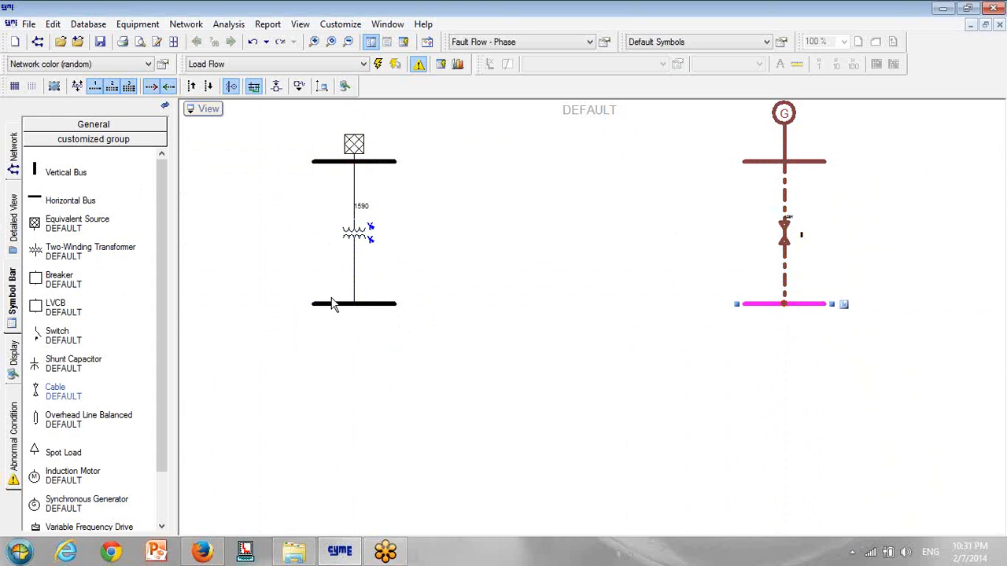
- Link the two lower horizontal buses with a two-winding transformer and offset its connection line slightly below them
left_click_drag(43, 252, 767, 304)
left_click(620, 307)
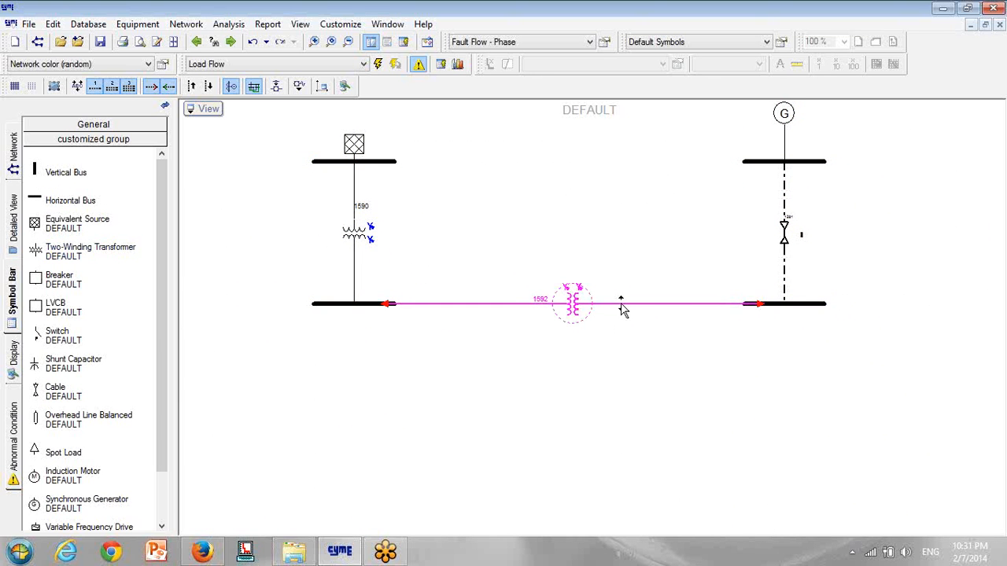
left_click_drag(622, 309, 625, 341)
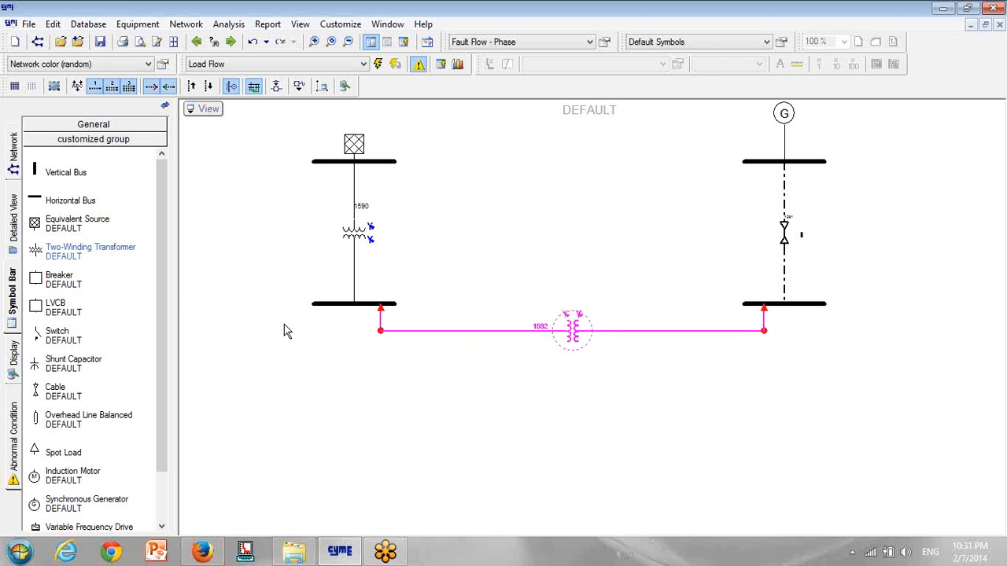
- Place a third horizontal bus below the source column and a vertical bus to the lower right of the generator column
left_click(35, 202)
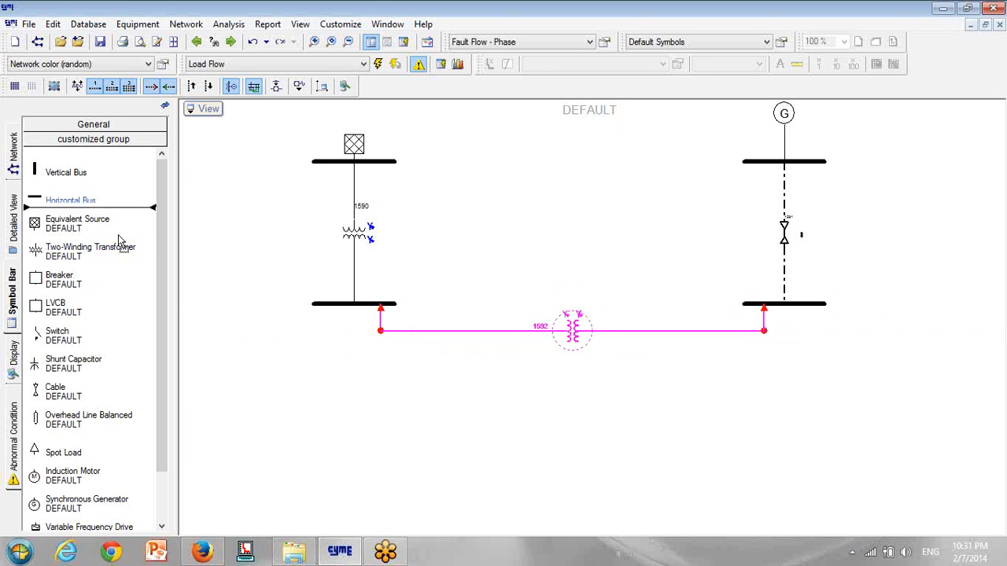
left_click(352, 460)
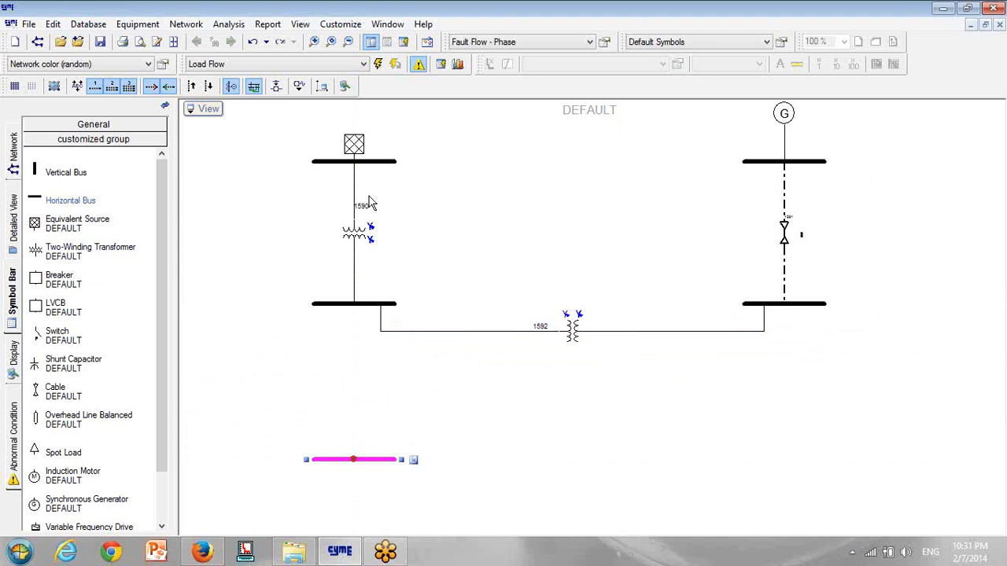
left_click(37, 178)
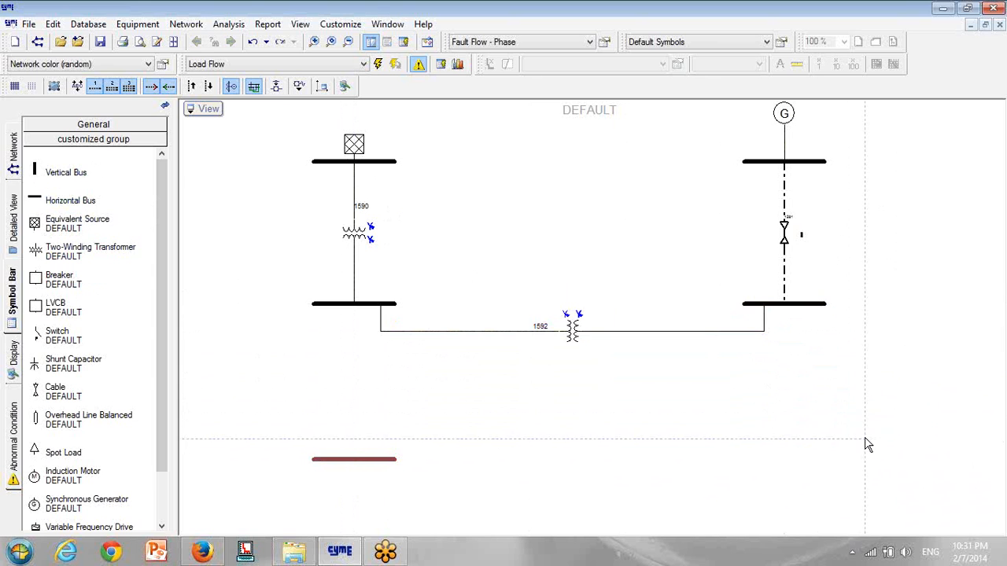
left_click(871, 437)
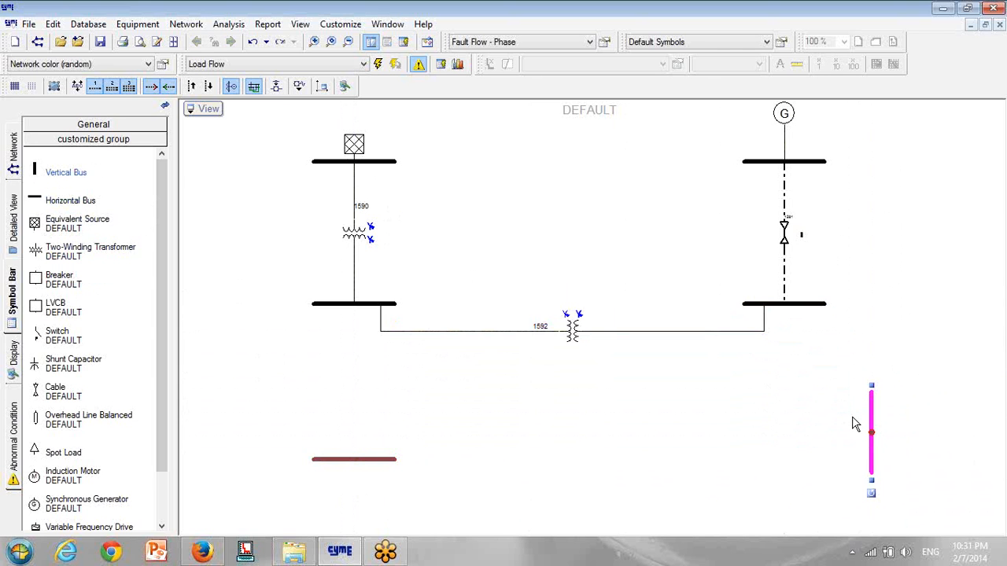
- Connect an induction motor to the right side of the vertical bus near its upper end
left_click(45, 479)
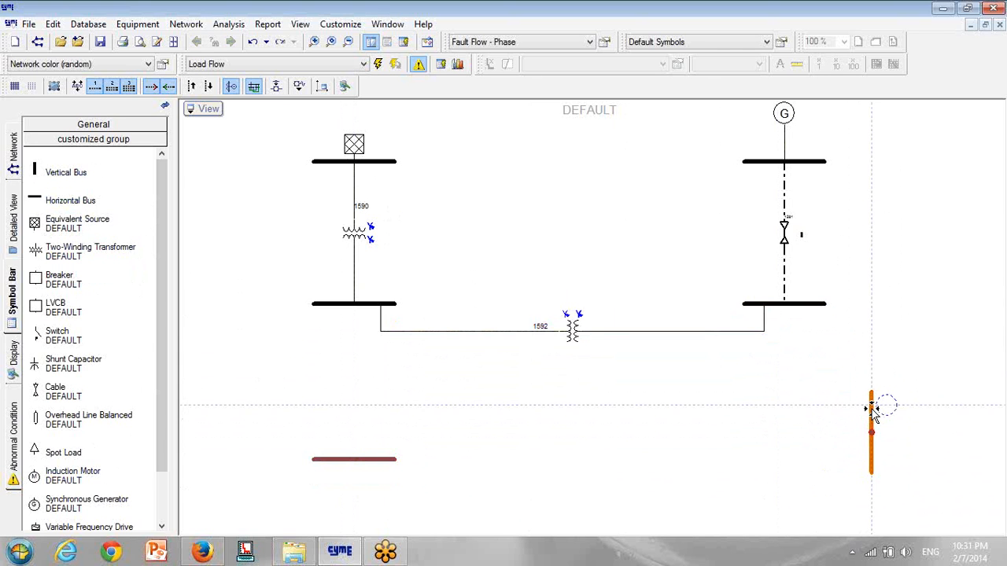
left_click(871, 409)
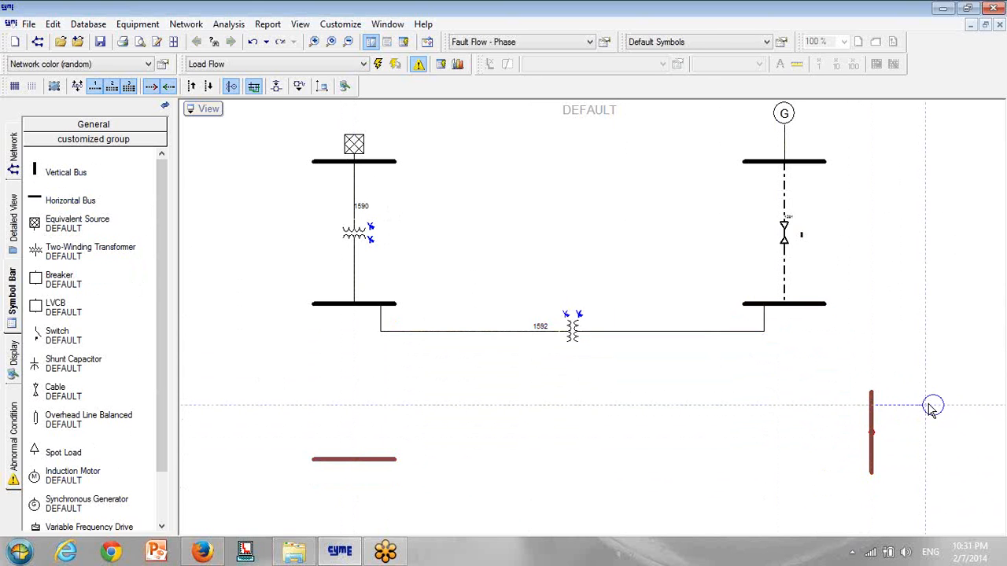
left_click(935, 408)
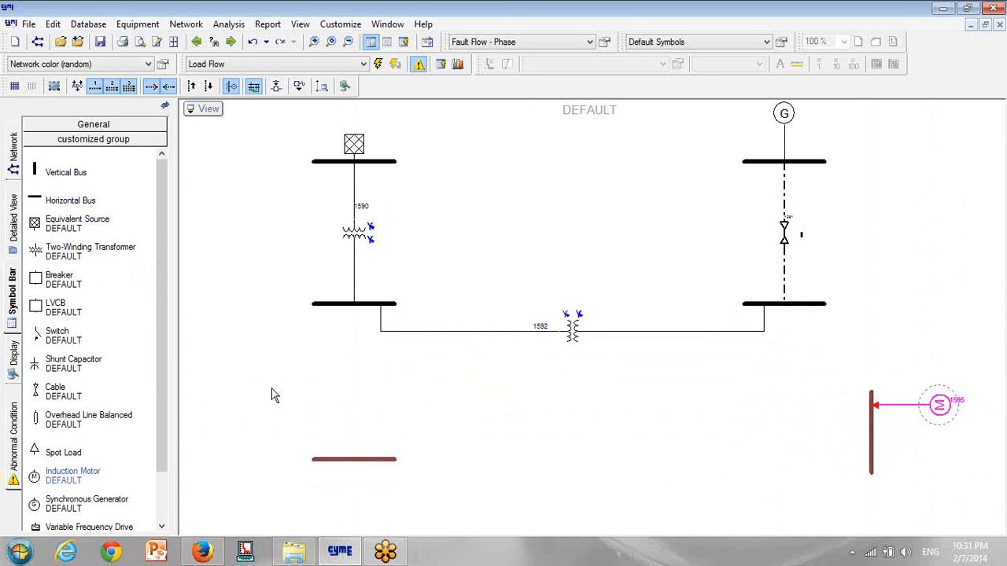
- Run a cable from the vertical bus left and down to a free node, and straighten it into a single bend
left_click(37, 392)
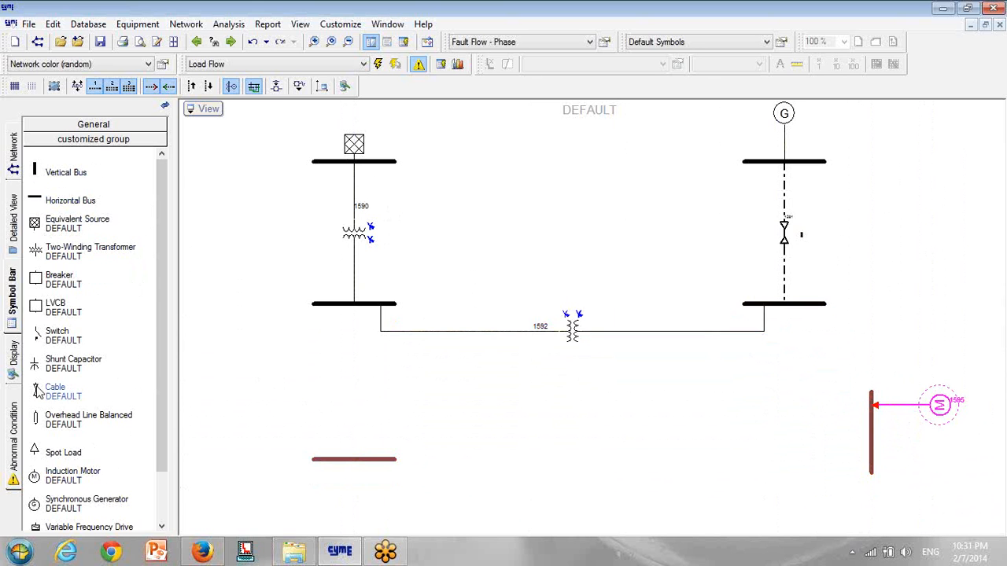
left_click(871, 429)
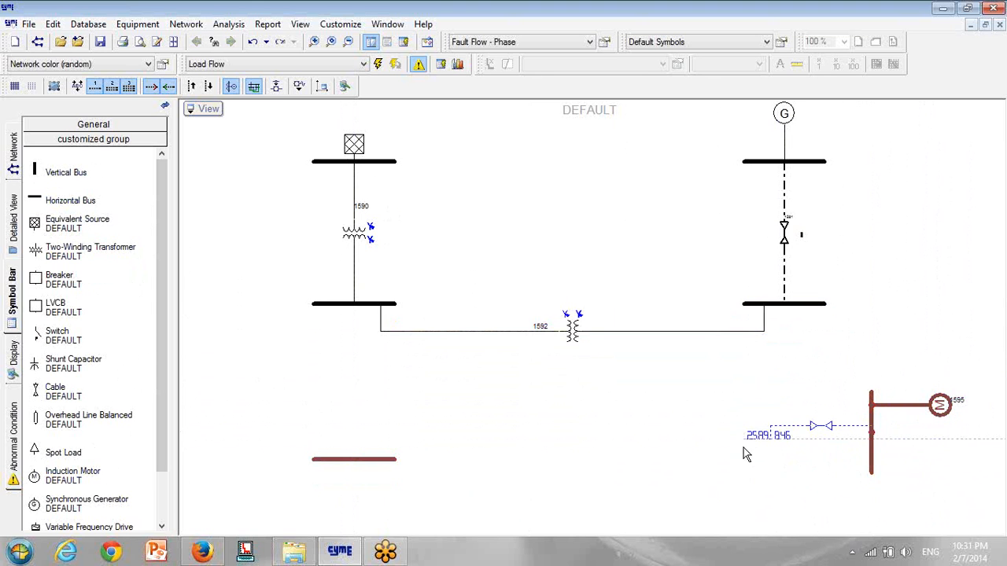
double_click(743, 493)
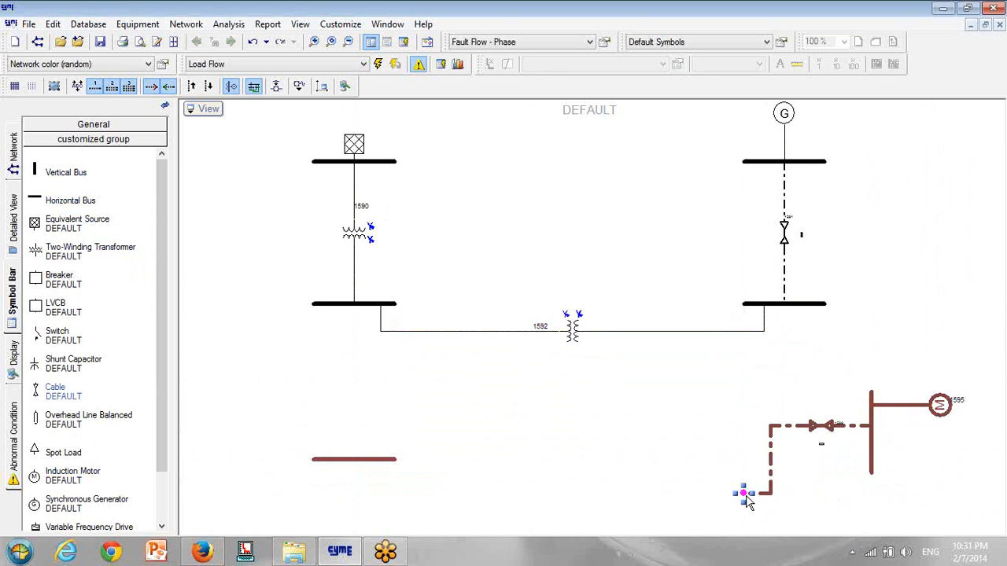
left_click(771, 464)
left_click_drag(745, 462, 745, 462)
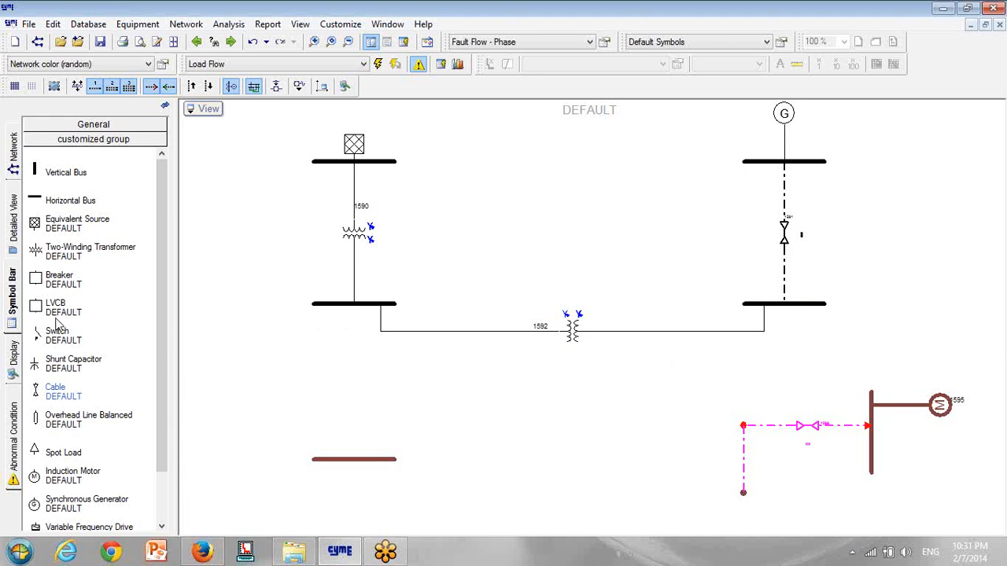
- Connect a cable from the source column's middle bus to its lowest bus, and attach an induction motor beneath the lowest bus
left_click(353, 307)
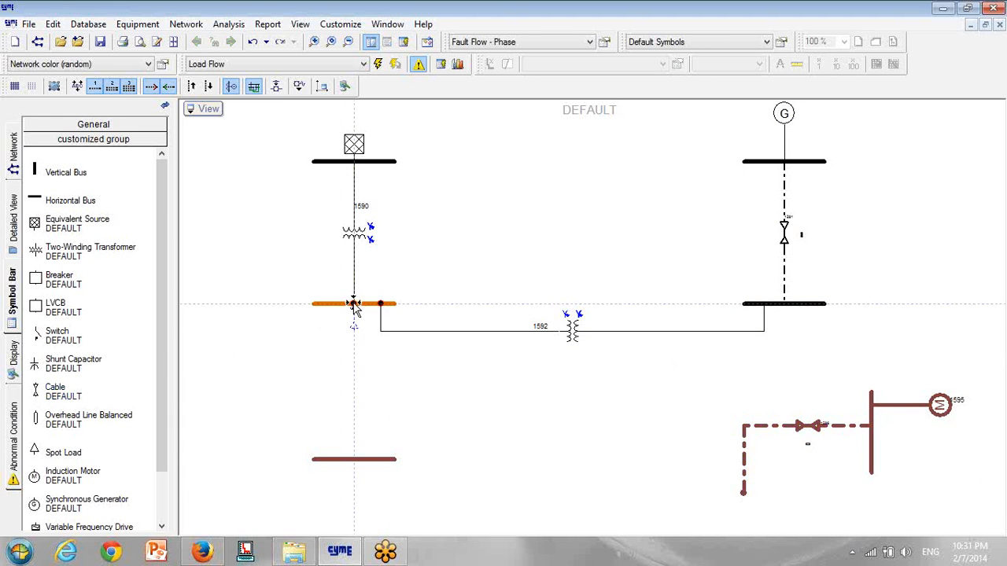
left_click(354, 460)
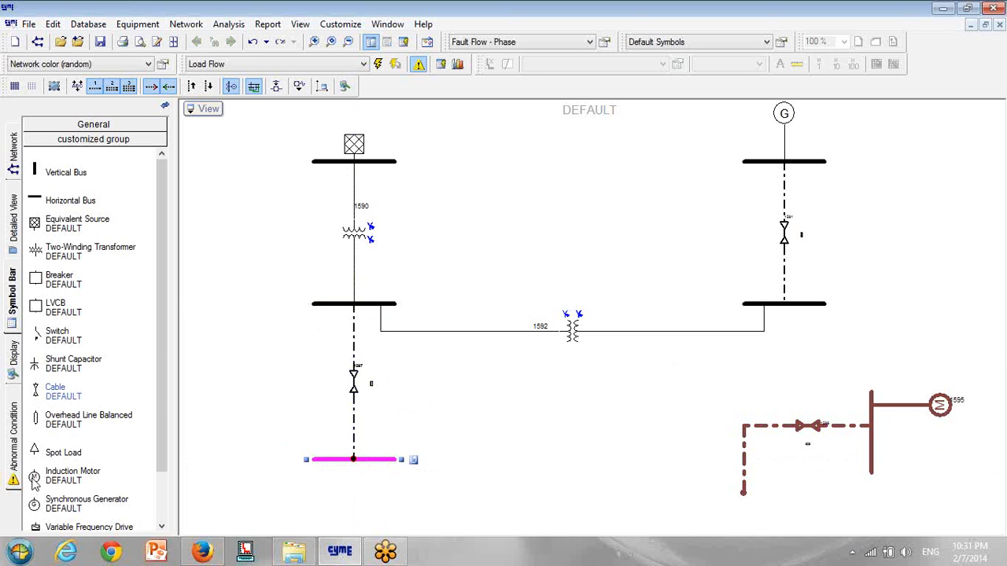
left_click_drag(34, 483, 354, 495)
- Lengthen the source column's middle bus to the left and connect an induction motor below the extended end
left_click(323, 306)
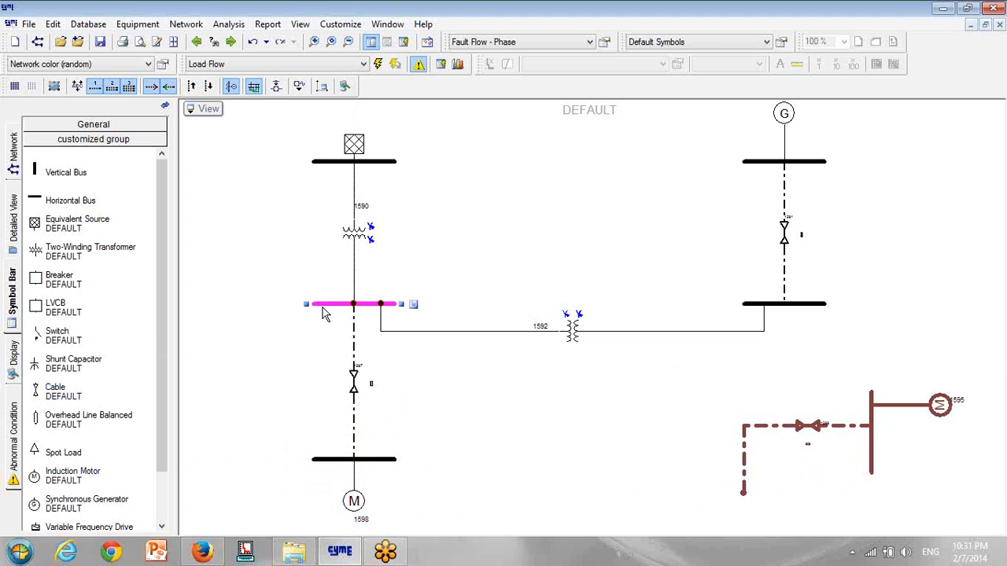
left_click_drag(307, 304, 272, 303)
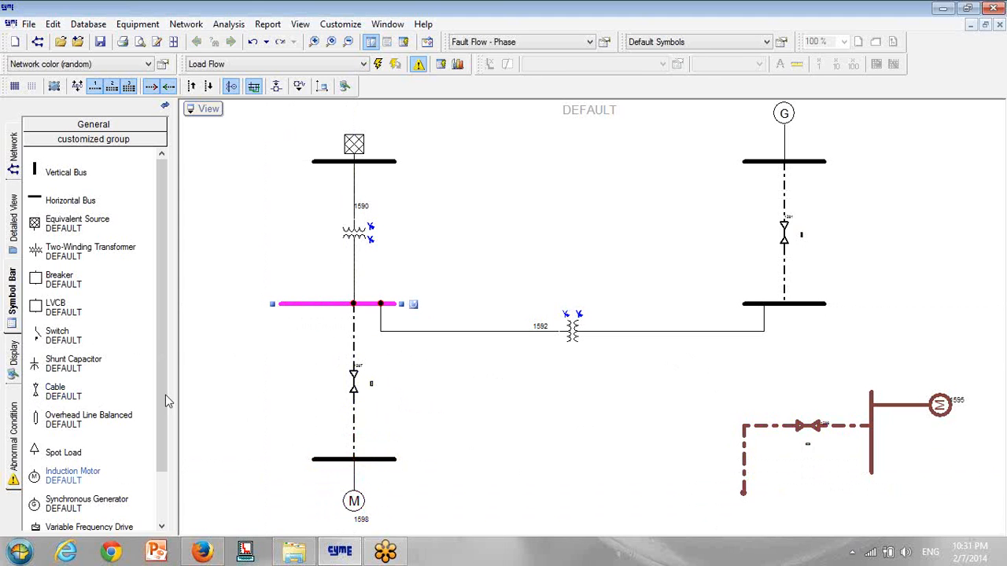
left_click_drag(33, 483, 293, 350)
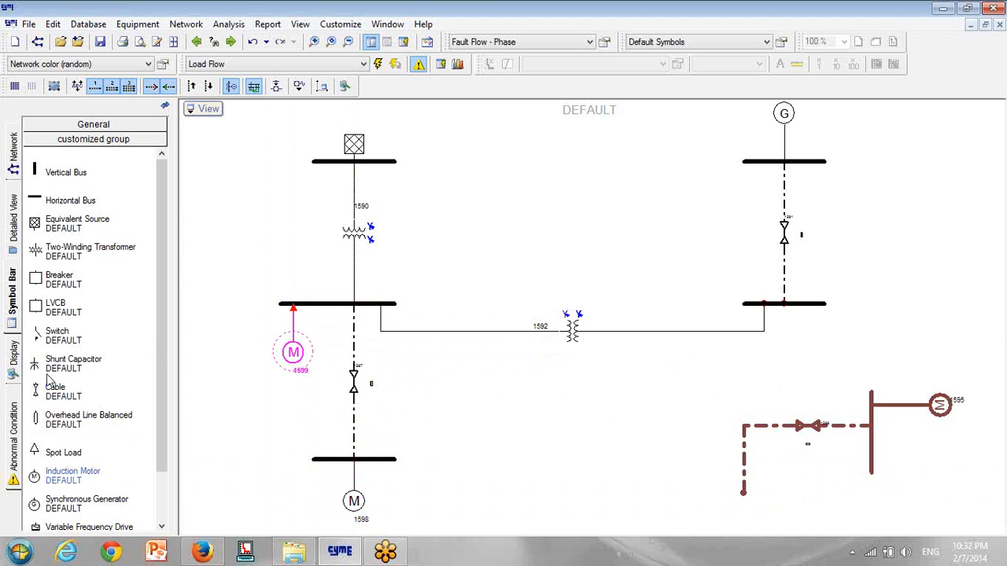
- Connect a cable from the generator column's lower bus to the vertical bus, and reroute both cables left of the vertical bus to space them apart
left_click_drag(37, 391, 872, 408)
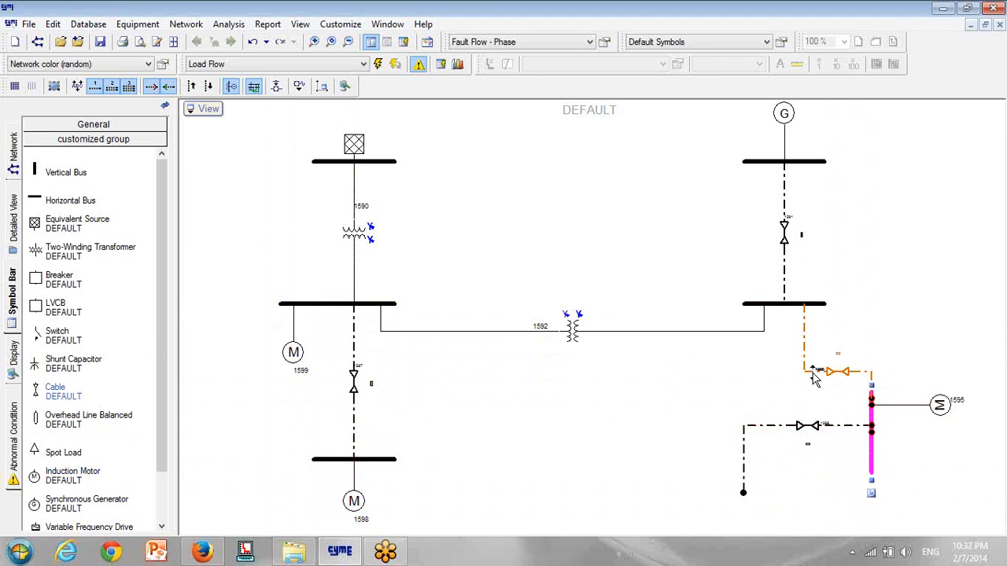
left_click(815, 373)
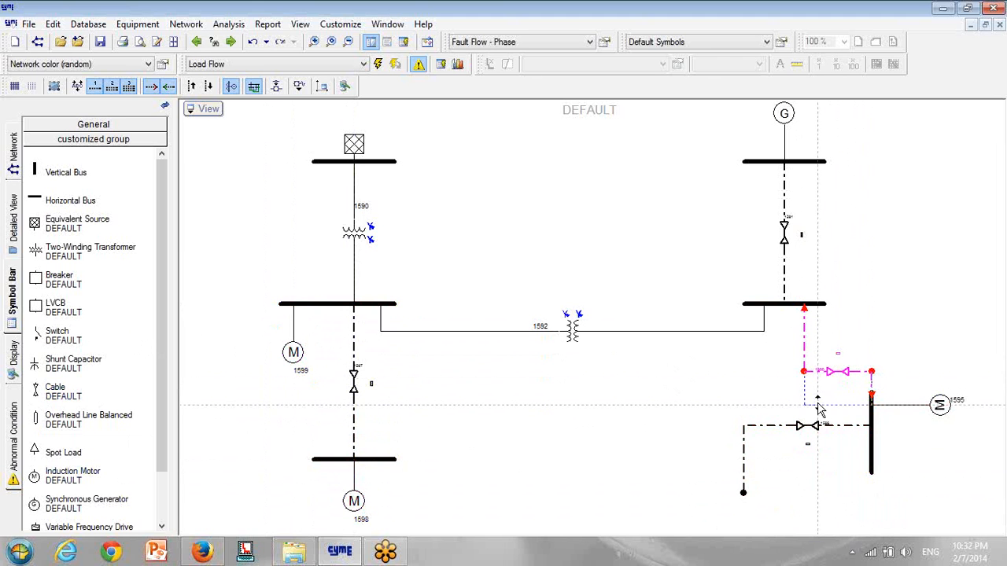
left_click_drag(818, 405, 858, 453)
left_click_drag(836, 408, 837, 418)
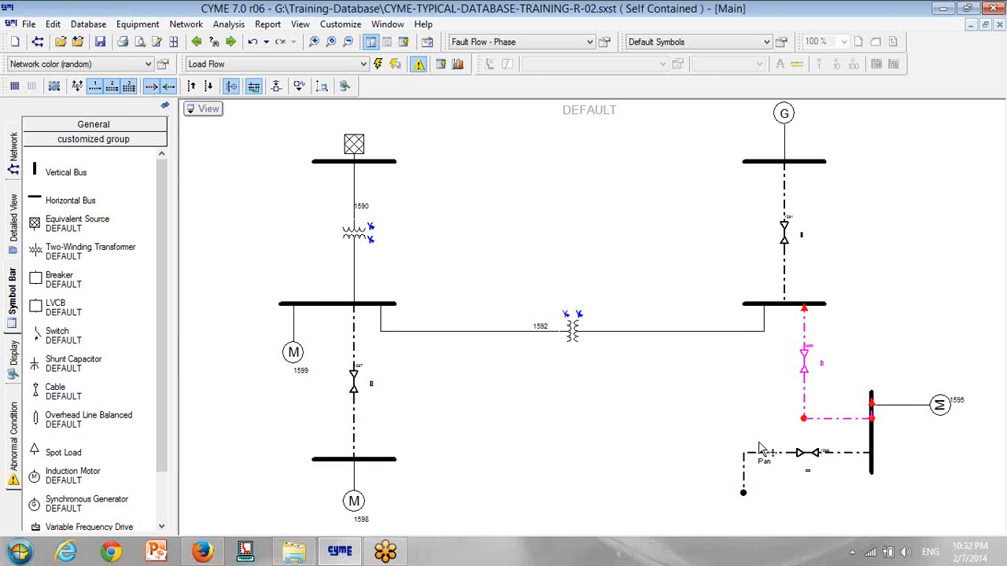
- Add a nested view named MCC-1 below the free end of the vertical bus's cable
scroll(771, 464, "down", 3)
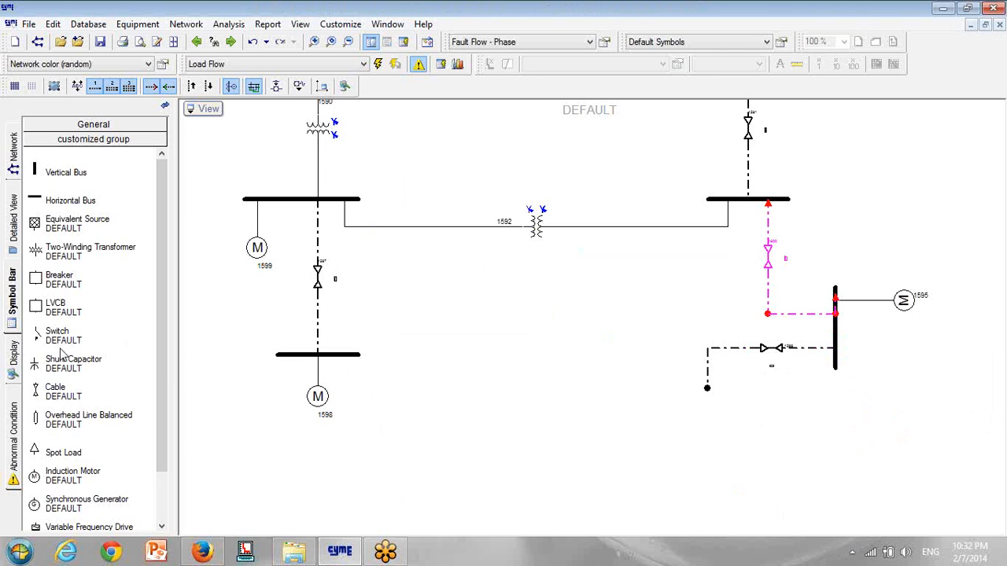
scroll(157, 373, "down", 2)
left_click(39, 516)
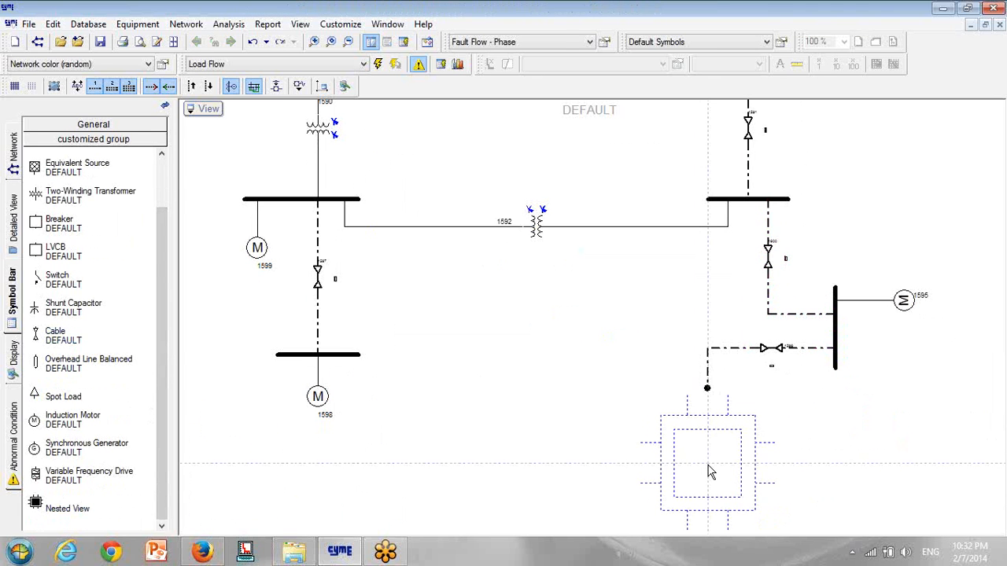
left_click(708, 472)
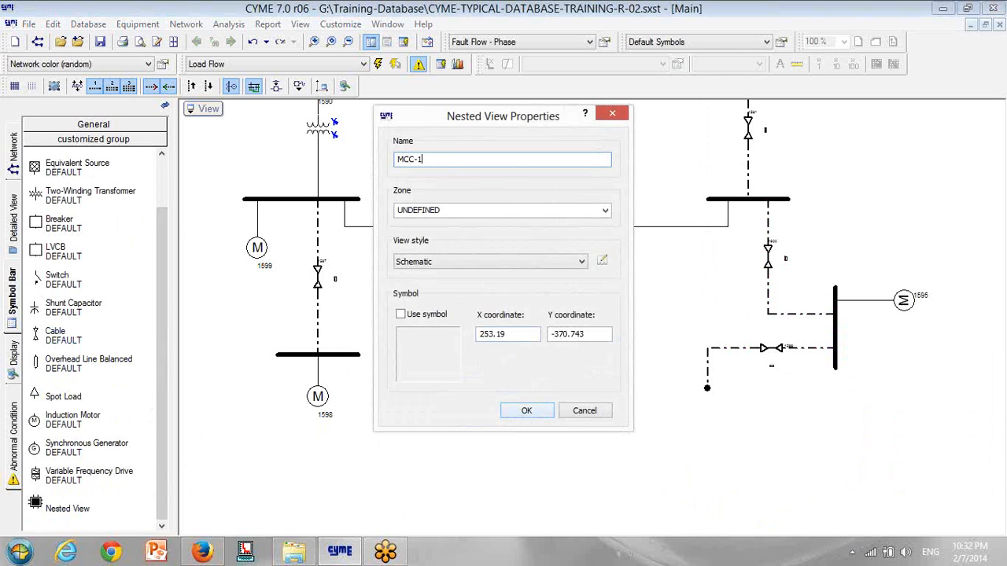
left_click(532, 413)
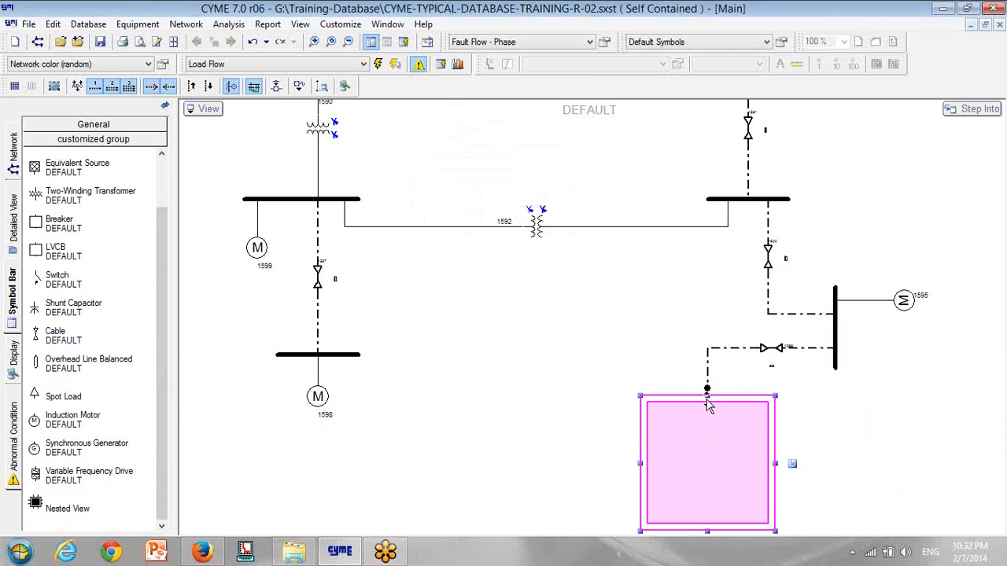
- Reshape the MCC-1 nested view into a wide, low rectangle and move it up beneath the cable's free node
left_click_drag(707, 395, 706, 477)
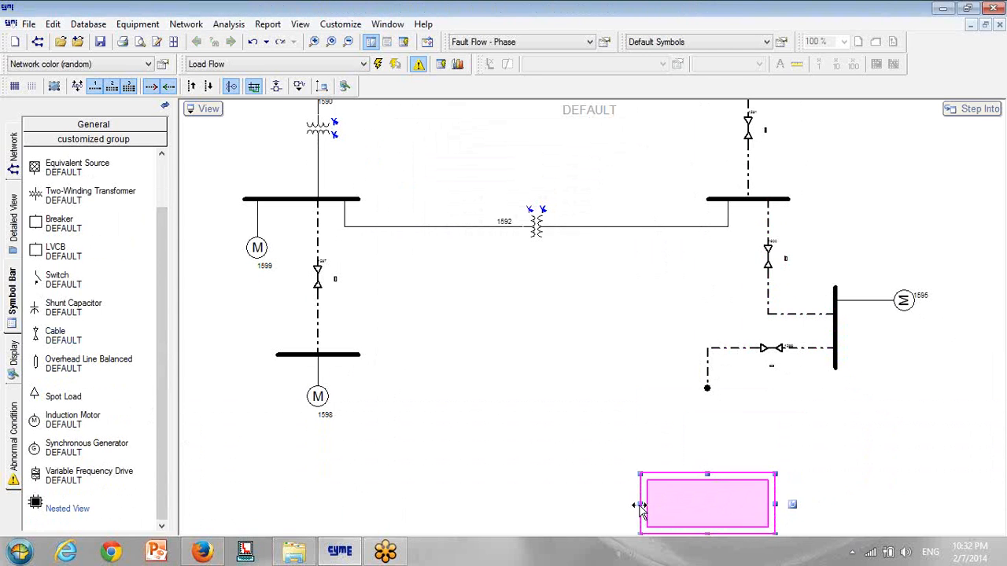
left_click_drag(639, 506, 569, 506)
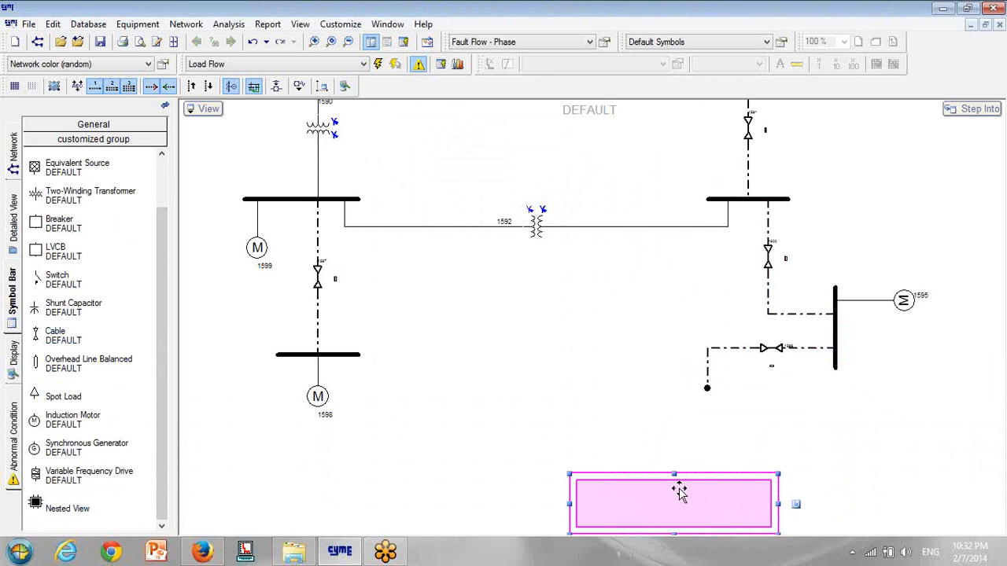
left_click_drag(679, 490, 712, 442)
- Open the MCC-1 nested view, place a horizontal bus in it and lengthen the bus to the left
double_click(712, 441)
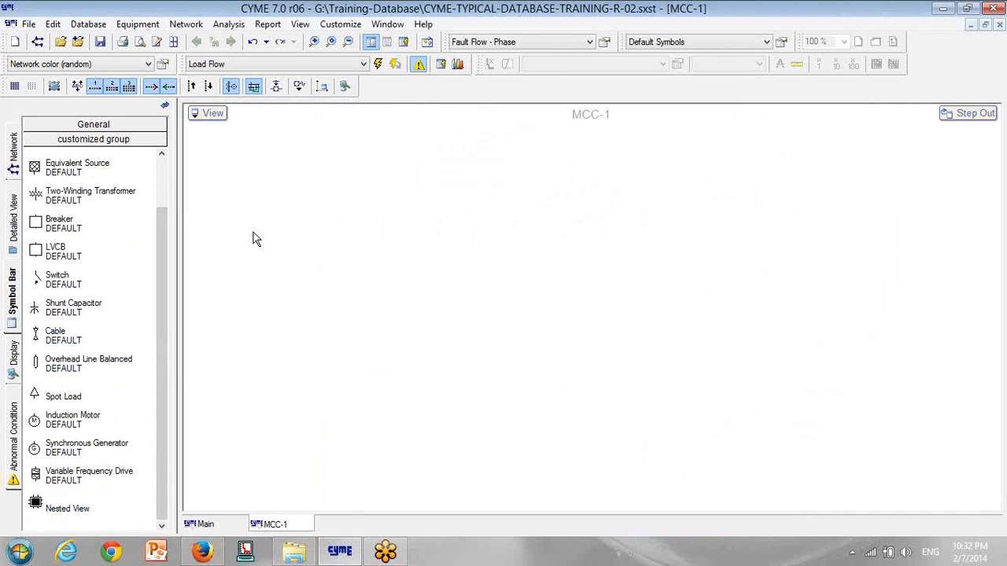
left_click_drag(156, 286, 162, 203)
left_click(59, 199)
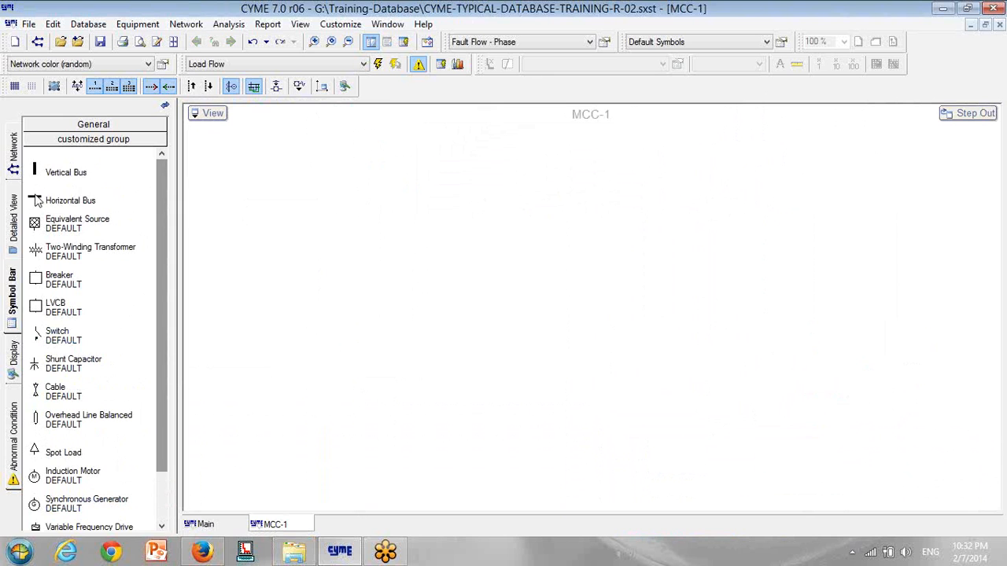
left_click(700, 295)
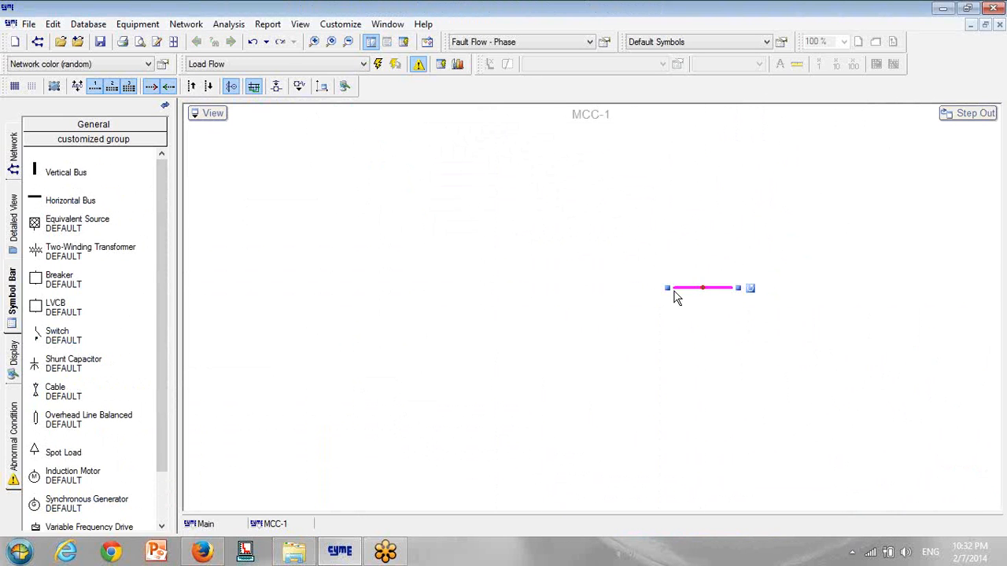
left_click_drag(667, 289, 283, 288)
- Add an LVCB above the MCC-1 bus and attach its lower node to the bus
left_click(36, 304)
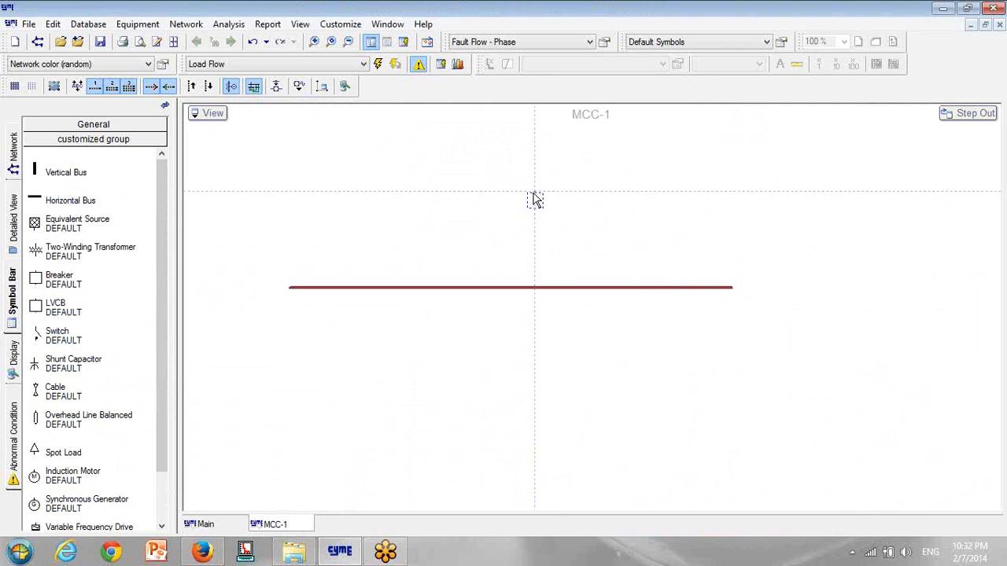
left_click(531, 232)
scroll(555, 261, "up", 3)
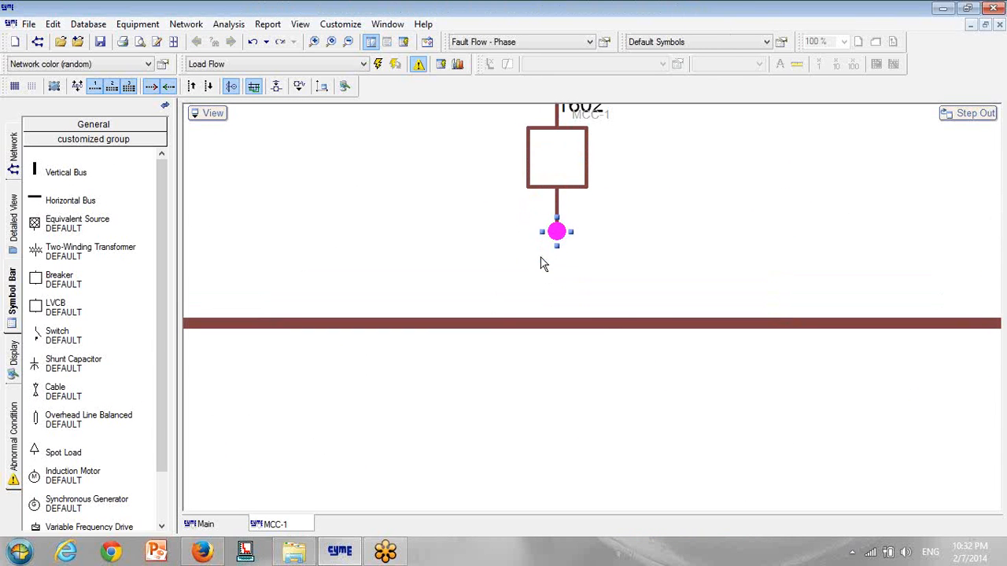
left_click_drag(555, 233, 562, 322)
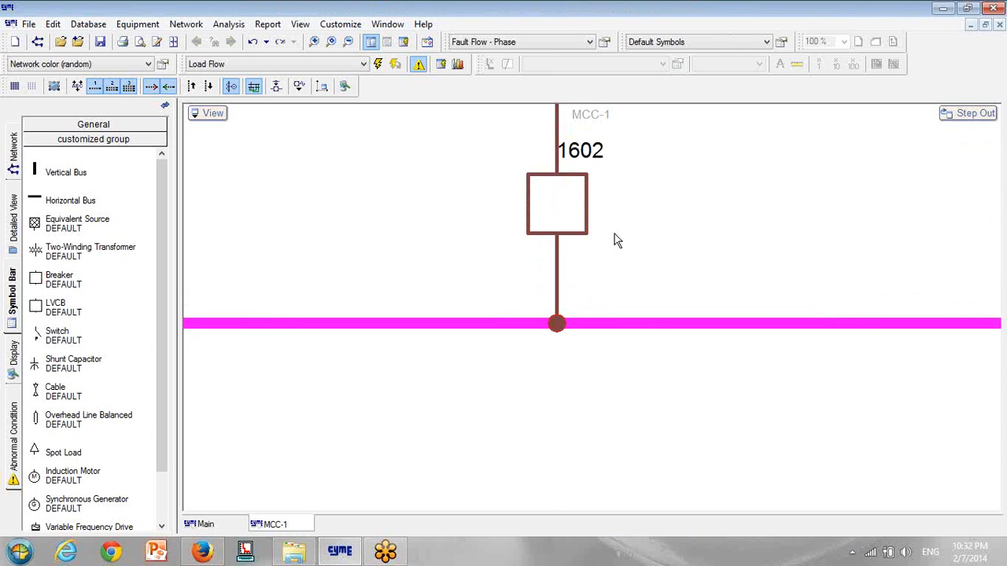
left_click_drag(616, 241, 583, 340)
scroll(582, 339, "down", 3)
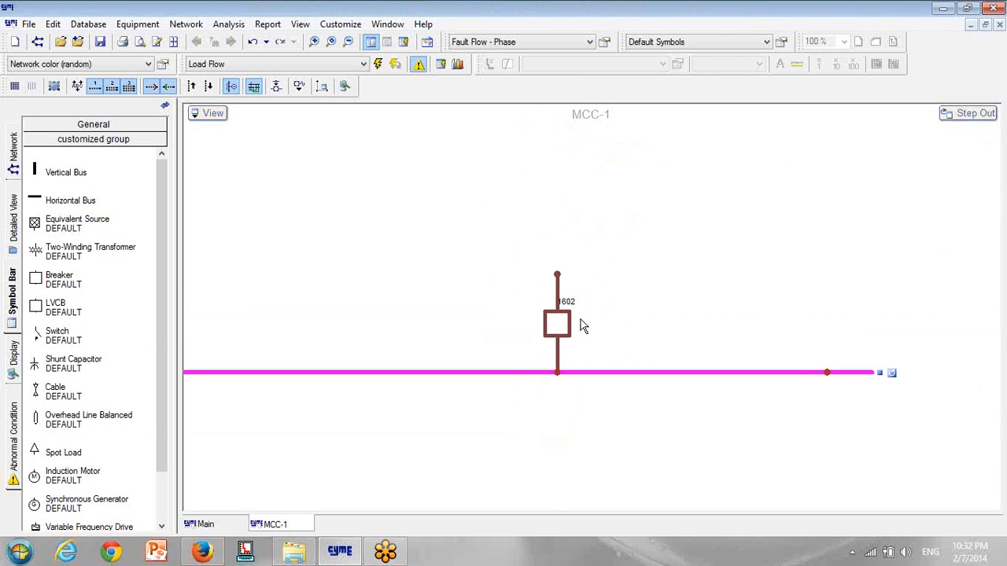
- Create a connection port from the LVCB's upper node and join the main diagram's free cable end to it atop the MCC-1 box
left_click(557, 275)
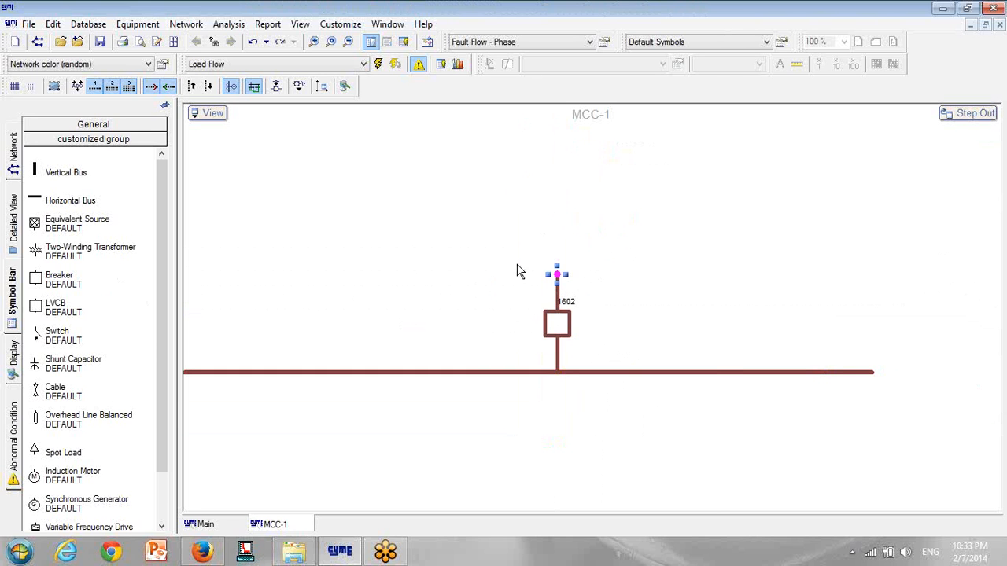
right_click(560, 276)
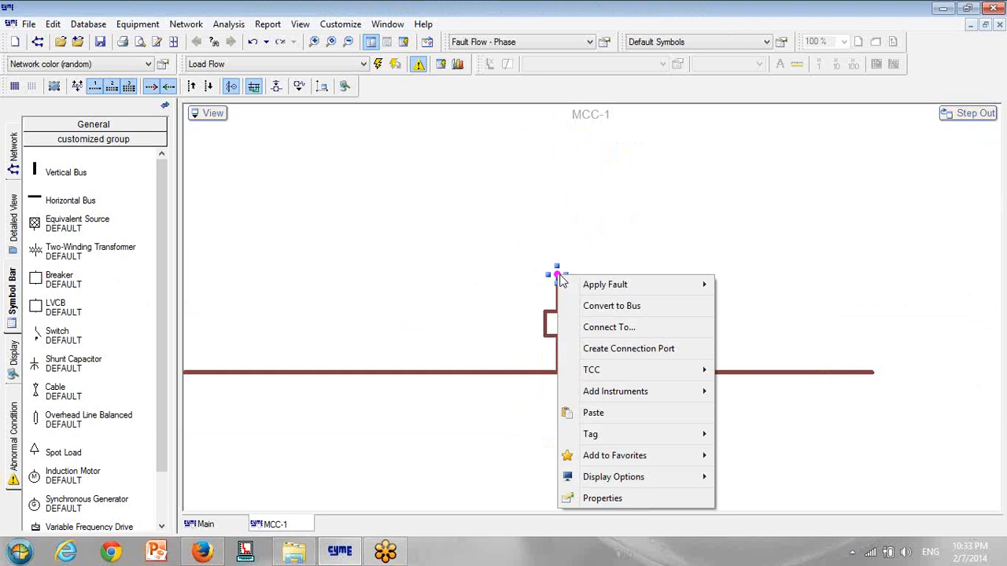
left_click(613, 351)
left_click_drag(593, 308, 592, 215)
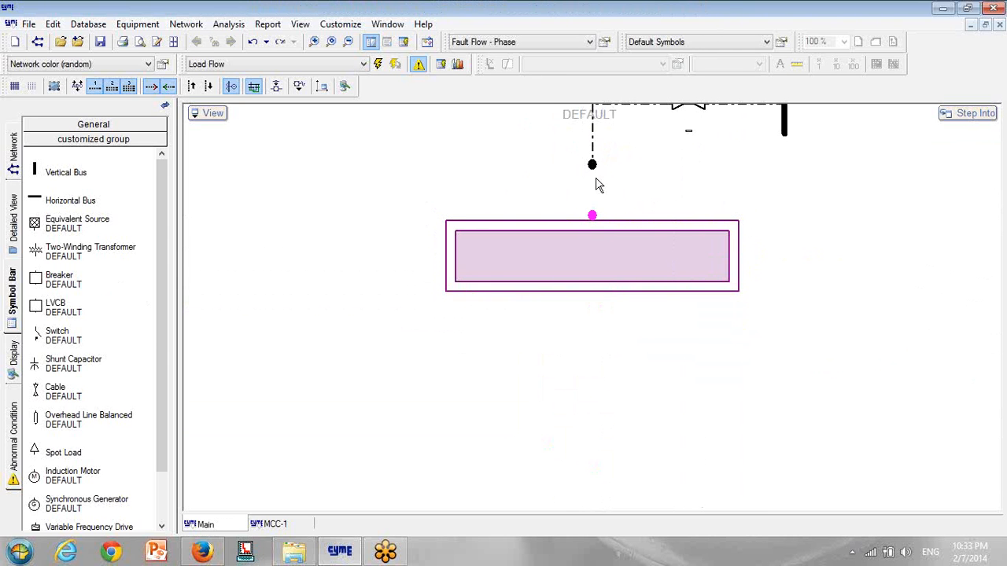
left_click_drag(593, 163, 603, 220)
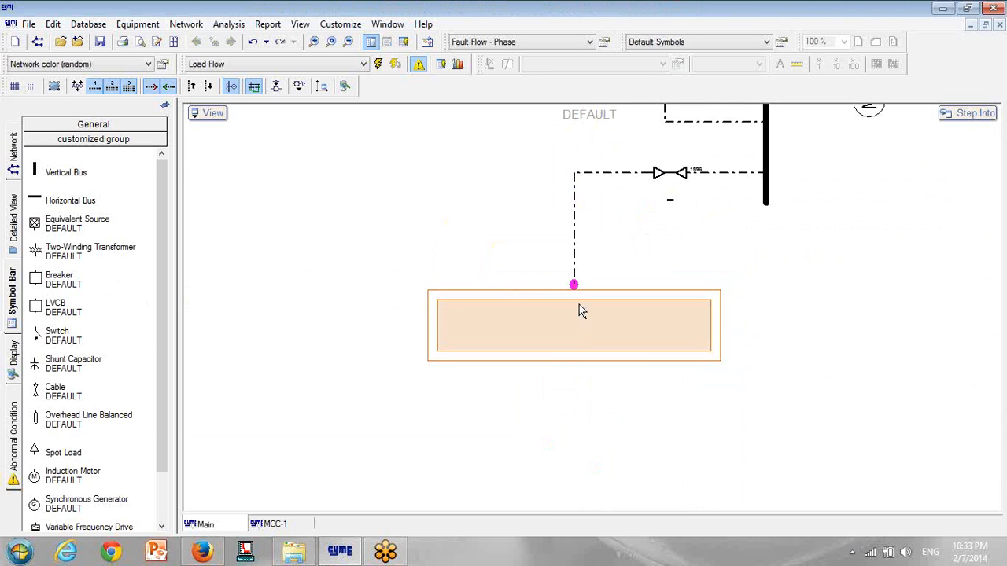
mouse_move(579, 311)
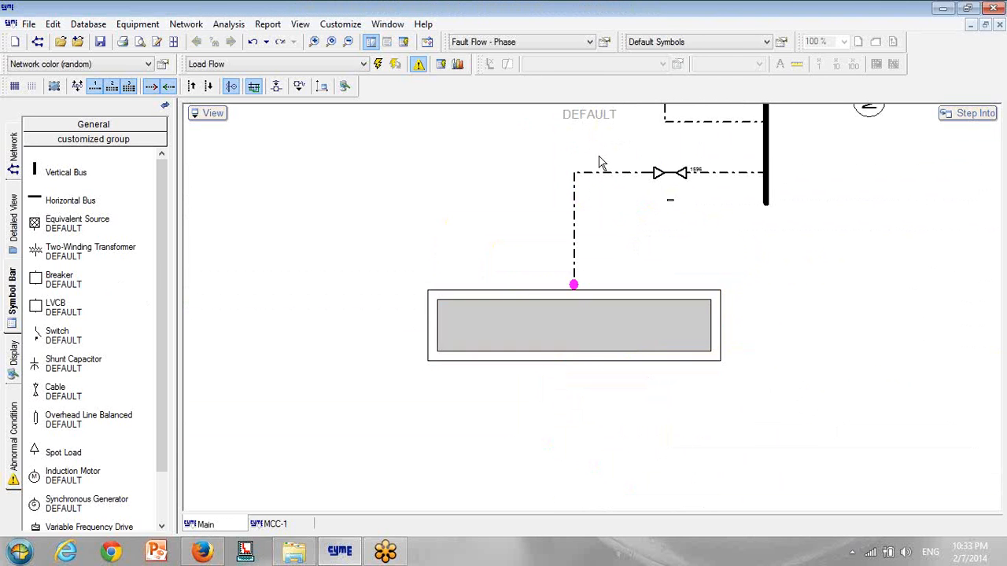
left_click_drag(615, 194, 572, 195)
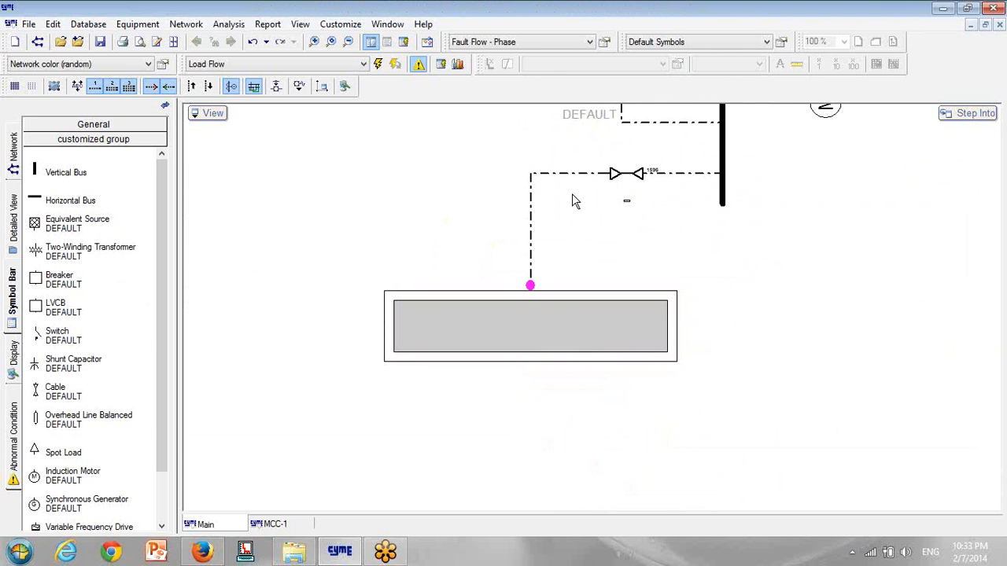
- Inside MCC-1, connect two spot loads below the left half of the bus and insert a cable in each load's line
double_click(553, 324)
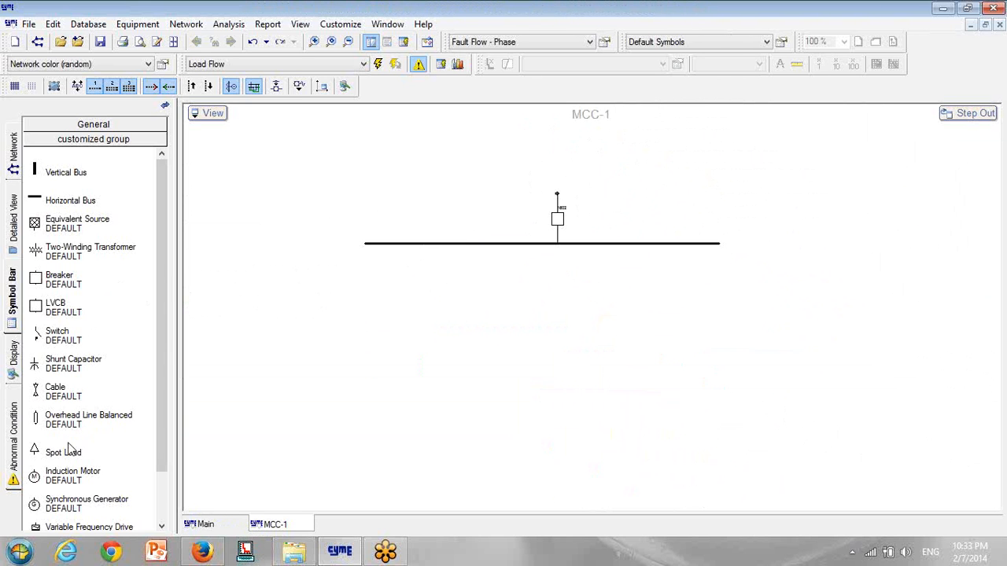
left_click(35, 452)
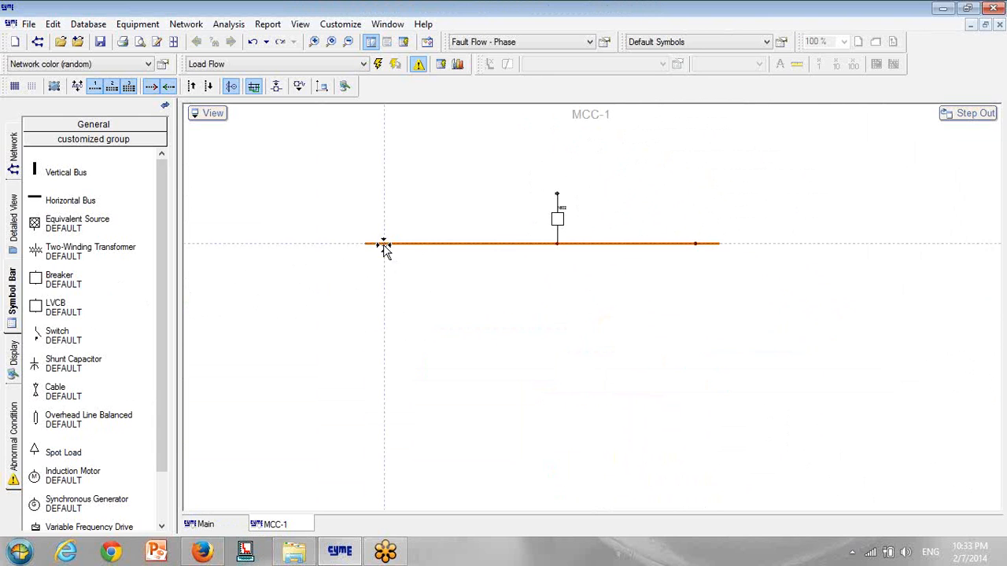
left_click(384, 397)
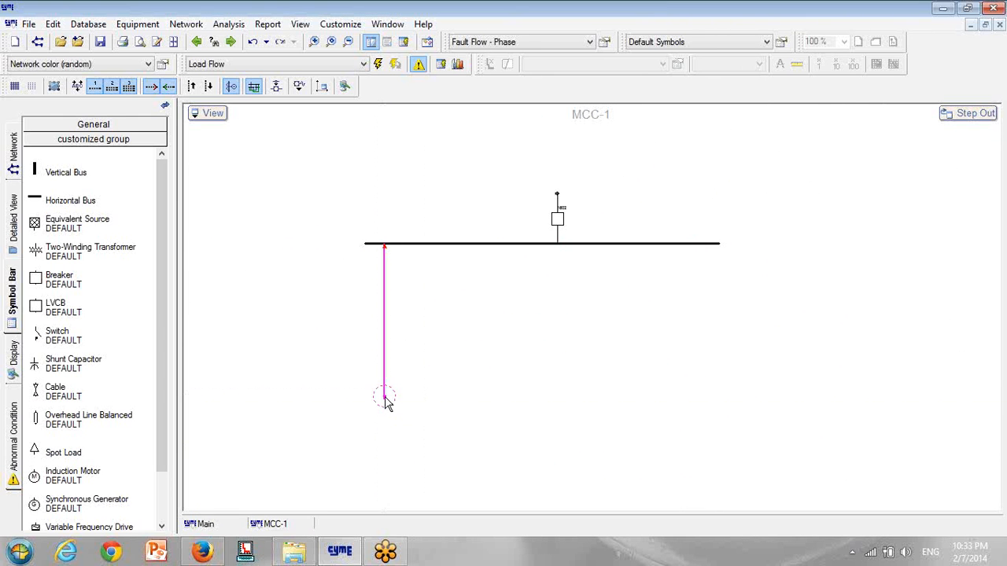
left_click(450, 246)
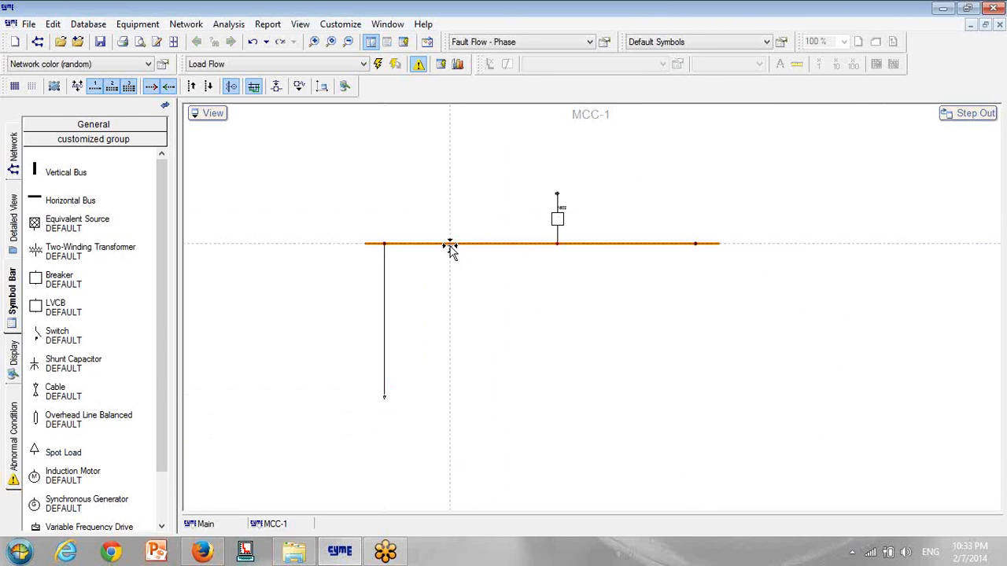
left_click(450, 245)
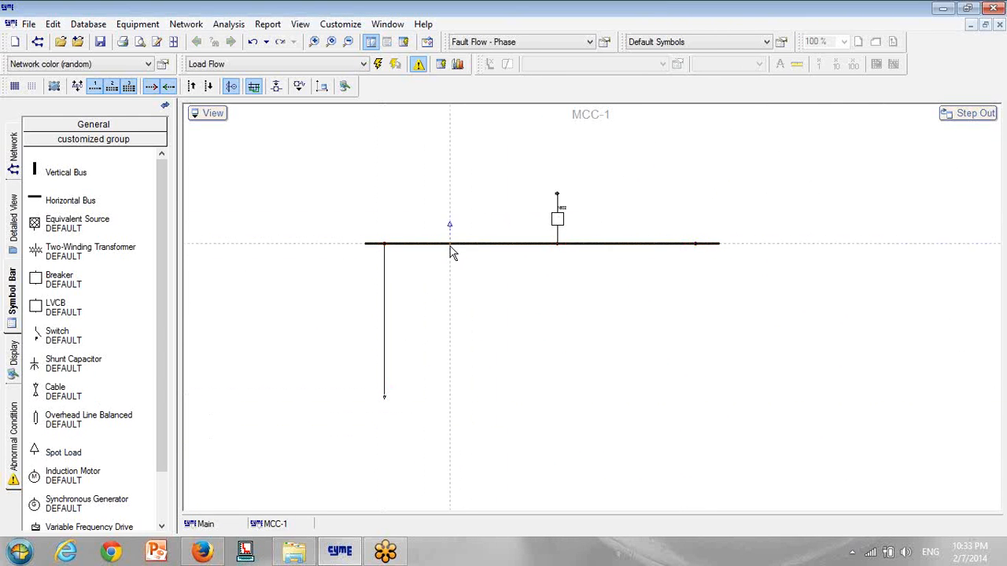
left_click(450, 395)
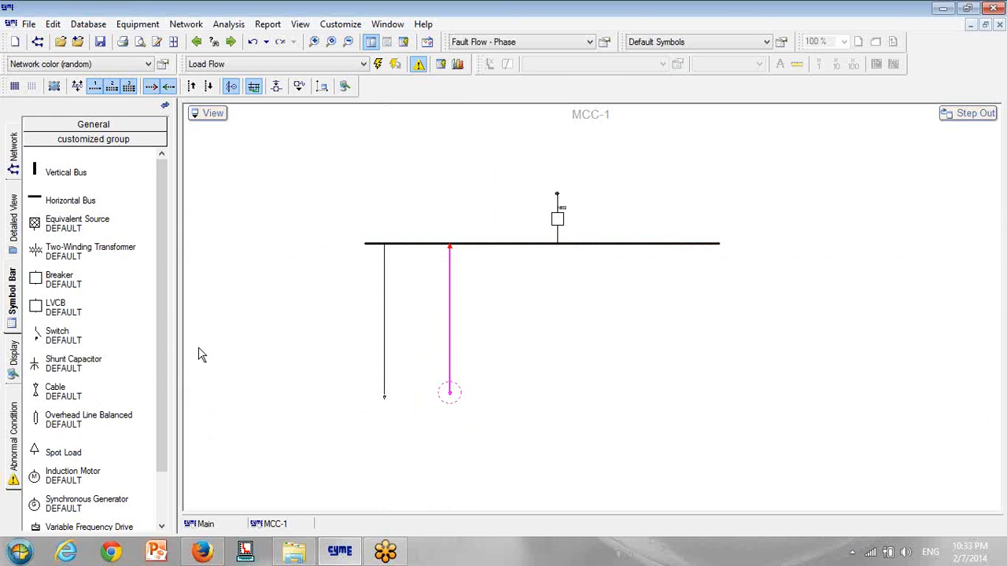
left_click_drag(36, 394, 379, 279)
left_click_drag(68, 385, 453, 285)
- Place three induction motors in a row below the right half of the MCC-1 bus
left_click_drag(35, 486, 535, 319)
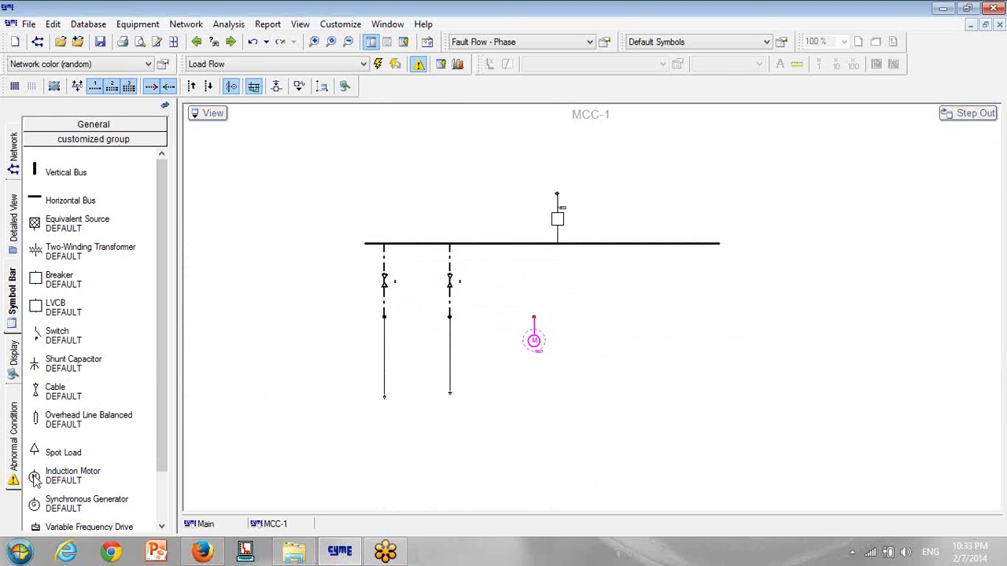
left_click_drag(35, 482, 623, 323)
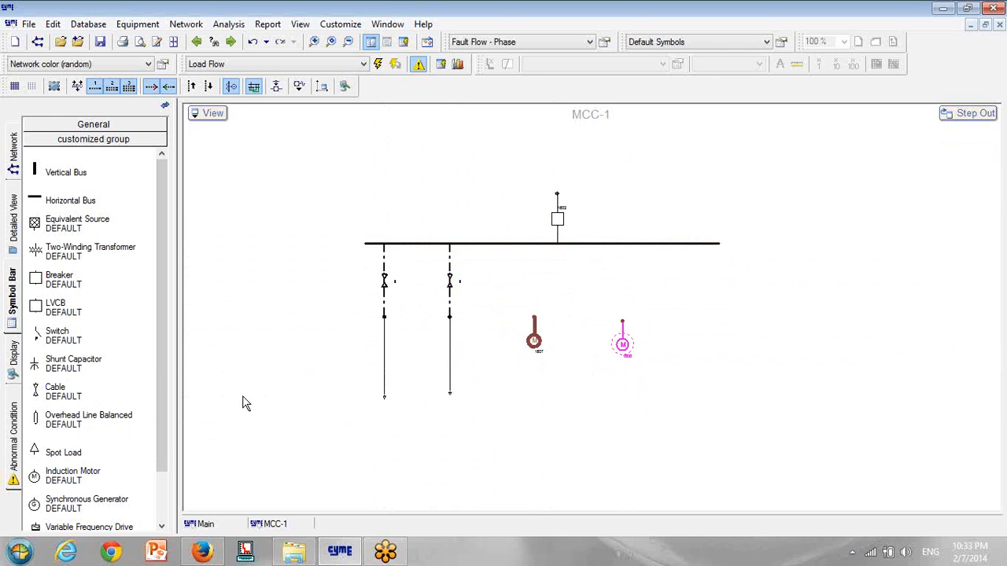
left_click_drag(38, 476, 708, 325)
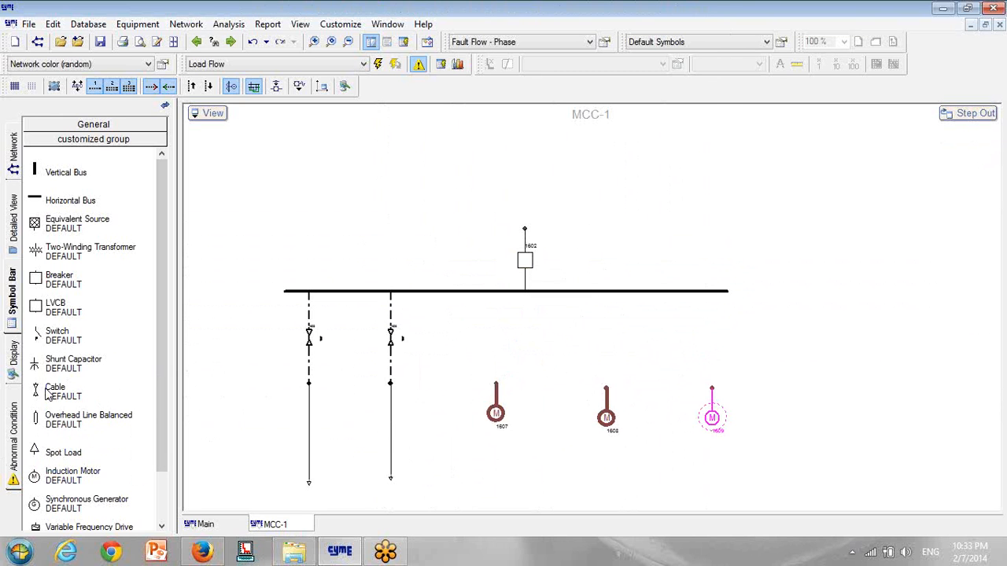
- Connect each of the three induction motors to the MCC-1 bus with its own vertical cable
left_click_drag(49, 395, 497, 292)
left_click(497, 383)
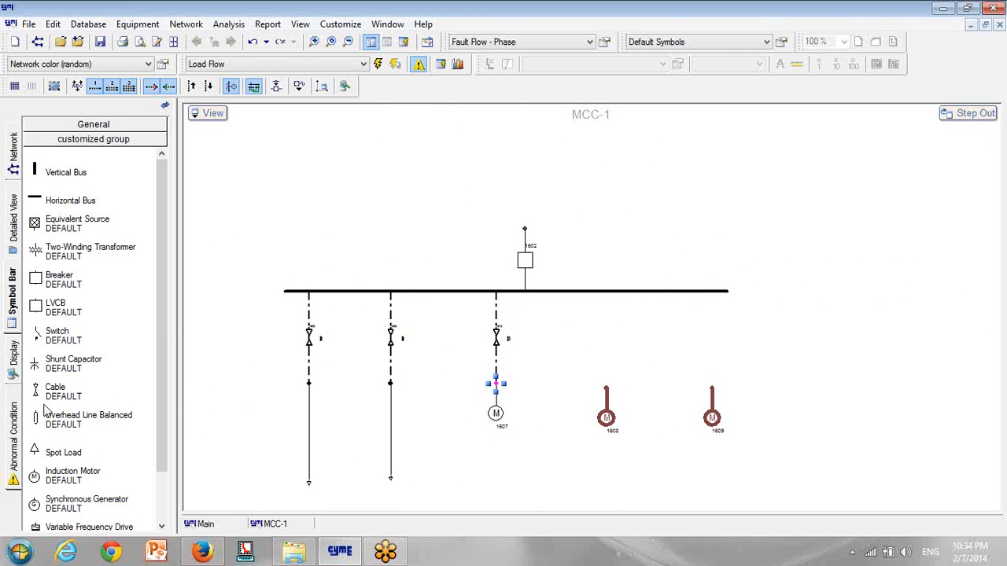
left_click_drag(39, 394, 608, 298)
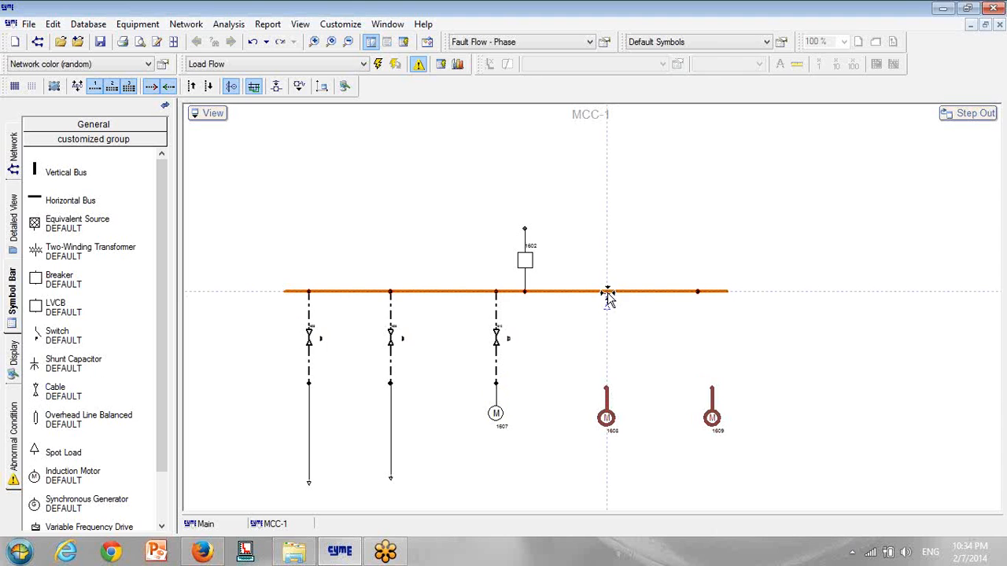
left_click(607, 293)
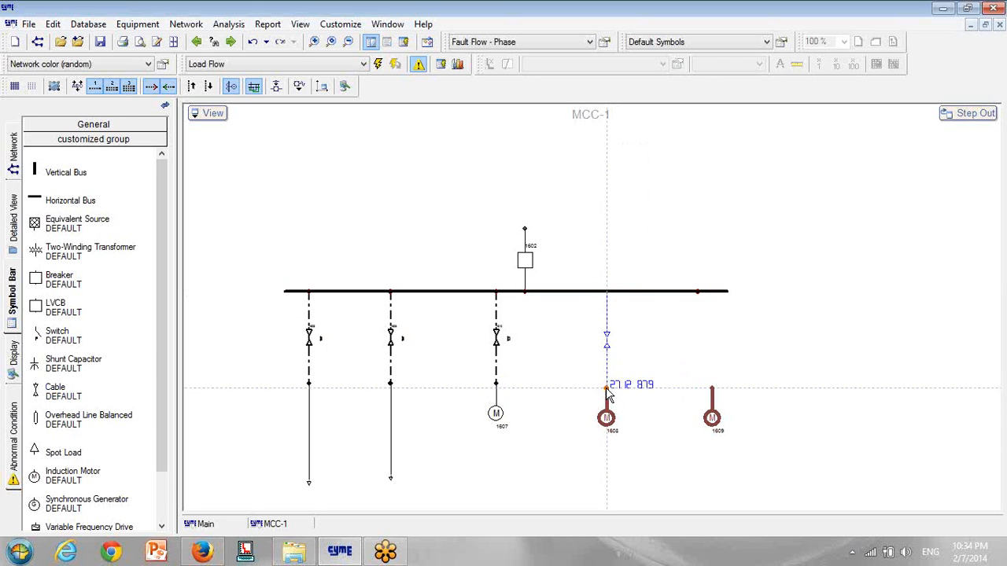
left_click(606, 389)
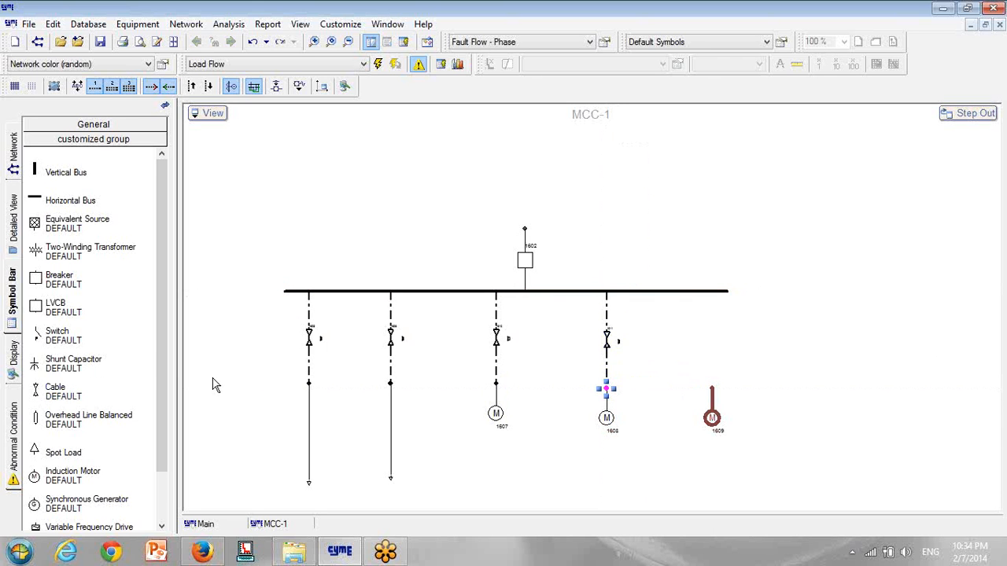
left_click(713, 293)
left_click(712, 388)
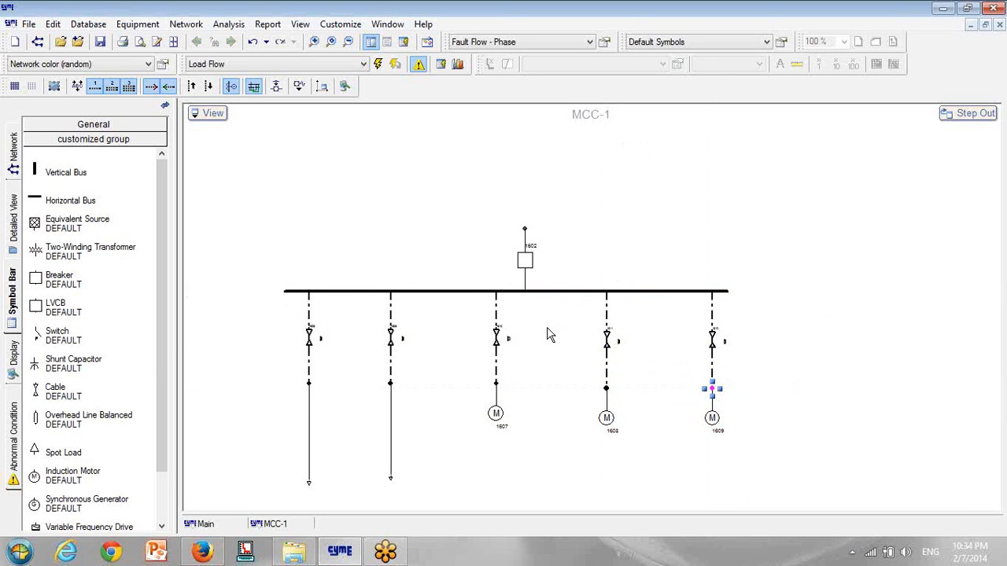
- Return to the main view, display the Overview Map and use it to frame the entire one-line diagram
left_click(213, 523)
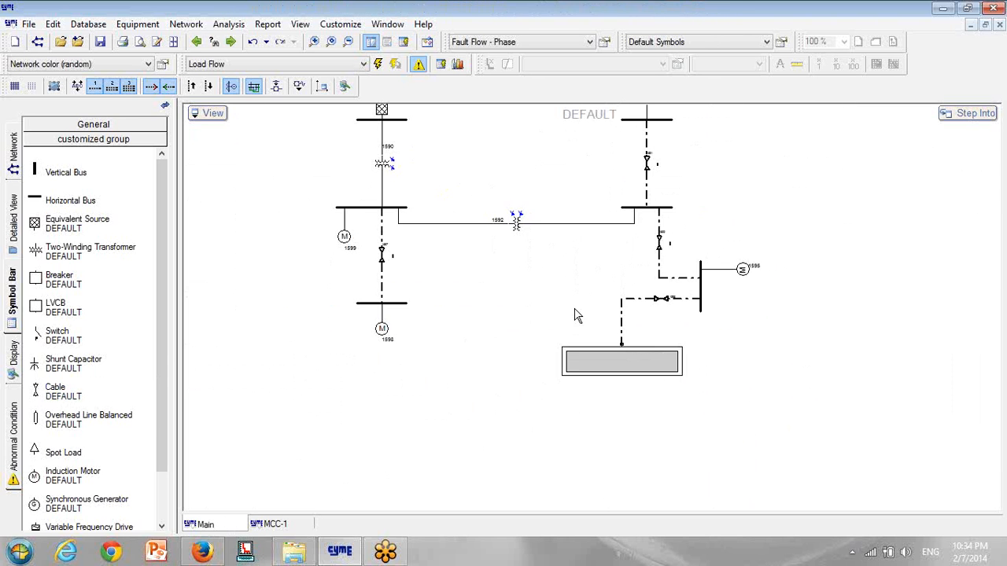
mouse_move(590, 422)
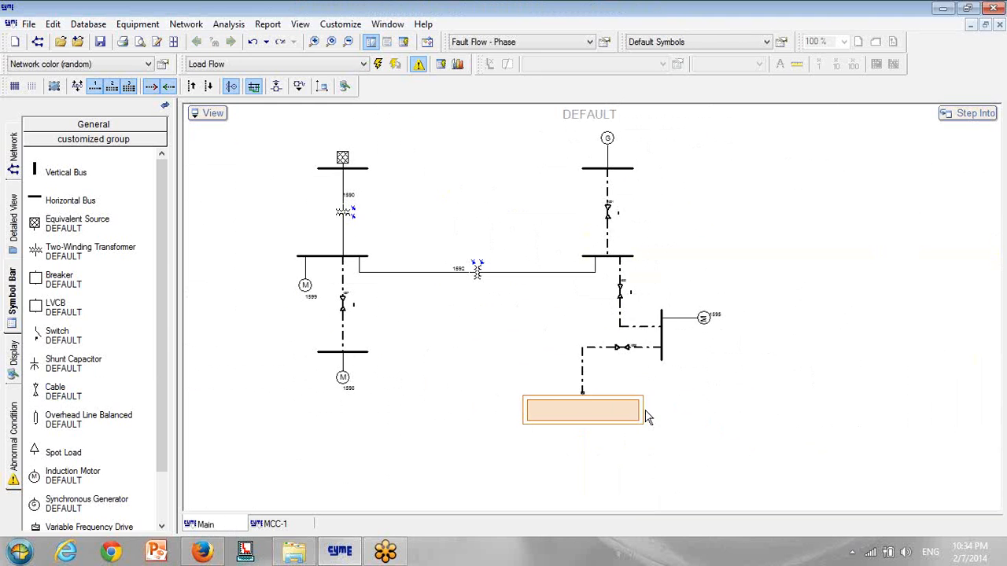
left_click(303, 27)
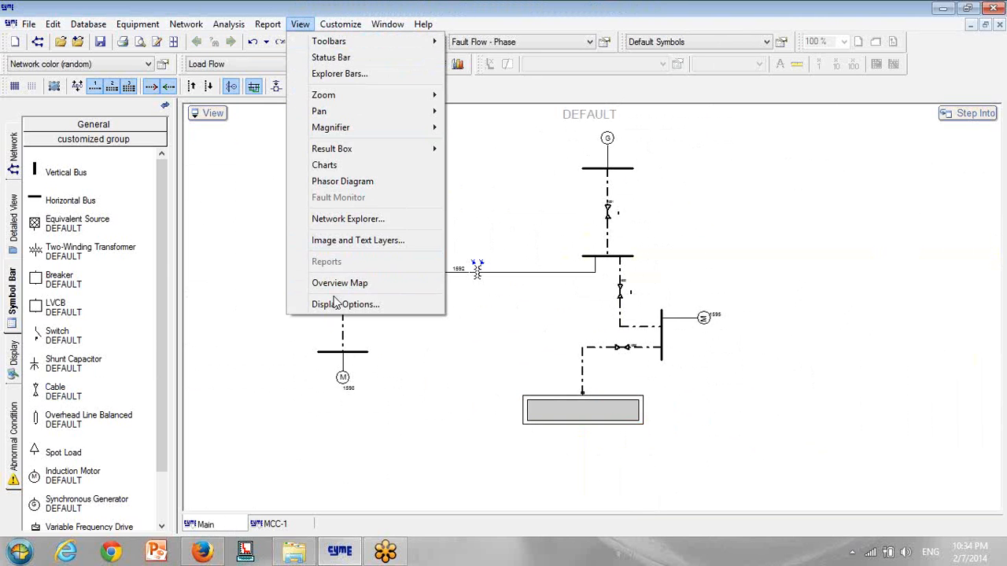
left_click(339, 284)
left_click_drag(872, 405, 857, 449)
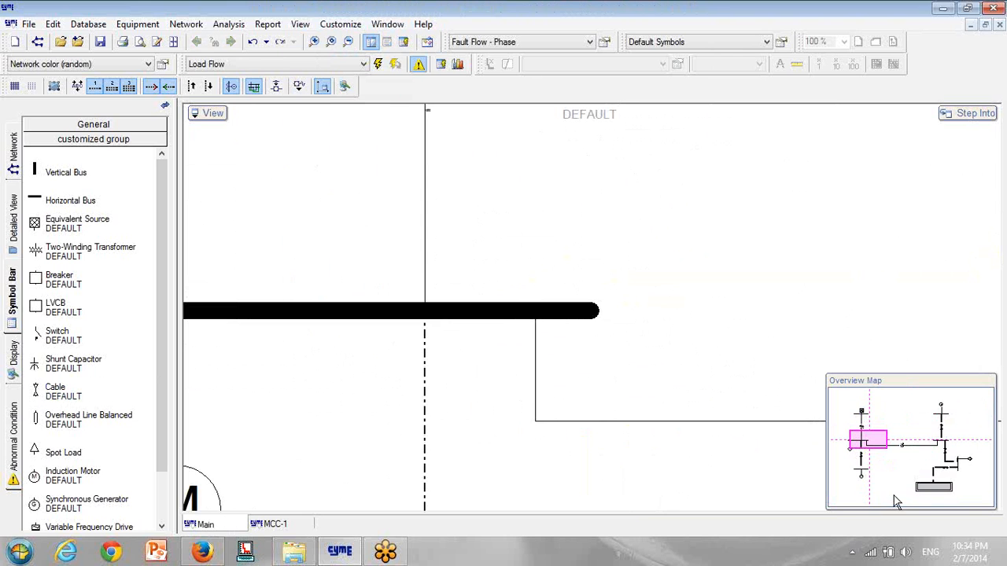
left_click_drag(841, 498, 840, 499)
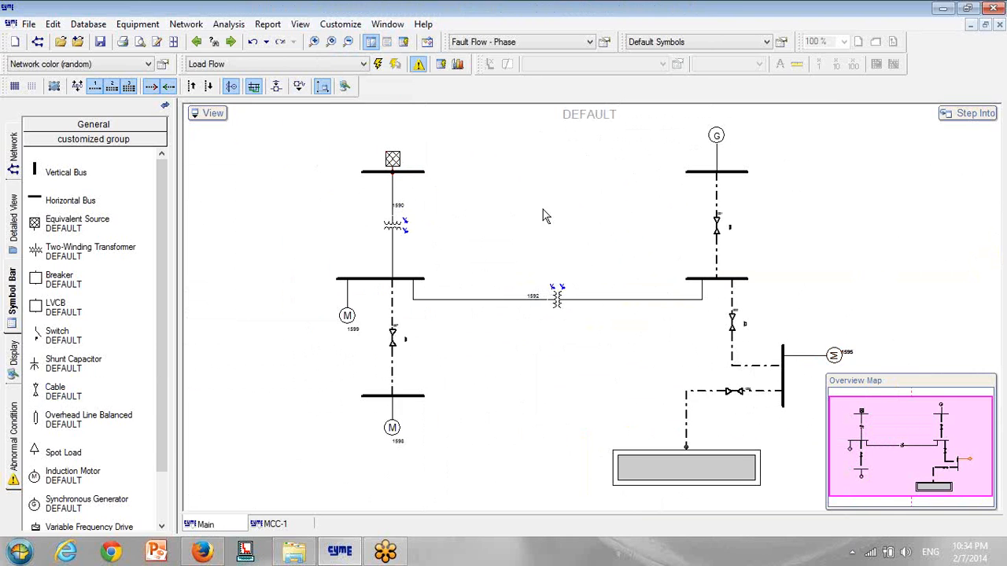
left_click_drag(543, 209, 514, 209)
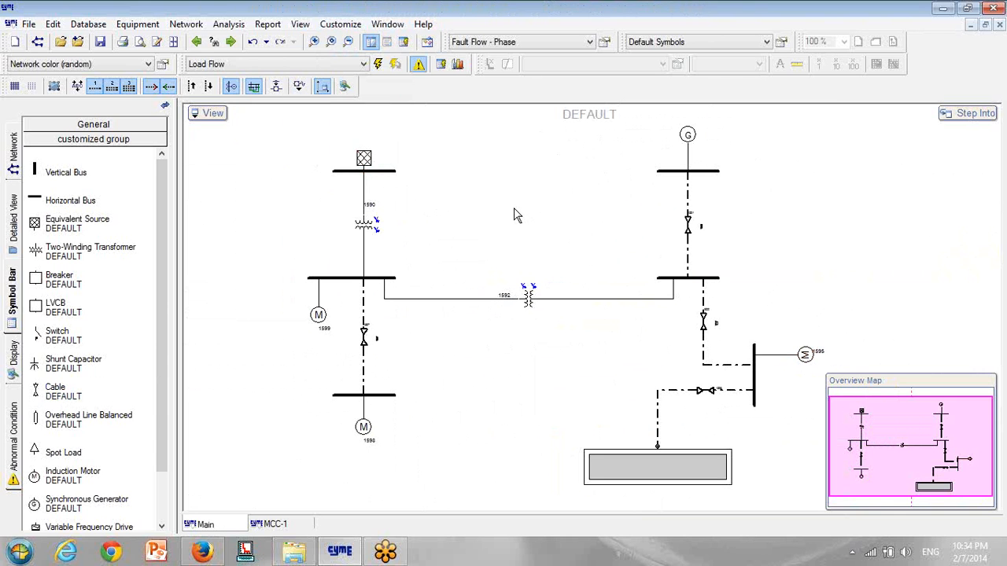
- Assign the TYPICAL-33KV device to the equivalent source, review its equipment data and accept the network properties
double_click(362, 160)
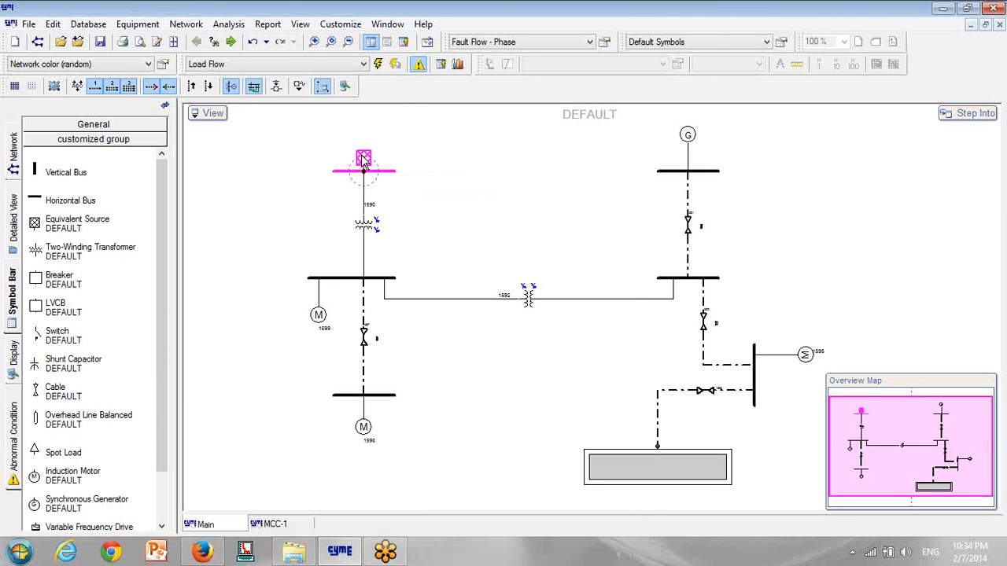
left_click(315, 80)
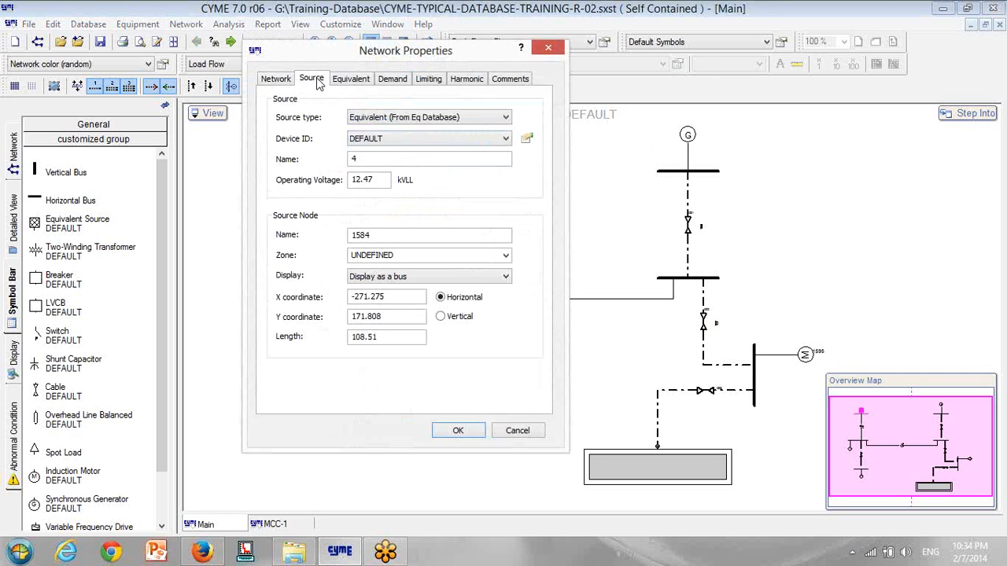
left_click(377, 138)
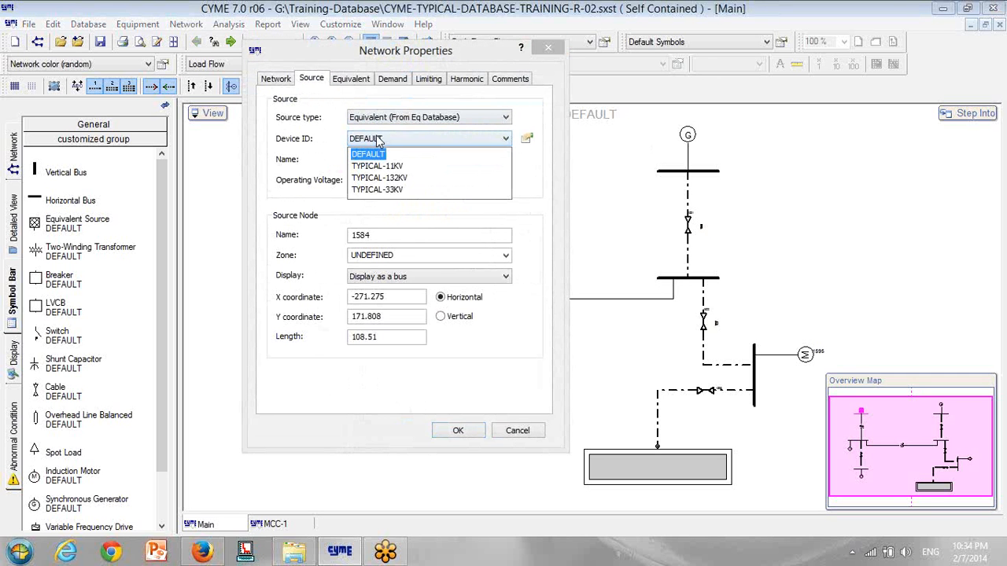
left_click(370, 190)
left_click(526, 138)
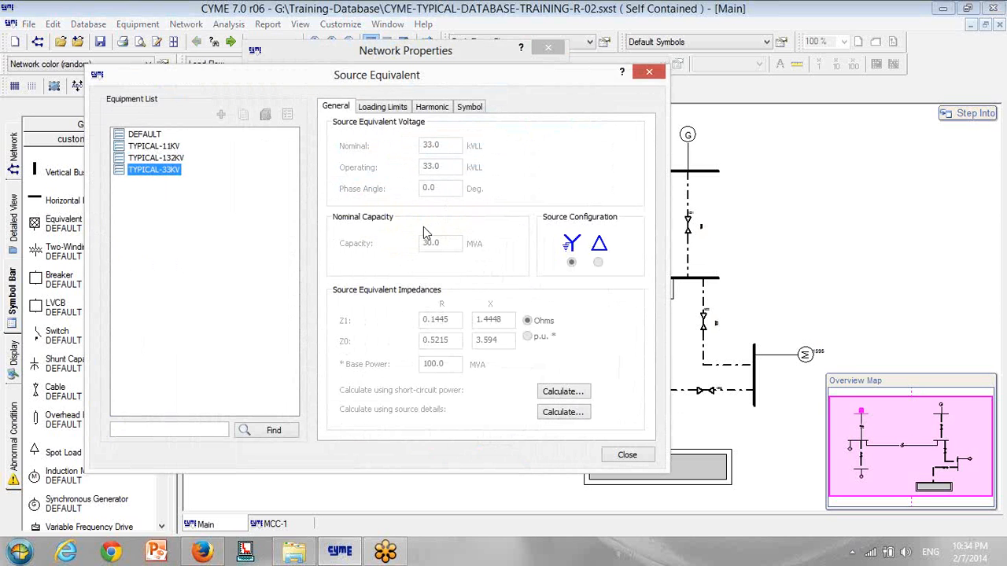
left_click(630, 456)
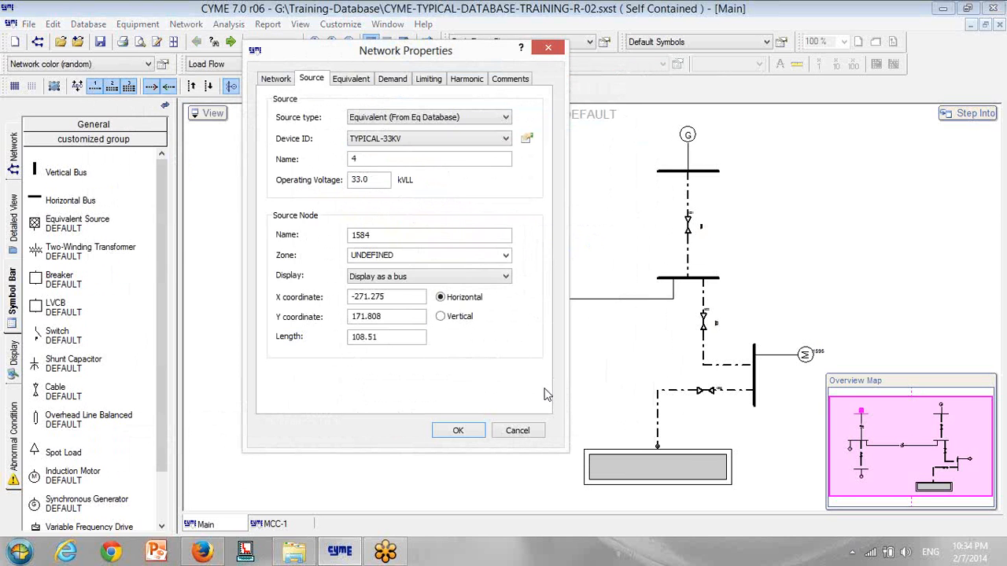
left_click(460, 431)
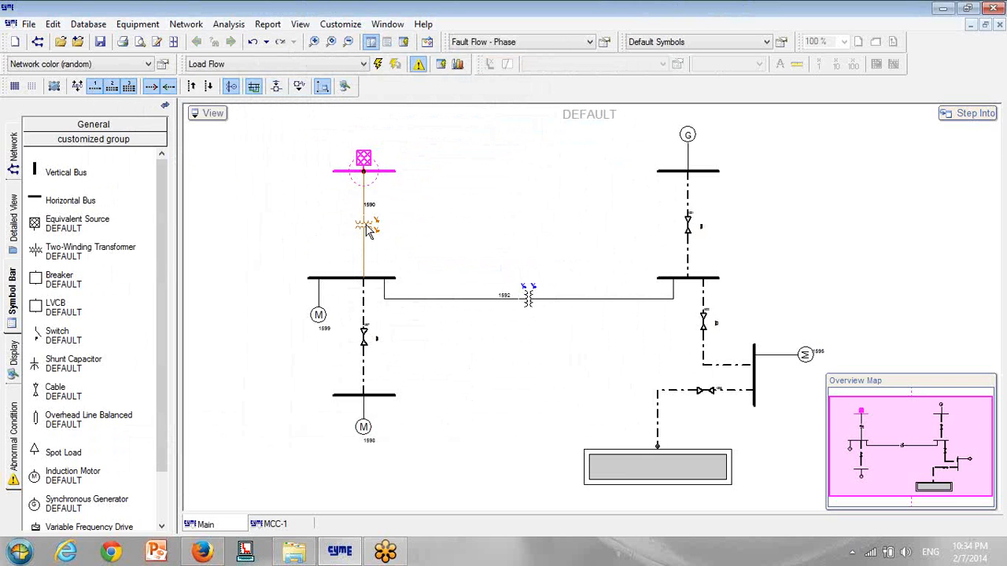
- Assign the 30MVA-33/11.5KV equipment to the two-winding transformer below the source bus
mouse_move(368, 229)
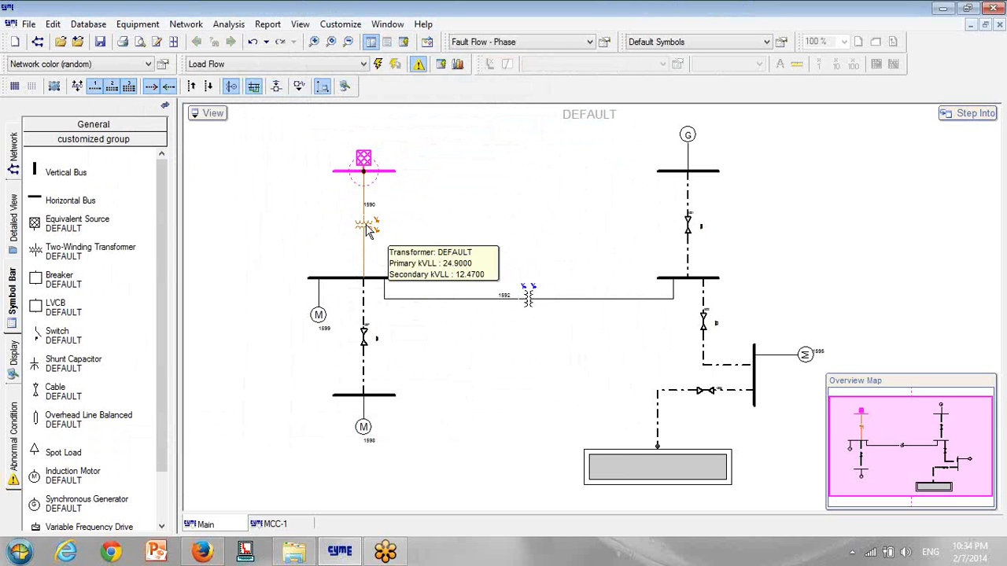
left_click(368, 228)
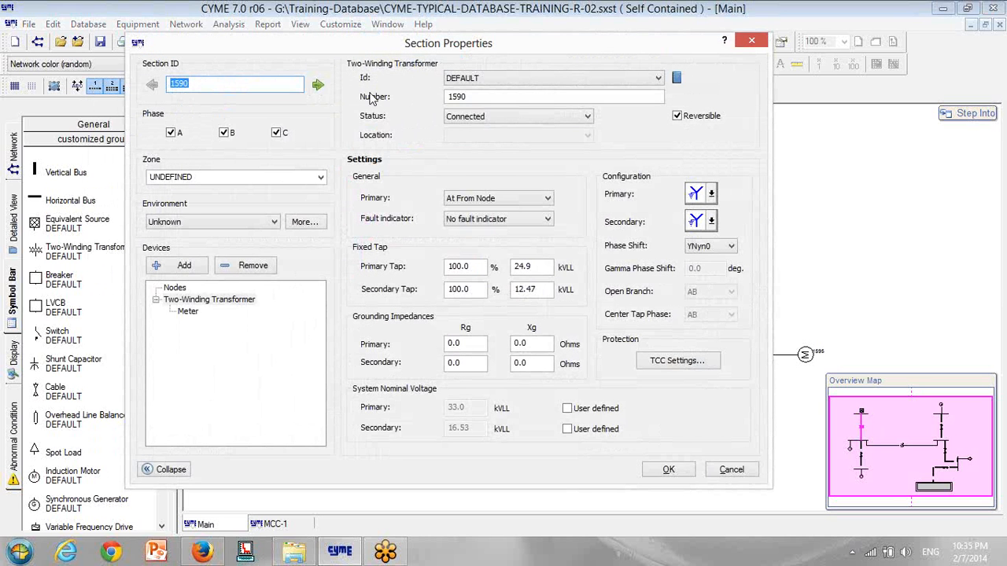
left_click(519, 79)
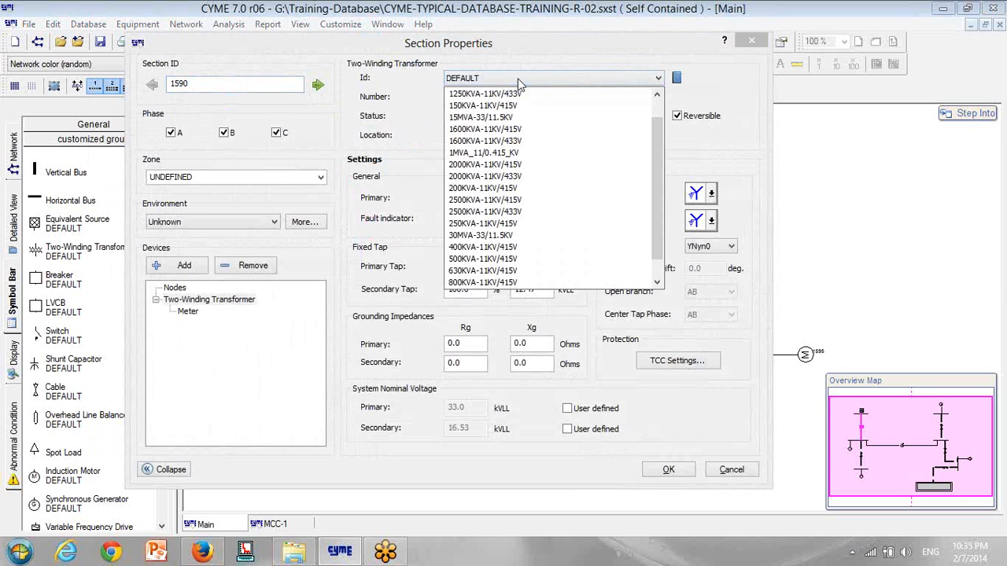
left_click(472, 236)
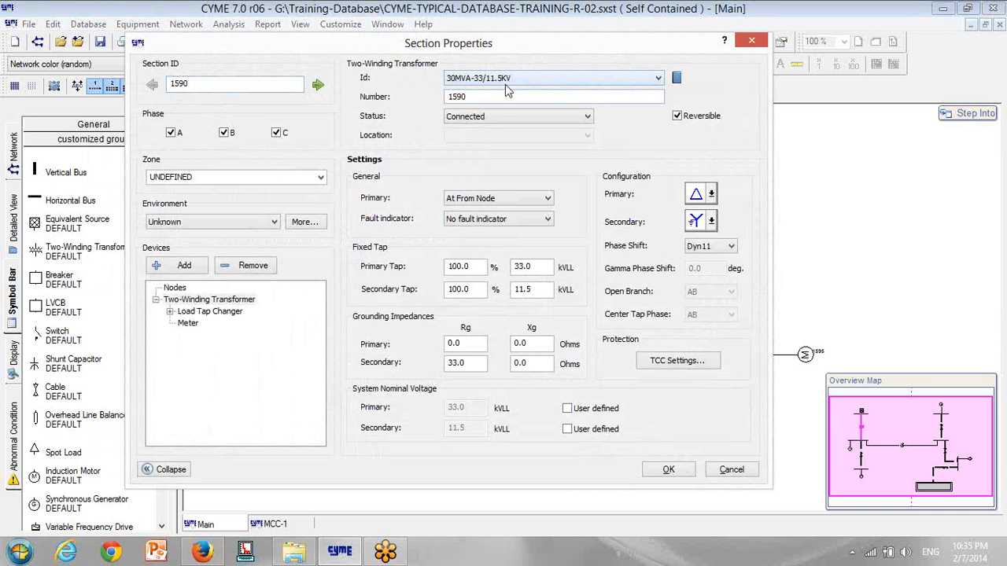
- In that transformer's load tap changer, deselect phase A, enter 100 % voltage, set the mode to Fixed Tap and accept
left_click(170, 312)
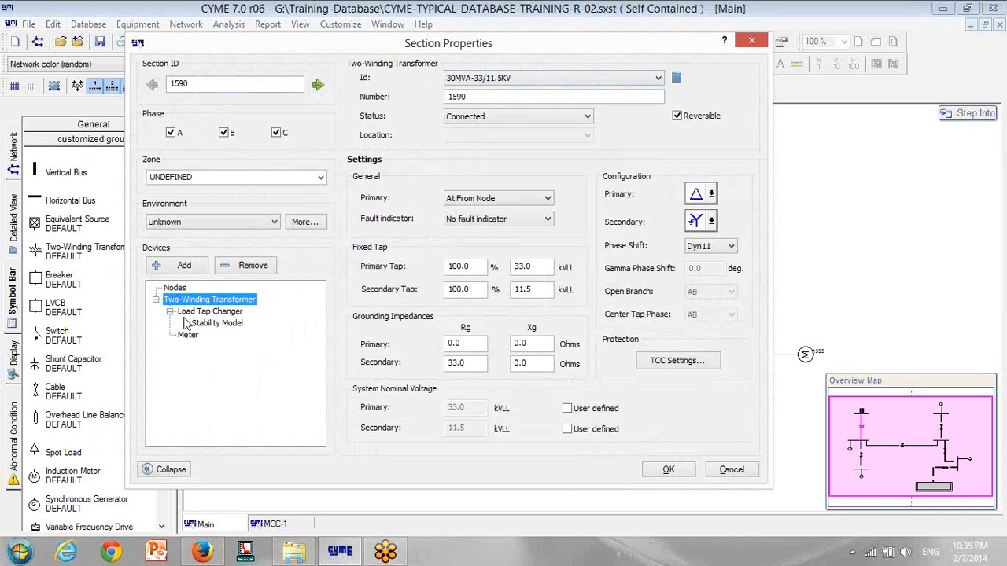
left_click(214, 313)
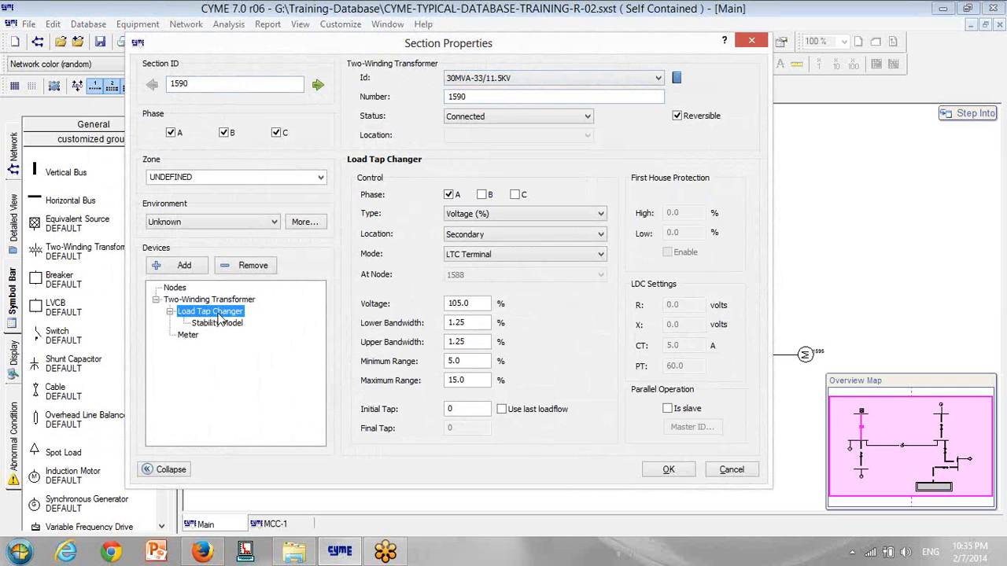
left_click(448, 195)
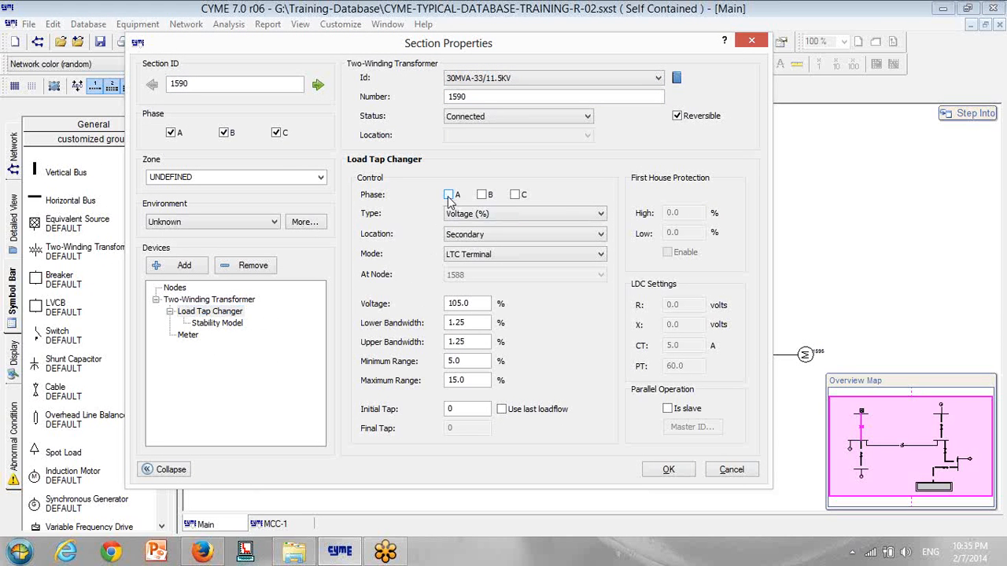
double_click(473, 306)
type("1")
left_click(487, 255)
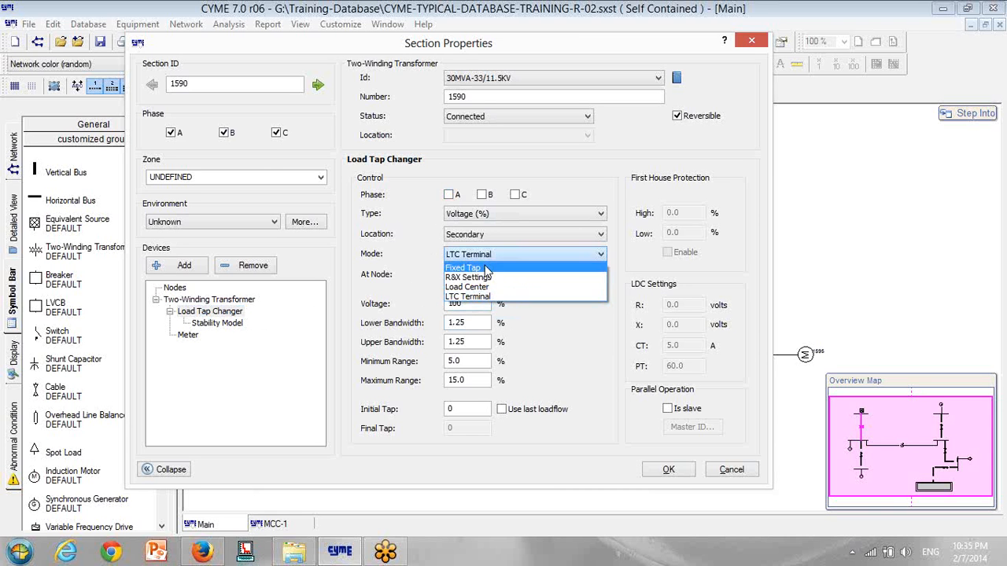
left_click(486, 269)
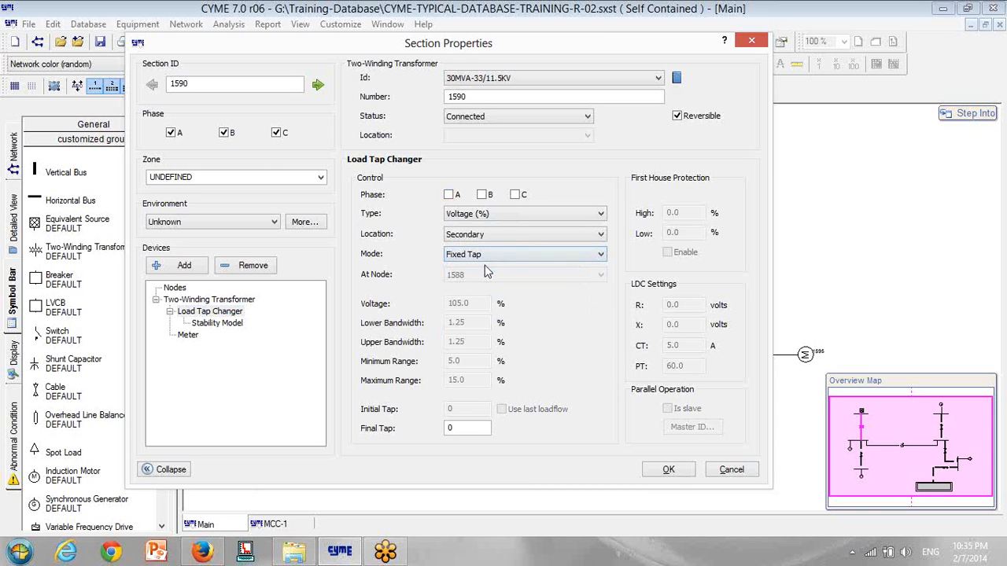
left_click(669, 470)
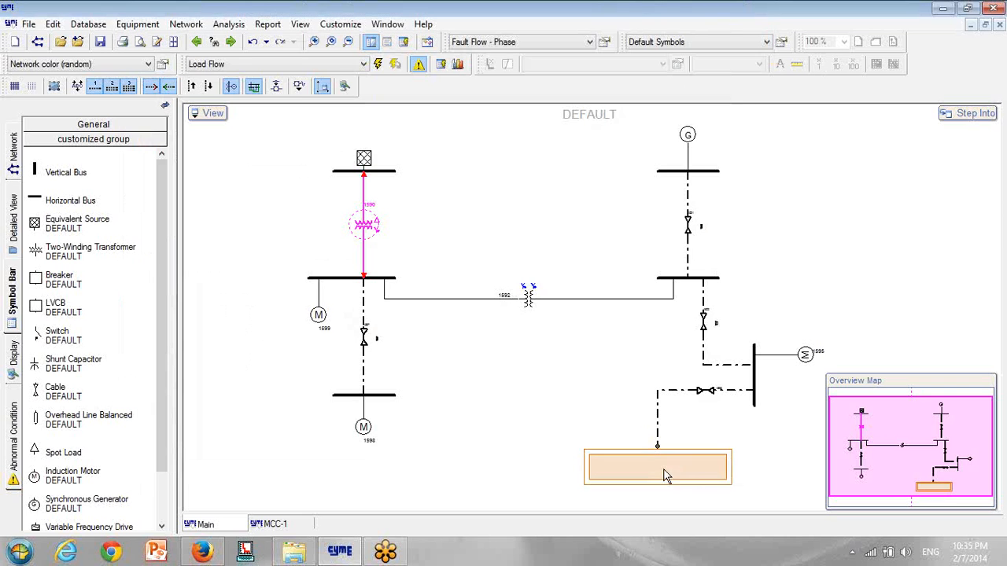
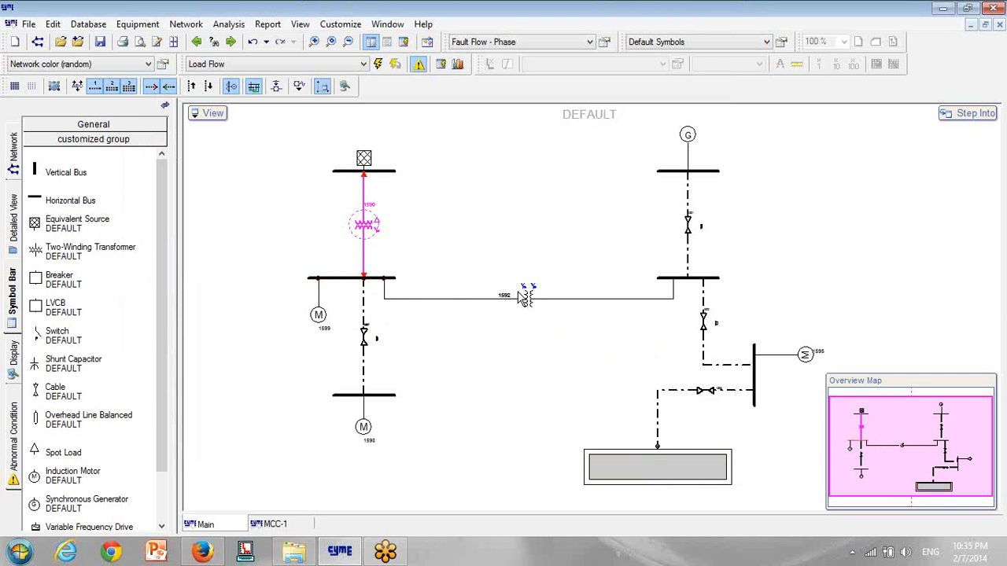
- Assign the 2000KVA-11KV/433V equipment to the two-winding transformer on the horizontal line linking the two middle buses
mouse_move(530, 303)
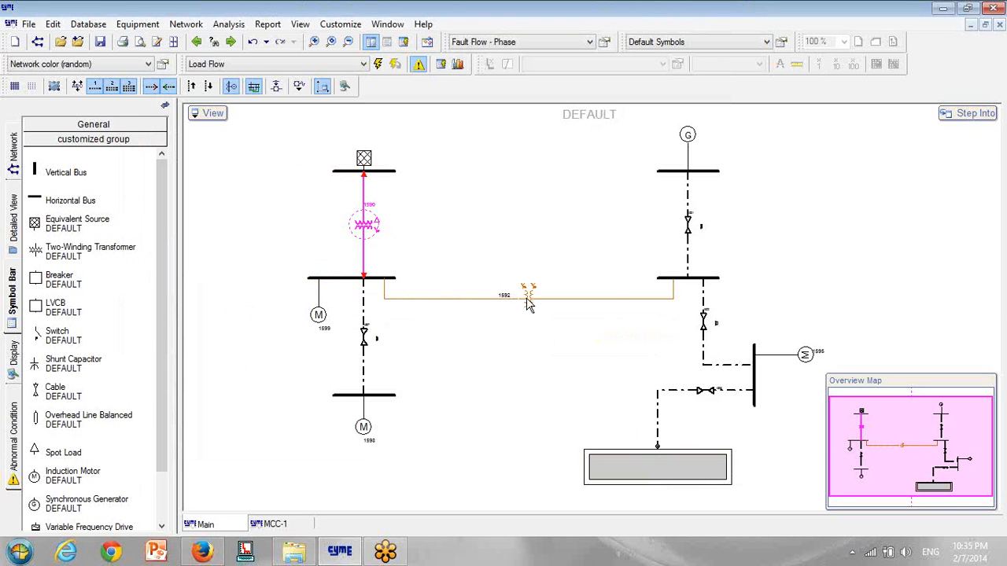
double_click(529, 299)
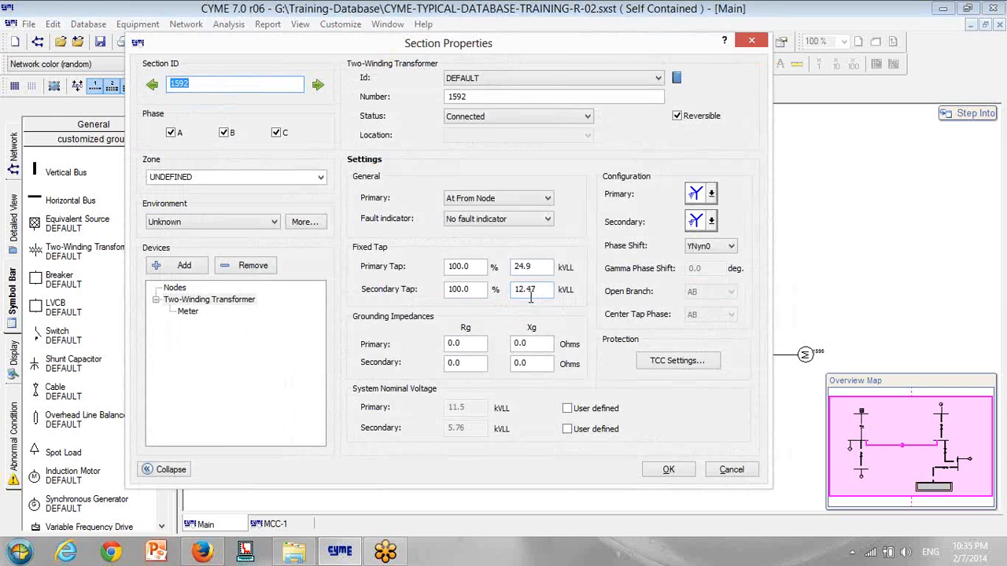
left_click(579, 79)
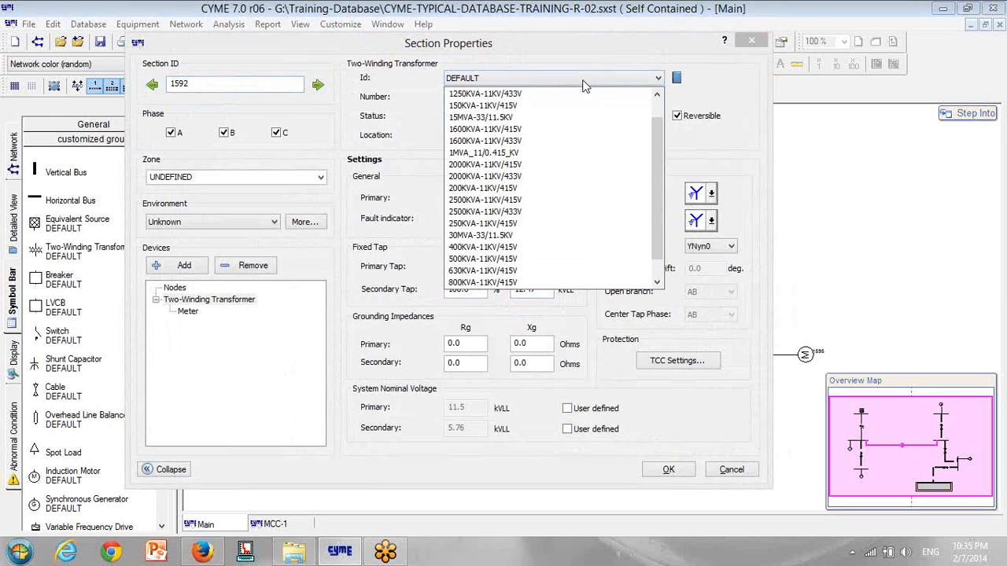
left_click(483, 177)
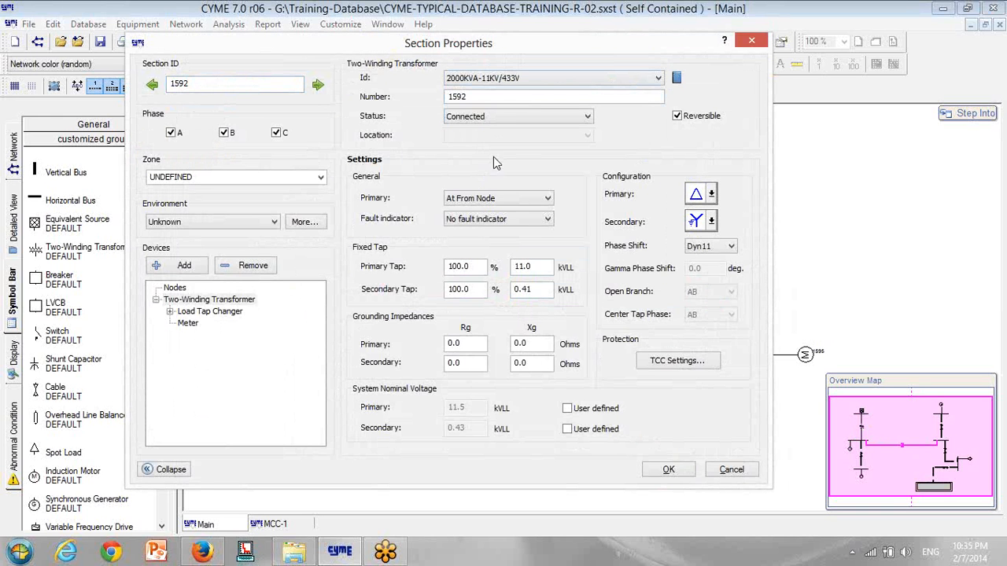
- In this transformer's load tap changer, deselect phase A and set the mode to Fixed Tap
left_click(171, 312)
left_click(197, 312)
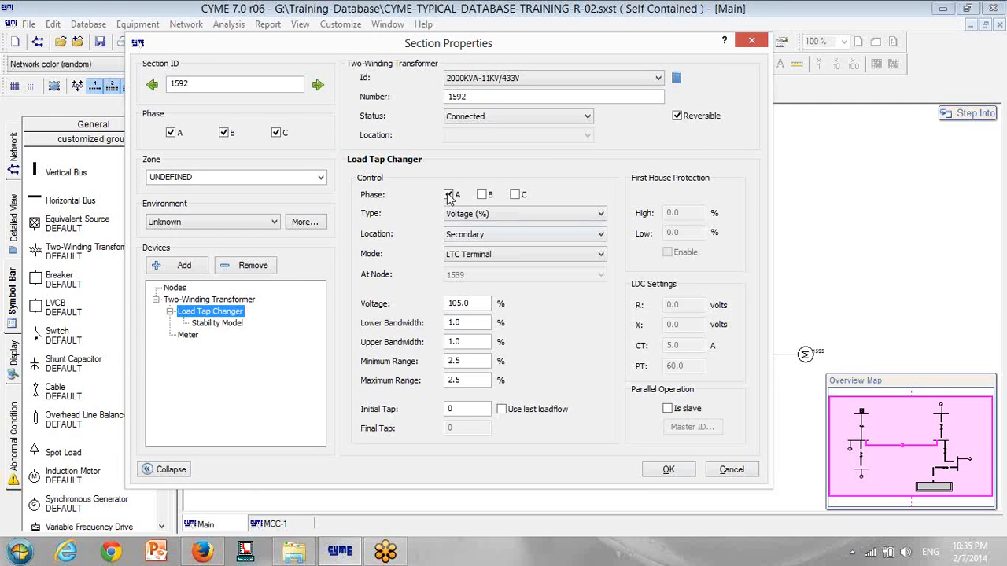
left_click(488, 257)
left_click(488, 268)
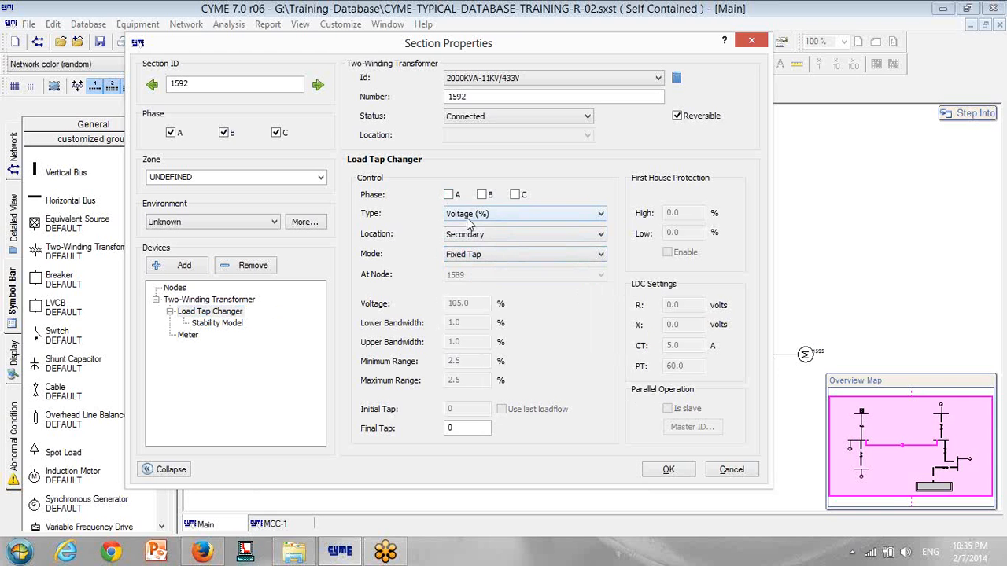
- Try the LTC Terminal mode with a voltage of 100 % and the Voltage (%) control type
left_click(482, 258)
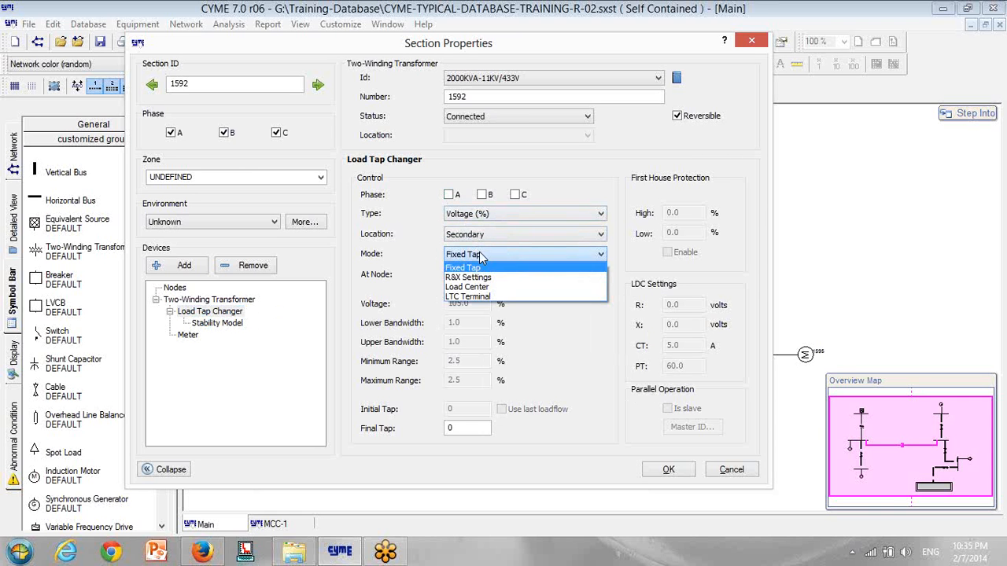
left_click(483, 298)
double_click(478, 301)
type("1")
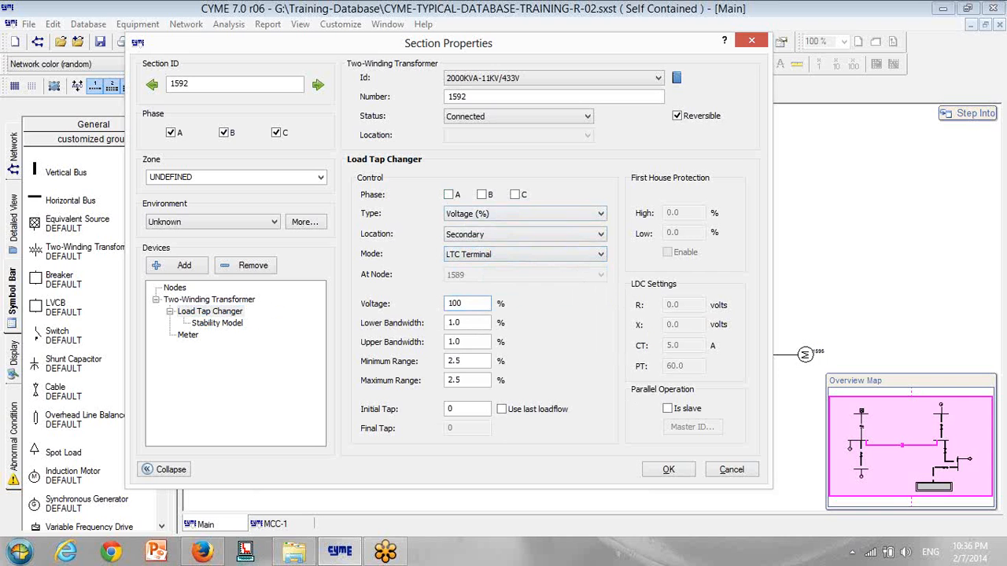
left_click(494, 214)
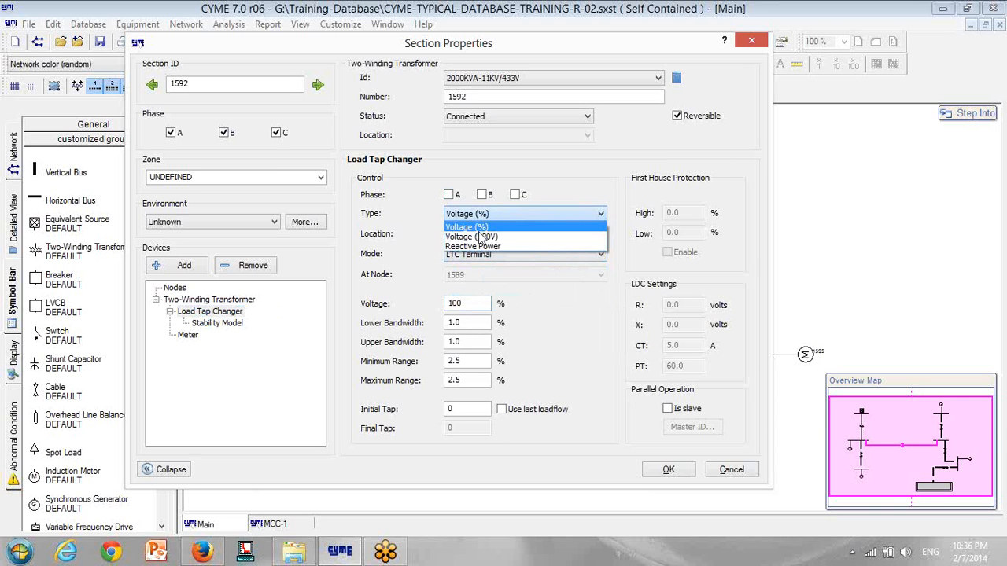
left_click(493, 227)
- Set the load tap changer mode back to Fixed Tap and accept the transformer's properties
left_click(513, 254)
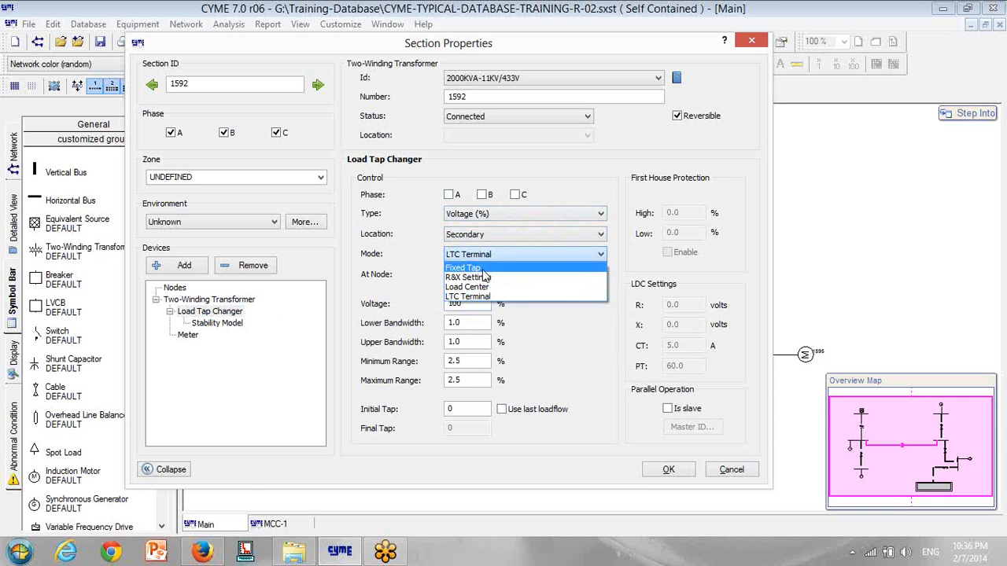
left_click(472, 268)
left_click(669, 470)
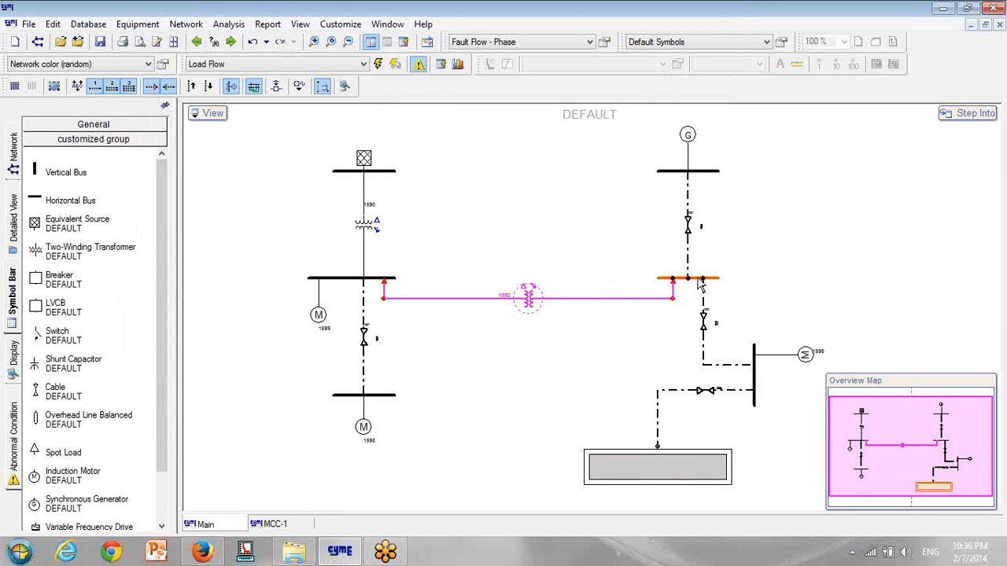
- Assign the TYPICAL-600KVA_0.415KV equipment to the synchronous generator and accept its section properties
double_click(688, 135)
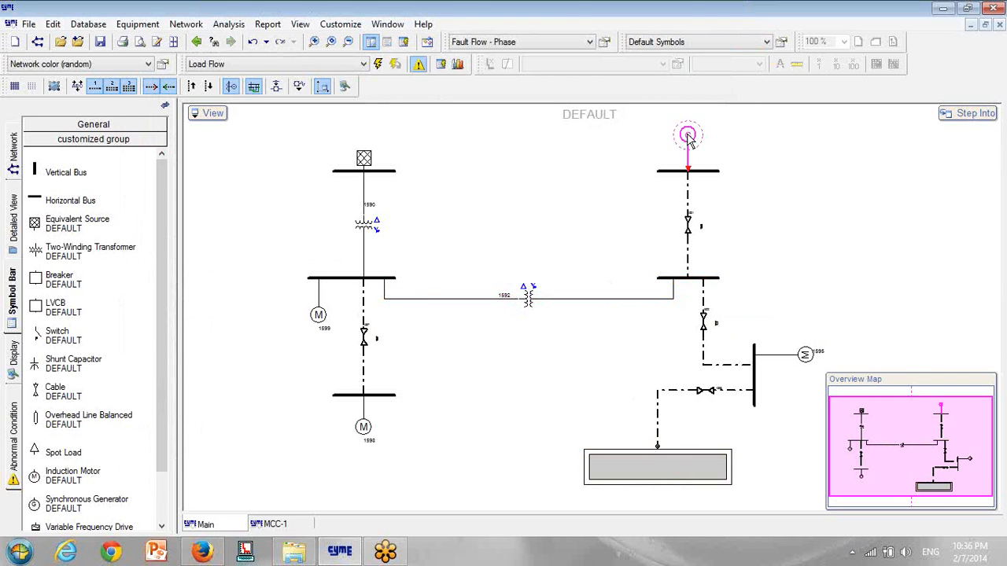
left_click(525, 78)
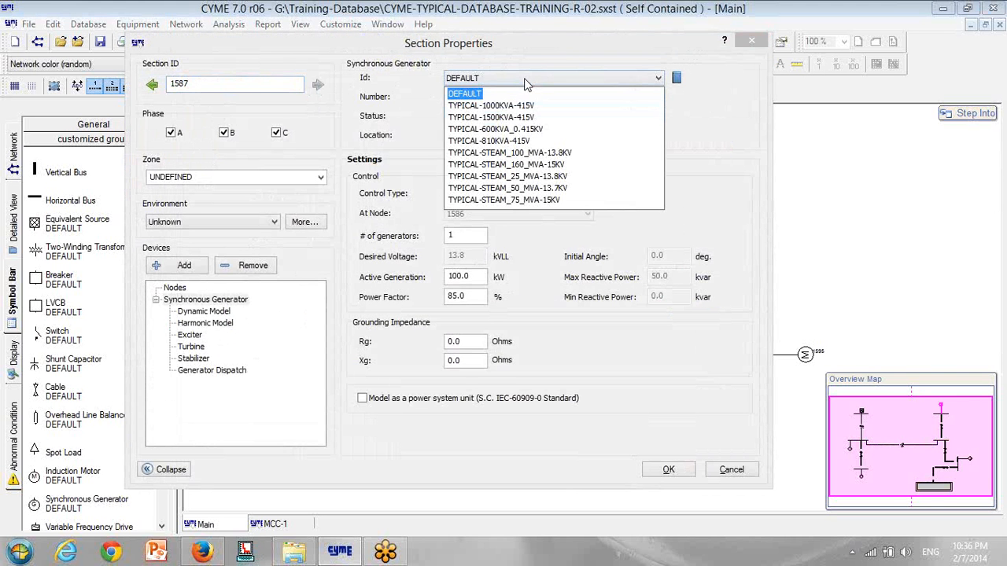
left_click(489, 131)
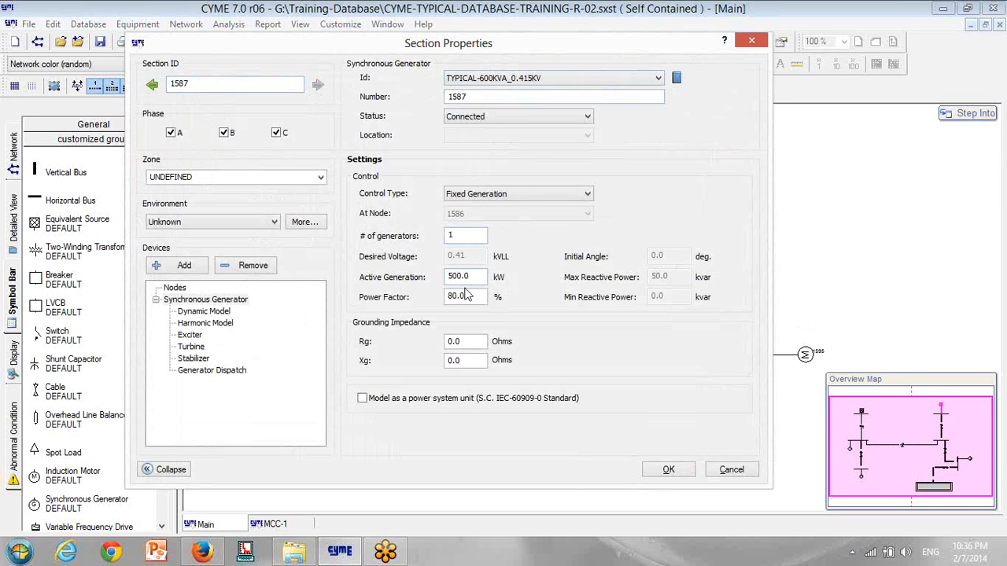
left_click(675, 472)
- Assign type 1KV_300MM2_4C_CU_XLPE_A_50HZ with 2 in parallel to the cable below the generator bus and accept its properties
left_click(690, 230)
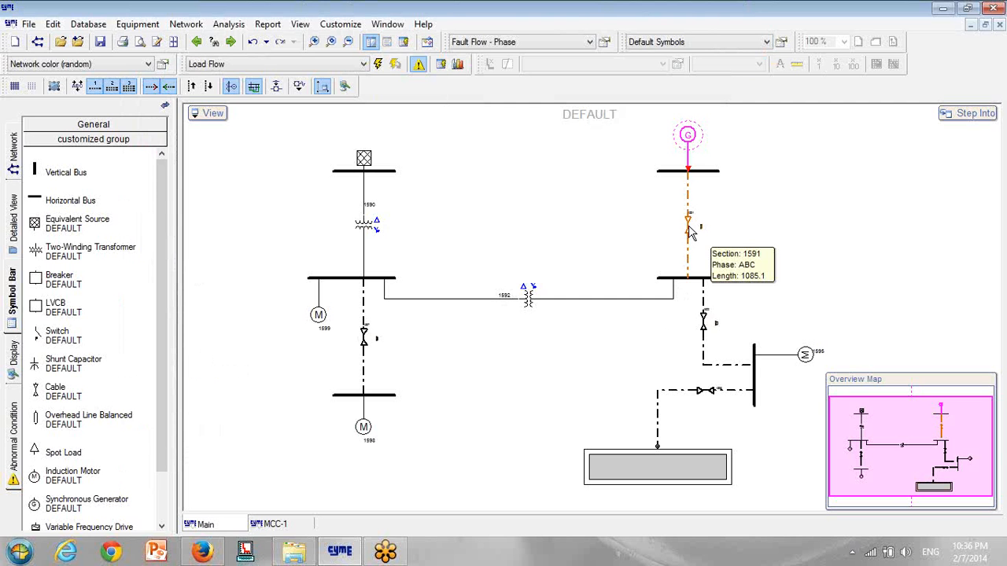
double_click(689, 230)
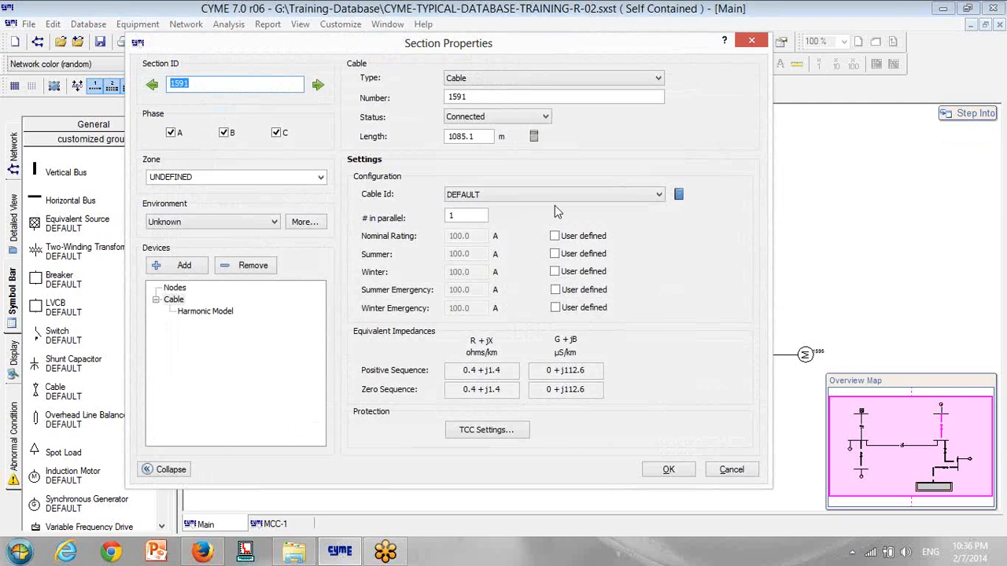
left_click(549, 197)
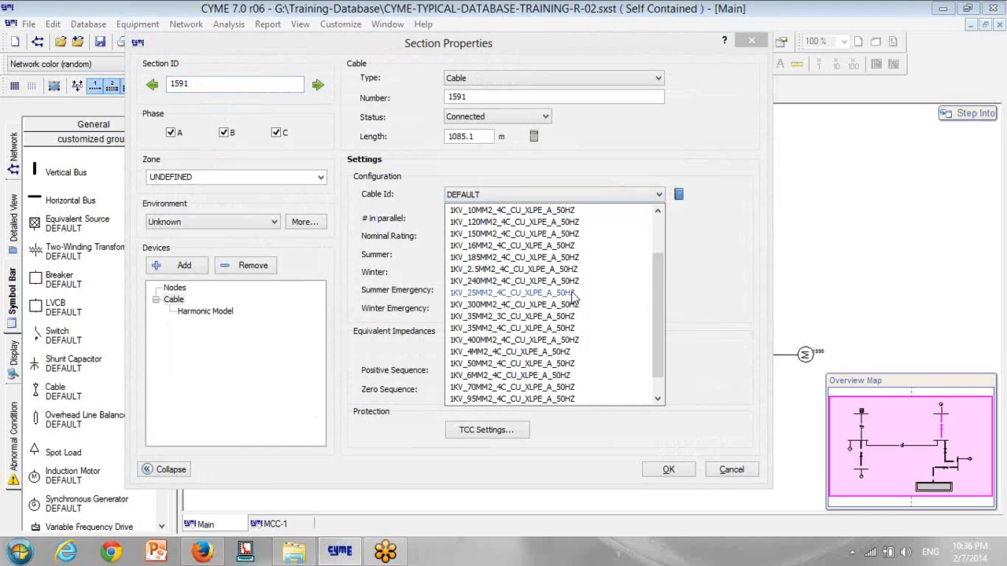
left_click(492, 308)
left_click(464, 217)
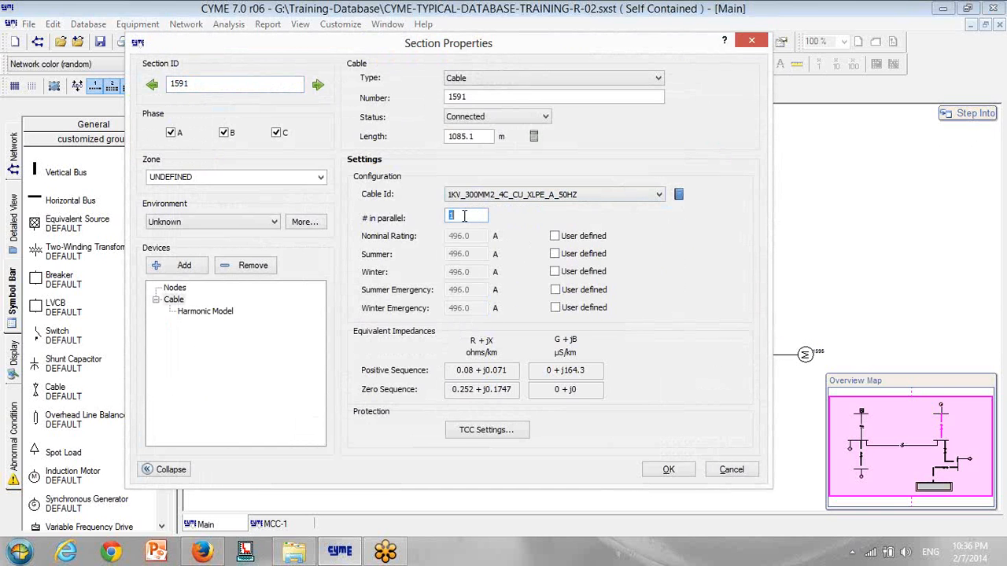
type("2")
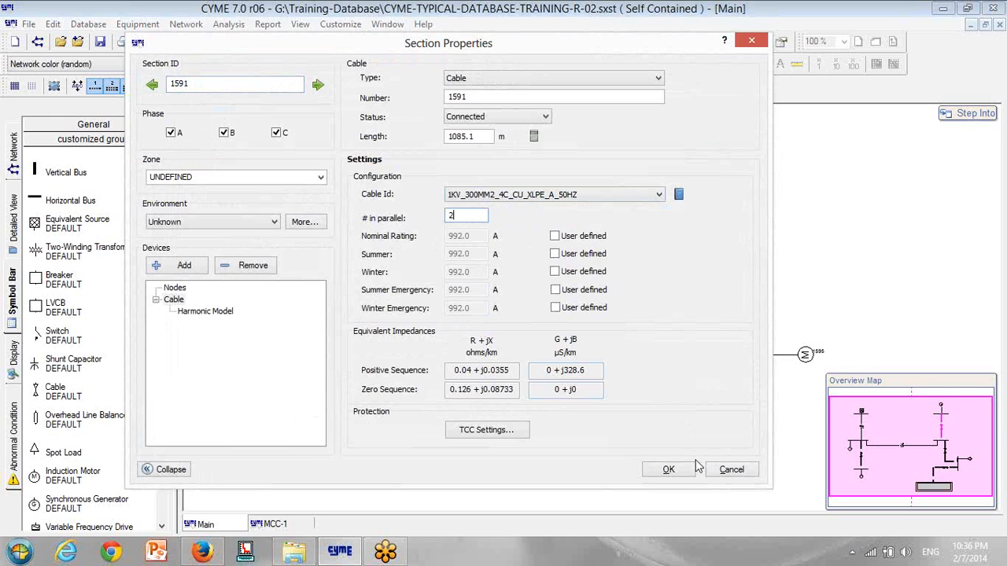
left_click(669, 471)
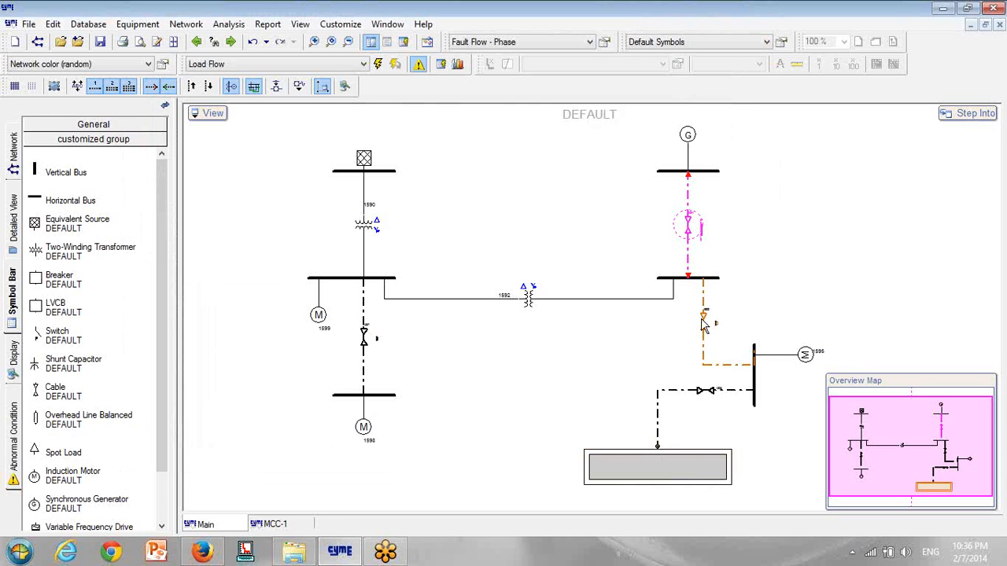
- Set the length of the cable below the generator bus to 200 m and accept its section properties
double_click(705, 328)
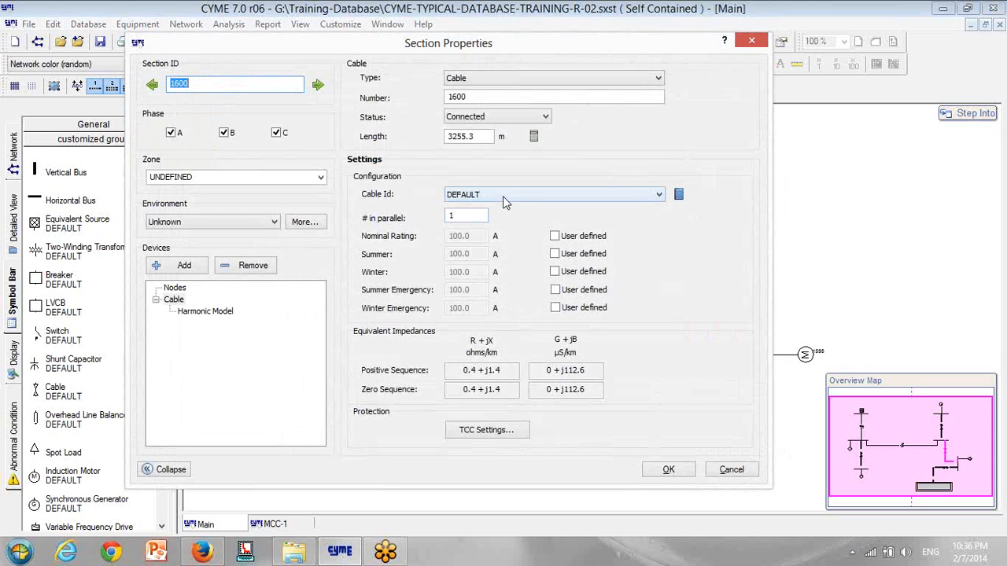
left_click(708, 472)
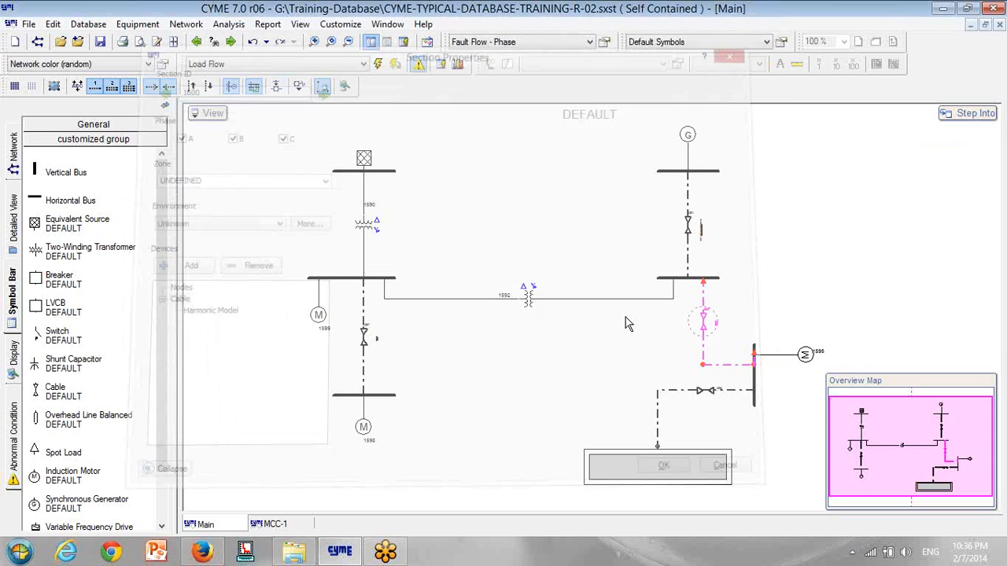
double_click(686, 228)
left_click(483, 136)
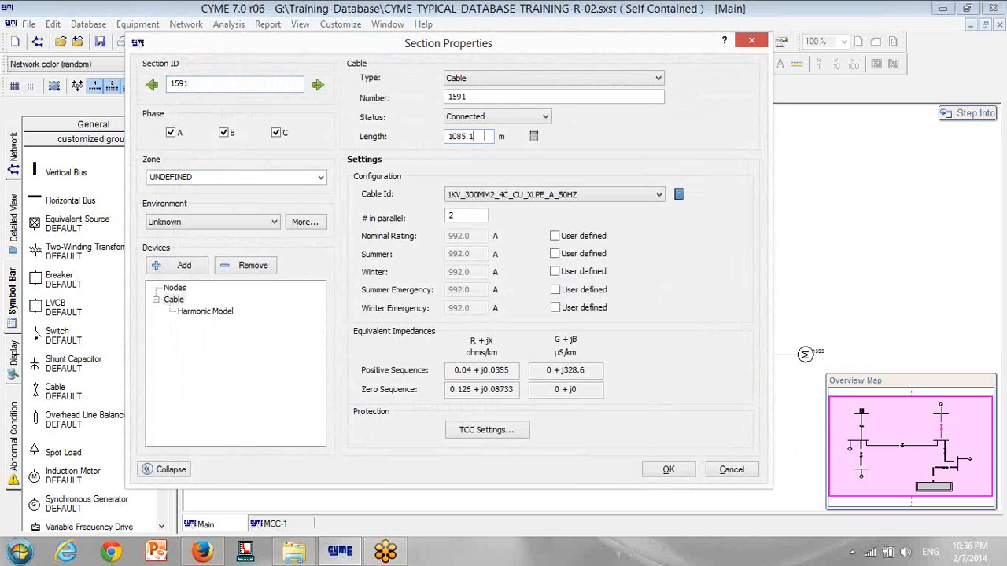
double_click(484, 136)
type("200")
left_click(668, 470)
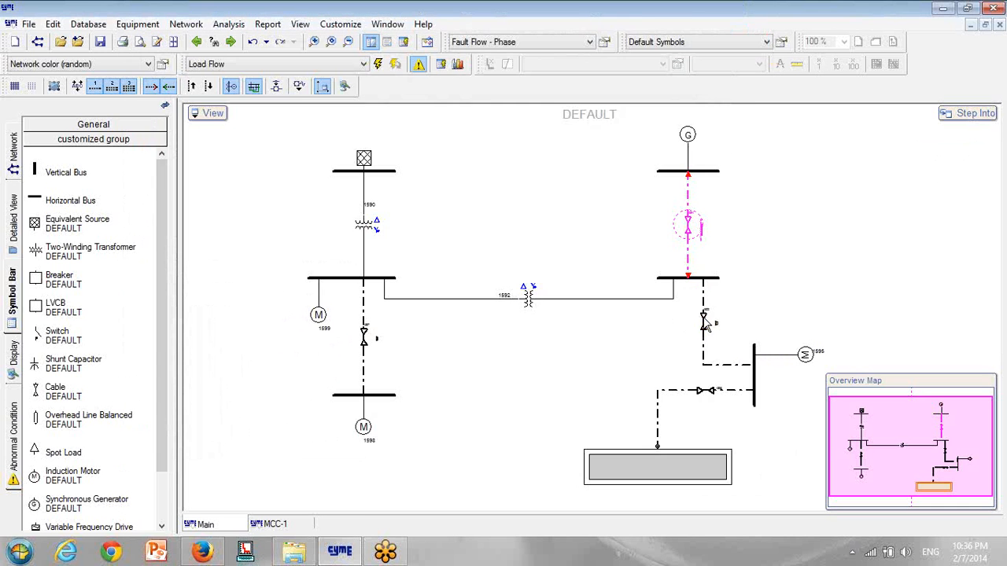
- Assign 1KV_400MM2_4C_CU_XLPE_A_50HZ with 2 in parallel and a 15 m length to the cable feeding the vertical bus
double_click(705, 321)
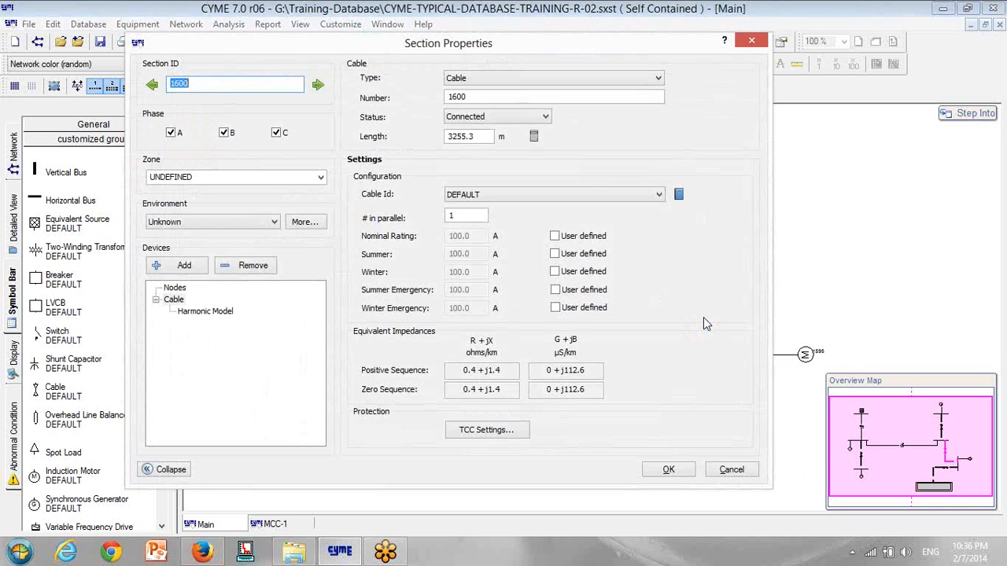
left_click(546, 196)
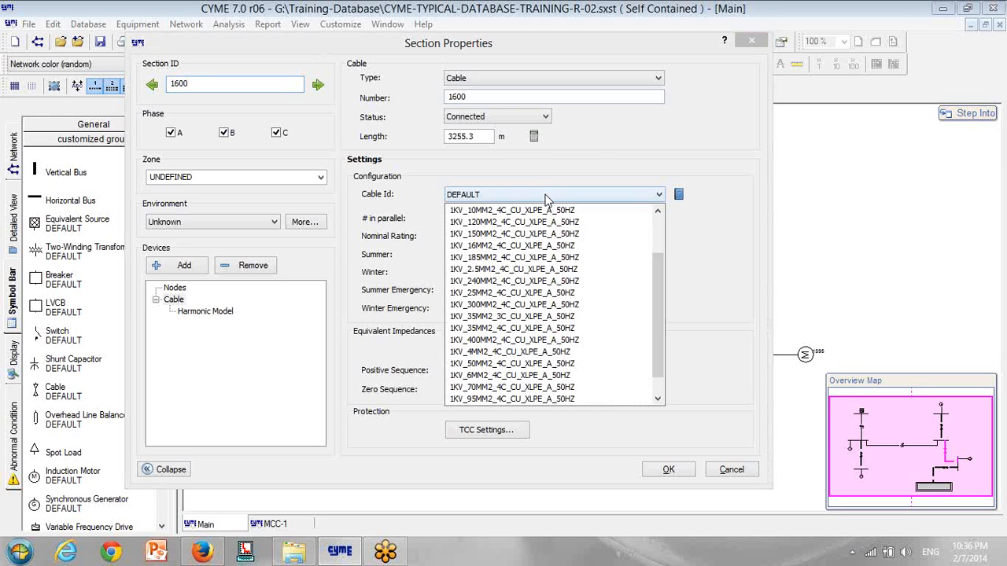
left_click(494, 342)
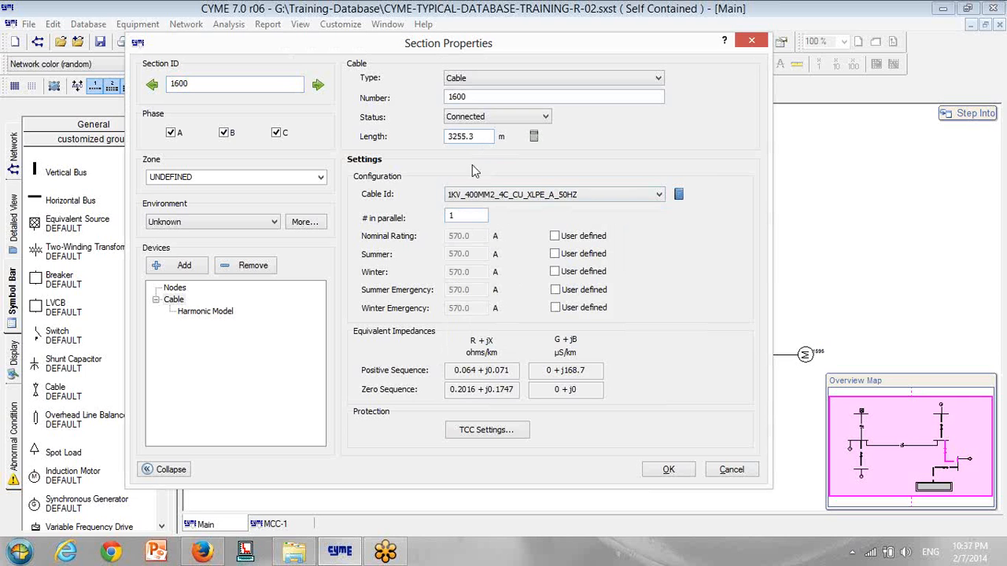
type("2")
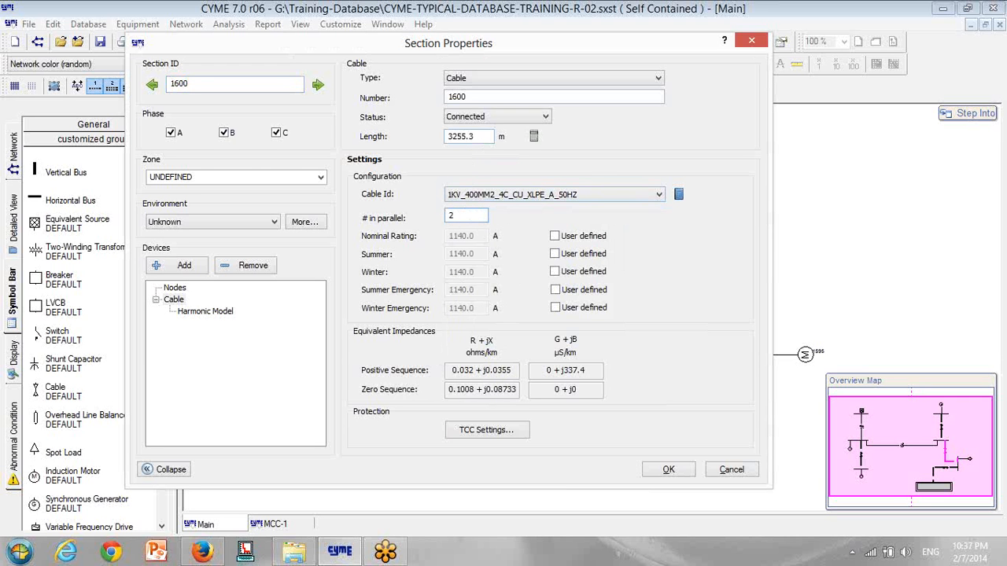
double_click(475, 136)
type("15")
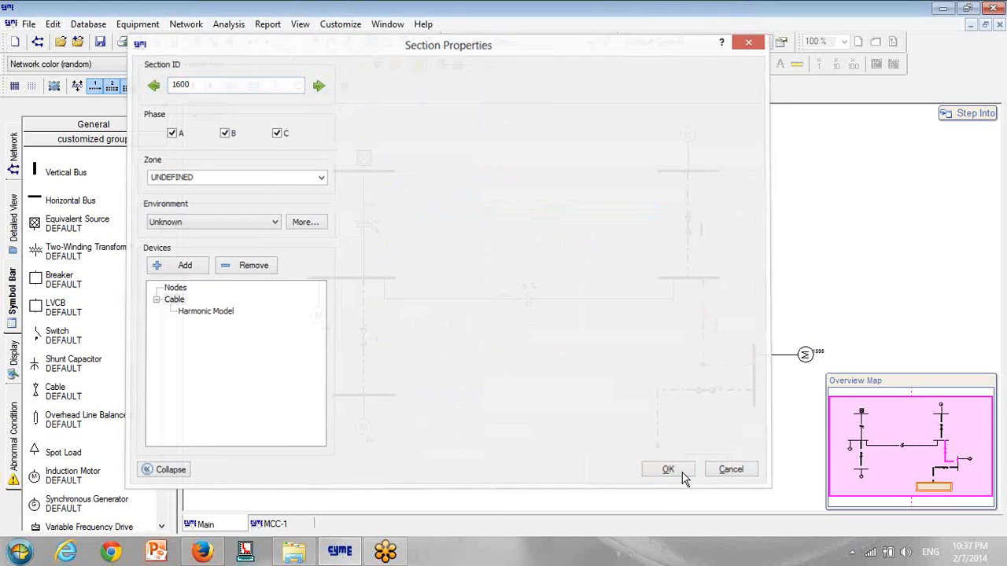
left_click(680, 472)
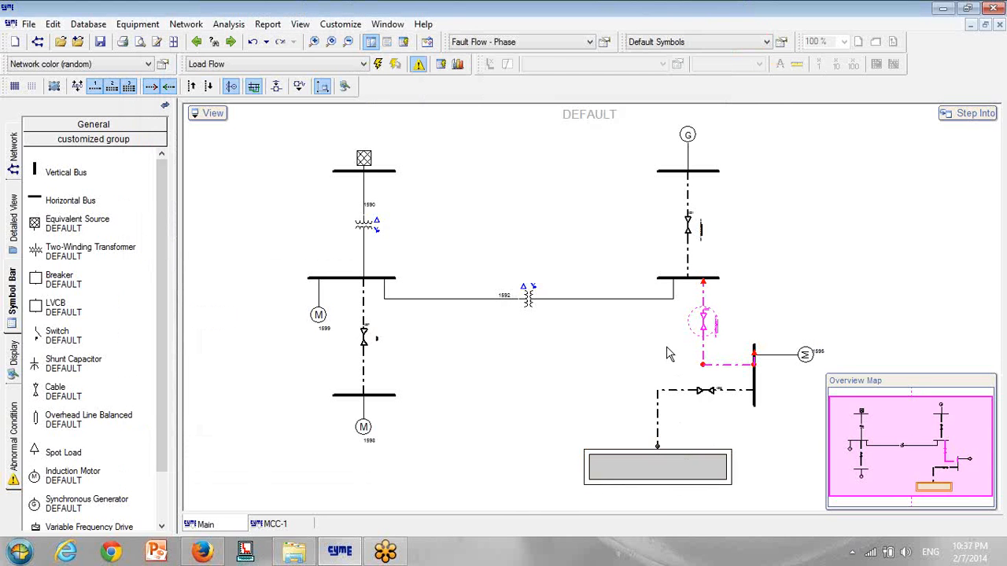
- Give the cable feeding MCC-1 type 1KV_240MM2_4C_CU_XLPE_A_50HZ, 2 in parallel and a 200 m length, and recheck the generator cable's properties
left_click(701, 395)
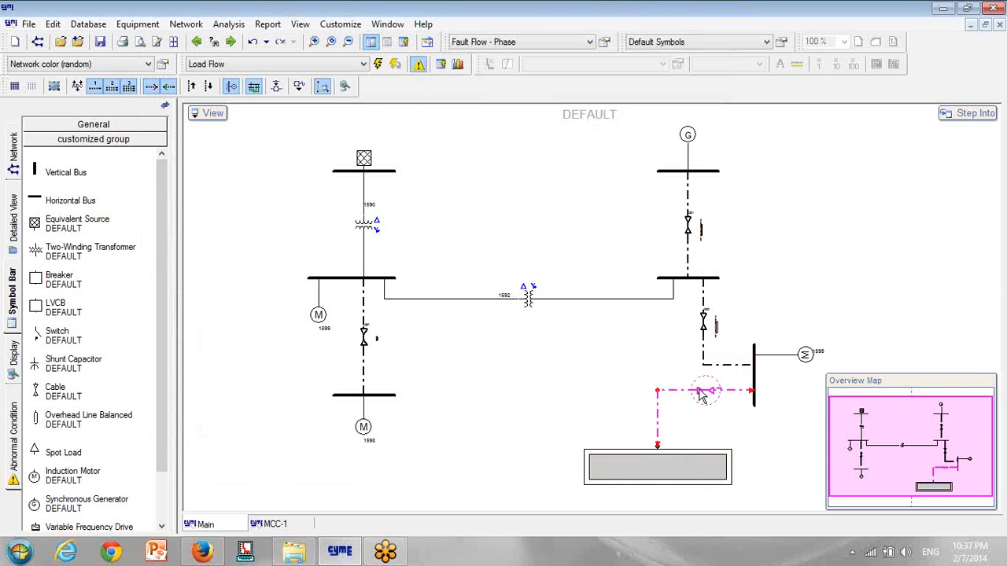
double_click(703, 395)
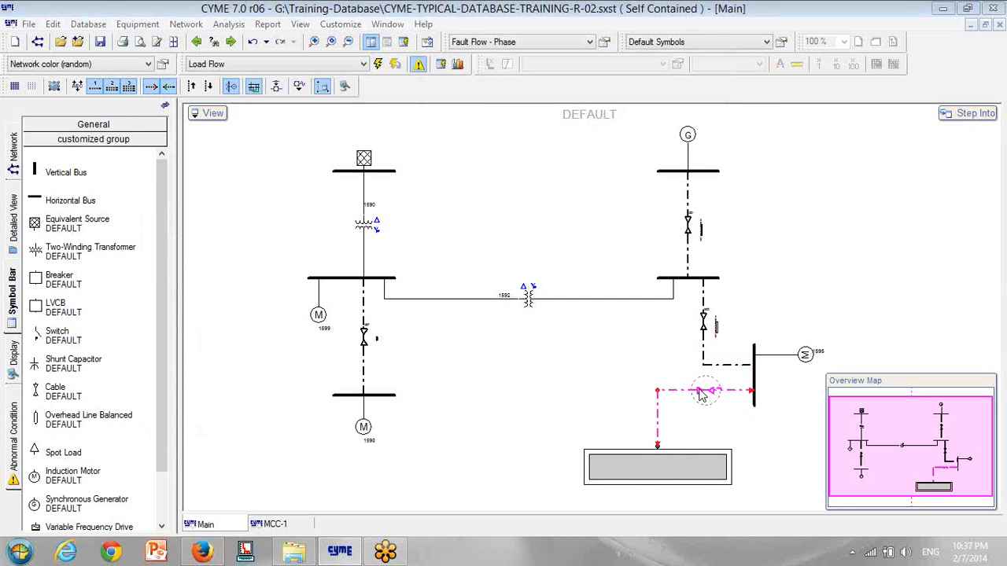
left_click(497, 194)
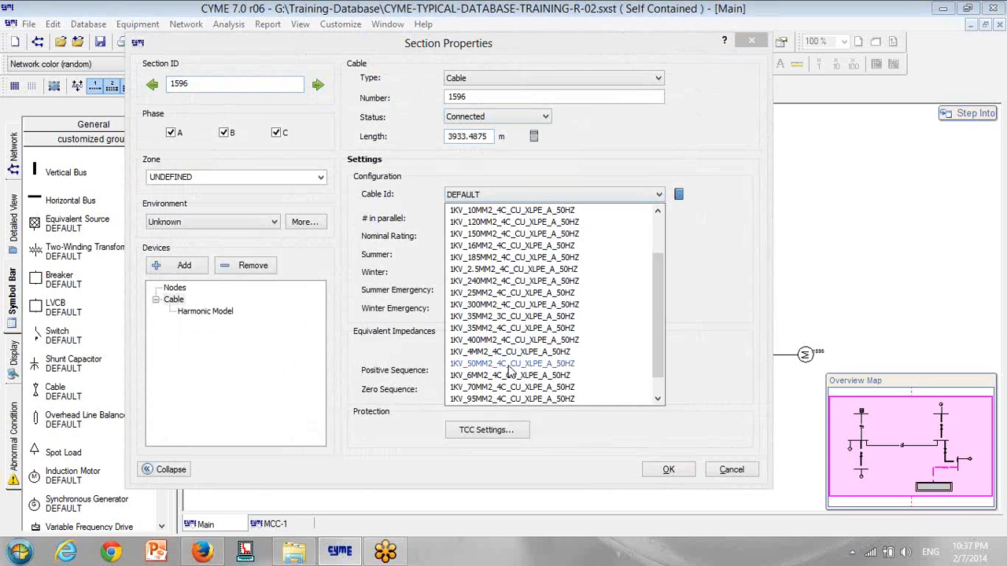
left_click(498, 282)
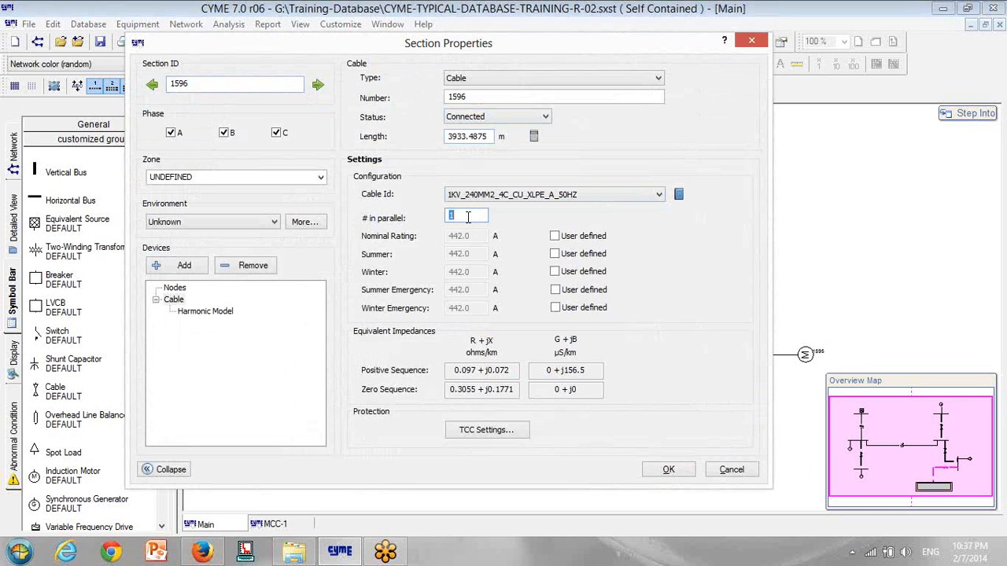
type("2")
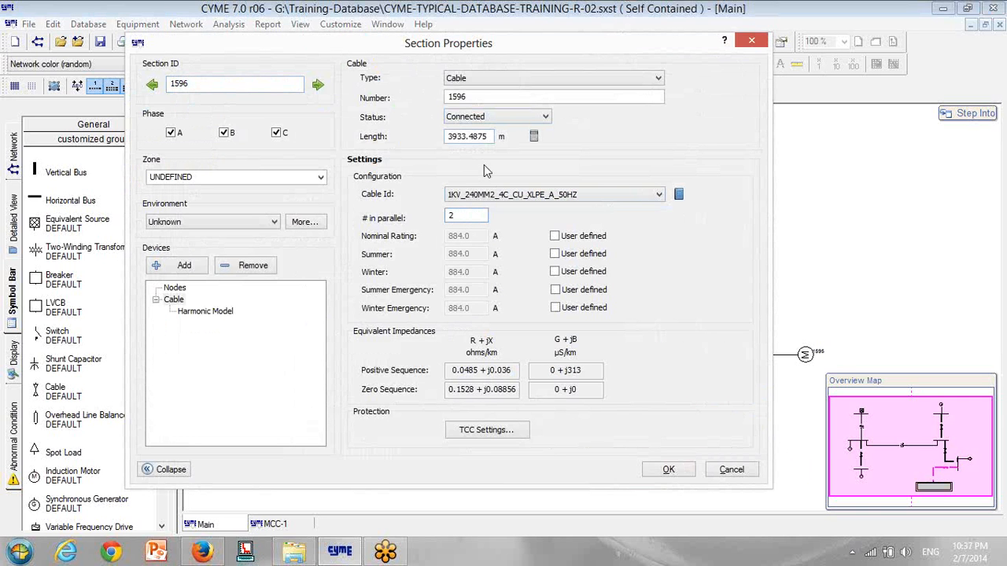
double_click(478, 138)
type("200.0")
left_click(668, 470)
double_click(687, 232)
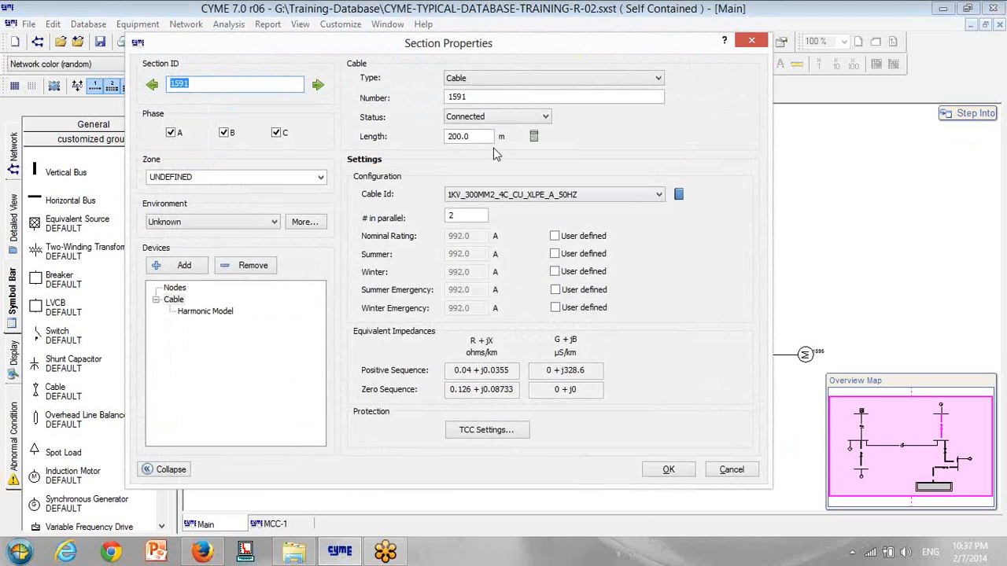
left_click(668, 470)
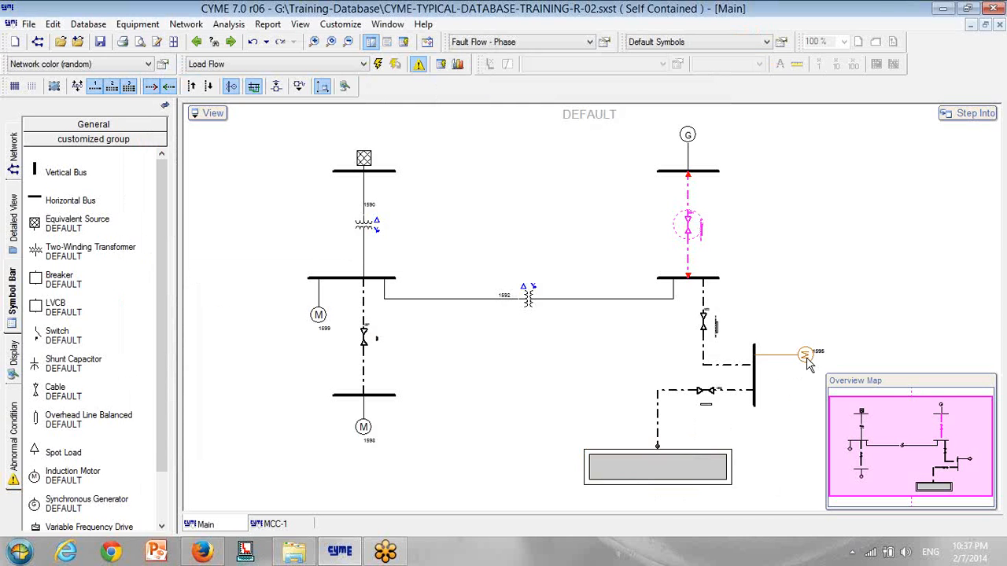
- Assign 0.42KV_225KW_PF=90% to the induction motor on the vertical bus, review its equipment data and accept the properties
mouse_move(807, 358)
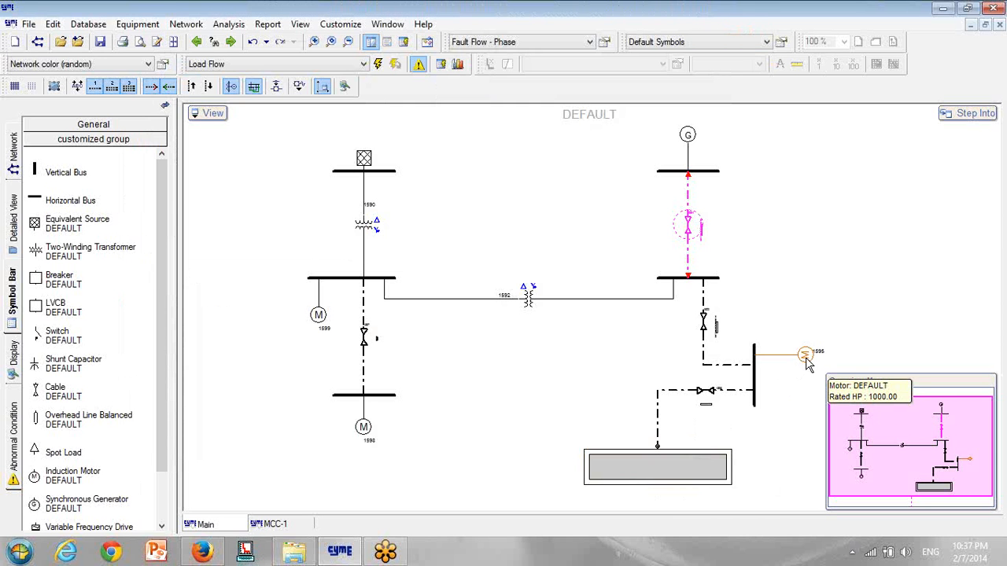
double_click(806, 358)
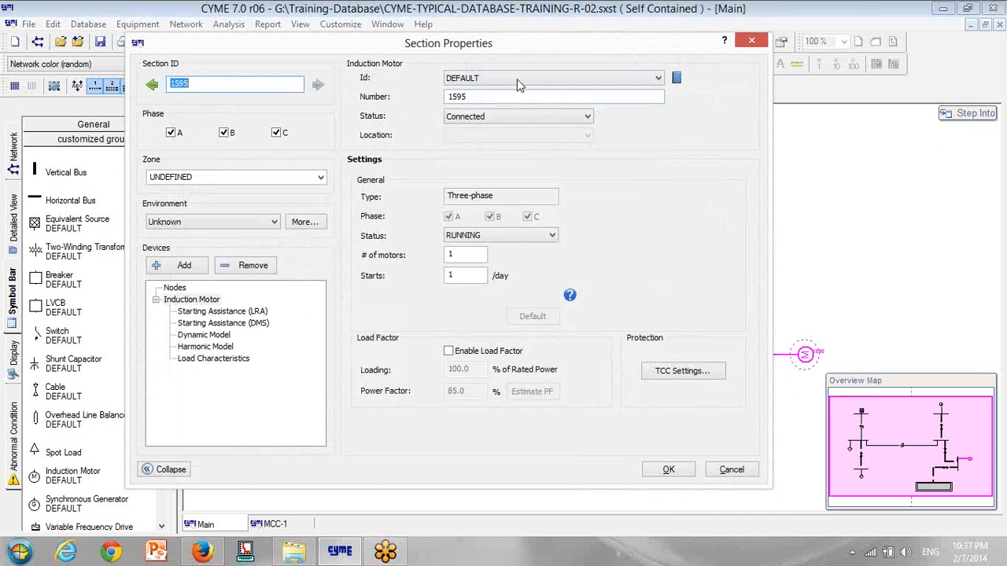
left_click(517, 79)
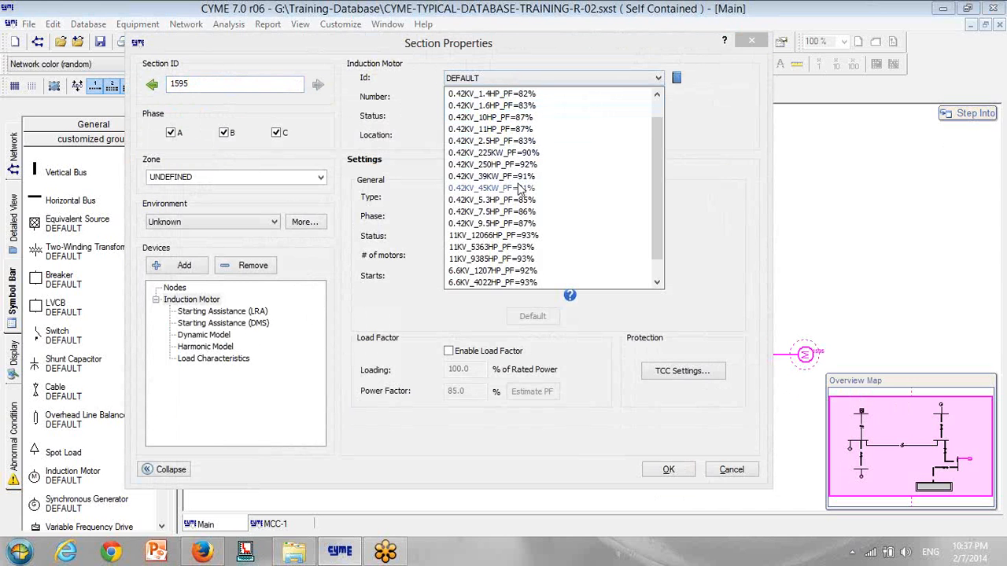
left_click(491, 152)
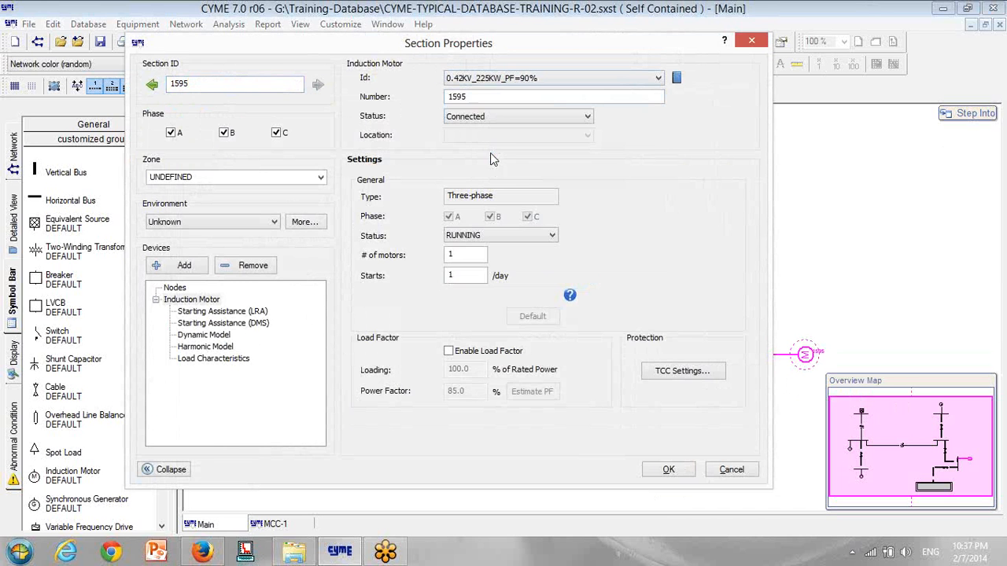
left_click(677, 77)
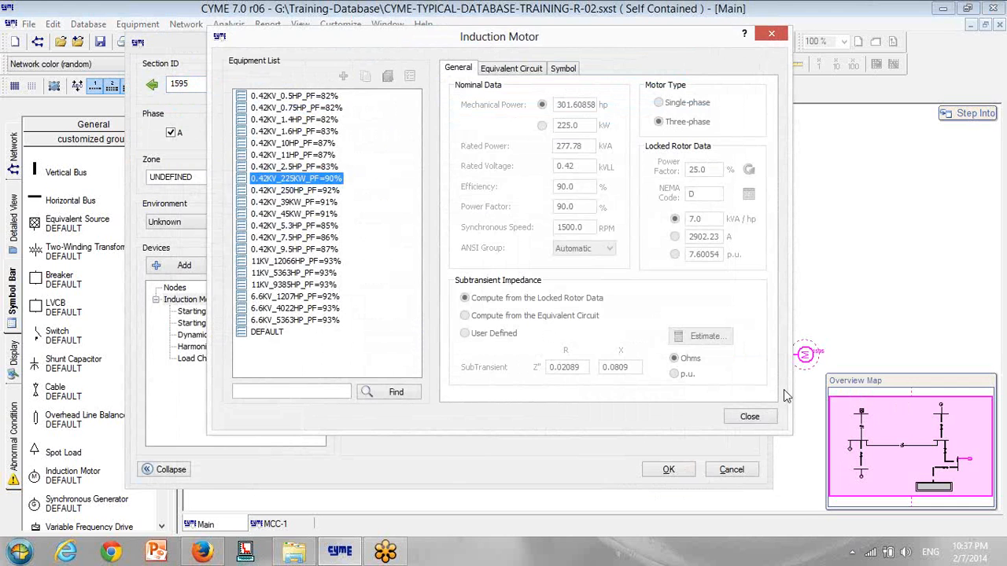
left_click(762, 420)
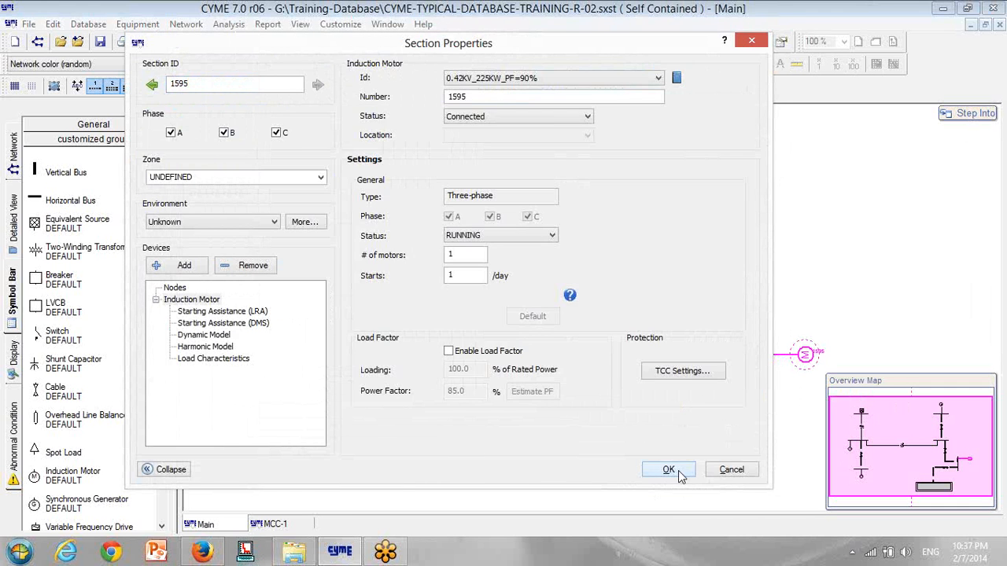
left_click(679, 473)
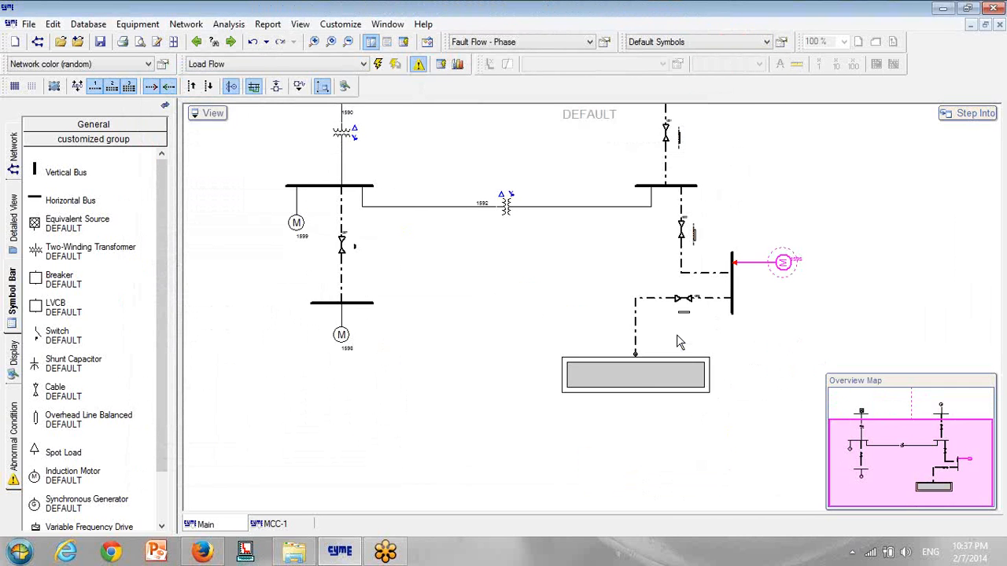
- Assign 11KV_5363HP_PF=93% to induction motor 1599 on the bus below the source transformer and accept its properties
double_click(296, 222)
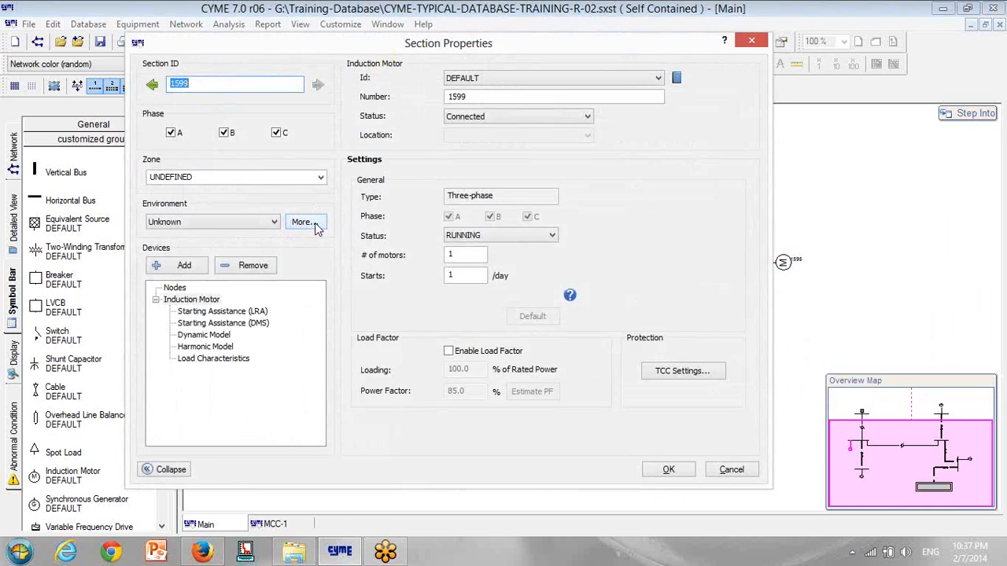
left_click(529, 77)
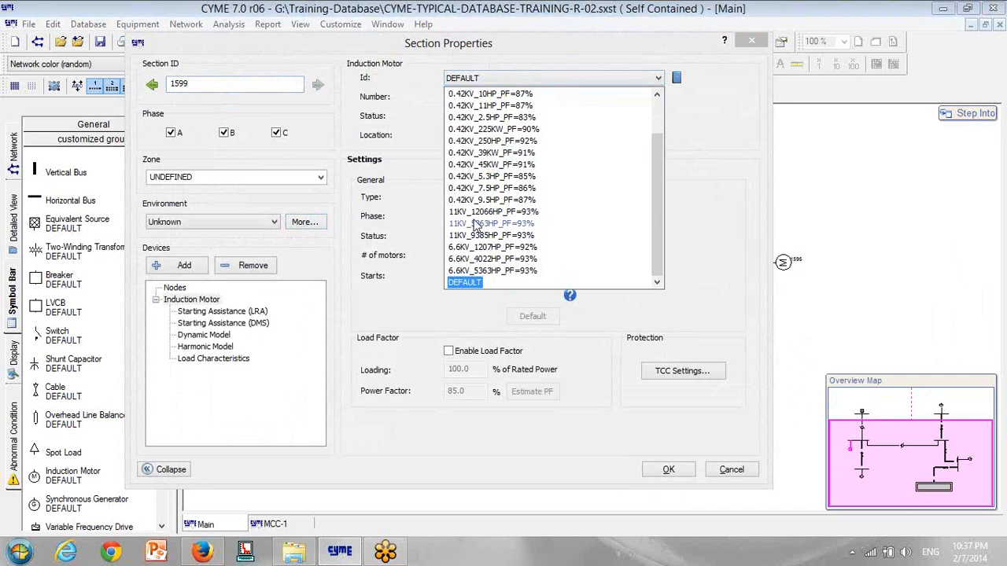
left_click(480, 225)
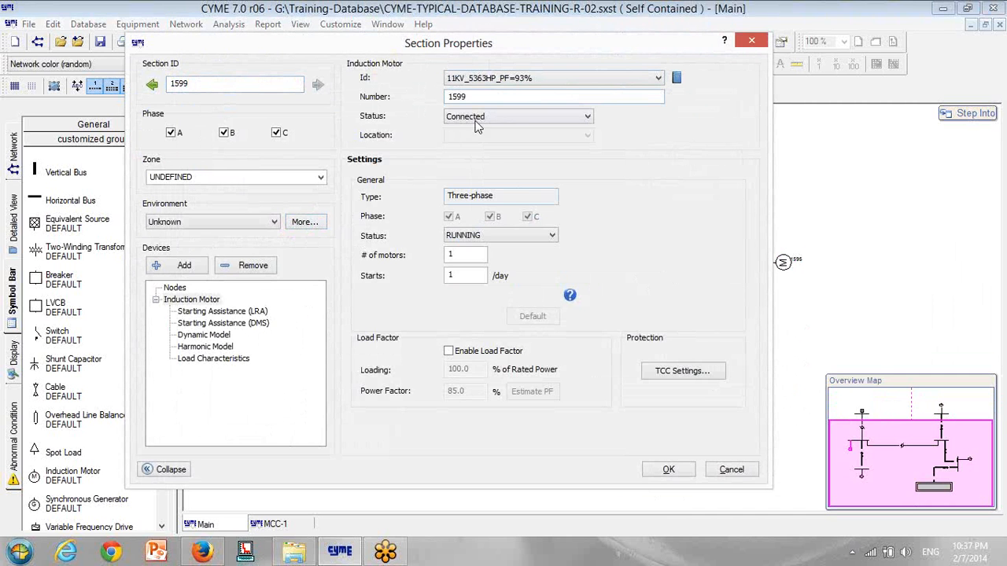
left_click(670, 471)
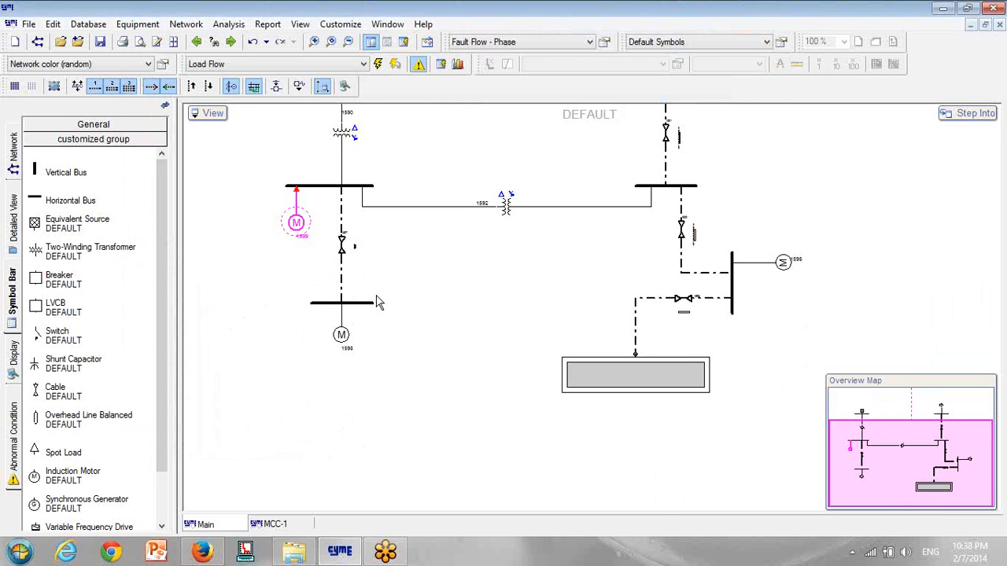
- Assign 11KV_12066HP_PF=93% to induction motor 1598 on the lower bus below the source transformer and accept its properties
double_click(341, 337)
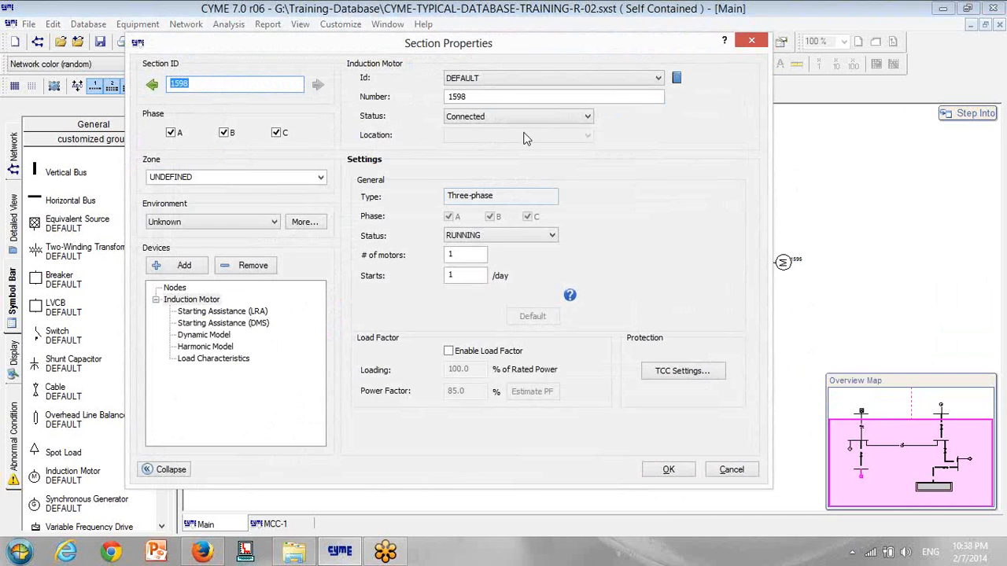
left_click(515, 79)
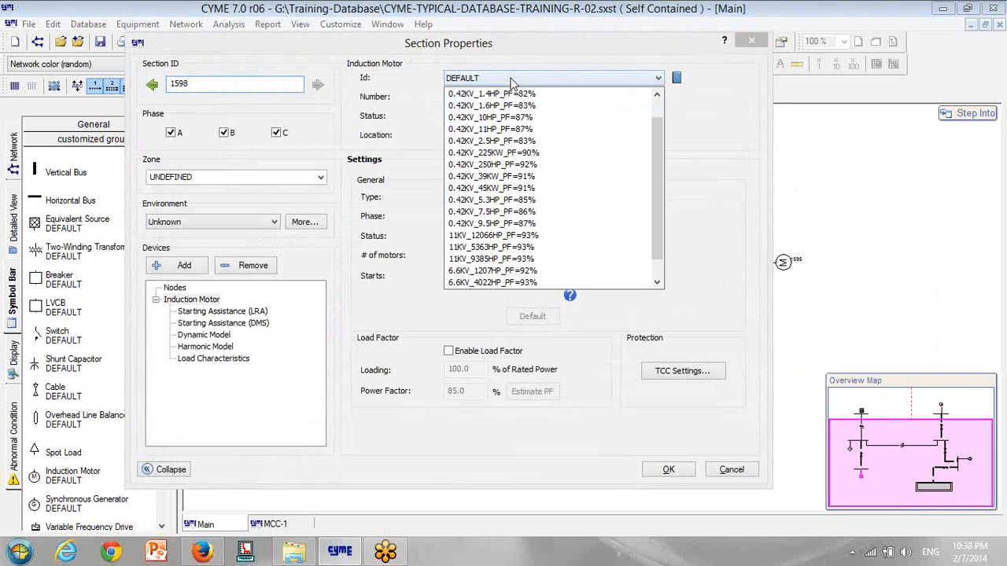
left_click(484, 236)
left_click(668, 470)
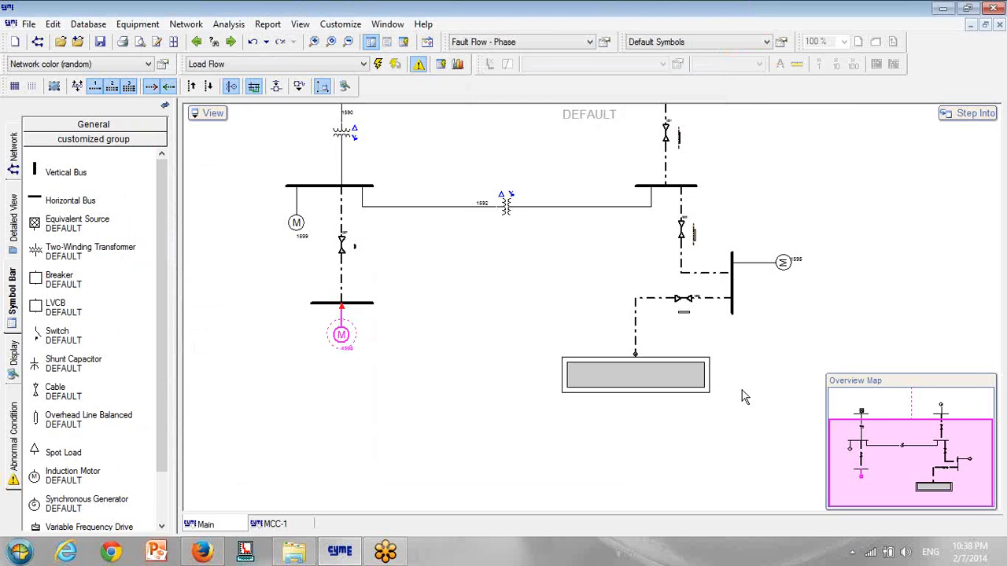
- Open the nested MCC-1 view and assign MOLDEDCASE_ABBT1TMF100ACOLD to the incoming low-voltage circuit breaker 1602
left_click_drag(701, 358, 671, 398)
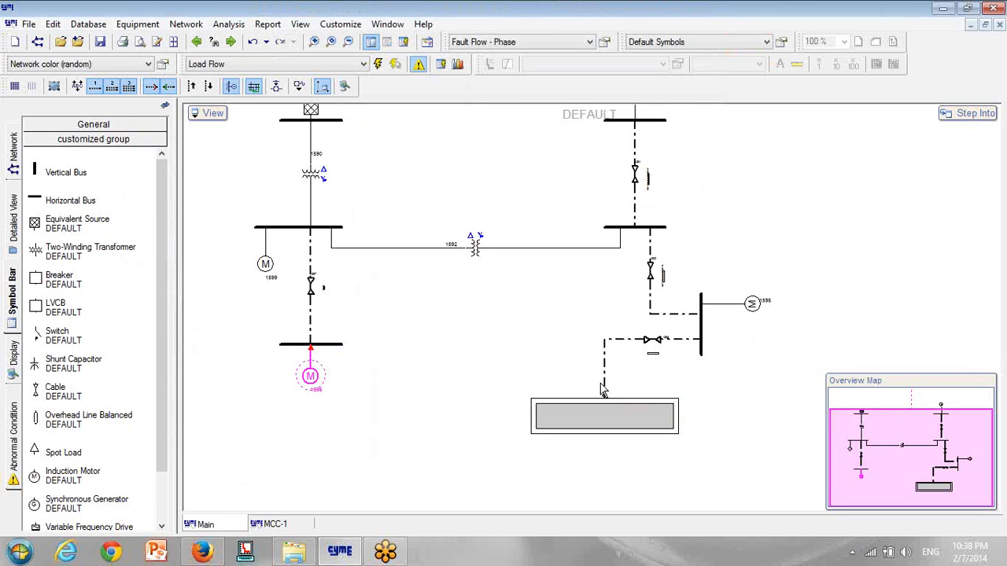
left_click(623, 418)
double_click(623, 419)
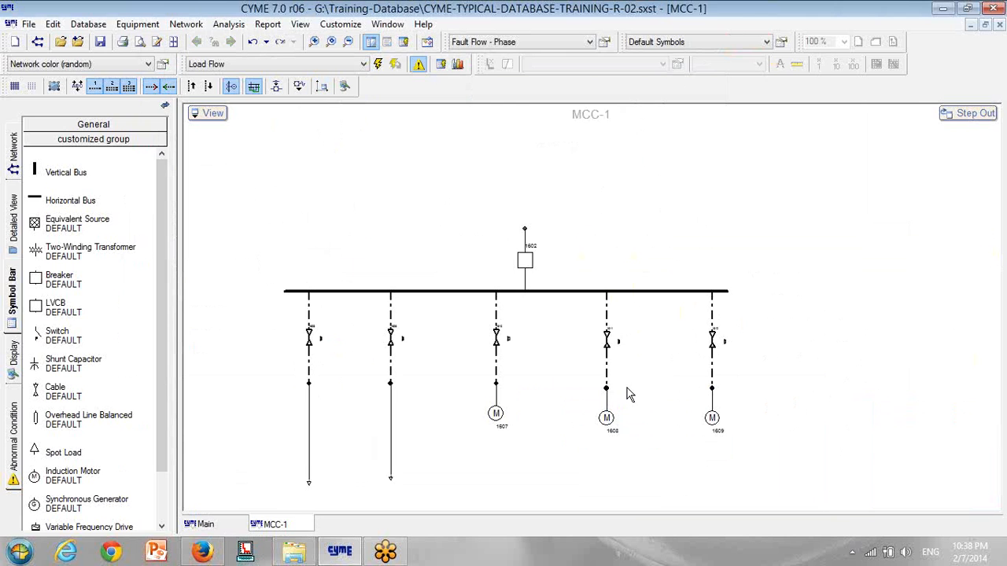
left_click(530, 265)
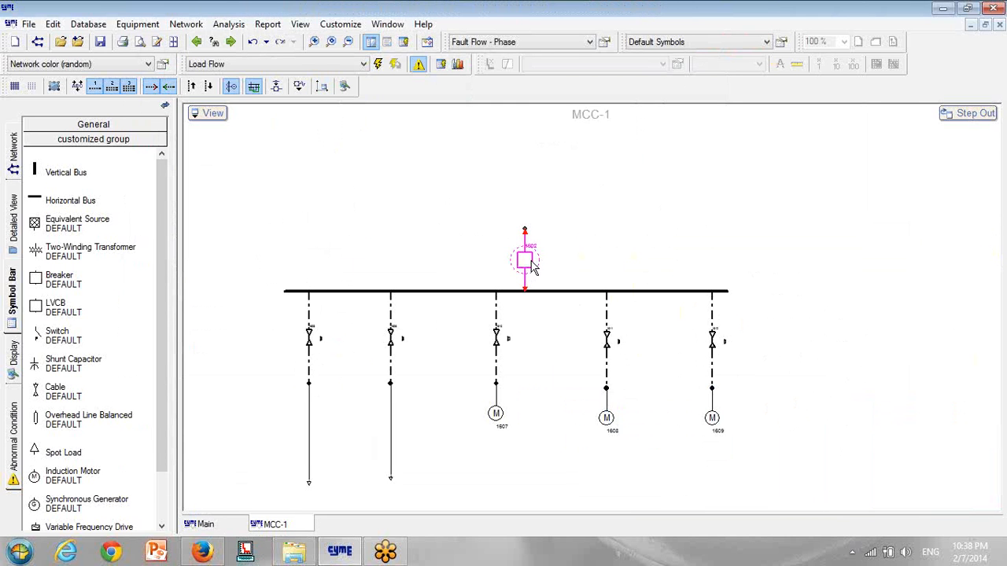
double_click(532, 267)
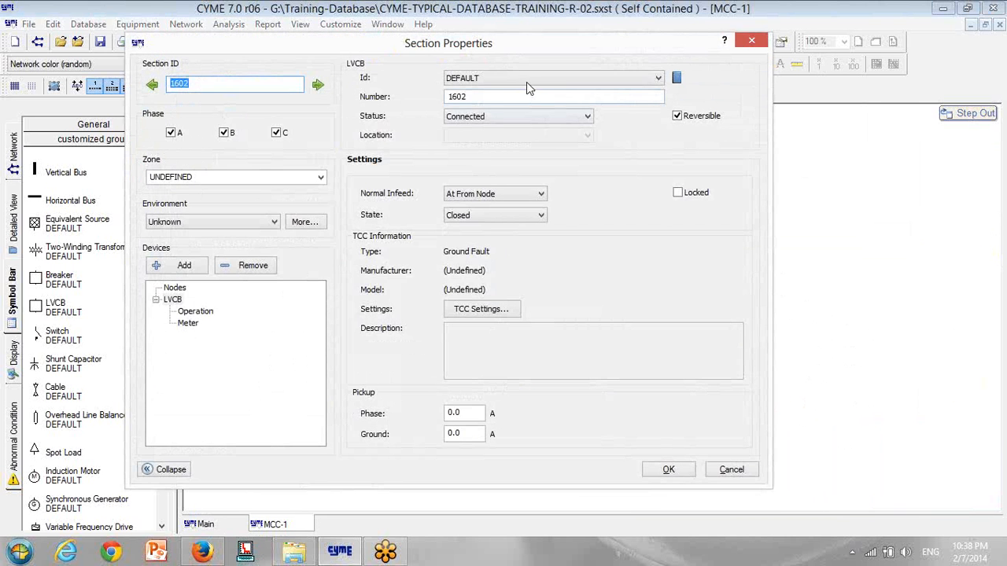
left_click(526, 82)
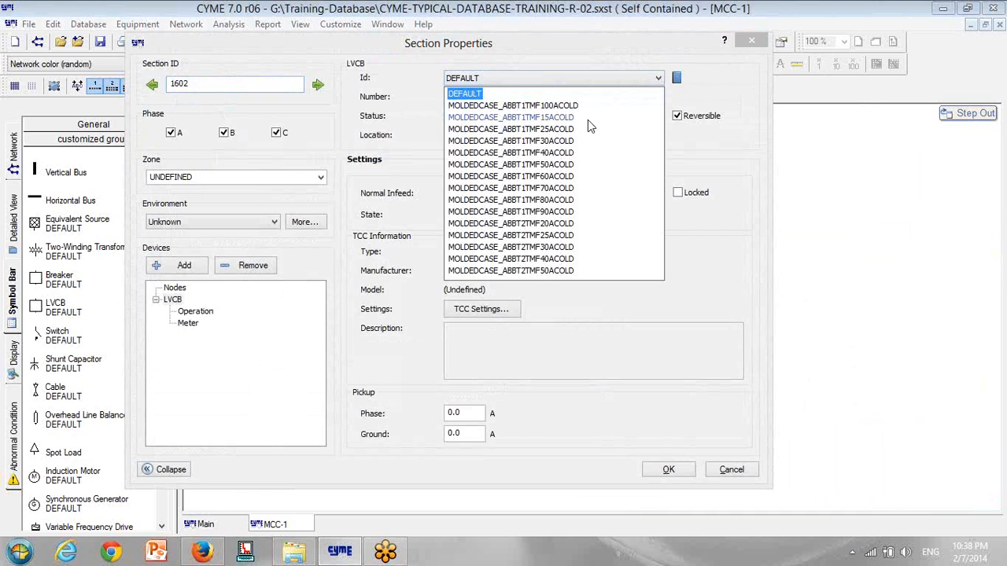
left_click(550, 105)
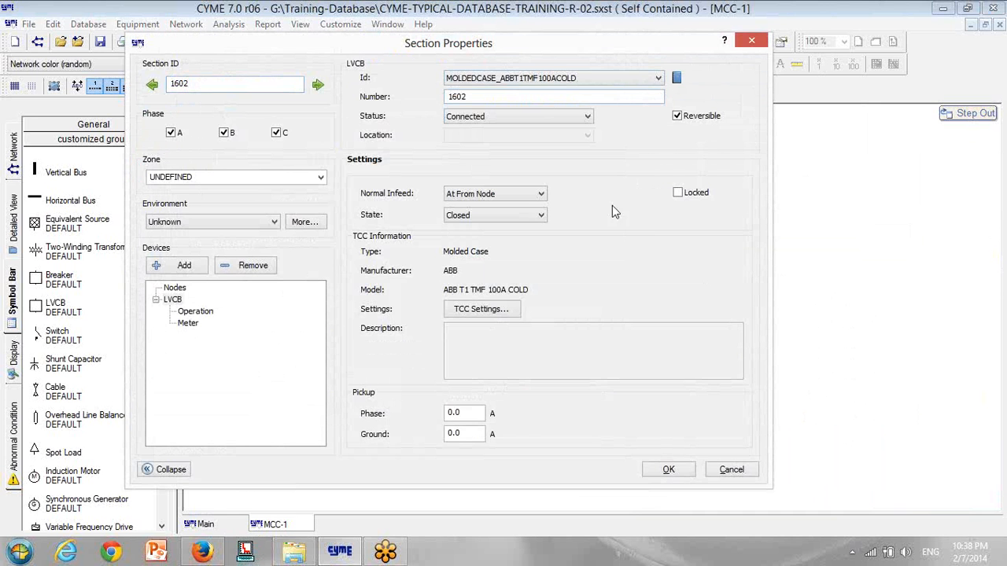
left_click(669, 469)
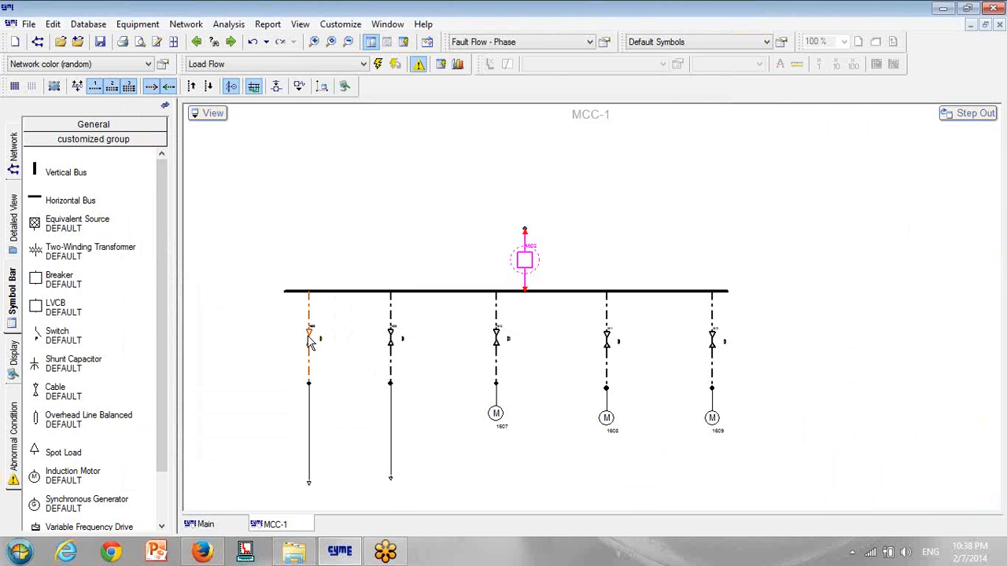
left_click_drag(364, 438, 377, 396)
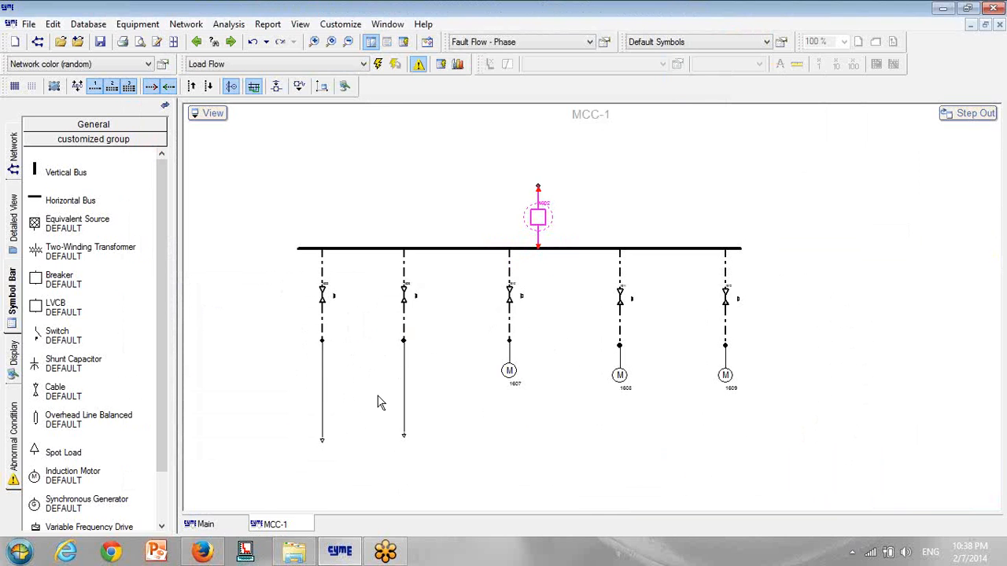
double_click(322, 443)
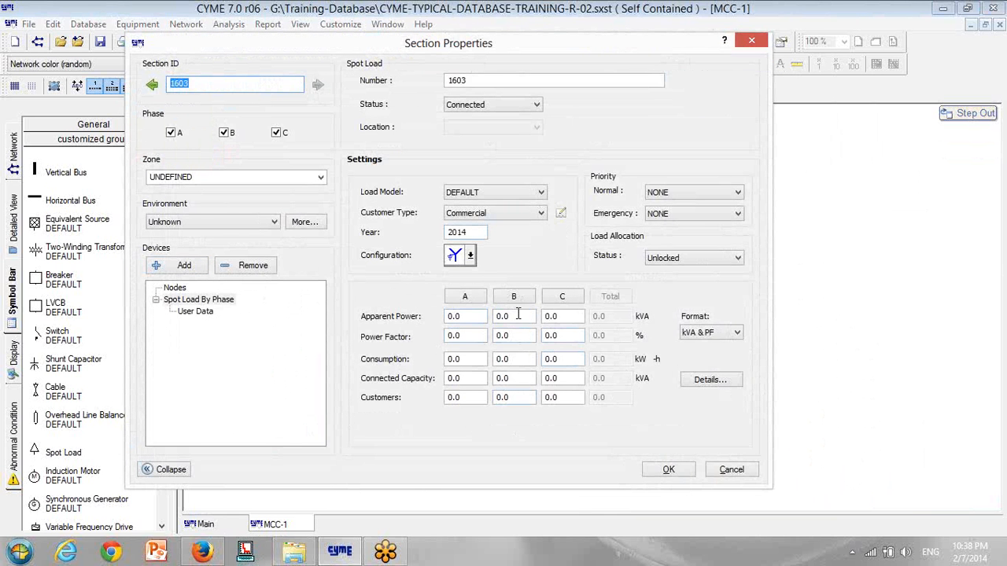
left_click(731, 470)
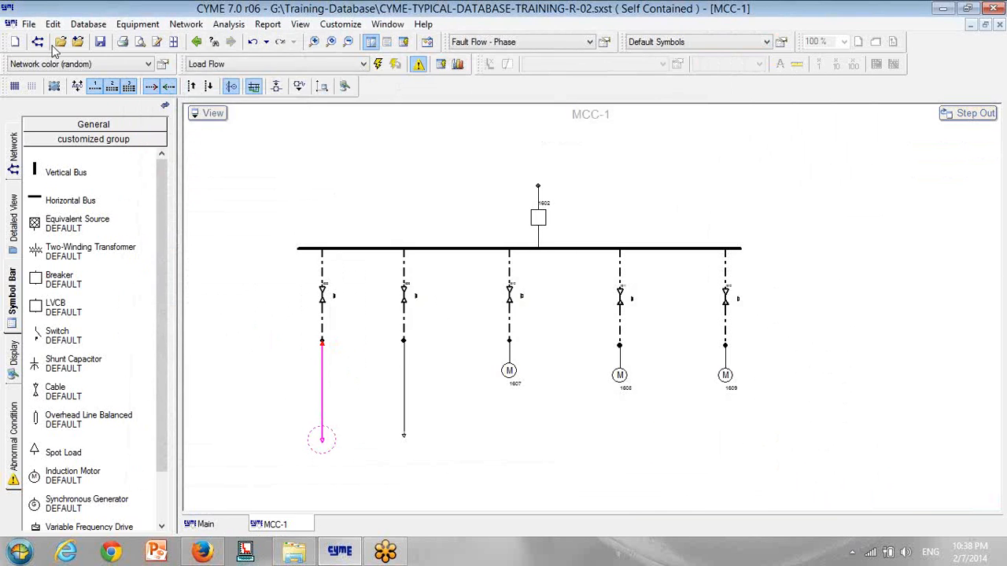
- Switch the user interface mode to Balanced in the configuration file preferences, accept, and dismiss the error report
left_click(28, 23)
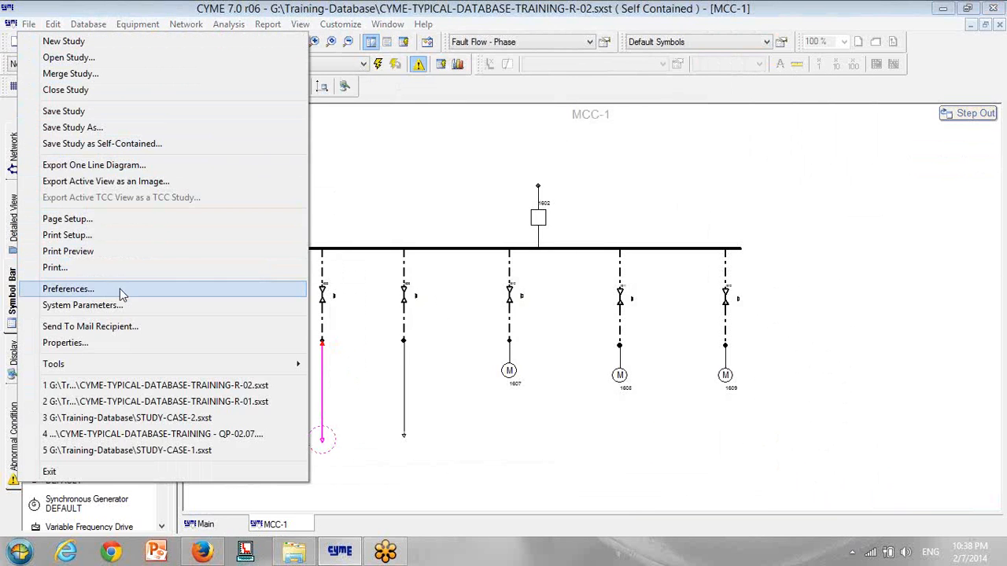
left_click(69, 288)
left_click(539, 102)
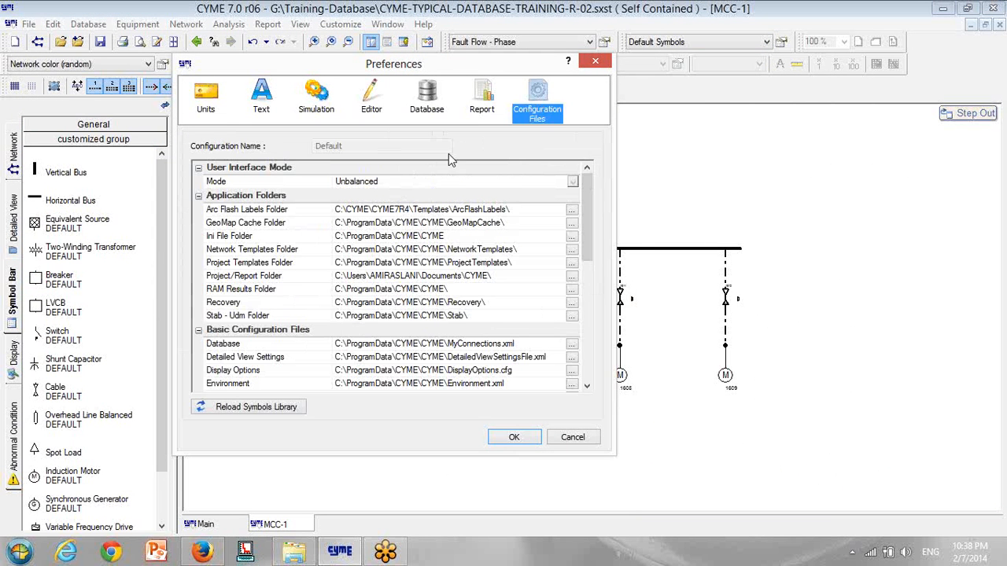
left_click(572, 181)
left_click(571, 182)
left_click(358, 207)
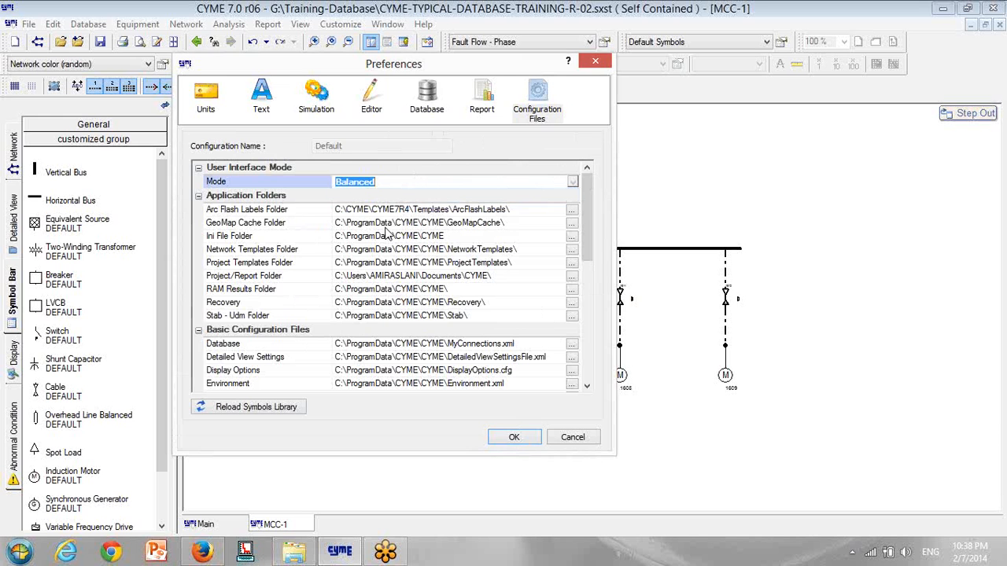
left_click(514, 437)
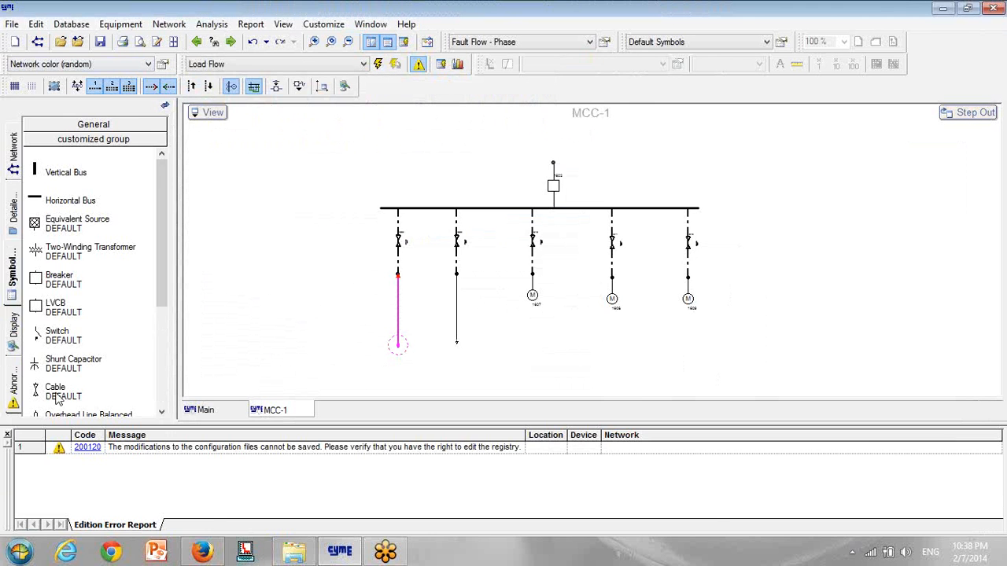
left_click(7, 434)
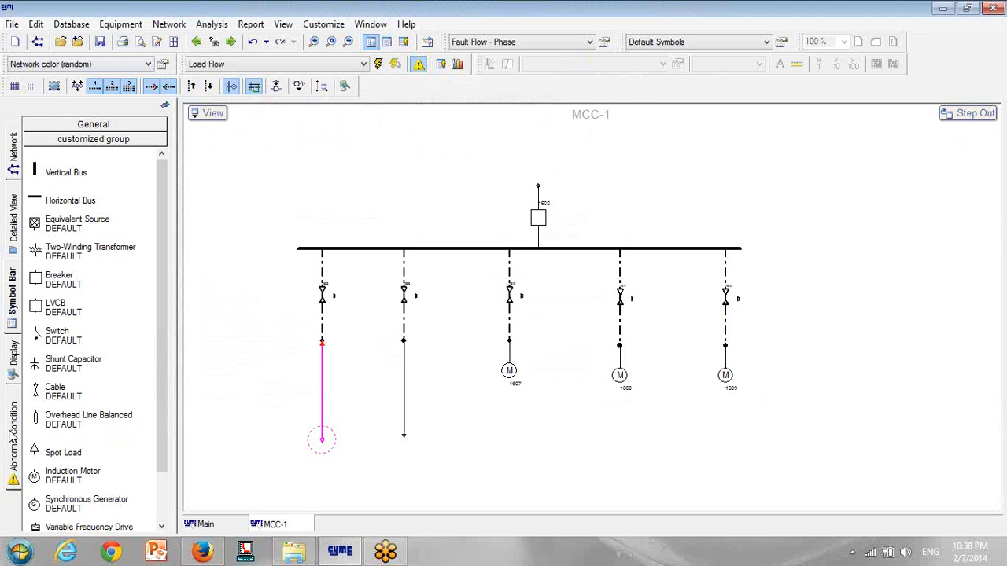
- Set spot load 1603 to the kW & PF format with 15 kW real power and 80% power factor
double_click(321, 438)
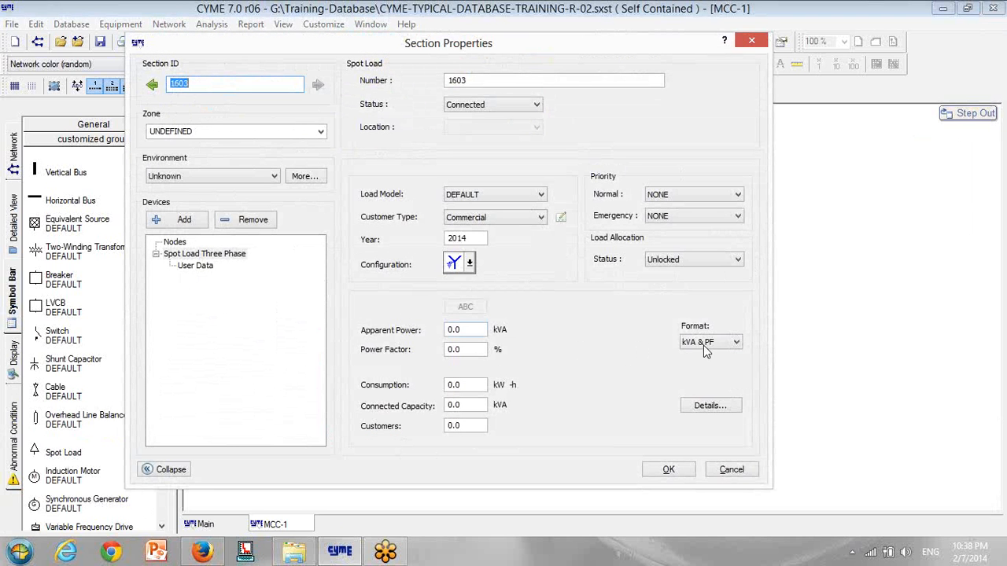
left_click(704, 345)
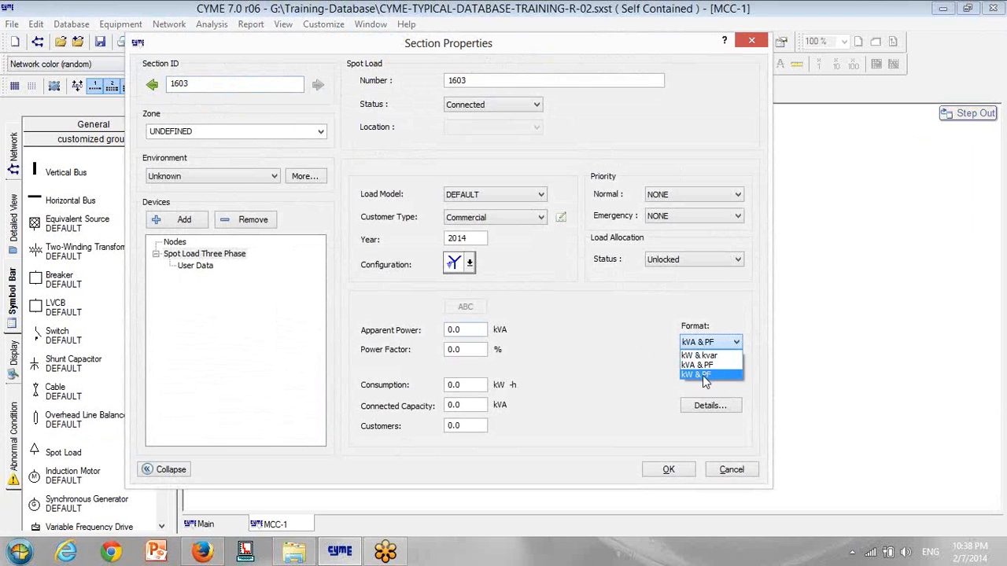
left_click(703, 375)
double_click(468, 331)
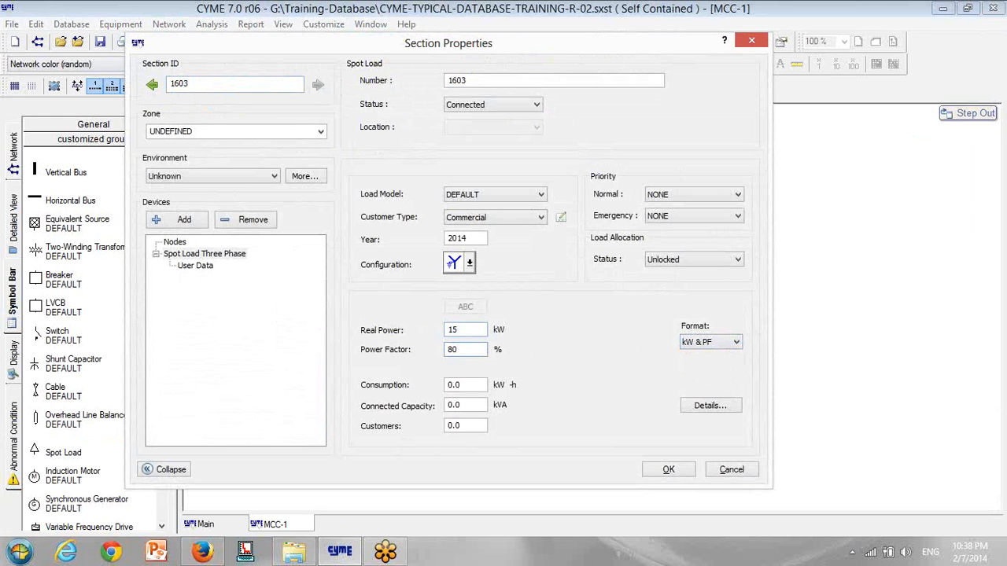
left_click(669, 469)
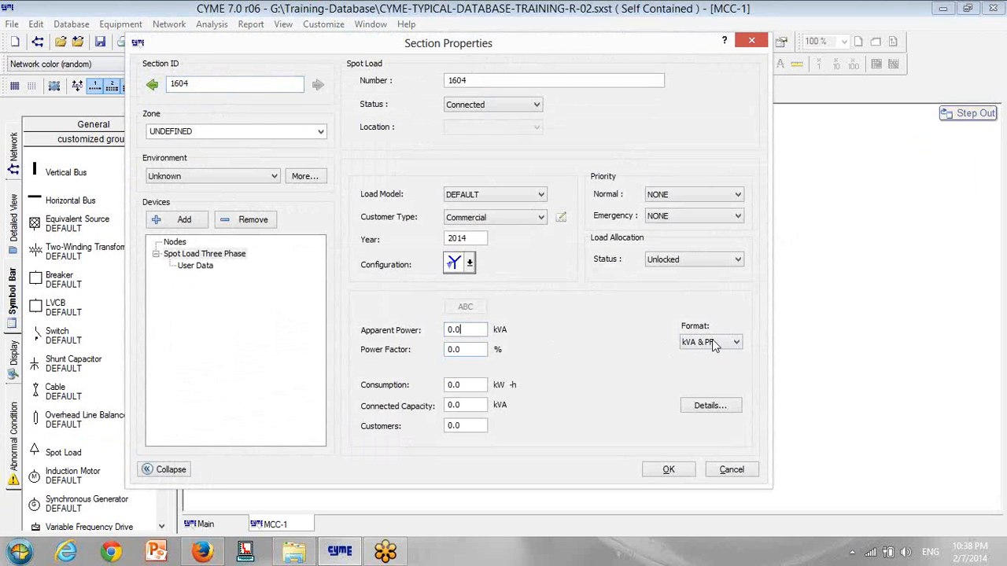
- Set spot load 1604 to the kW & PF format with 20 kW real power, enter its power factor and accept
left_click(711, 343)
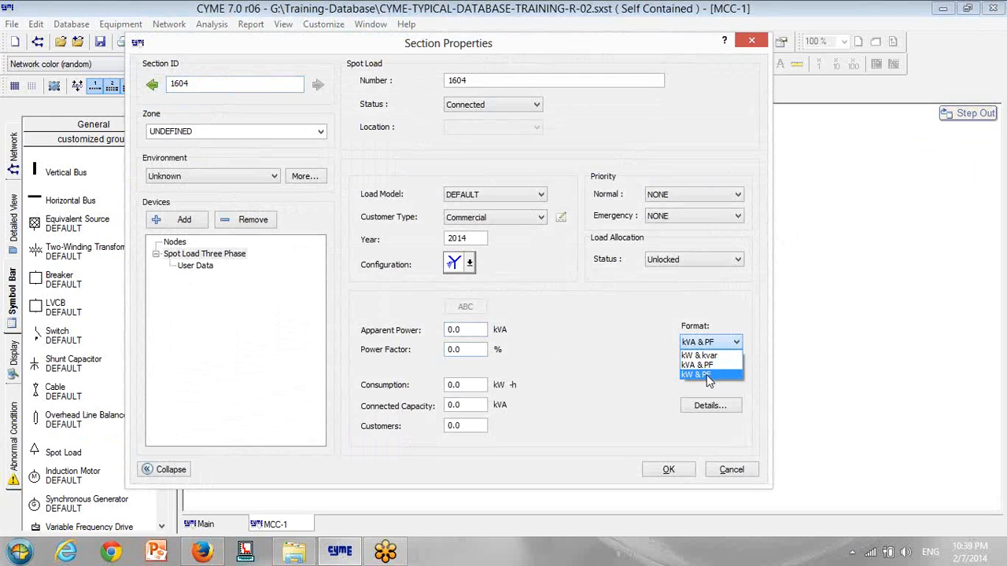
left_click(708, 376)
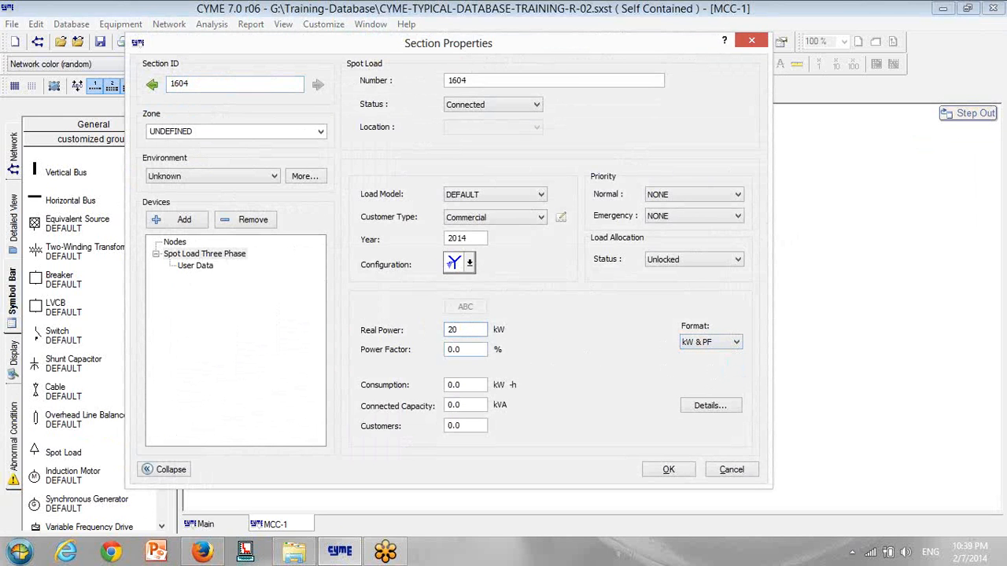
key("Tab")
type("8")
left_click(681, 470)
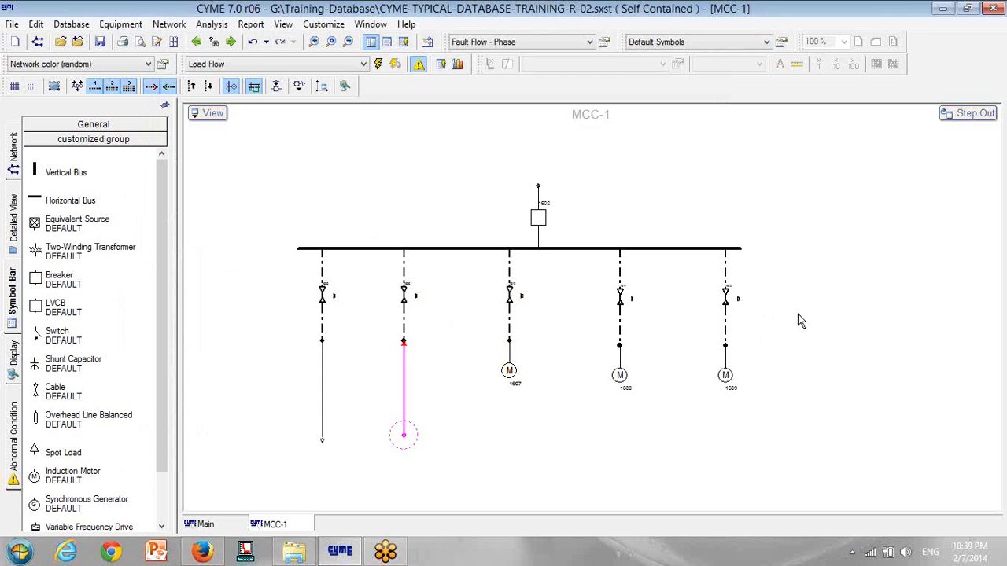
- Assign 0.42KV_39KW_PF=91% to the three MCC-1 induction motors together through their group properties, listing devices only
left_click_drag(460, 435, 743, 334)
right_click(509, 370)
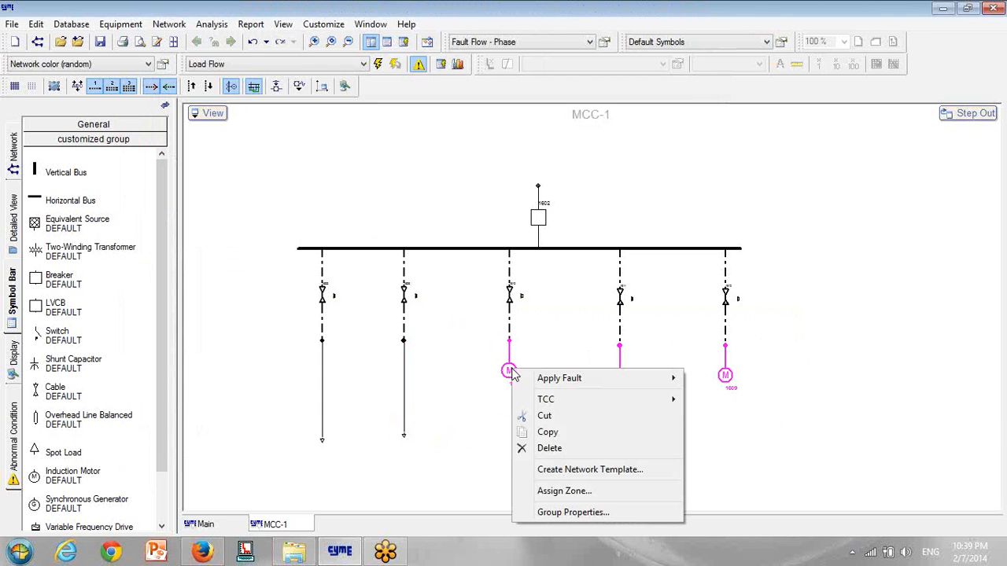
left_click(564, 514)
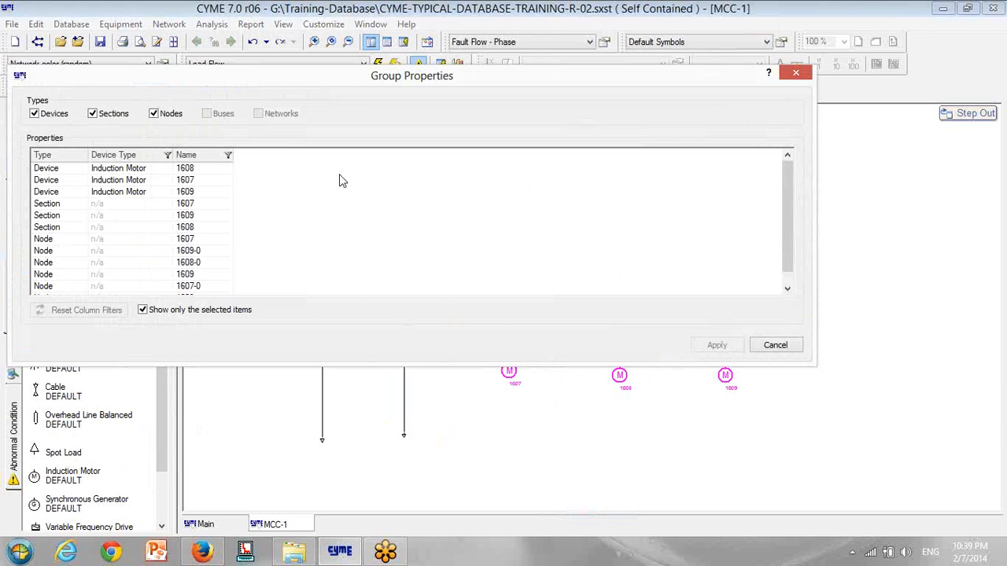
left_click(162, 116)
left_click(92, 113)
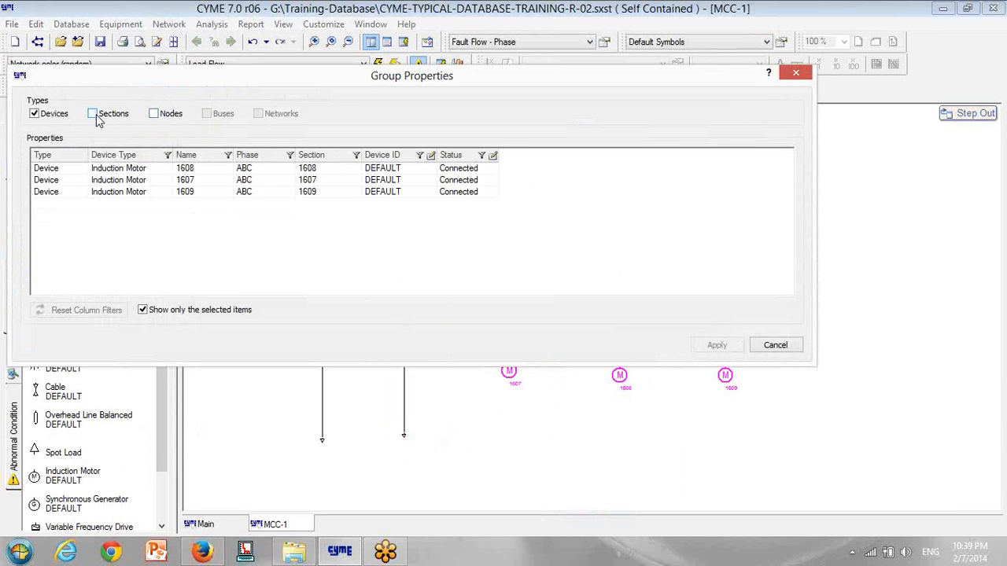
left_click(432, 156)
left_click(443, 212)
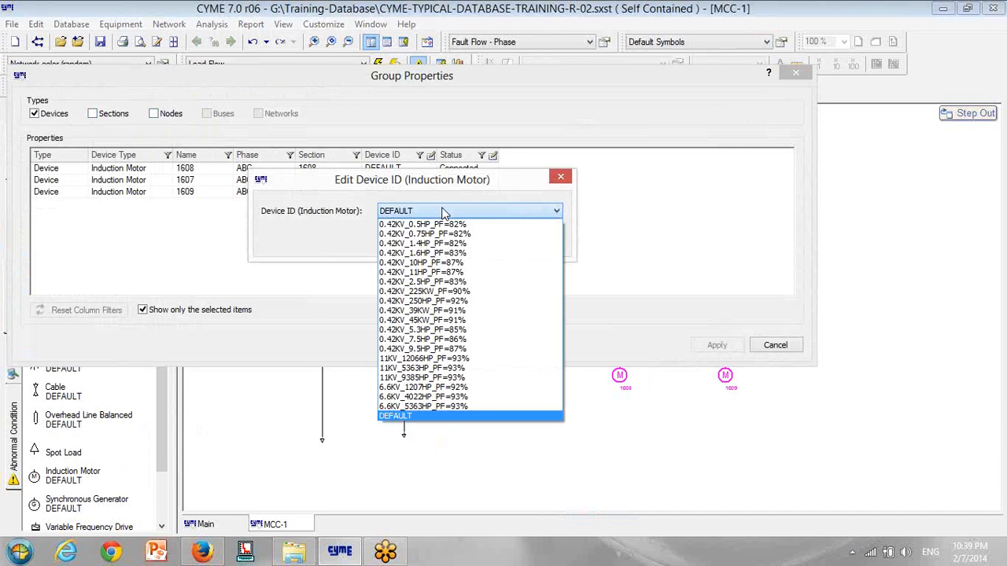
left_click(437, 311)
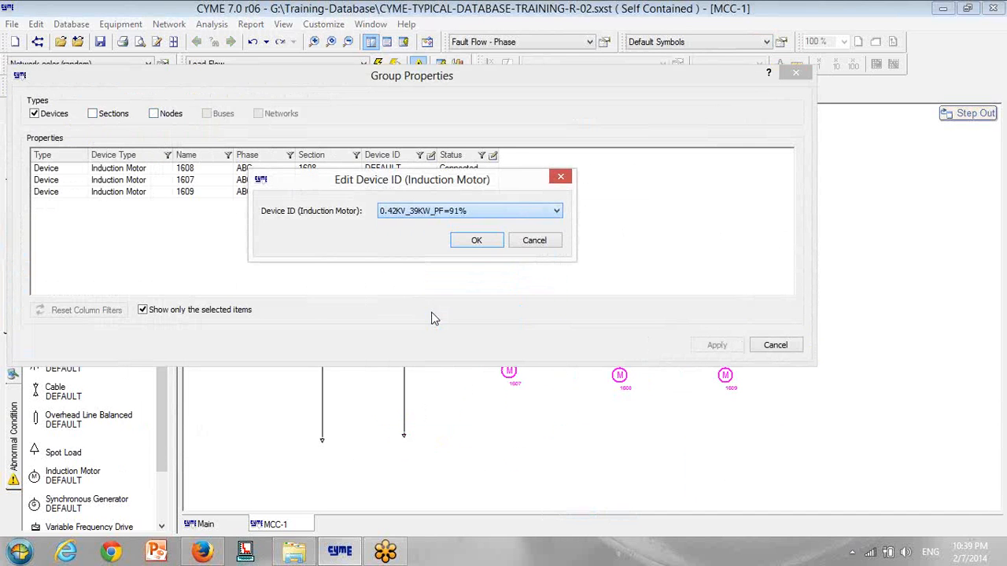
left_click(478, 241)
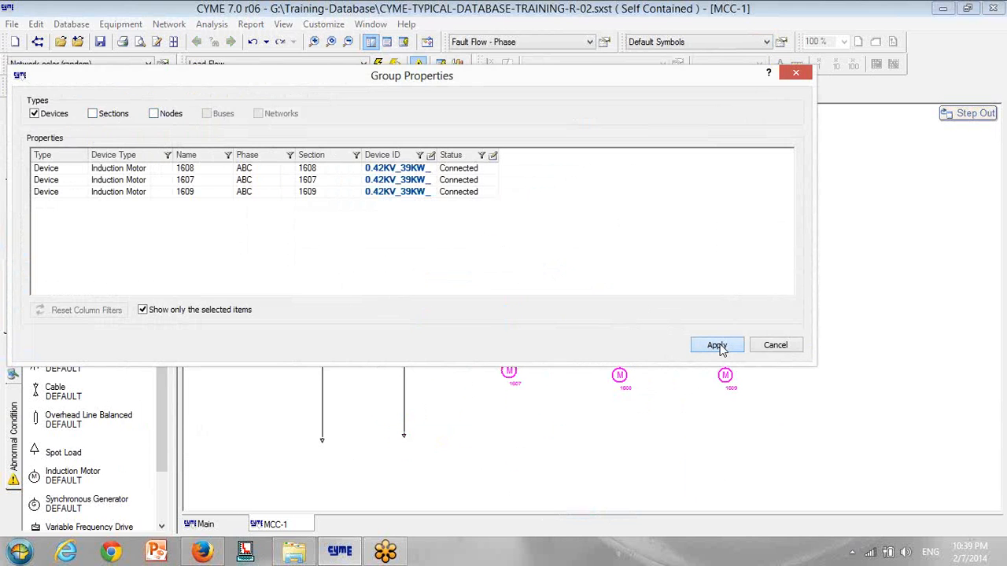
left_click(718, 345)
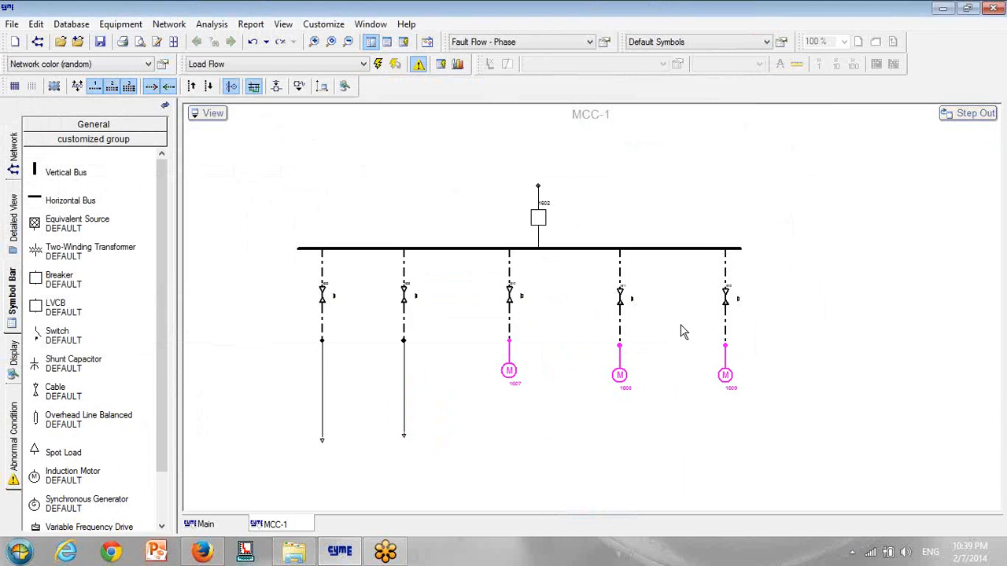
- Set the status of induction motor 1609 in MCC-1 to Off
left_click(725, 378)
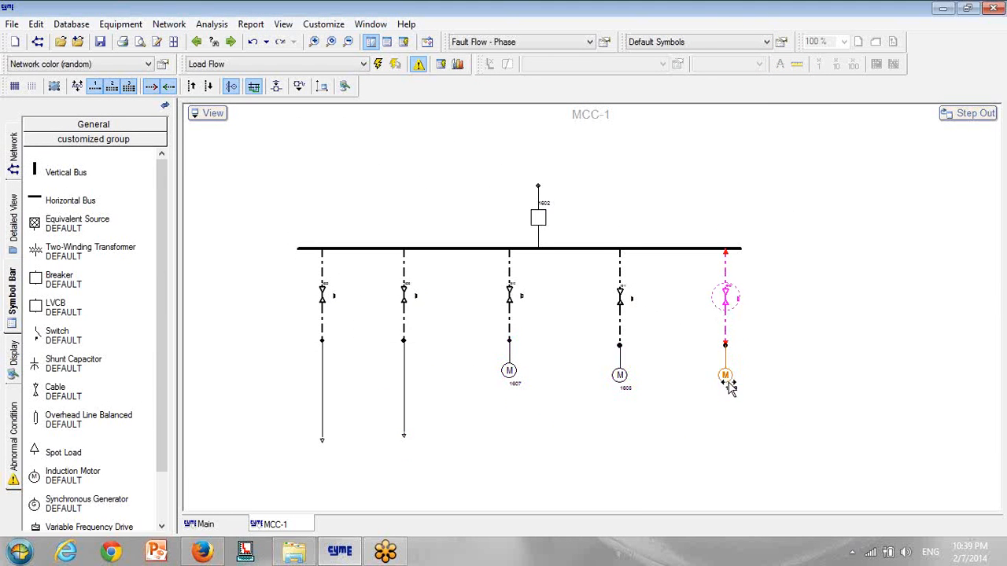
right_click(727, 379)
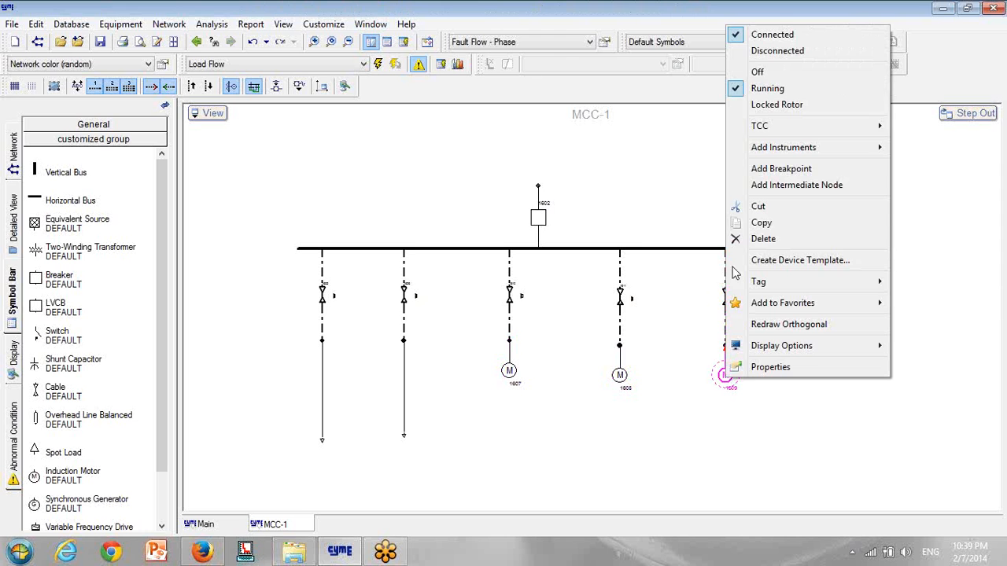
left_click(758, 73)
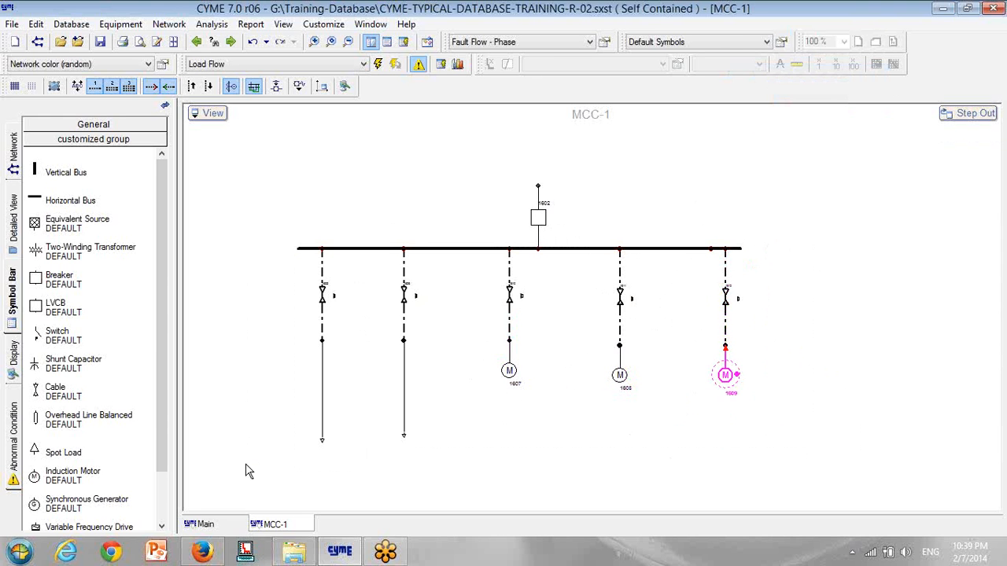
- Open the group properties of all MCC-1 elements and filter the device type list to cables only
key("ctrl+a")
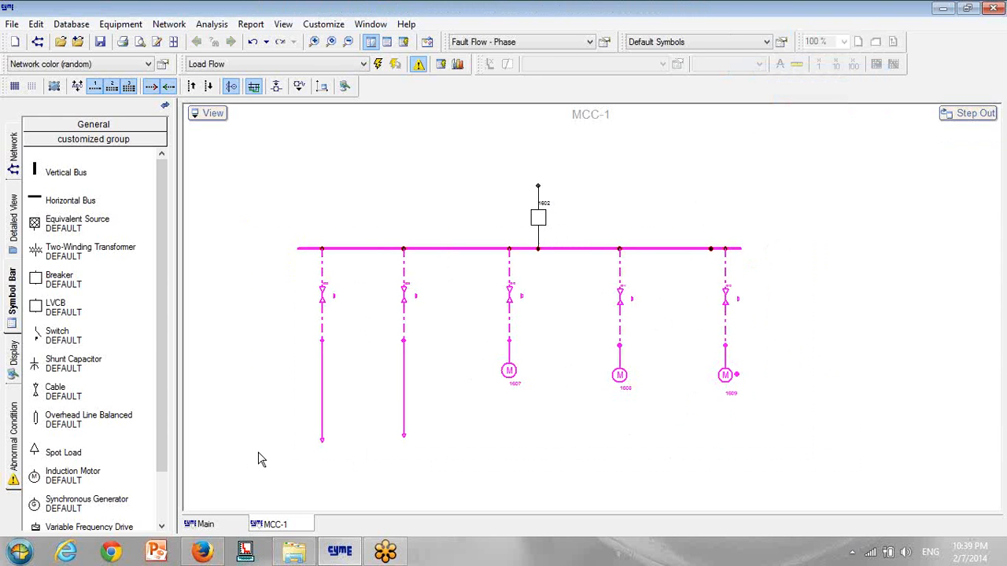
right_click(407, 297)
left_click(486, 437)
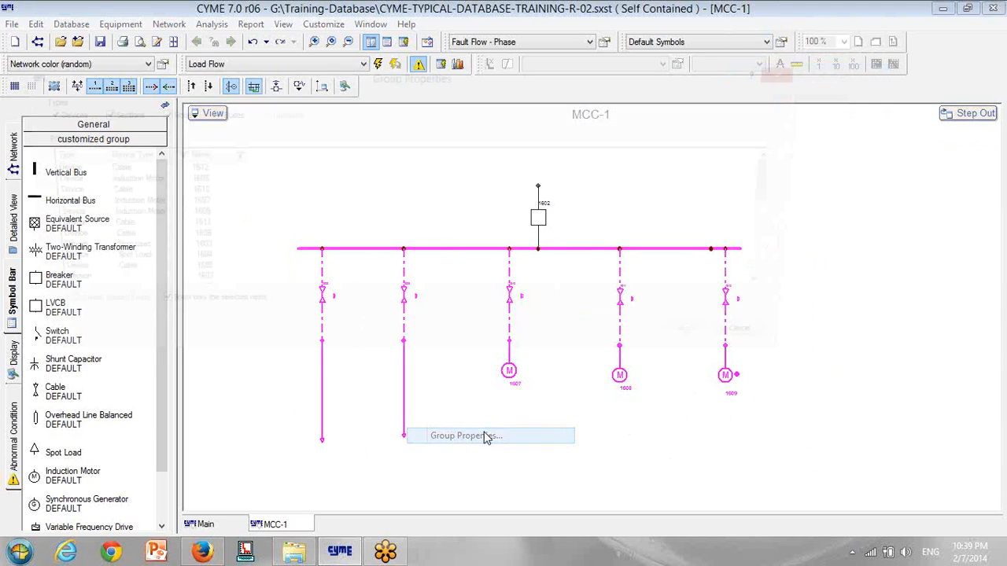
left_click(207, 113)
left_click(154, 113)
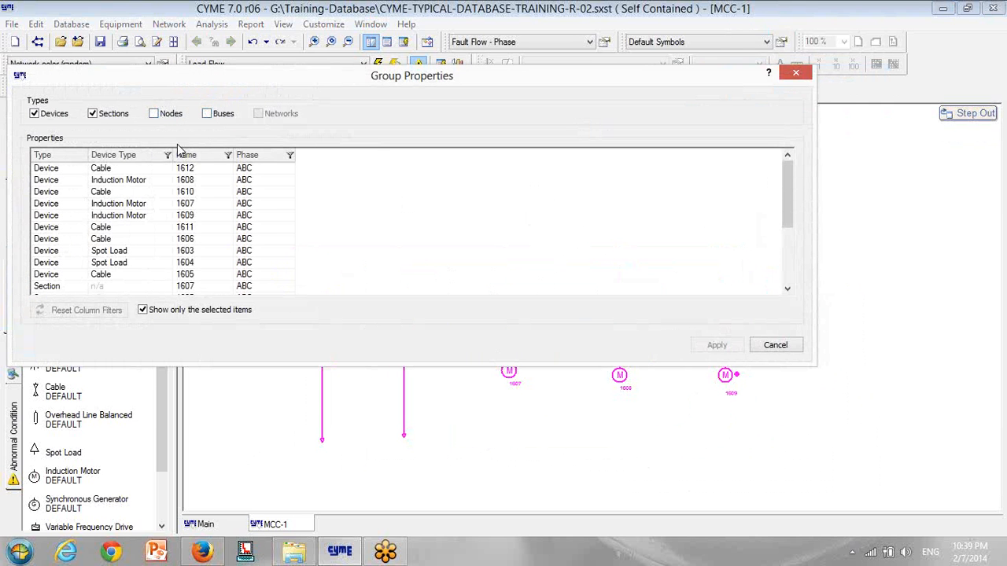
left_click(167, 155)
left_click(199, 184)
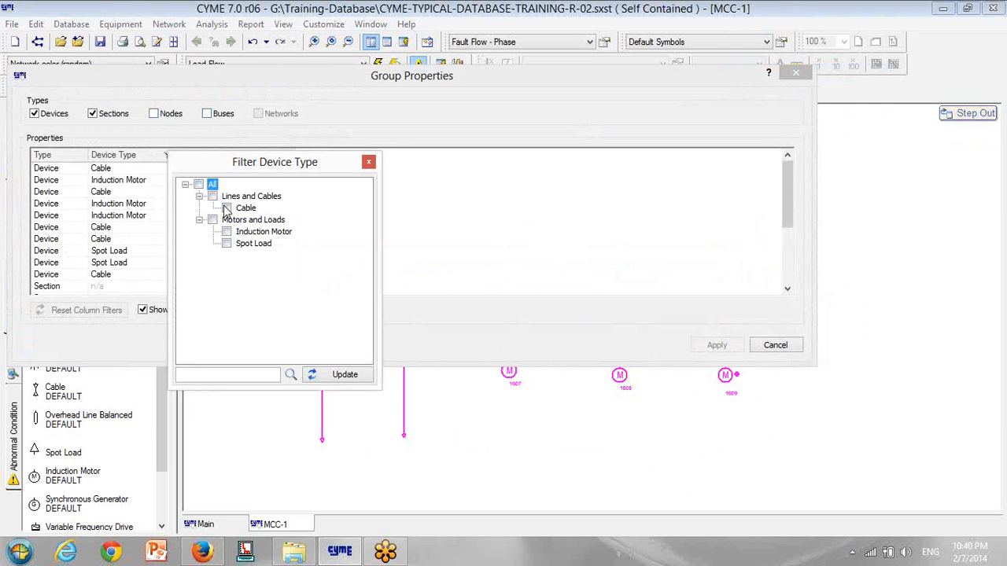
left_click(227, 208)
left_click(342, 375)
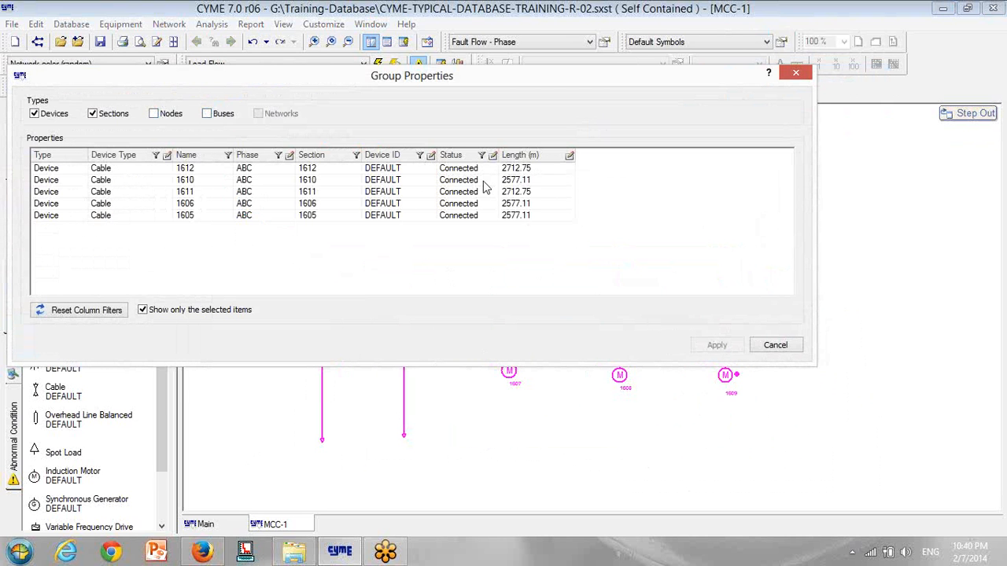
- Set the length of all MCC-1 cables to 100 m and assign them the type 1KV_70MM2_4C_CU_XLPE_A_50HZ
left_click(569, 155)
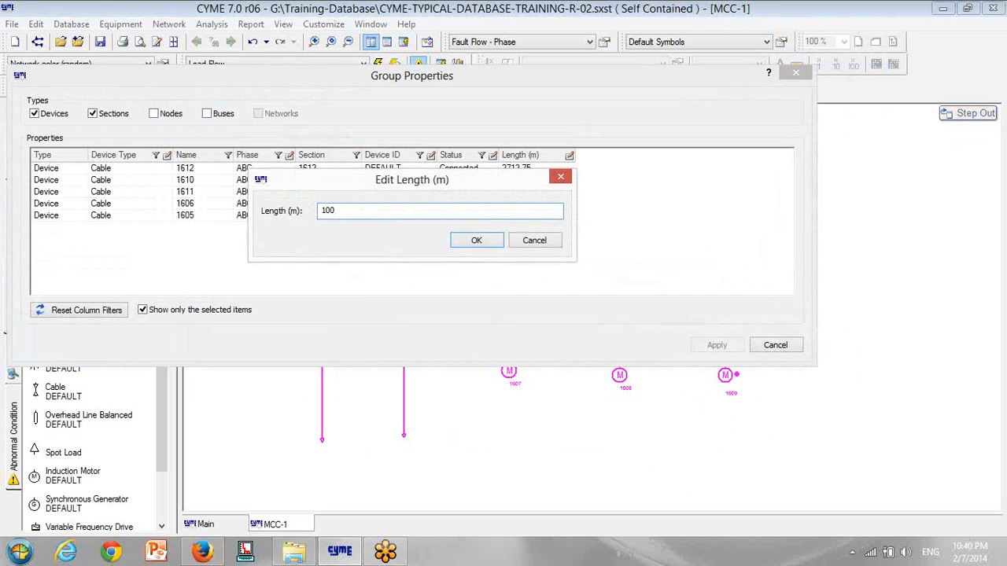
left_click(496, 240)
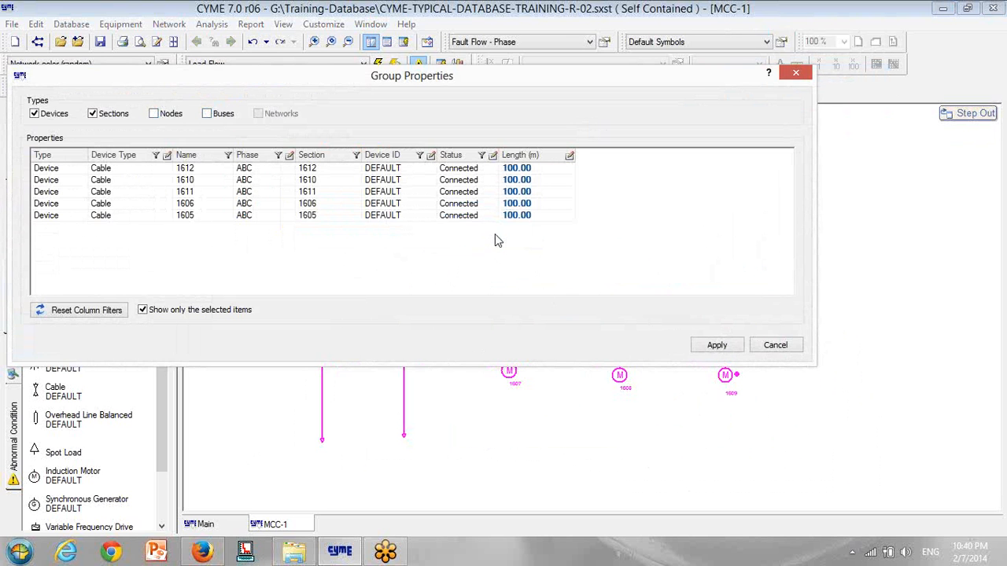
left_click(430, 157)
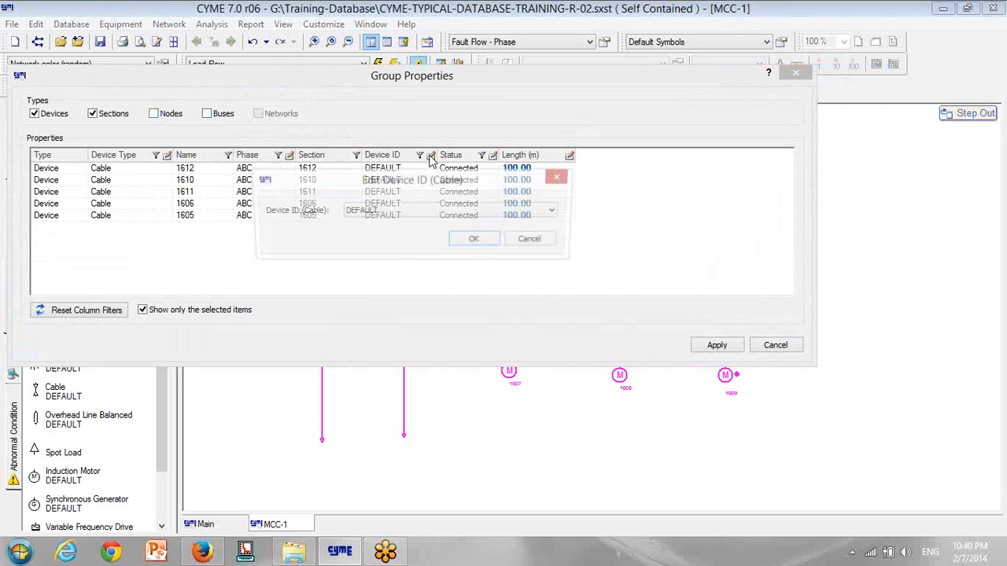
left_click(443, 213)
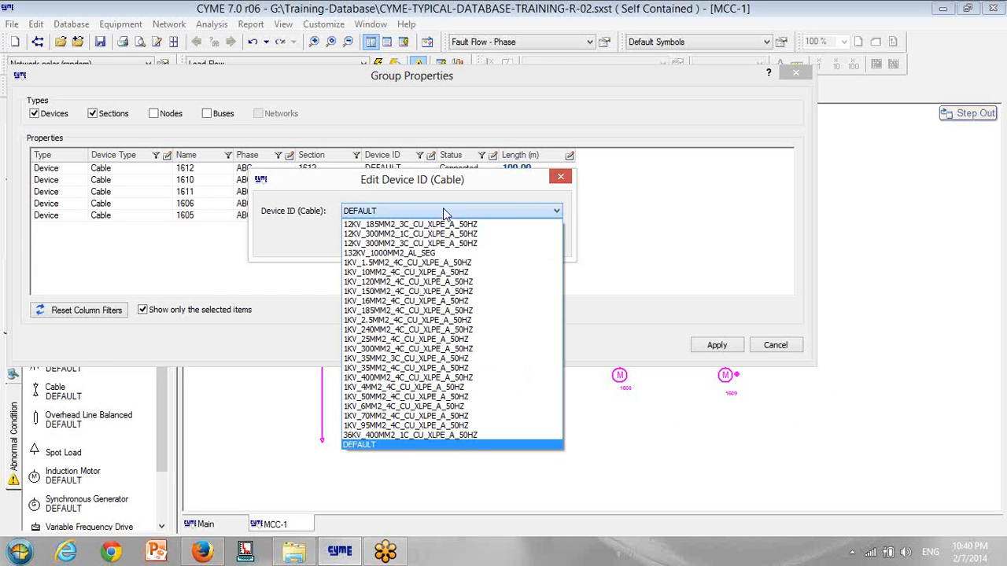
left_click(417, 416)
left_click(477, 244)
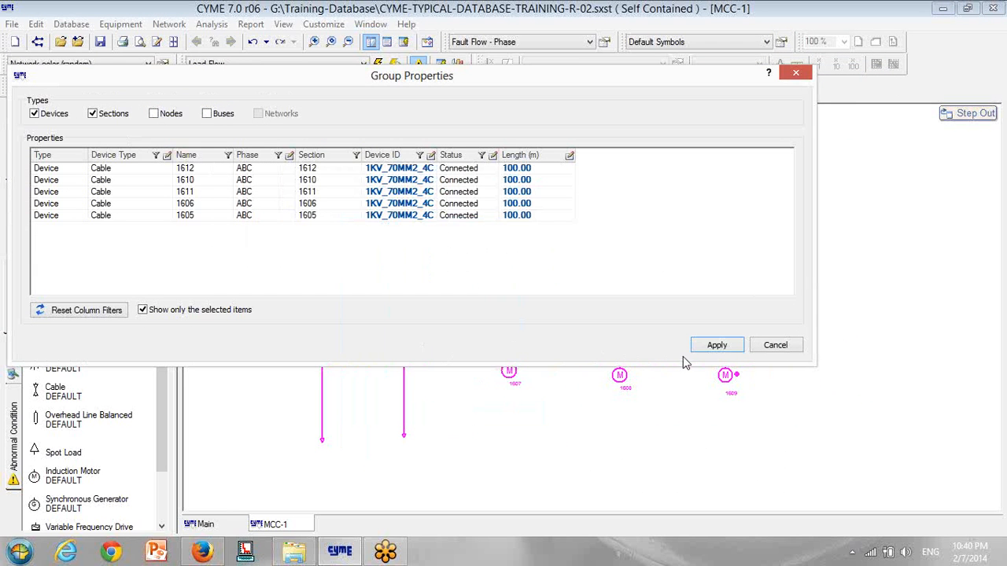
left_click(718, 346)
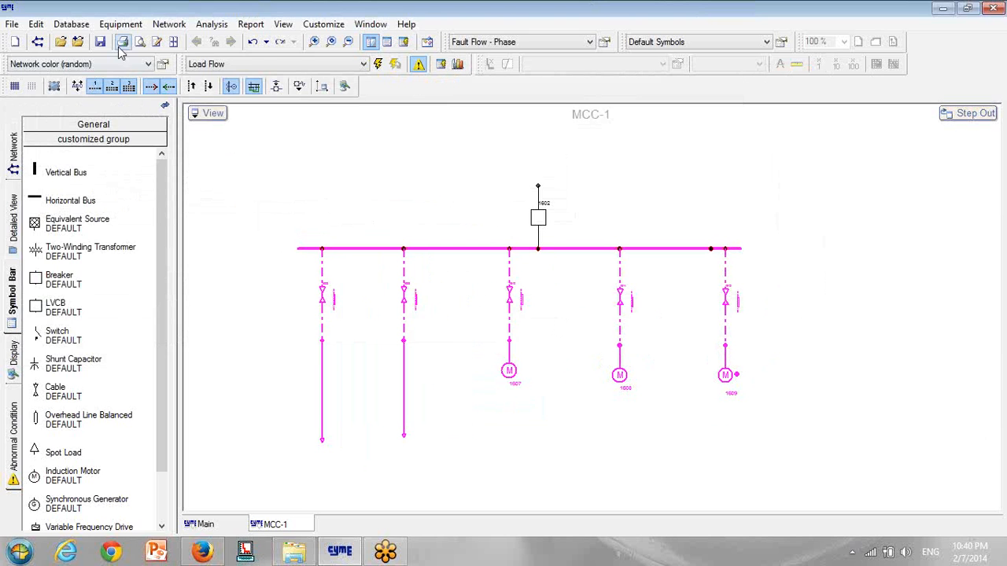
- Start saving the study as self-contained under the file name STUDY-CASE-001.sxst in the Training-Database folder
left_click(12, 24)
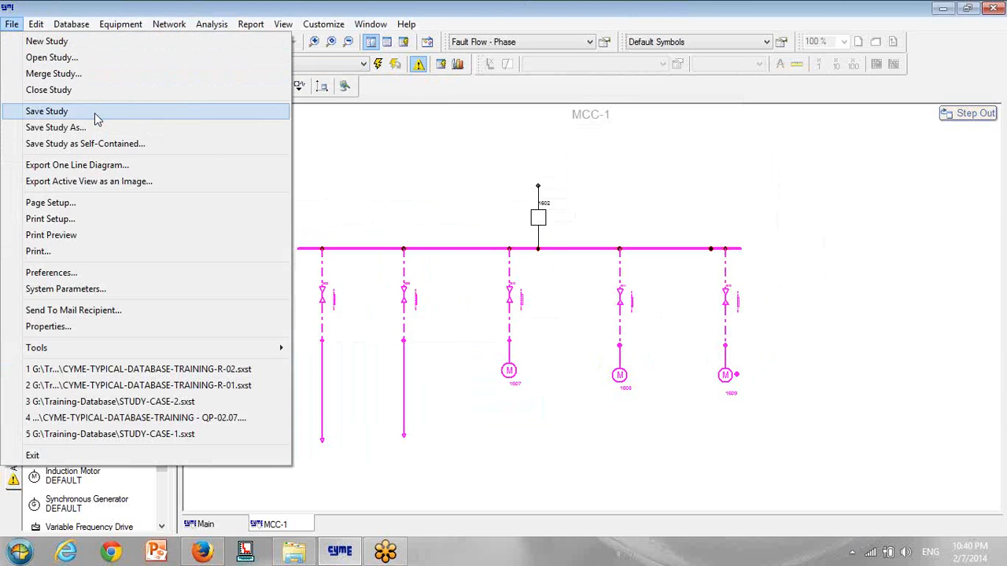
left_click(206, 8)
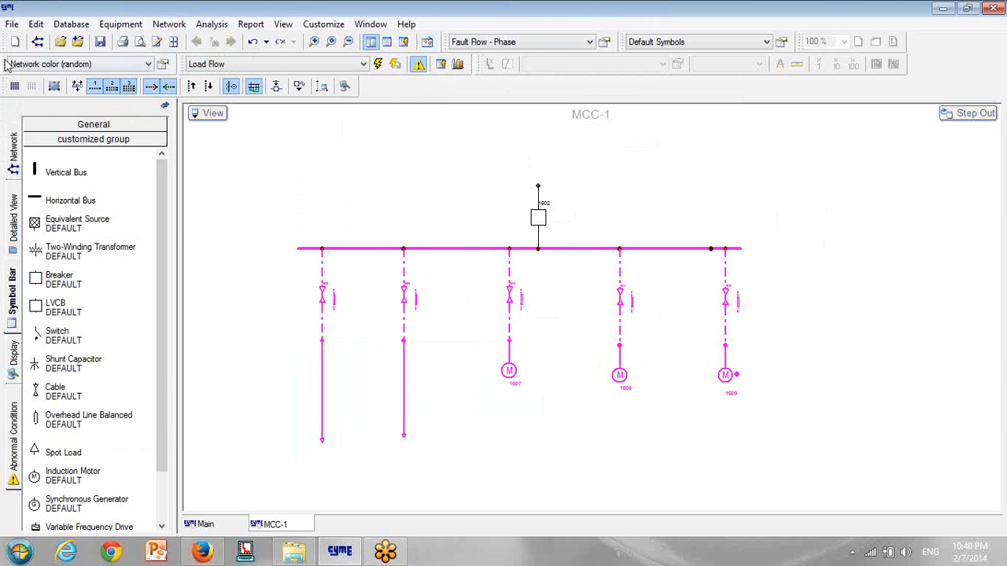
left_click(12, 24)
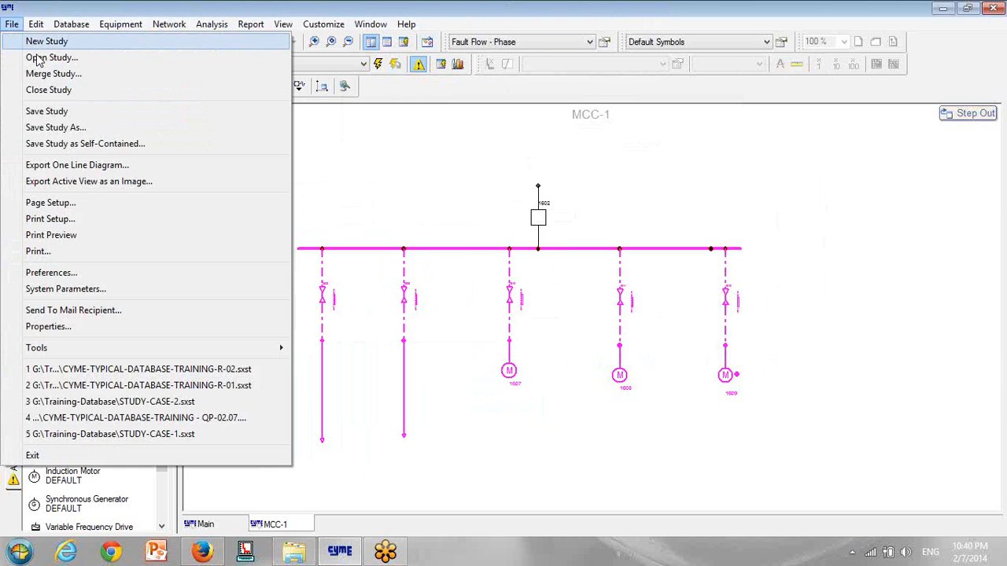
left_click(87, 144)
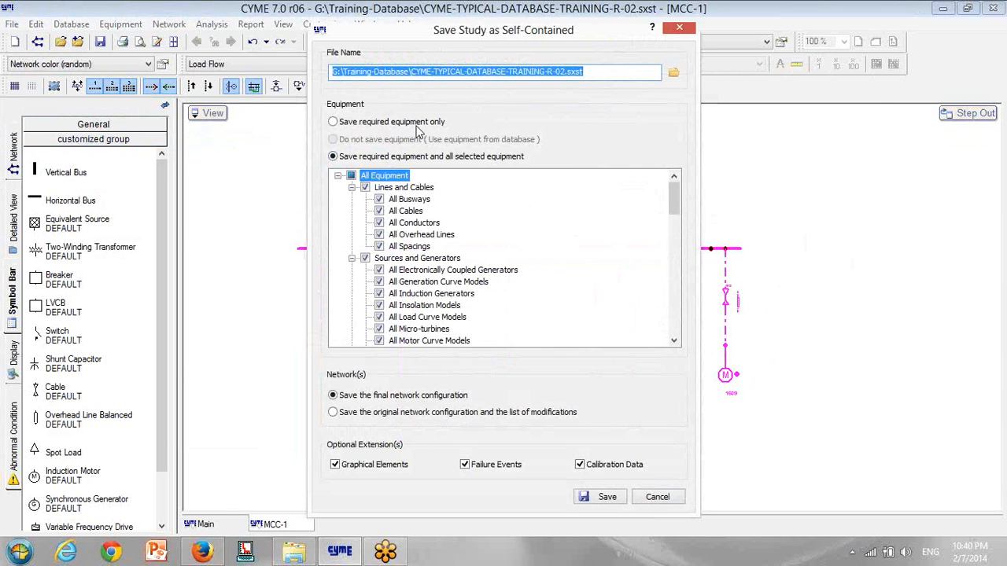
left_click(674, 72)
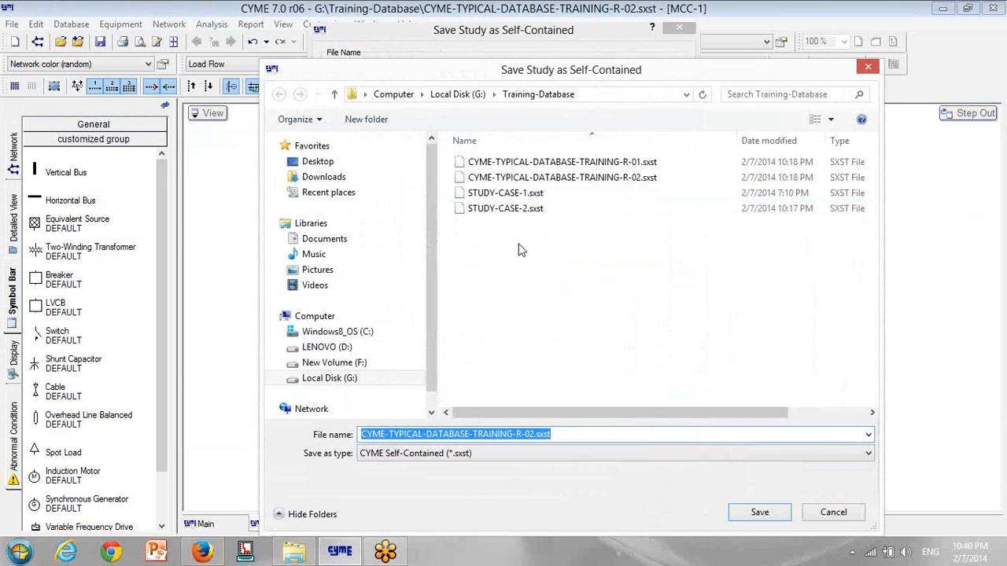
left_click(505, 209)
left_click(422, 434)
left_click(422, 434)
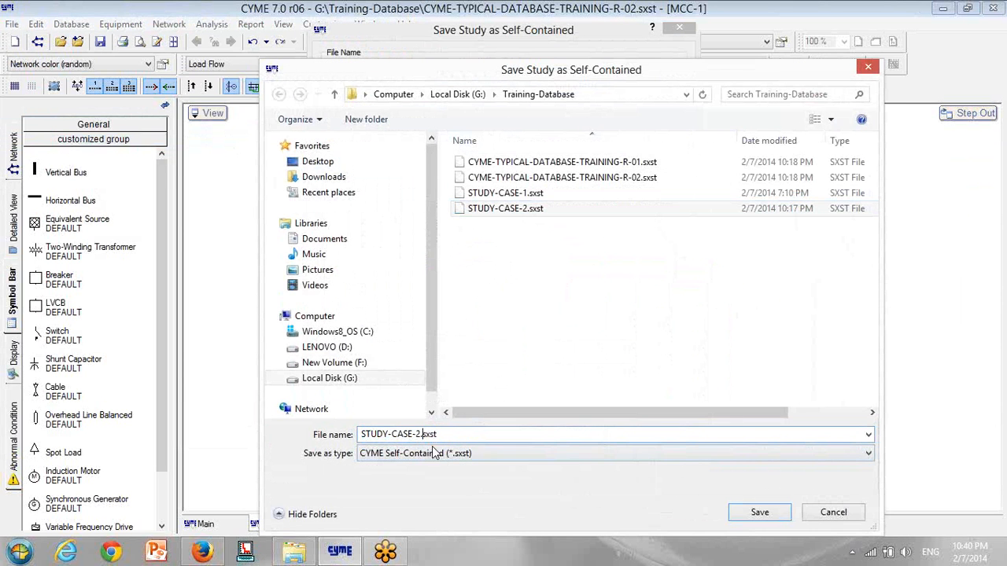
key("BackSpace")
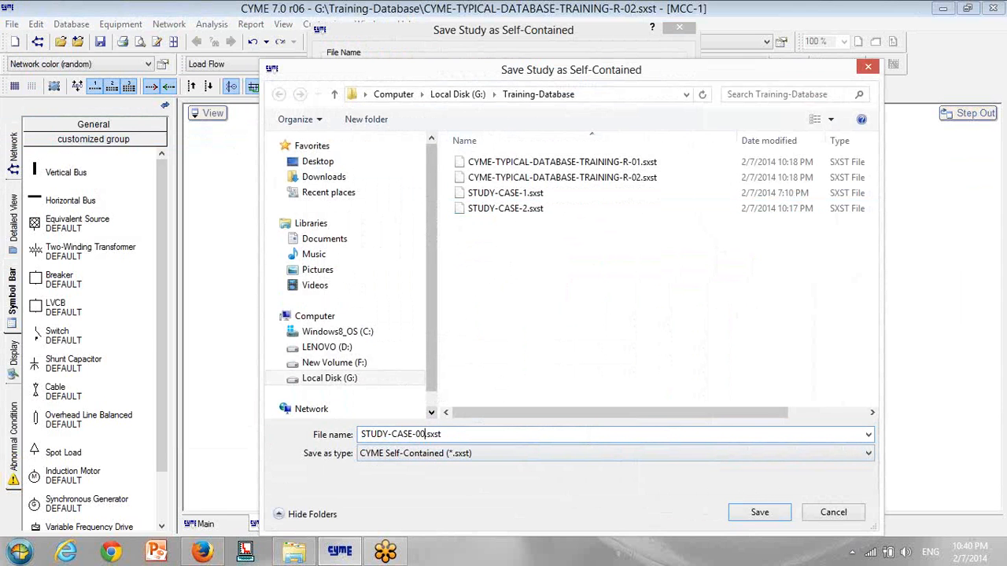
type("001")
left_click(760, 512)
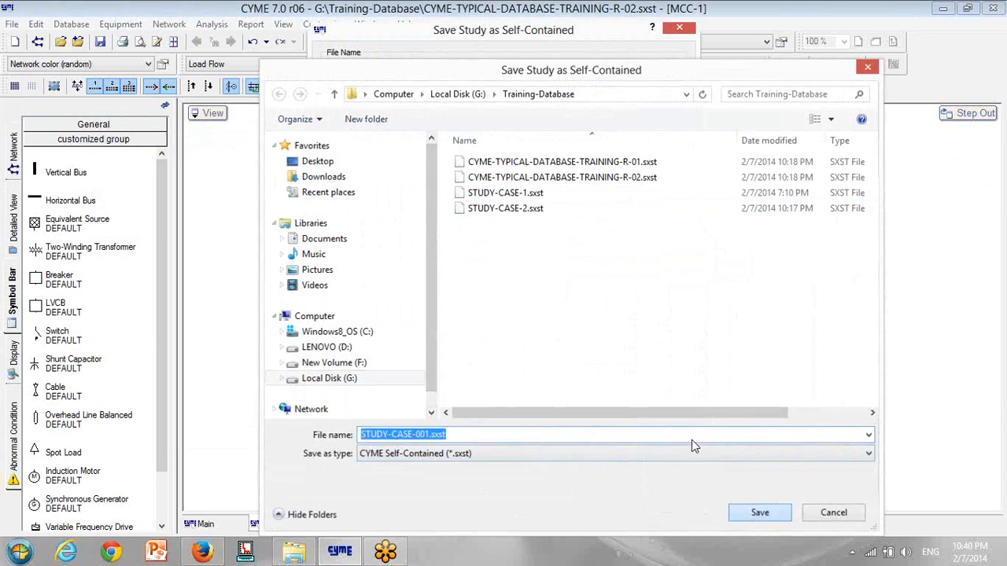
- Include all equipment in the self-contained study and save it with the final network configuration
double_click(353, 176)
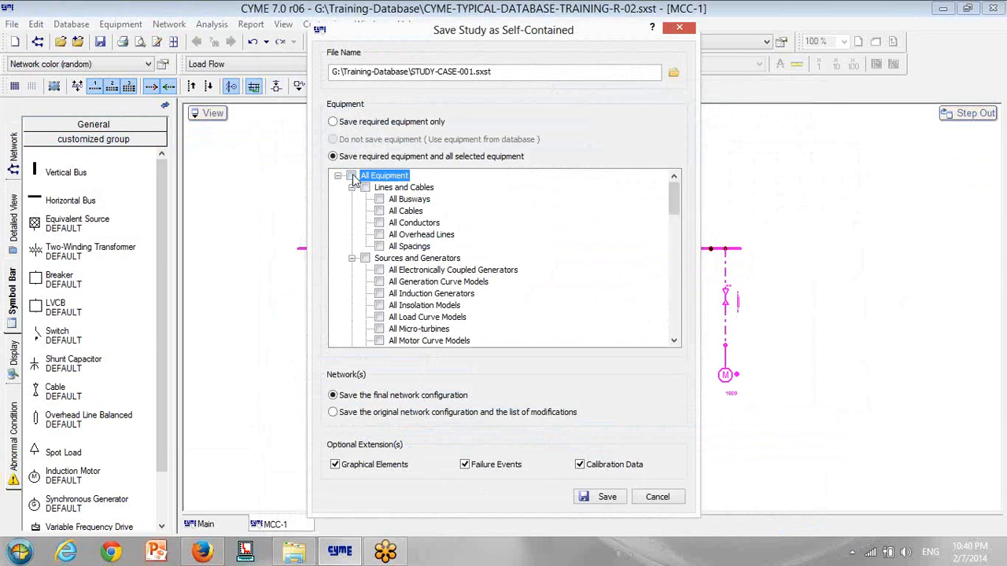
left_click(339, 176)
mouse_move(673, 201)
left_mouse_down()
mouse_move(673, 315)
mouse_move(673, 196)
left_mouse_up()
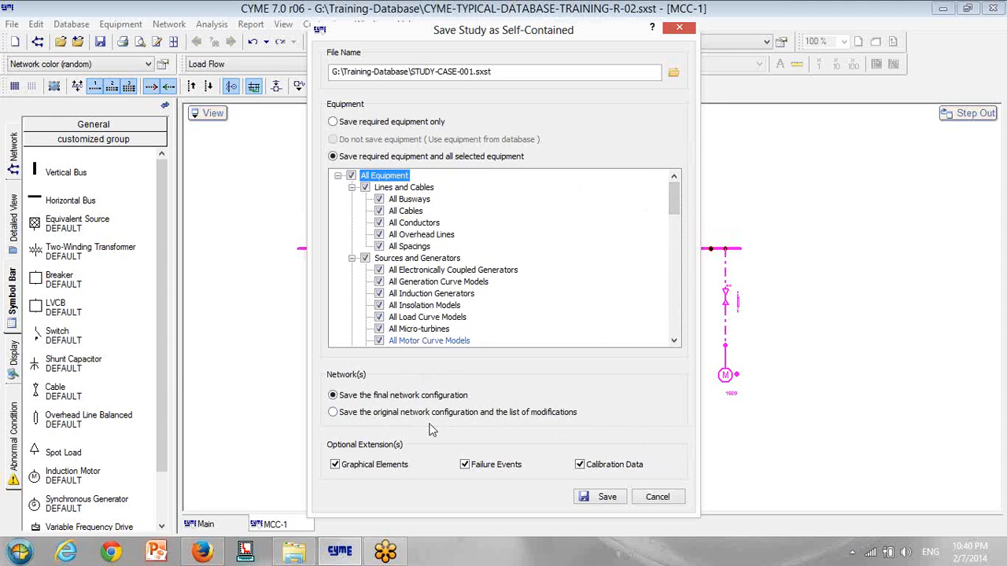
left_click(595, 503)
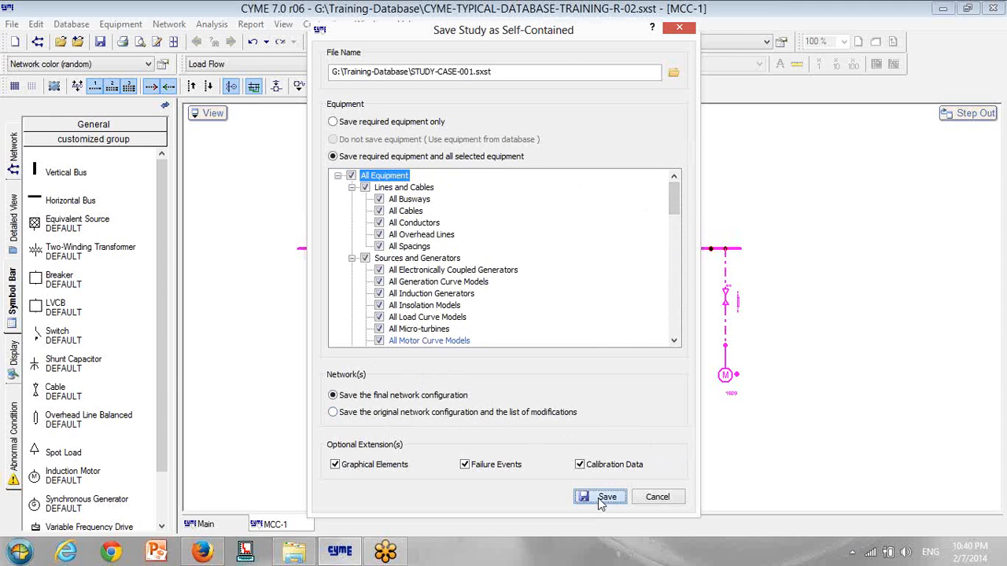
- Check the section properties of cables 1611 and 1606 in MCC-1 for the assigned cable type and length
left_click_drag(573, 309, 571, 337)
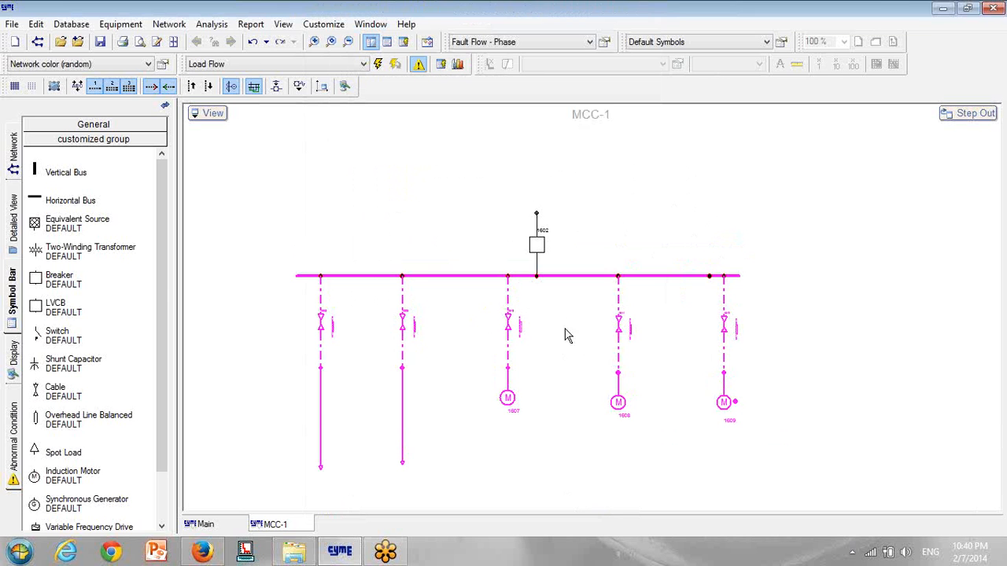
left_click(511, 324)
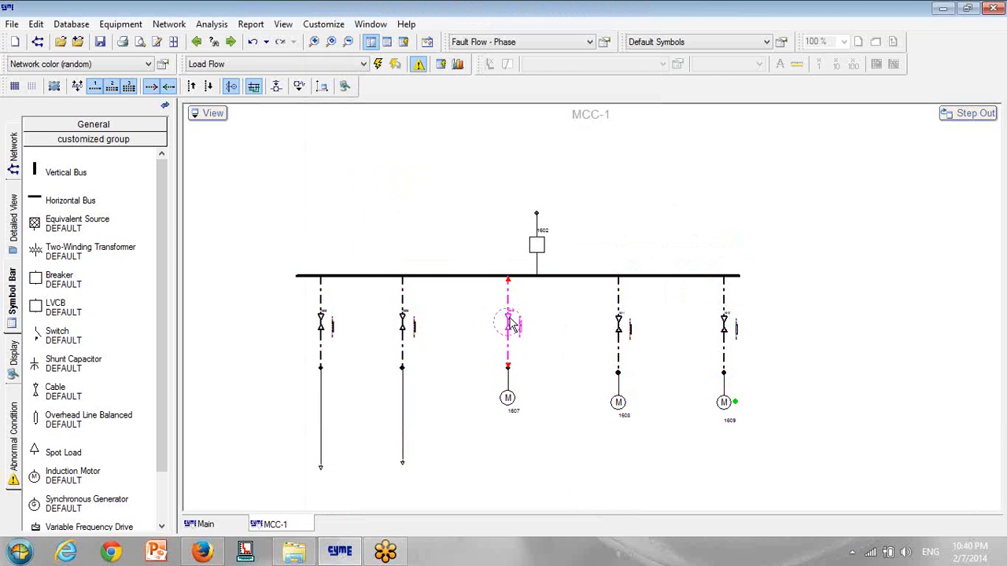
double_click(619, 327)
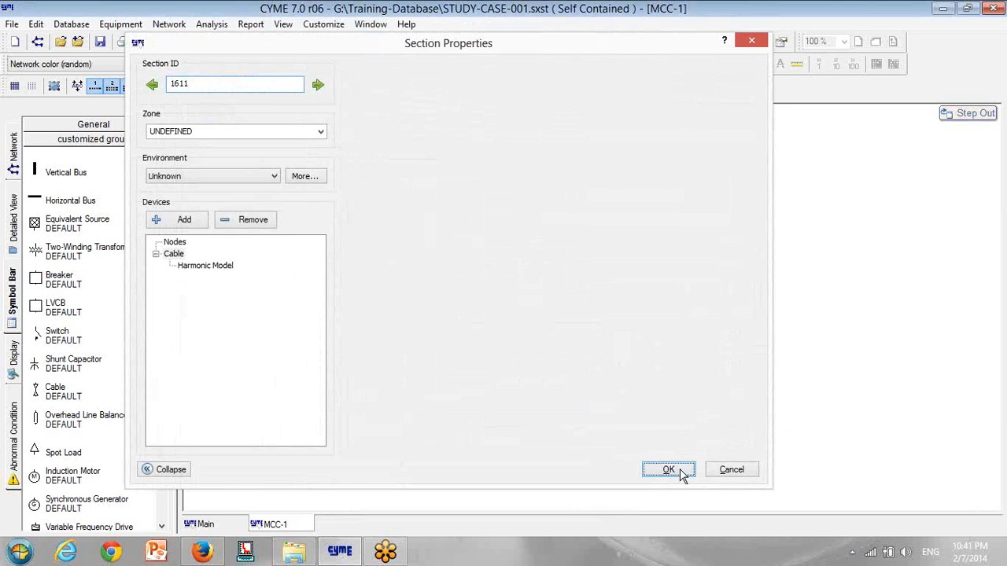
left_click(669, 469)
left_click(403, 325)
double_click(405, 329)
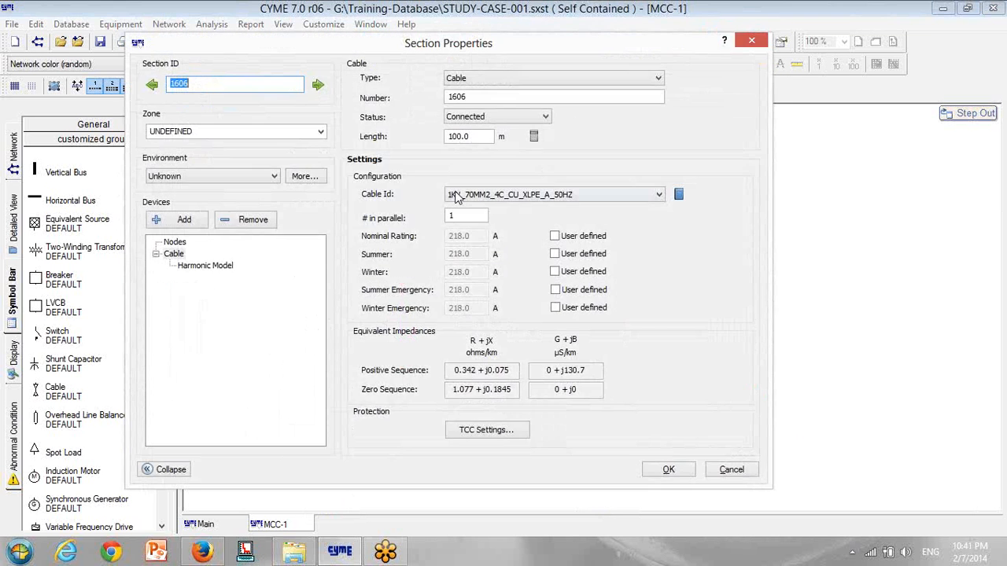
left_click(674, 470)
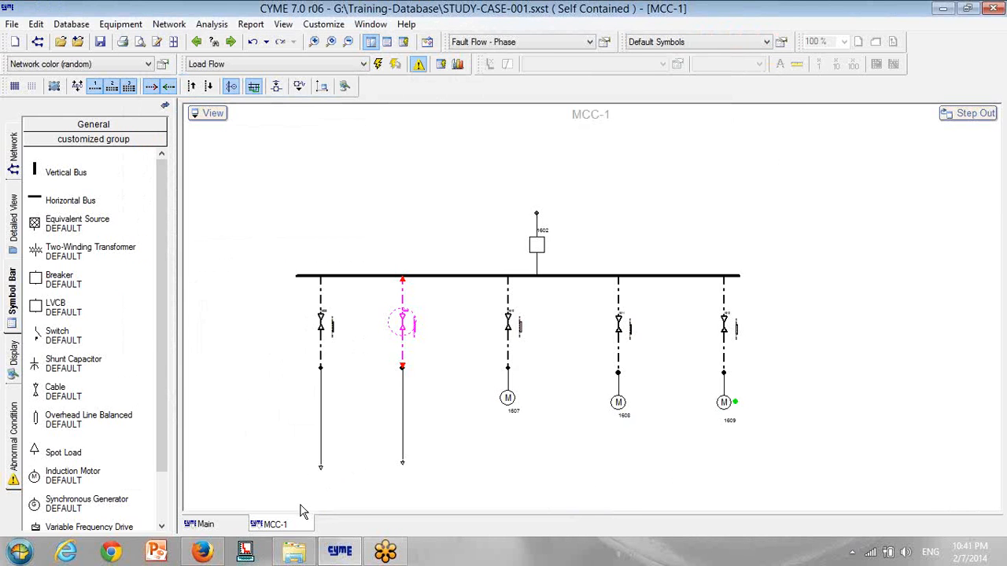
- Save the DEFAULT Newton-Raphson load flow parameters and run the analysis on the Main network, closing all reports at the end
left_click(226, 524)
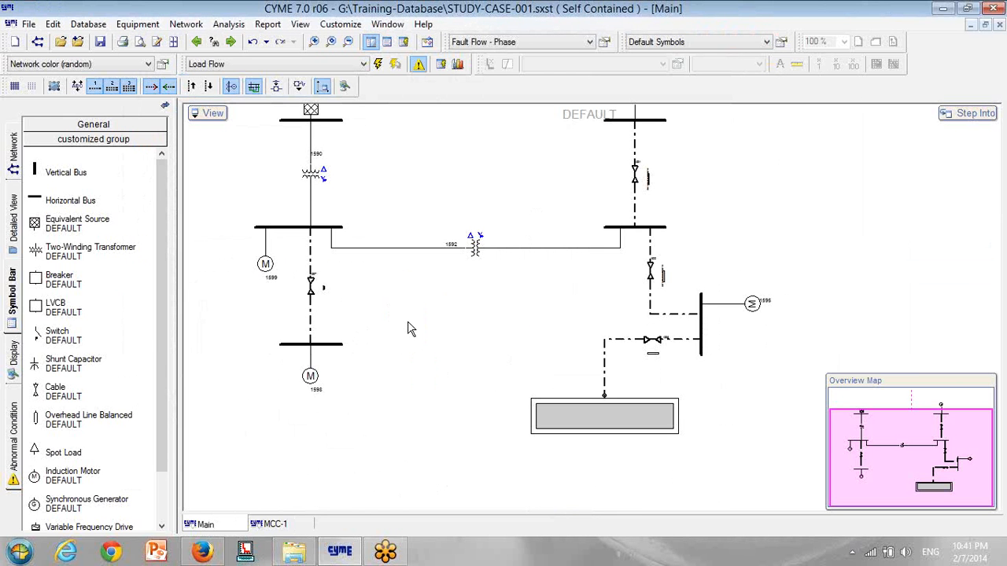
left_click(475, 252)
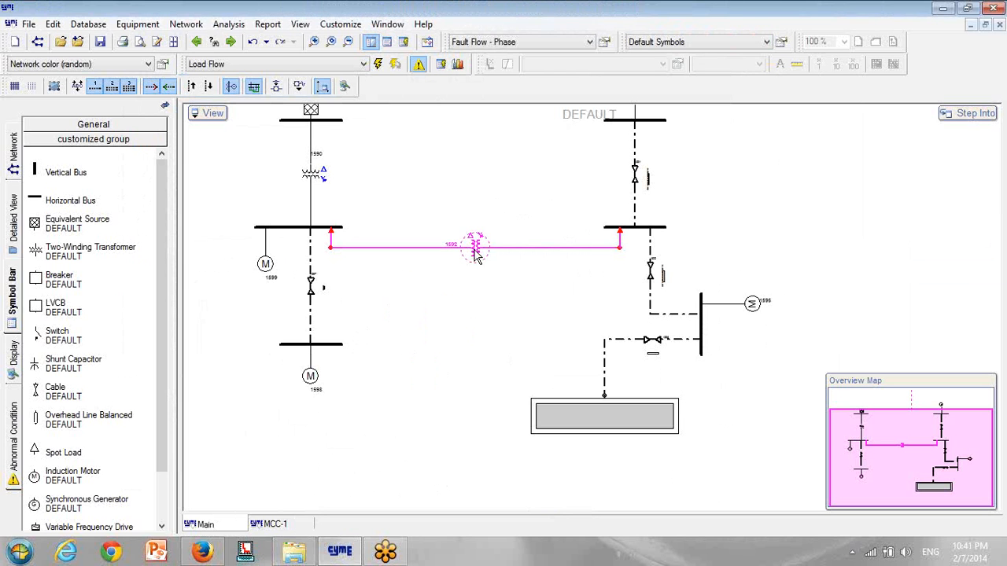
scroll(461, 244, "up", 2)
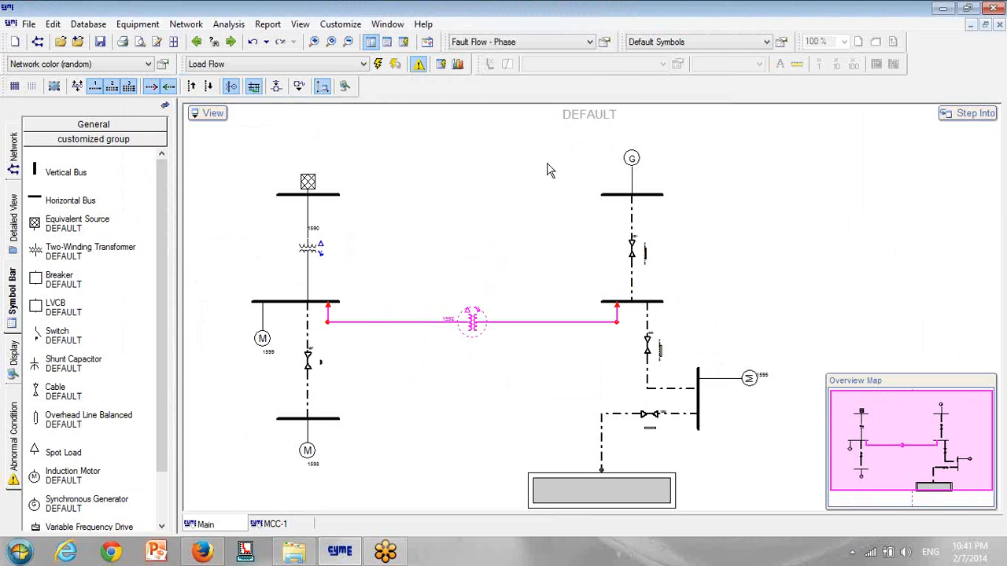
left_click(379, 65)
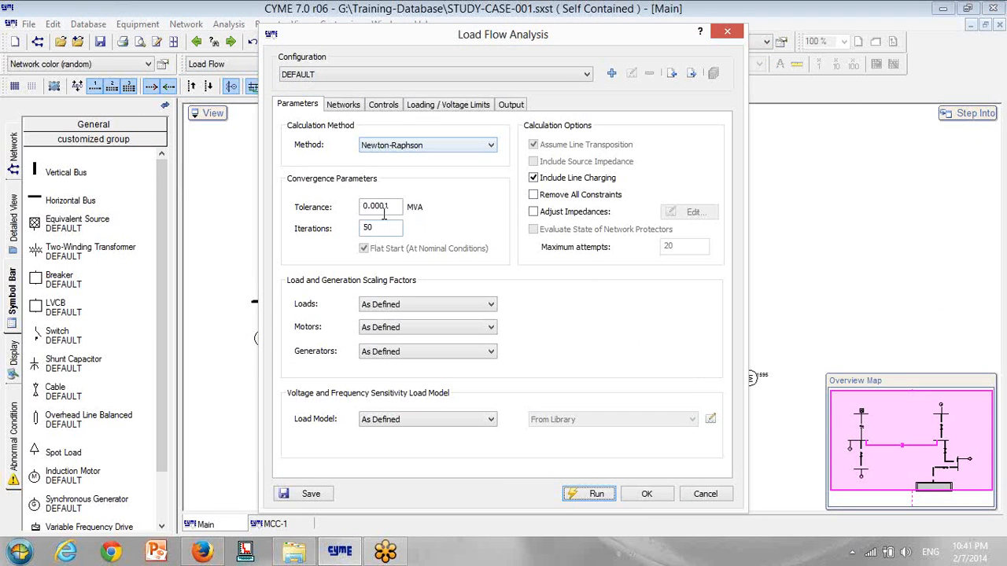
left_click_drag(385, 206, 381, 205)
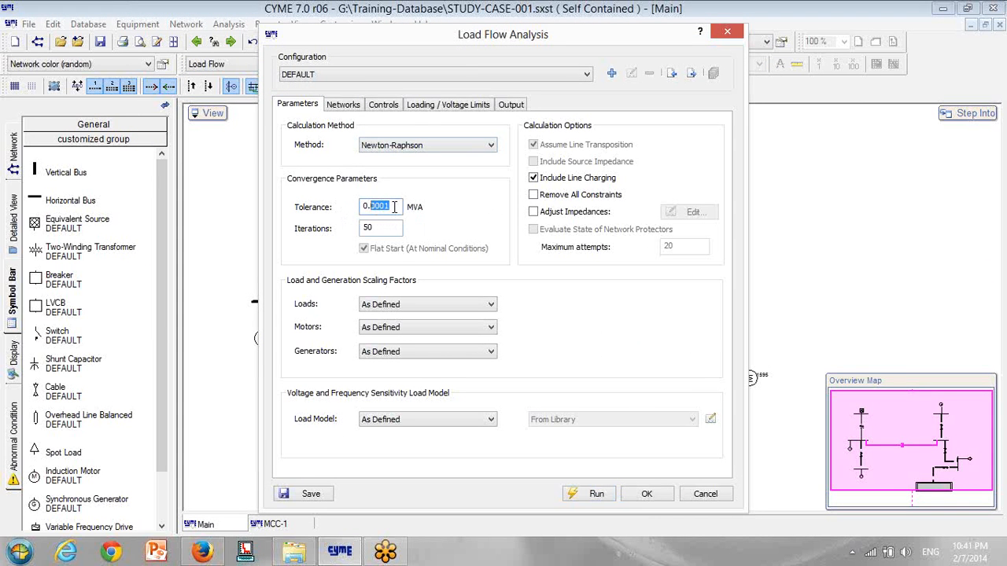
left_click(395, 206)
left_click(325, 496)
left_click(591, 494)
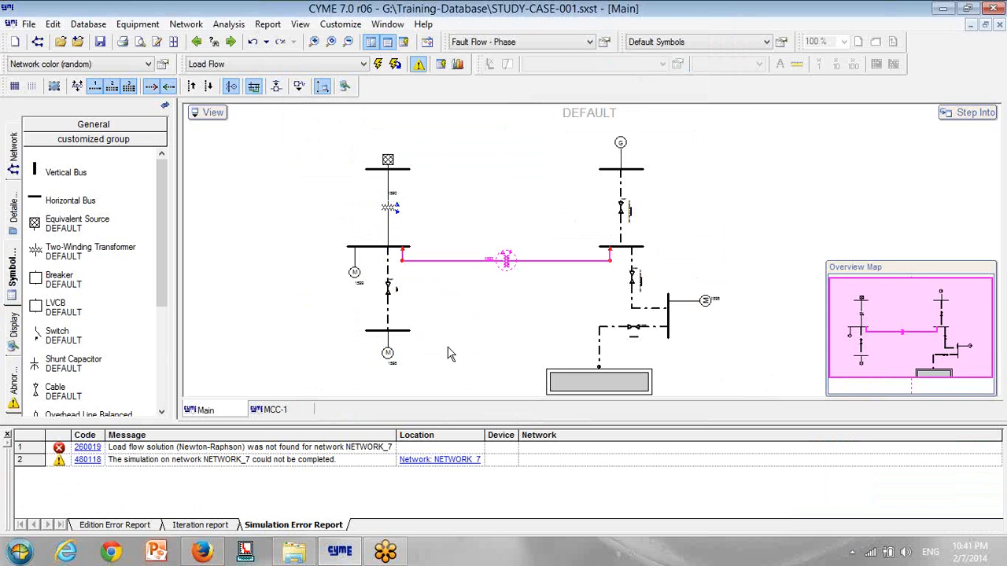
right_click(33, 445)
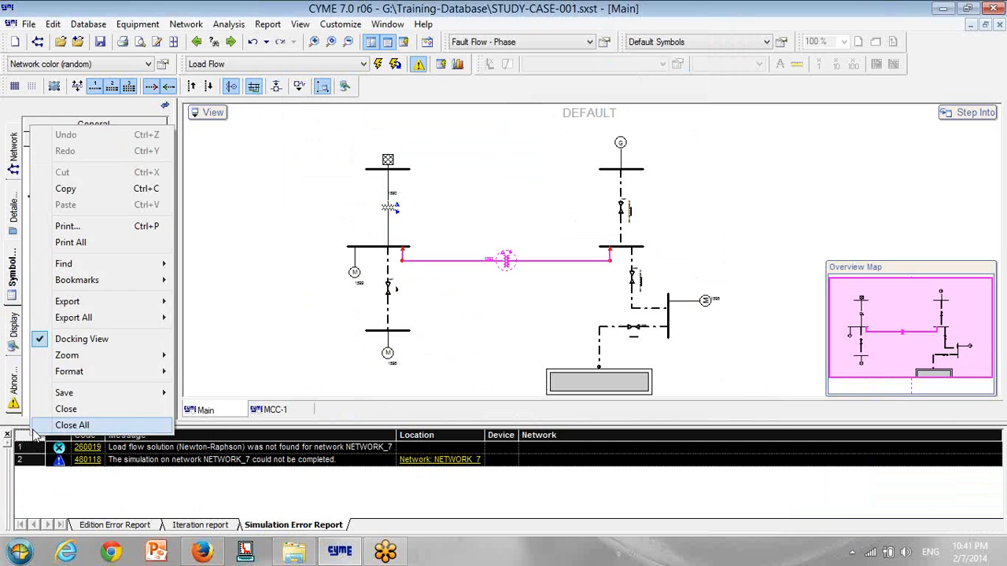
left_click(35, 424)
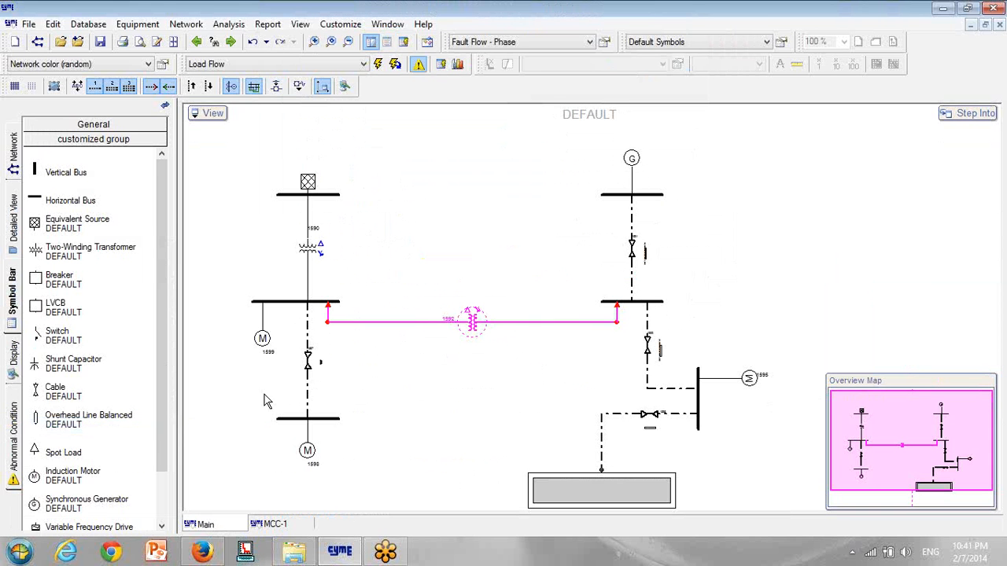
- Set cable 1597 to 500 m length, type 12KV_300MM2_1C_CU_XLPE_A_50HZ and 2 in parallel, and save the study
double_click(307, 360)
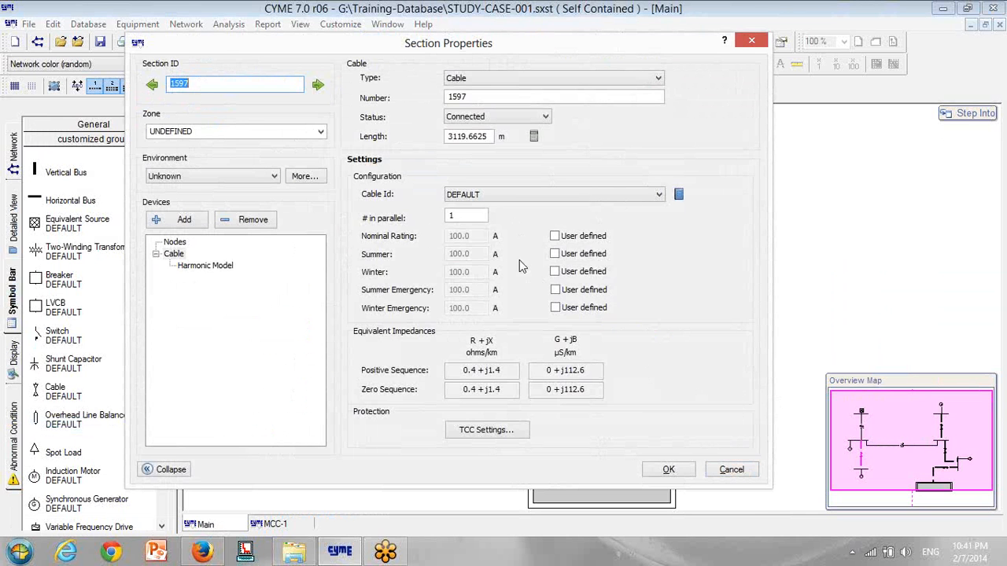
double_click(468, 138)
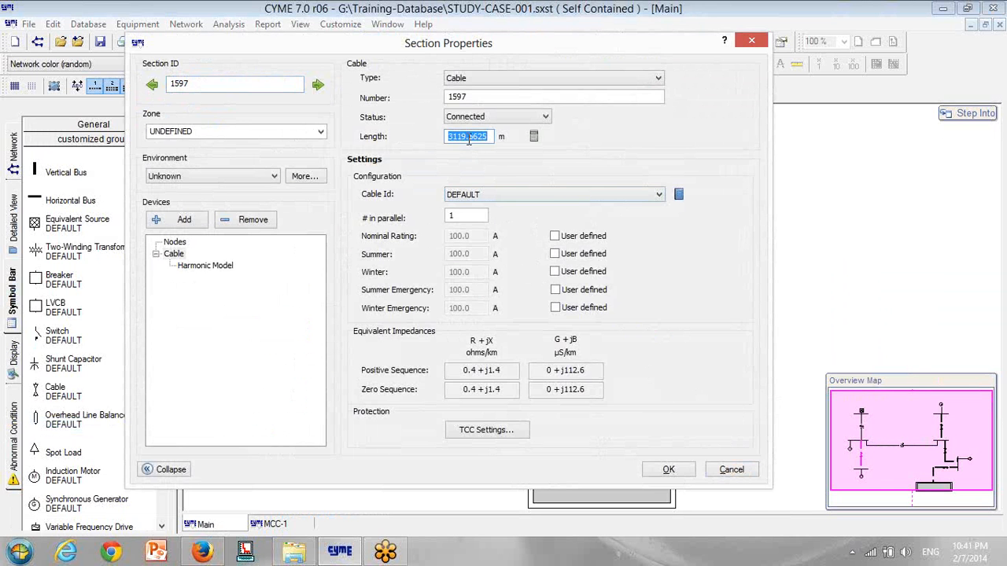
type("500")
left_click(498, 200)
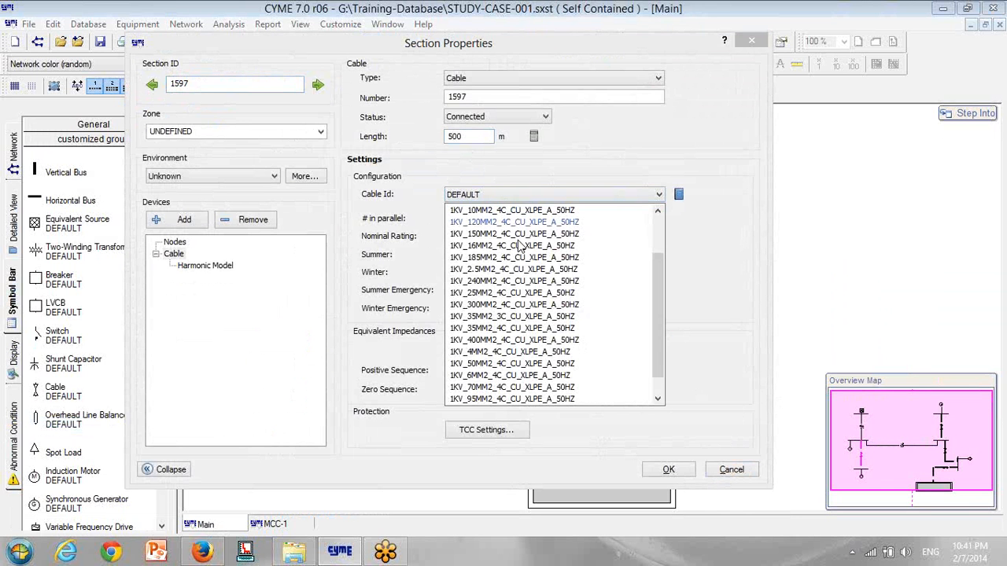
scroll(513, 247, "up", 2)
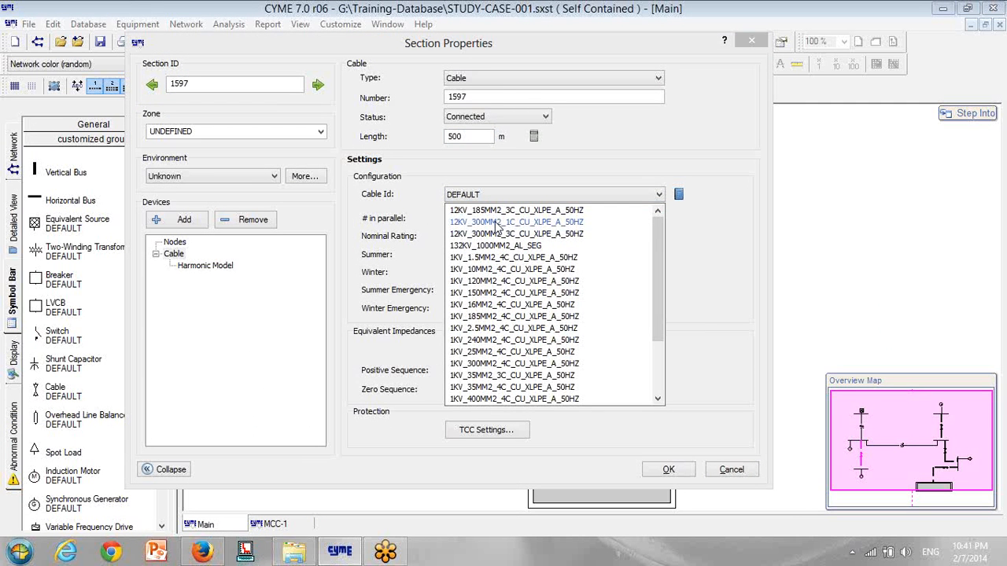
left_click(497, 222)
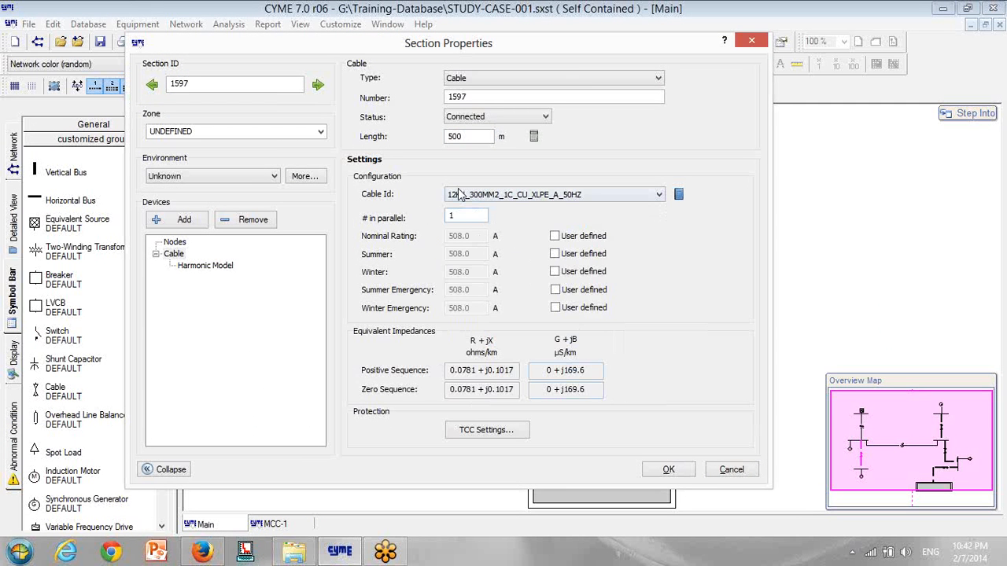
type("2")
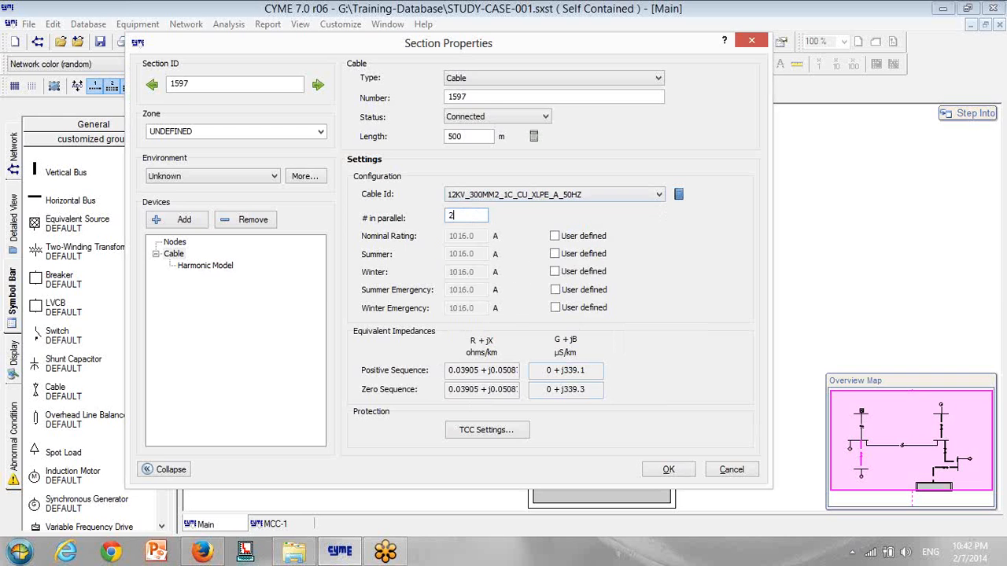
left_click(686, 468)
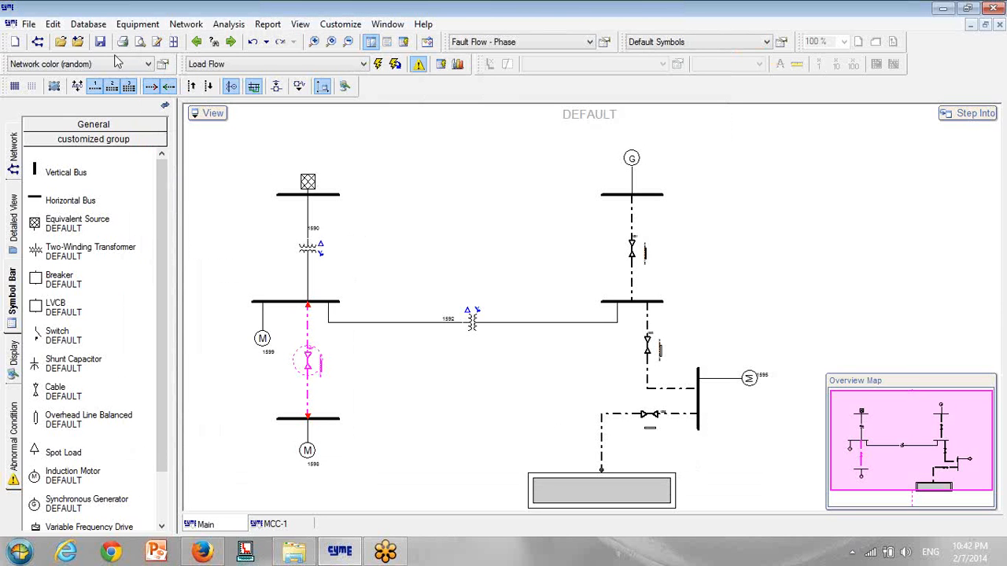
left_click(100, 42)
- Run the load flow on the Main network and label the diagram with Power Flow Results
left_click(396, 65)
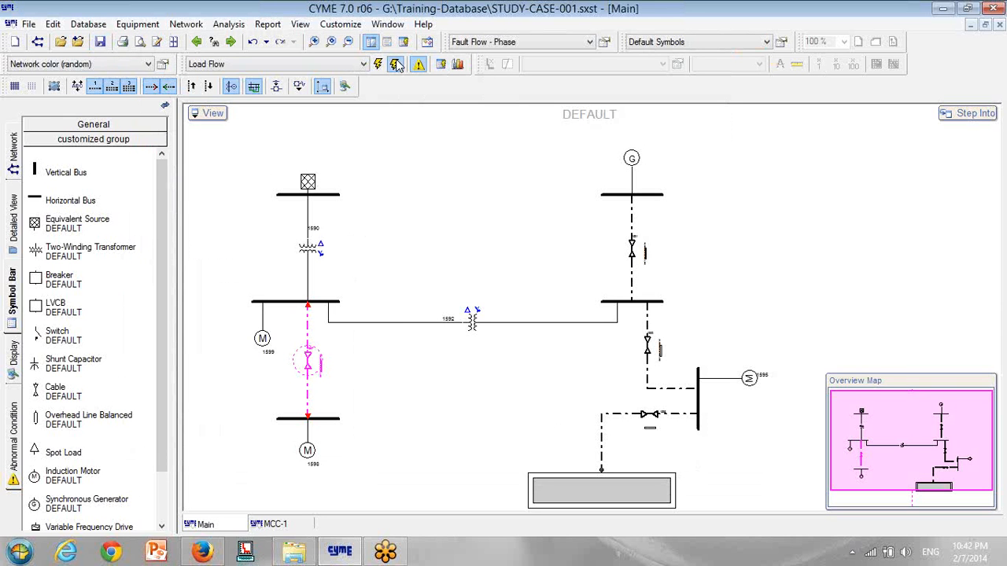
left_click(533, 44)
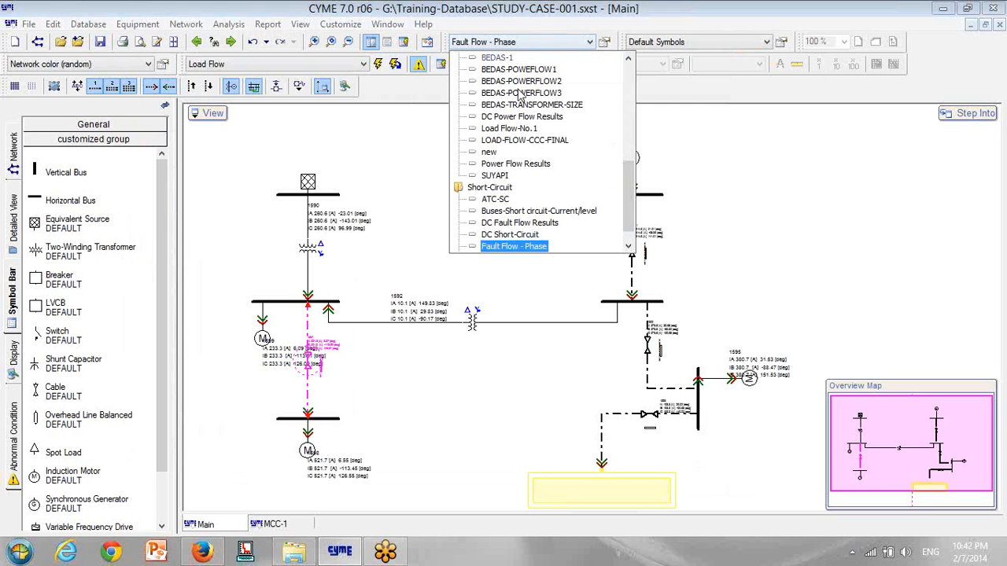
left_click(524, 166)
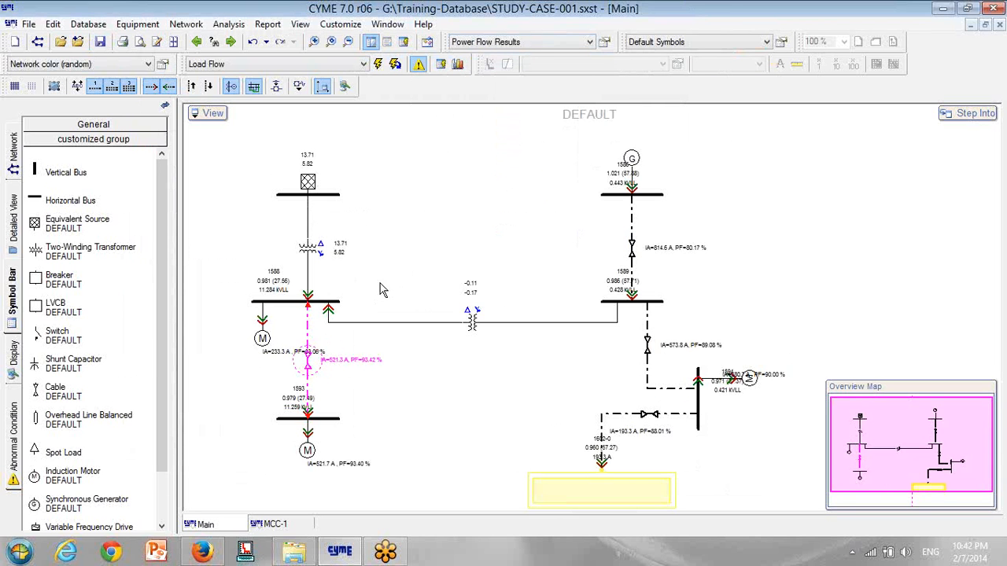
- Move the result labels of buses 1586, 1588 and 1589 clear of the connecting lines on the Main diagram
scroll(575, 223, "up", 3)
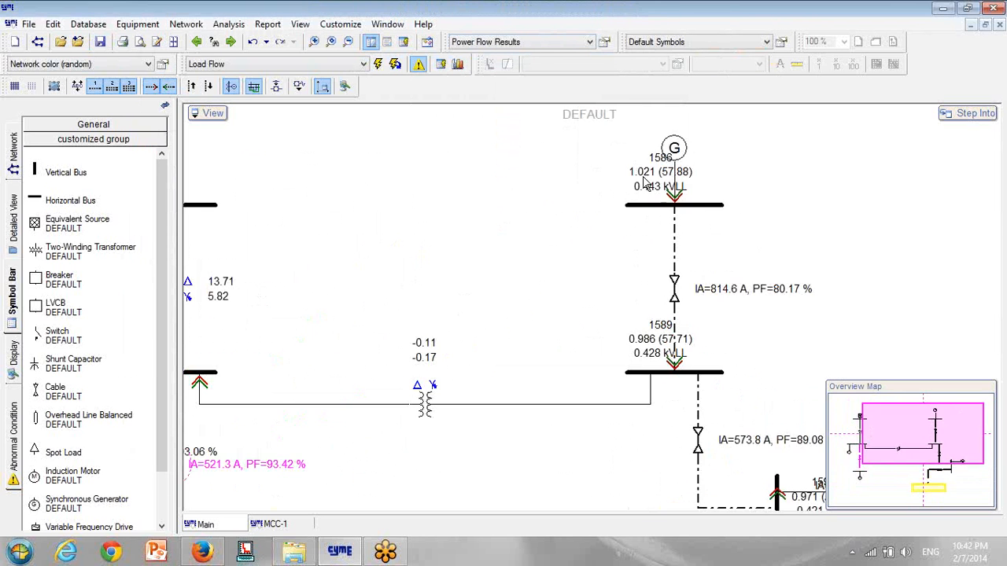
left_click_drag(644, 172, 564, 199)
left_click_drag(508, 226, 603, 244)
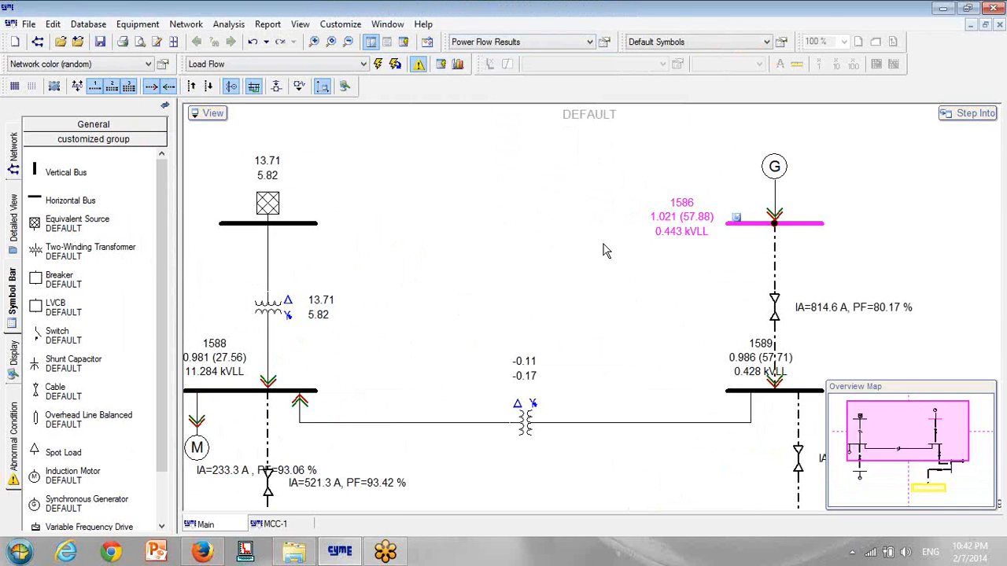
left_click_drag(452, 236, 574, 210)
left_click_drag(445, 283, 450, 277)
left_click_drag(329, 347, 304, 339)
left_click_drag(543, 312, 456, 180)
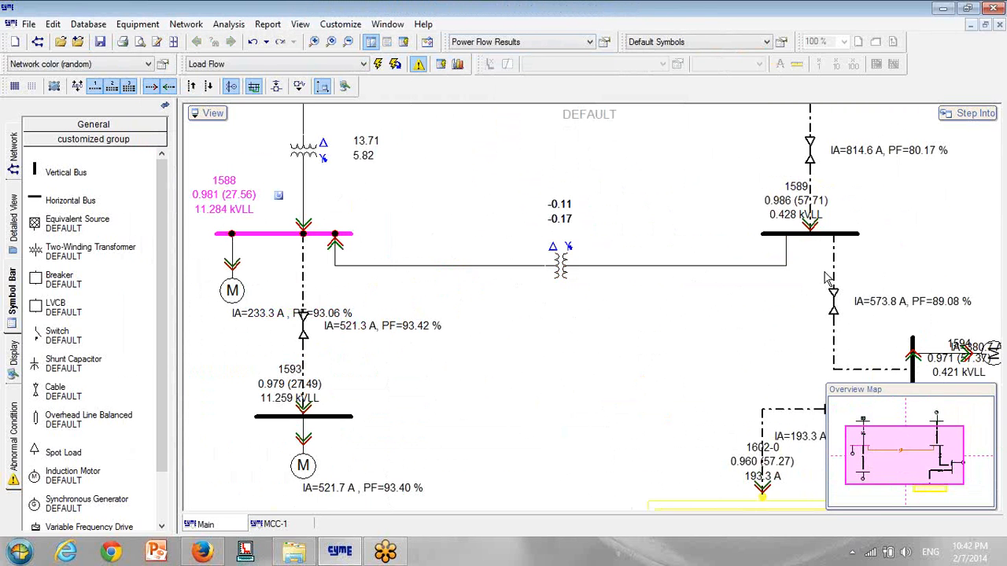
left_click_drag(789, 206, 725, 211)
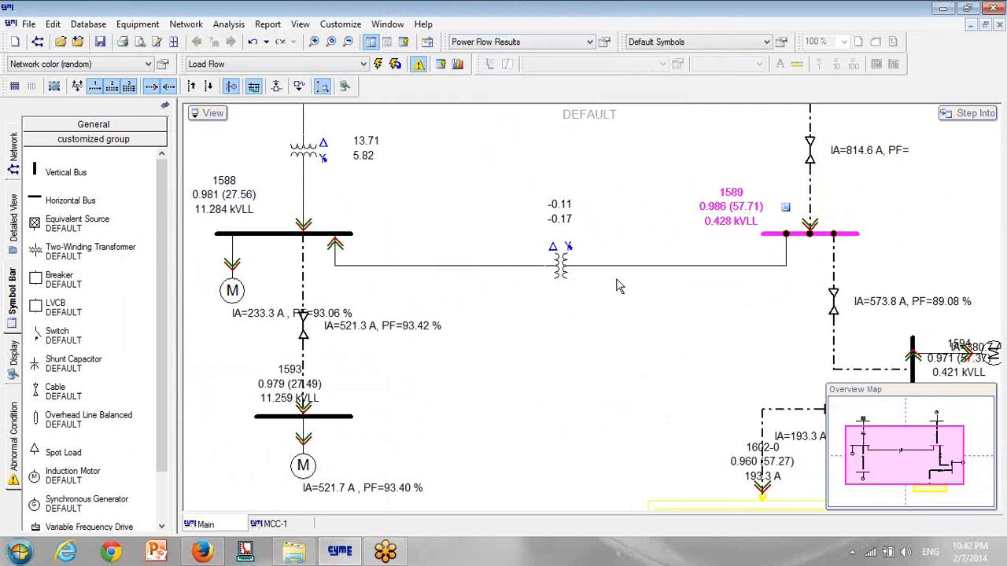
- Separate the result labels of the motor at bus 1594, bus 1594 itself and node 1602-0 from the symbols and lines
left_click_drag(752, 347, 617, 280)
left_click_drag(850, 346, 782, 344)
left_click(832, 268)
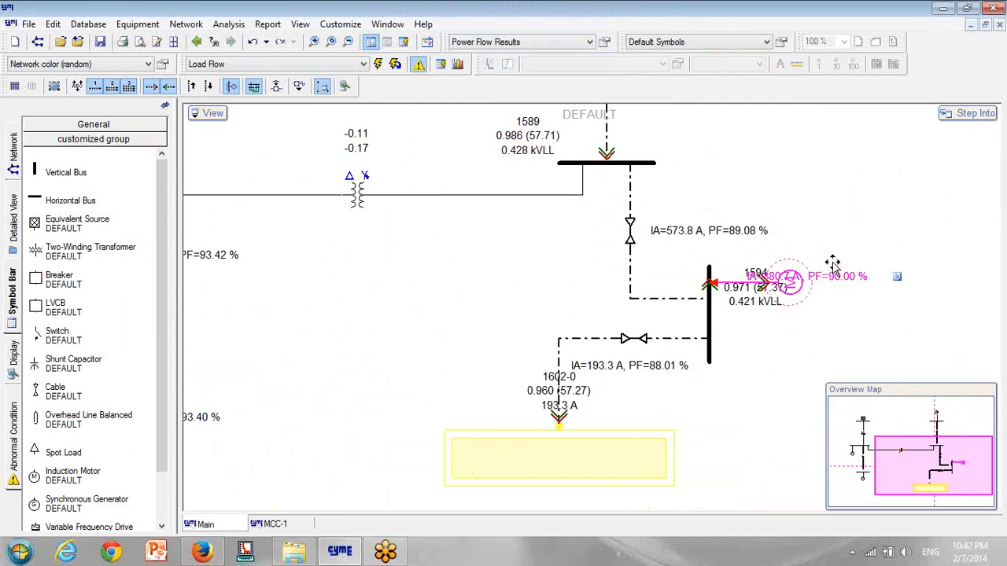
left_click_drag(833, 264, 886, 236)
left_click_drag(752, 303, 745, 351)
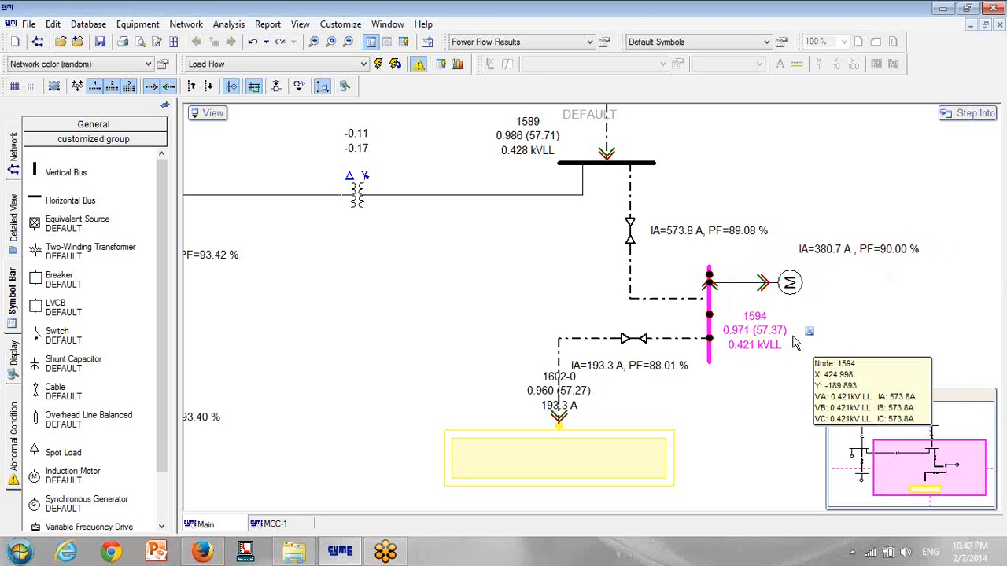
left_click_drag(718, 254, 713, 190)
left_click(566, 327)
left_click_drag(567, 328, 504, 331)
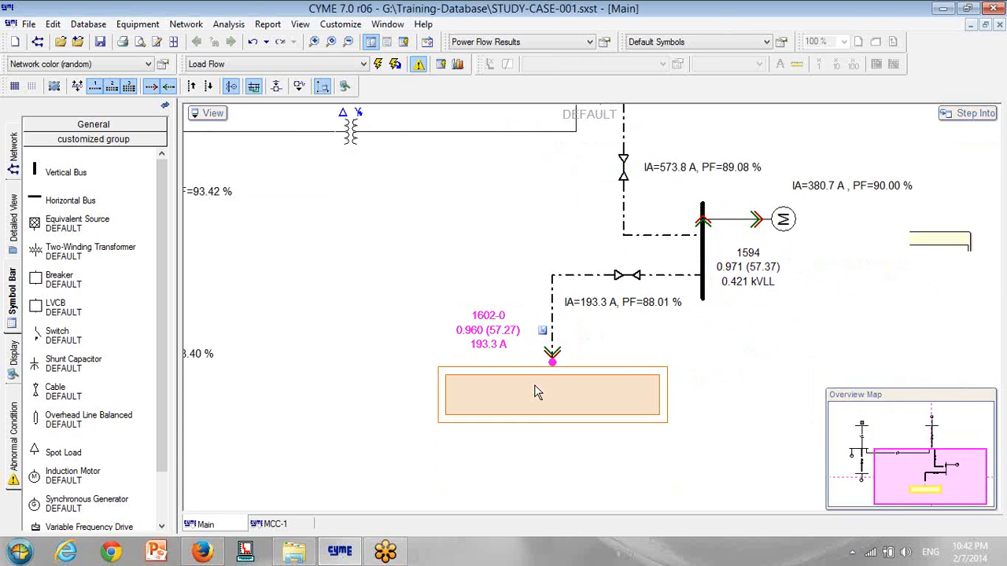
- Open the nested MCC-1 view and examine its incoming breaker with the abnormal-condition colouring switched off and on again
double_click(534, 392)
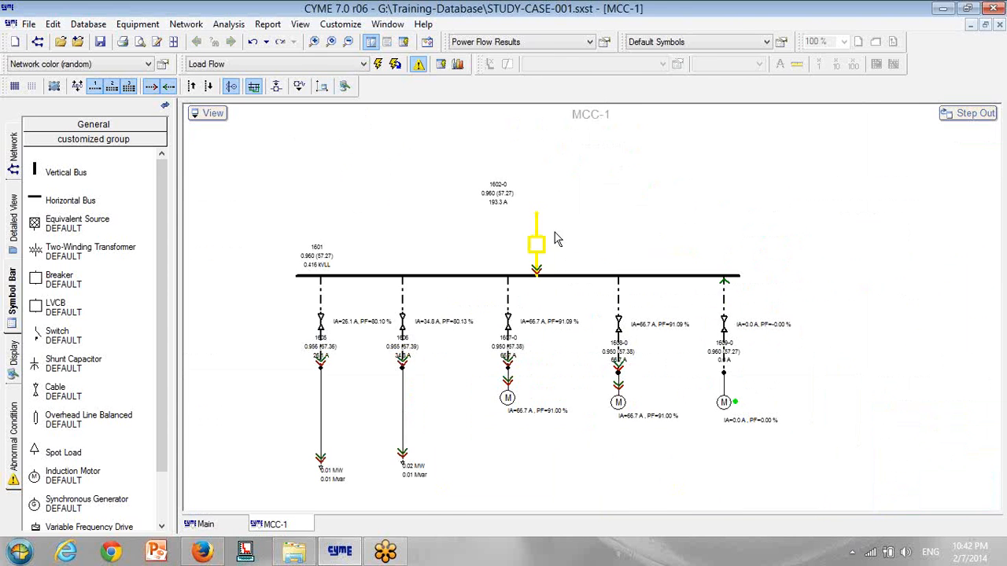
scroll(525, 274, "up", 1)
left_click(513, 272)
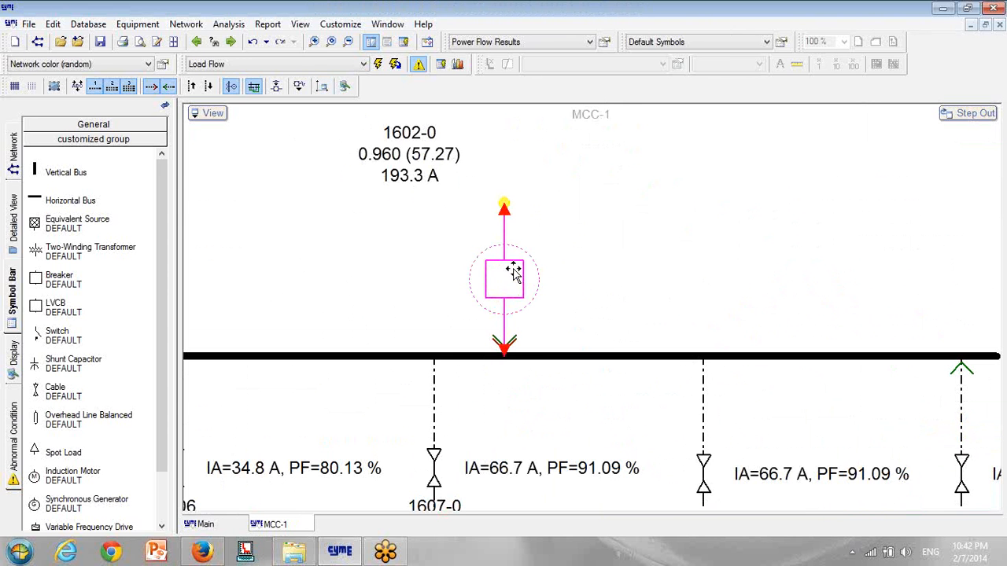
mouse_move(512, 272)
left_click(419, 65)
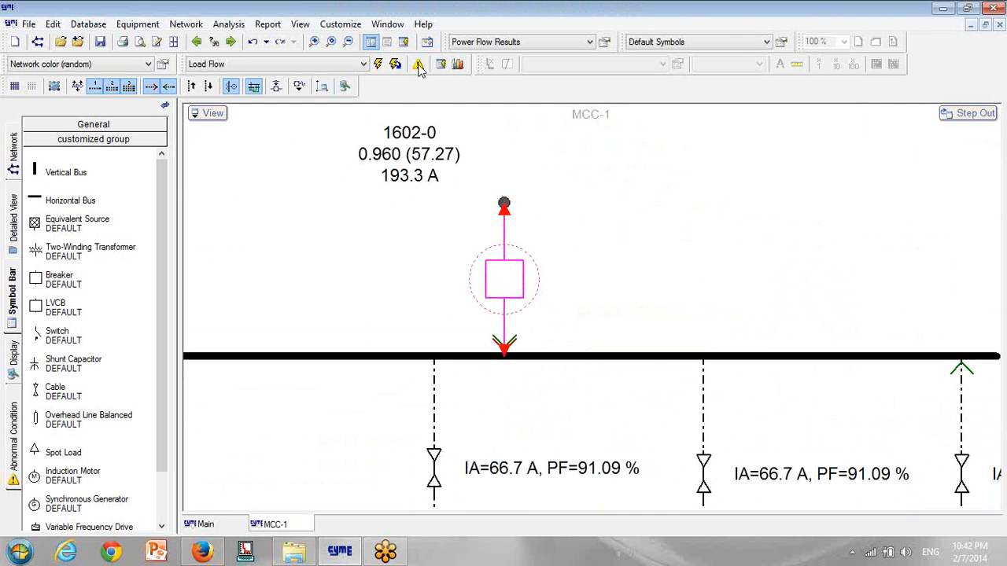
left_click(418, 65)
- List the network's abnormal conditions with the Conditions column fully shown, and locate LVCB 1602 in the diagram
left_click(13, 421)
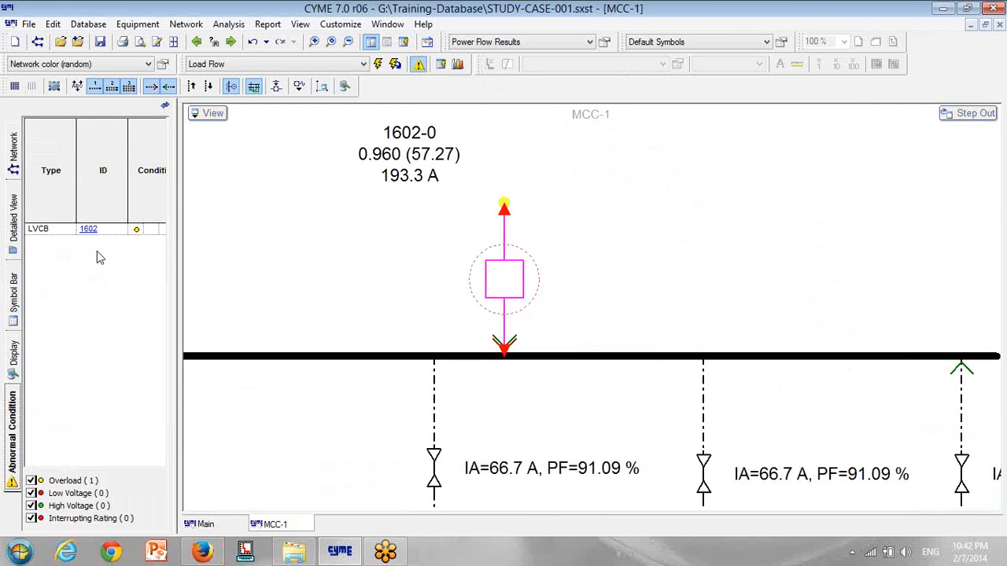
left_click_drag(179, 245, 220, 245)
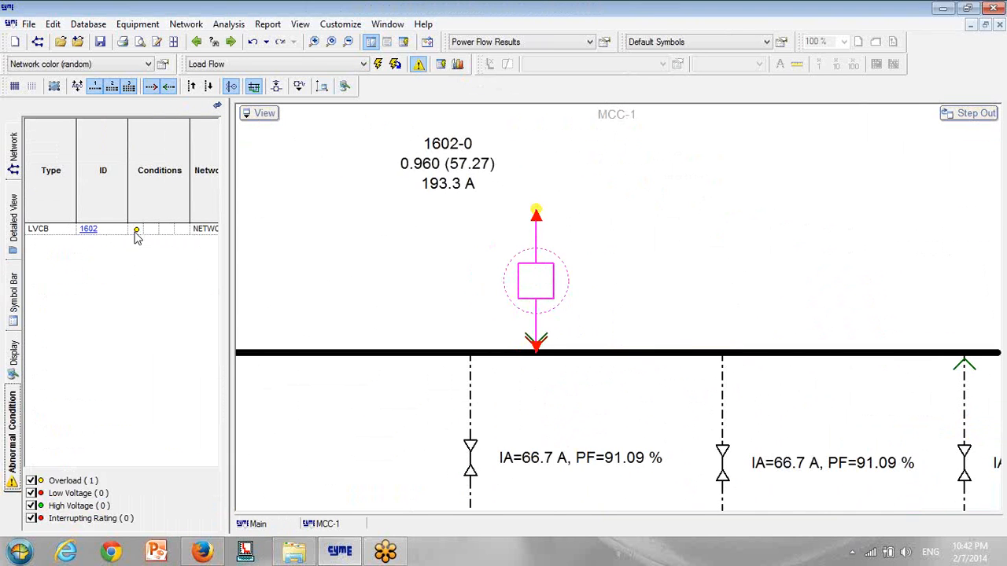
left_click(88, 230)
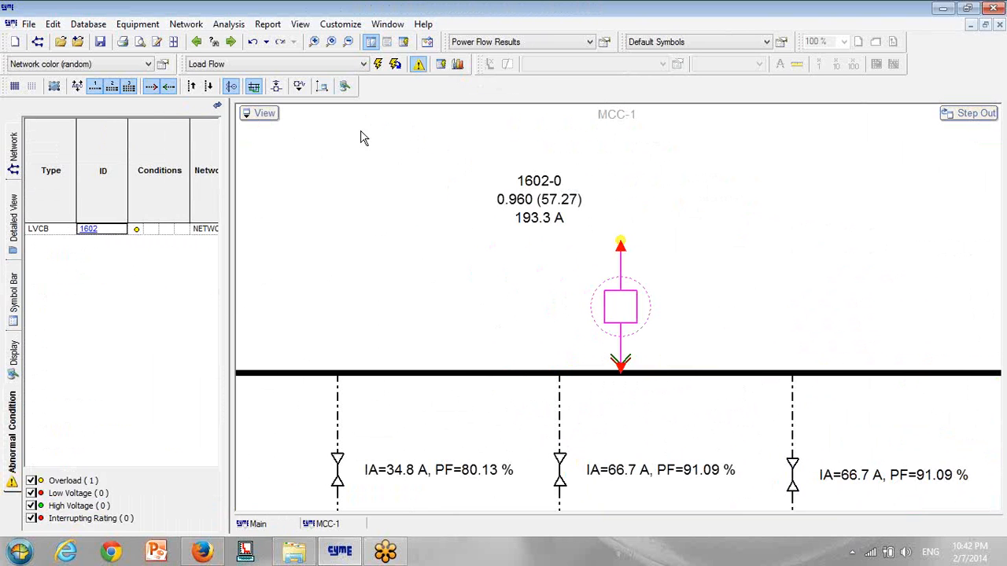
- Set the explorer bar to the network tree and hide it to enlarge the MCC-1 diagram
left_click(371, 42)
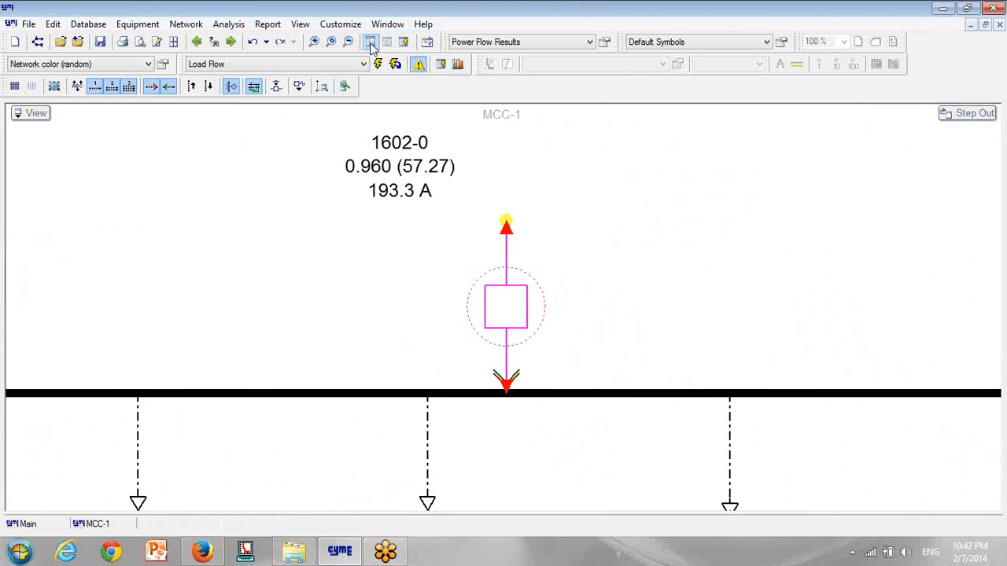
left_click(370, 42)
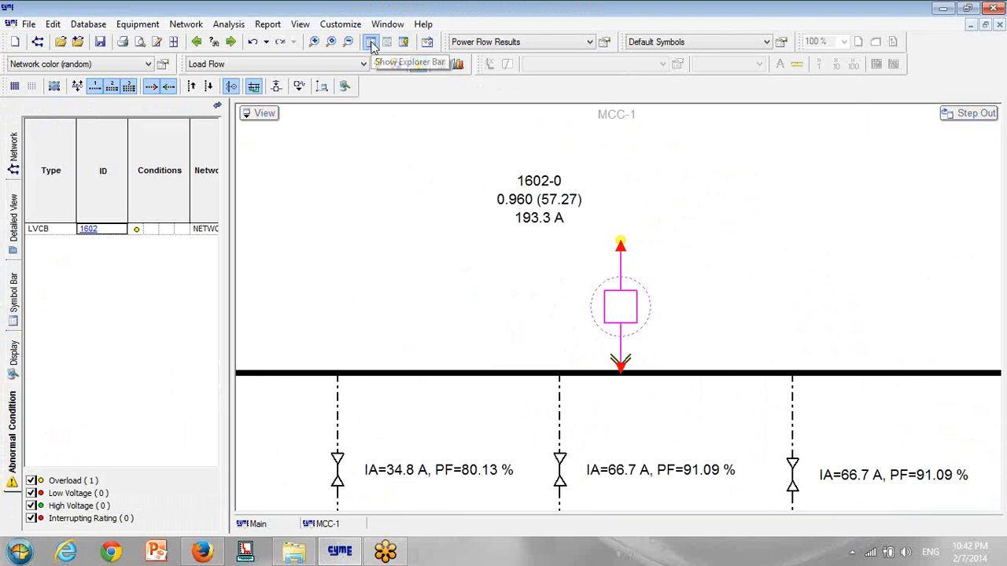
left_click(14, 148)
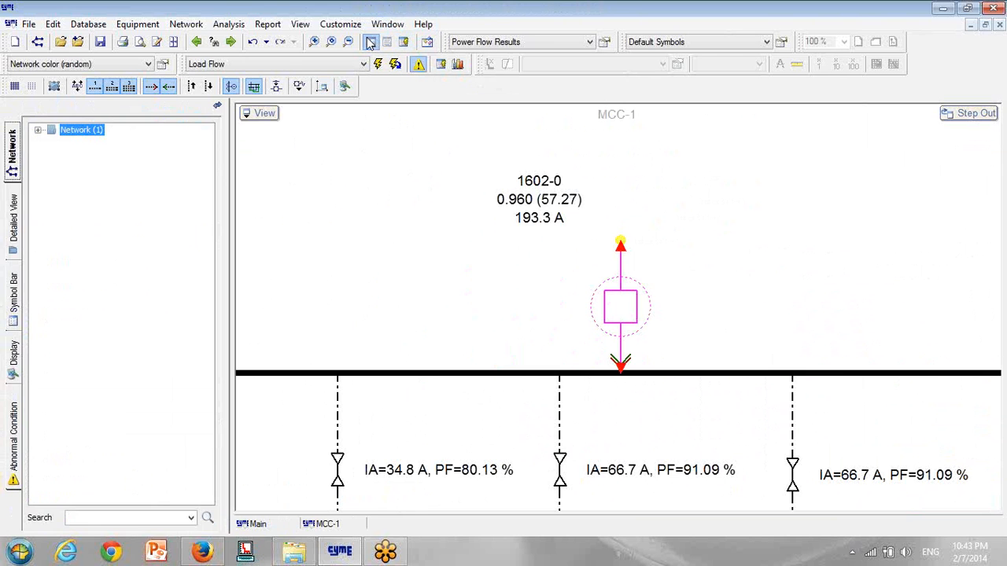
left_click(371, 42)
- Fit the whole MCC-1 diagram in the window and turn on the overview map
scroll(530, 252, "down", 4)
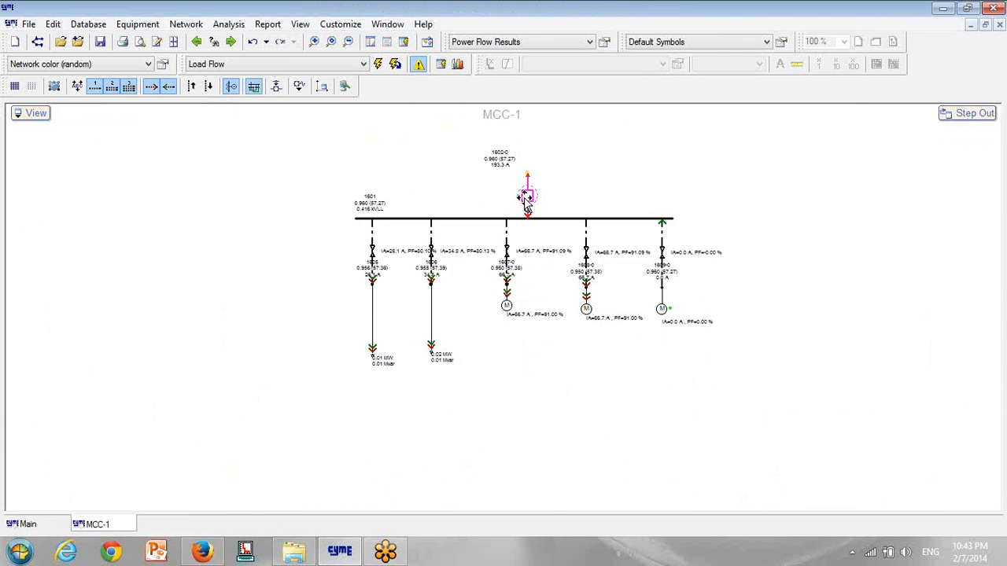
scroll(511, 232, "up", 1)
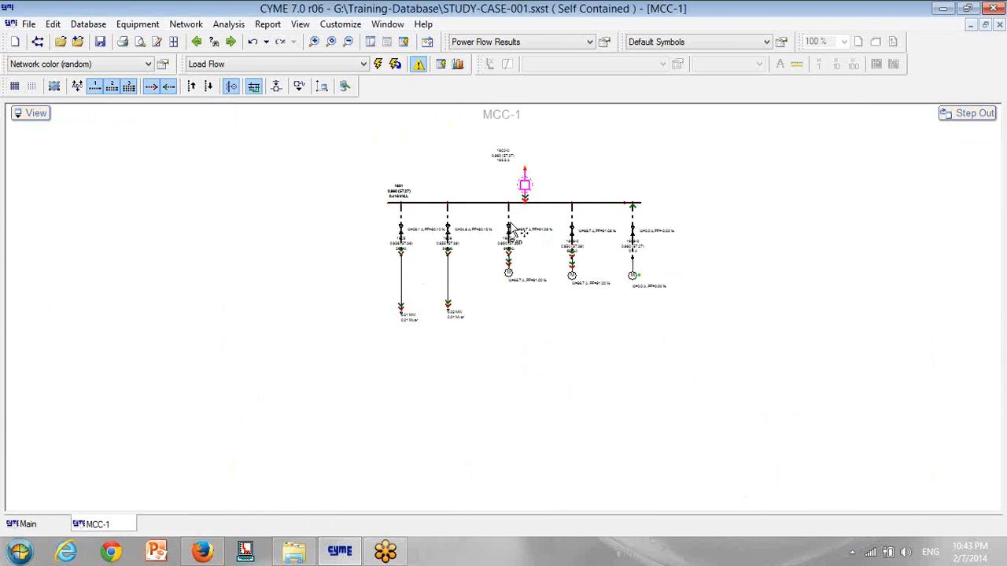
left_click(337, 41)
left_click(299, 24)
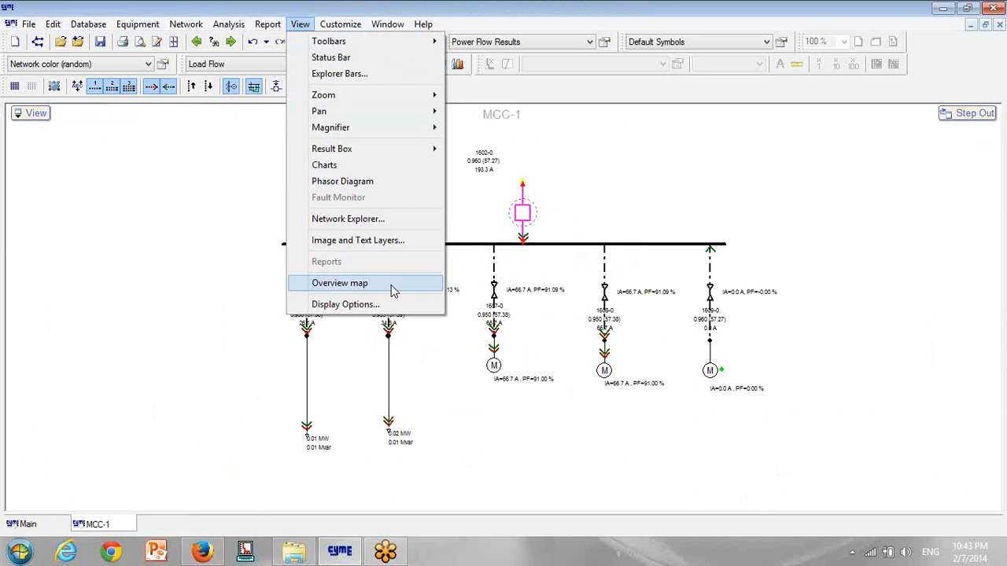
left_click(394, 291)
- Return to the Main view and move the result label of the motor at bus 1588 away from the adjacent cable
left_click(44, 525)
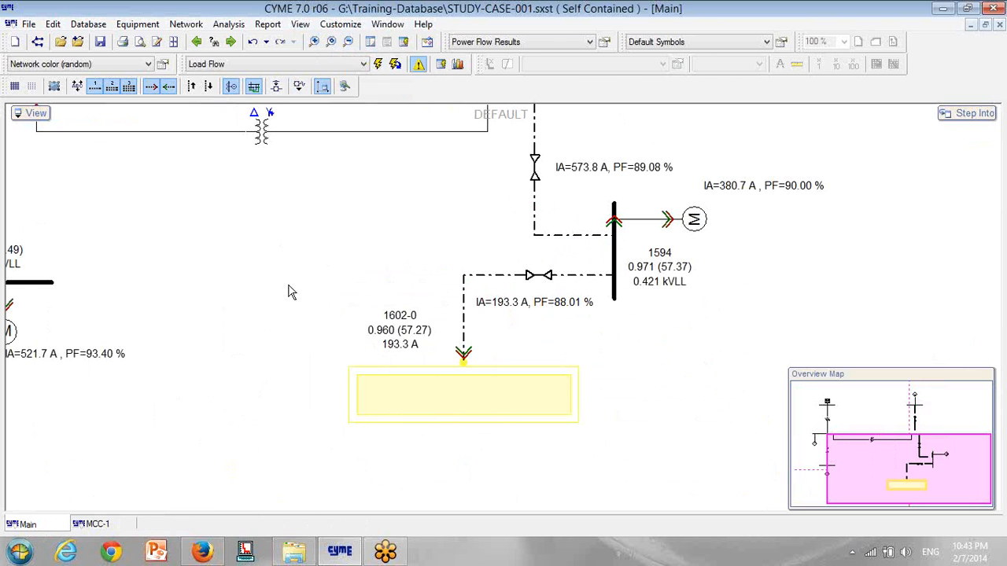
left_click(331, 41)
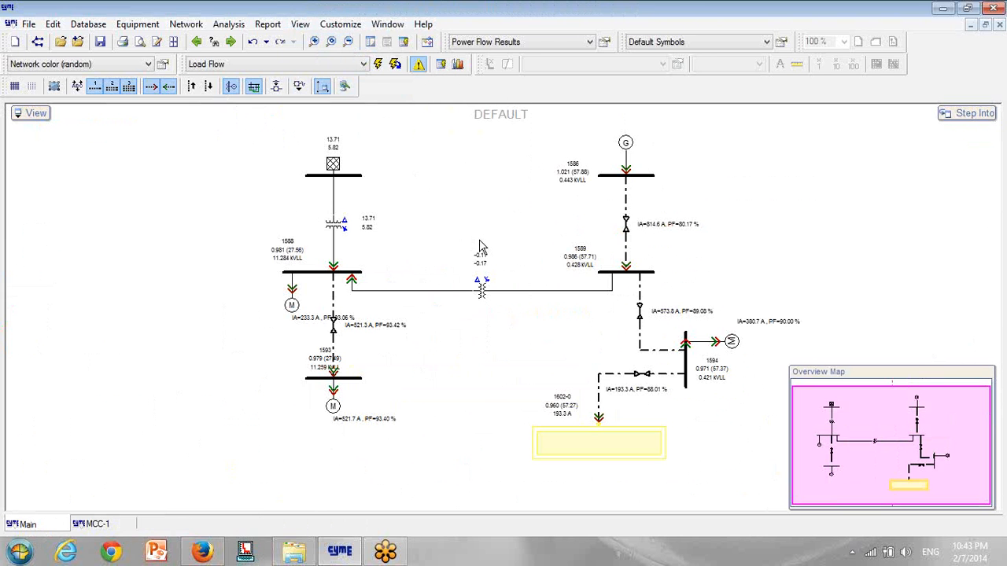
left_click_drag(480, 241, 457, 259)
left_click_drag(279, 337, 235, 347)
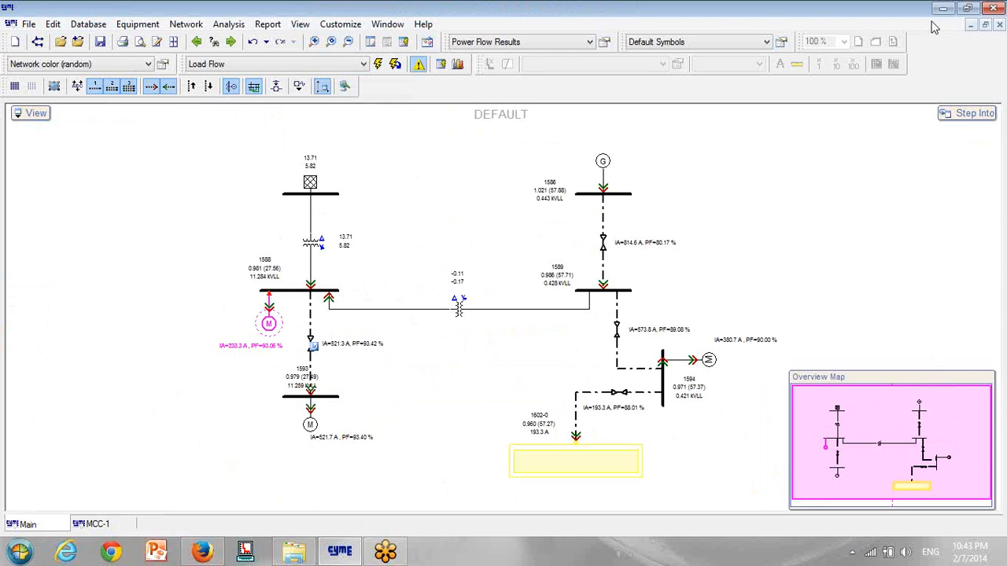